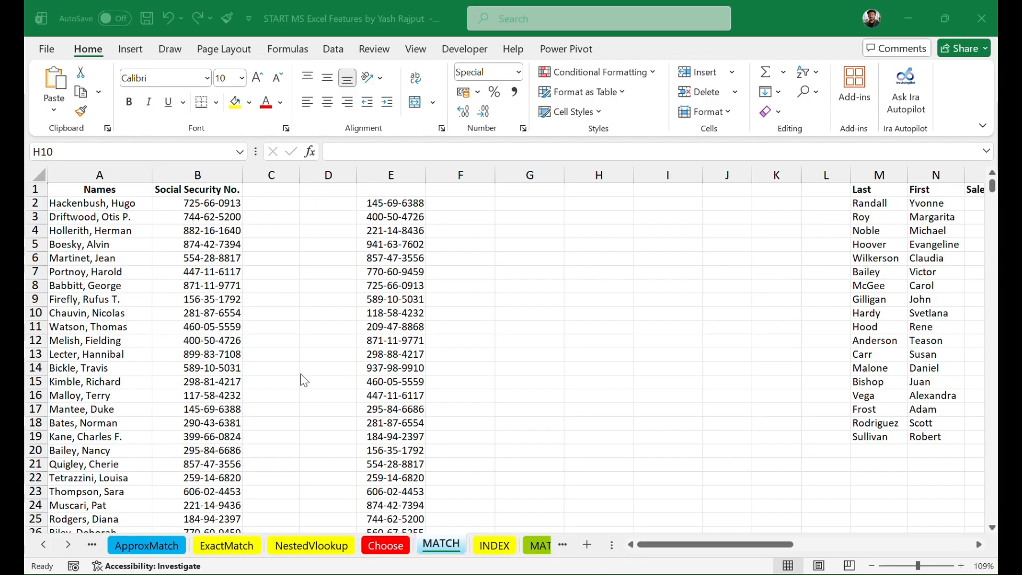
# Step: Start a MATCH function in cell F2 beside the second list of social security numbers
pyautogui.scroll(-5, 197, 312)
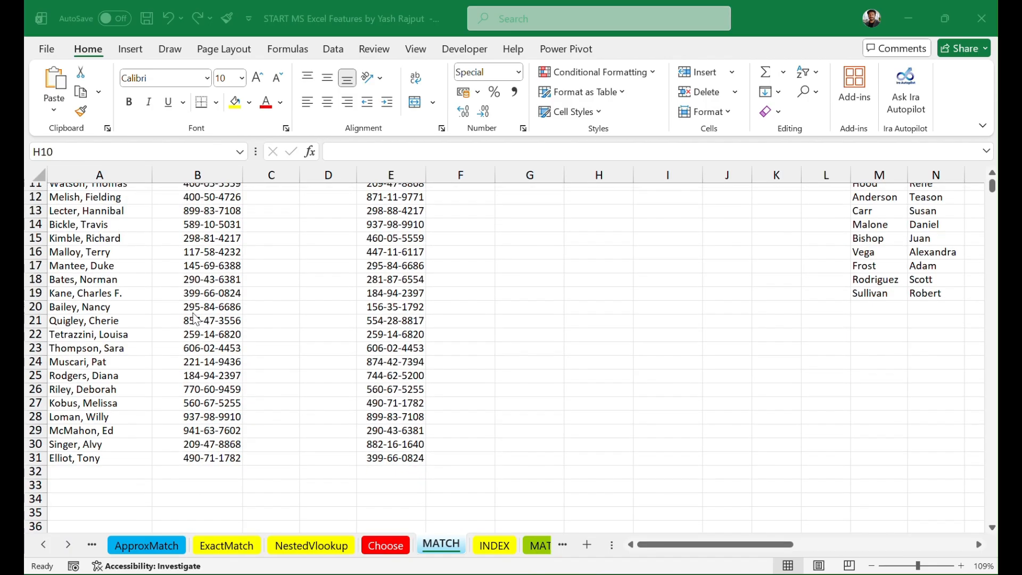
pyautogui.scroll(5, 197, 317)
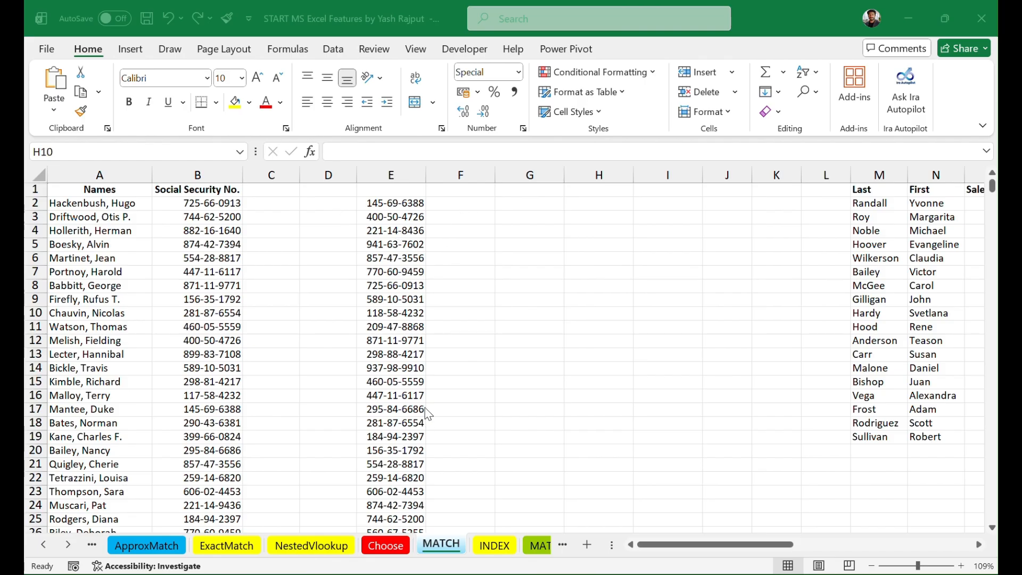
pyautogui.click(447, 204)
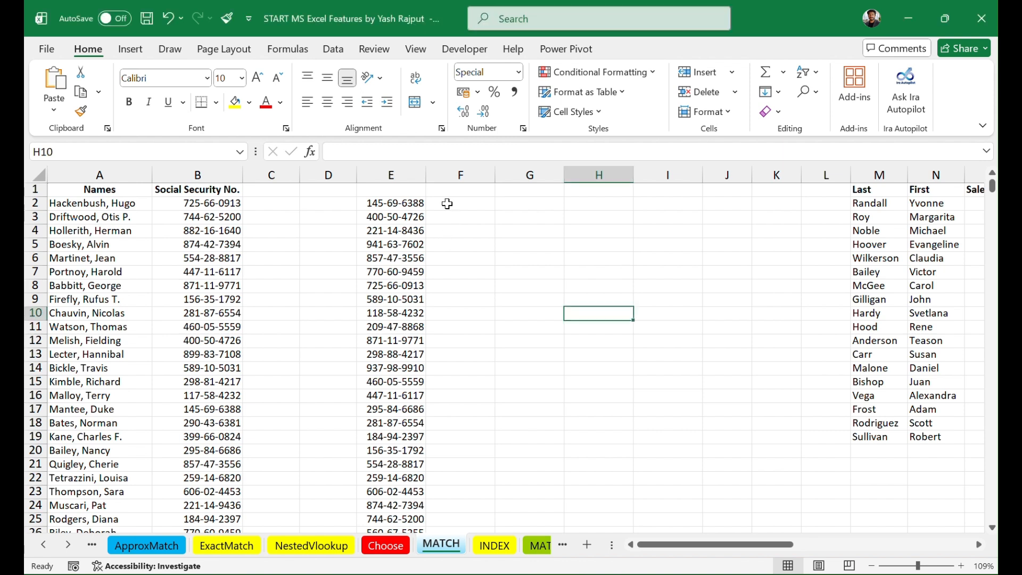
pyautogui.click(447, 203)
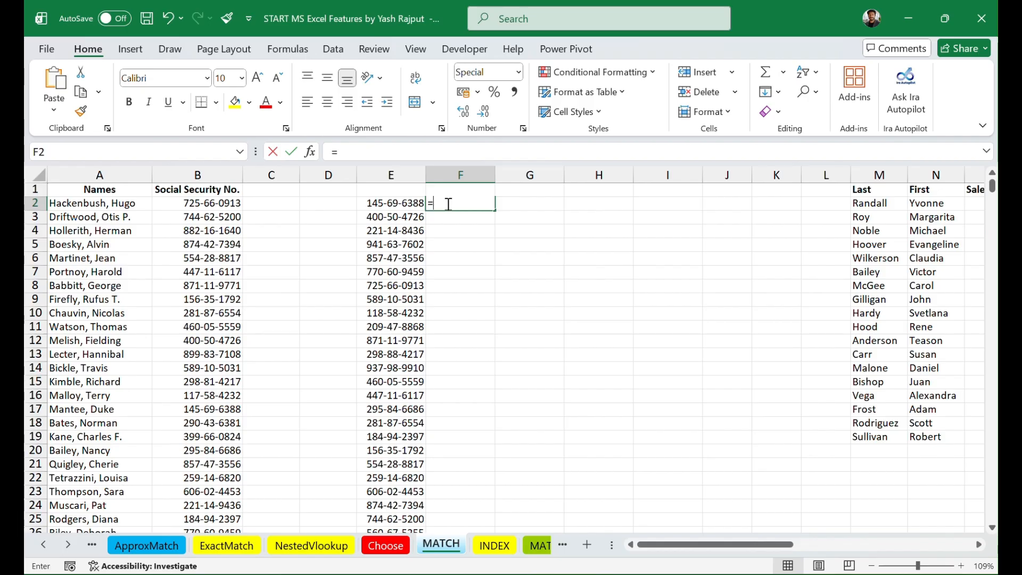
pyautogui.write('=matc')
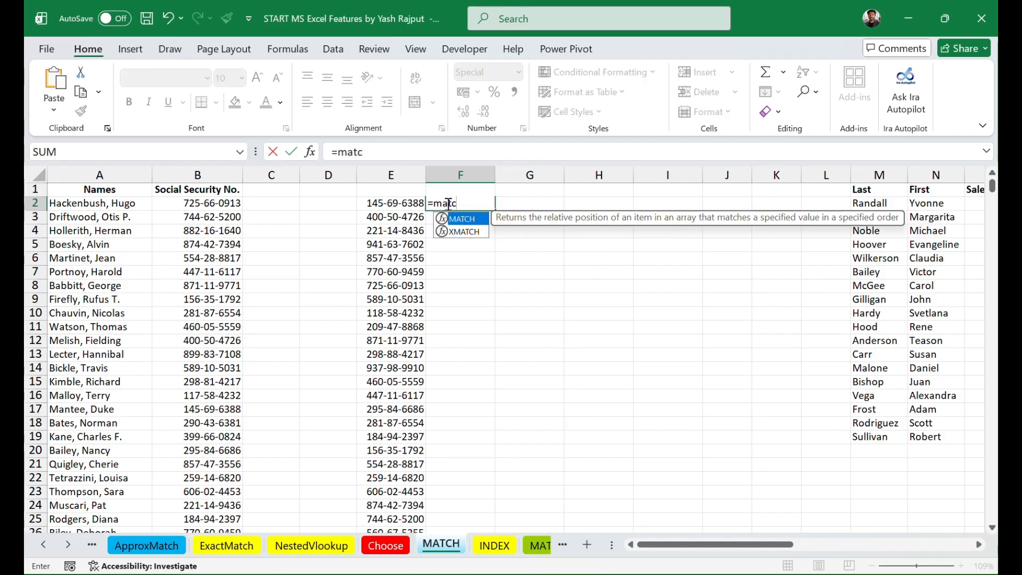
pyautogui.press('Tab')
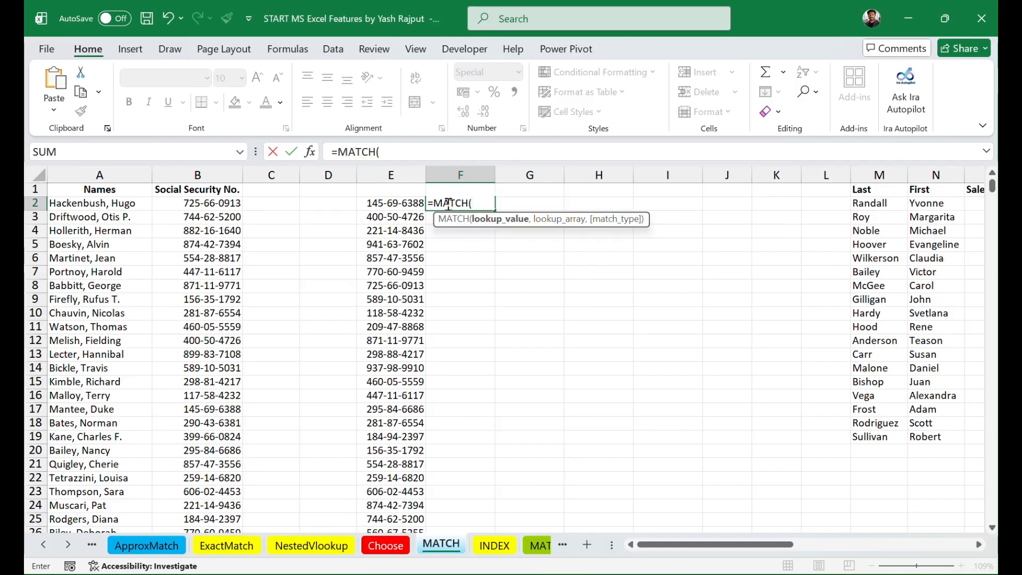
pyautogui.click(400, 204)
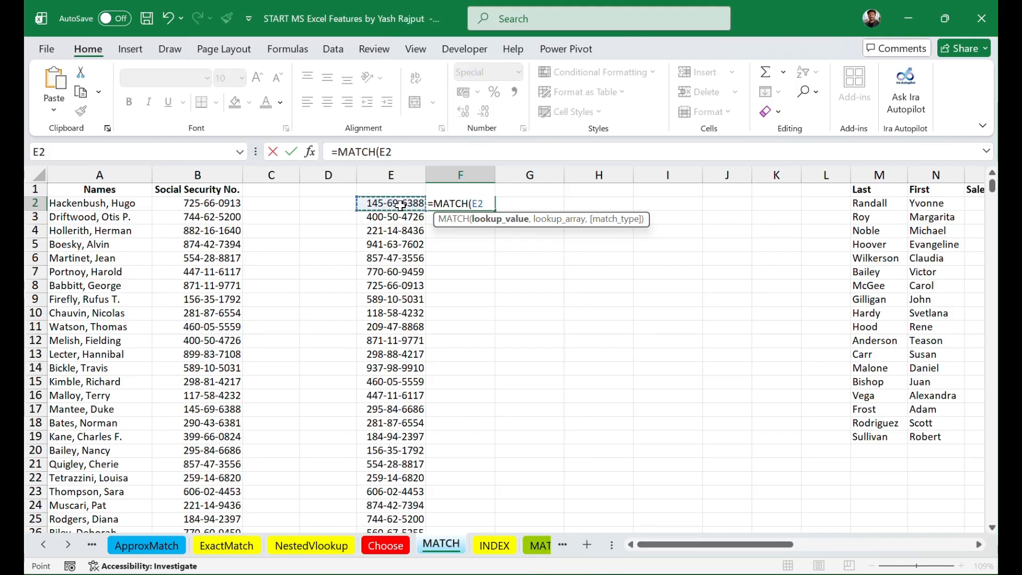
pyautogui.press('BackSpace')
pyautogui.press('BackSpace')
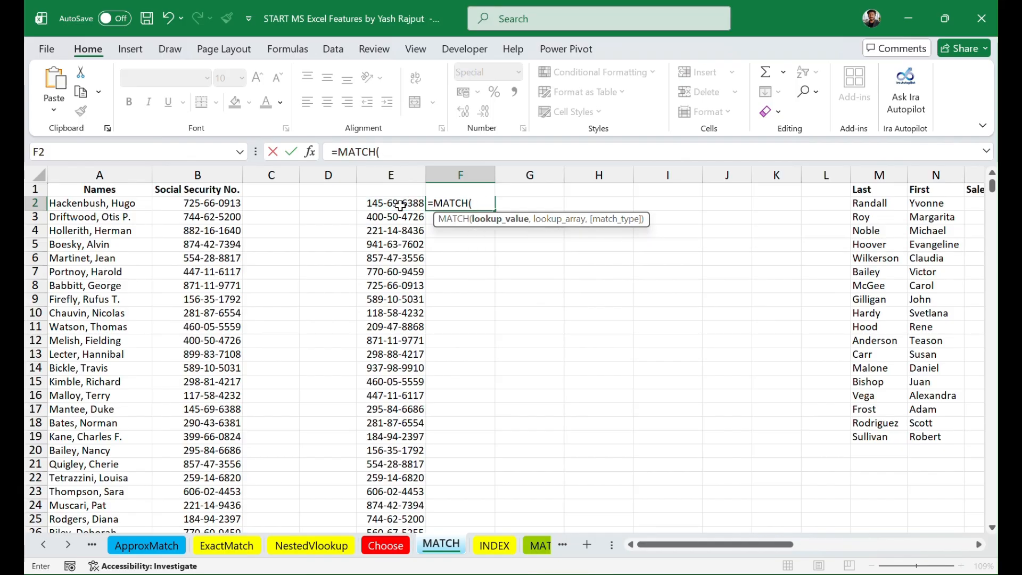
# Step: Open the function arguments for MATCH, setting Lookup_value to E2 and Lookup_array to the entire column B
pyautogui.click(310, 152)
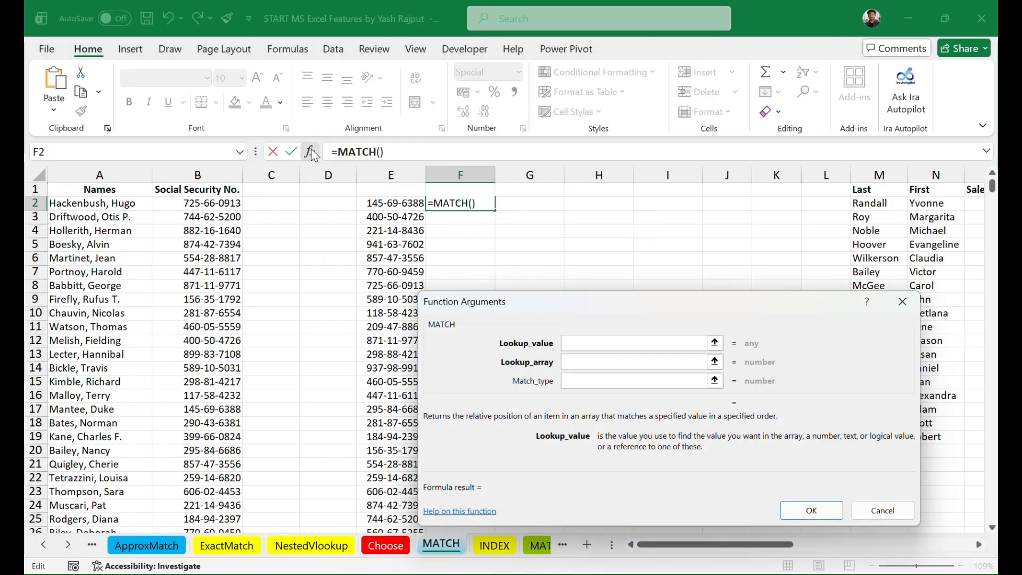
pyautogui.click(397, 203)
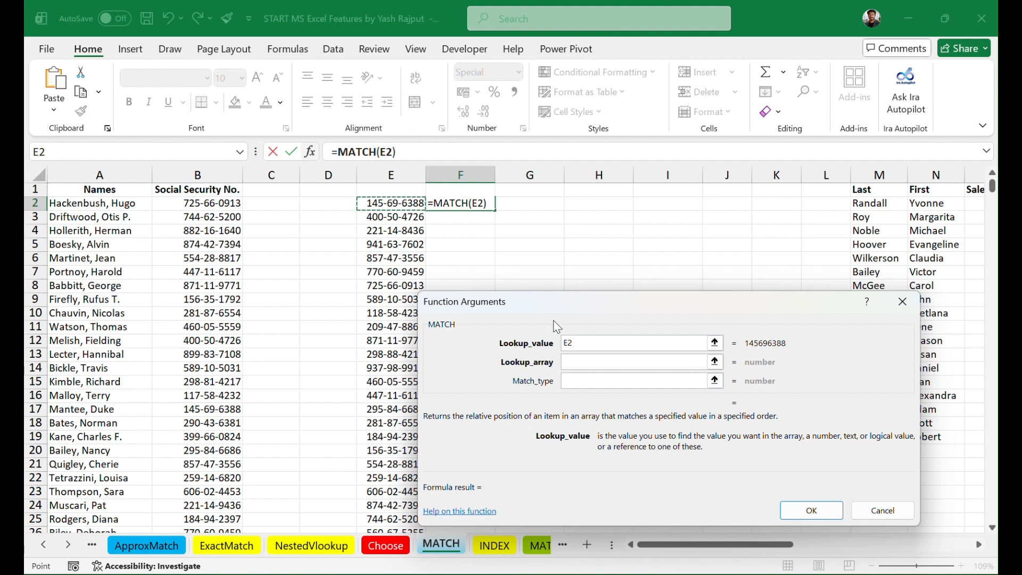
pyautogui.click(579, 361)
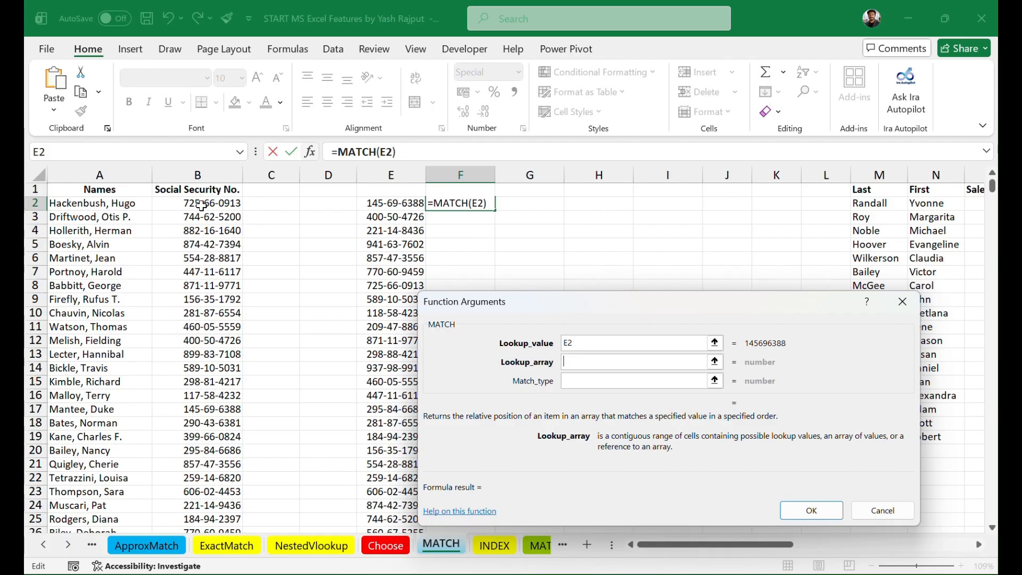
pyautogui.moveTo(201, 206); pyautogui.dragTo(209, 413)
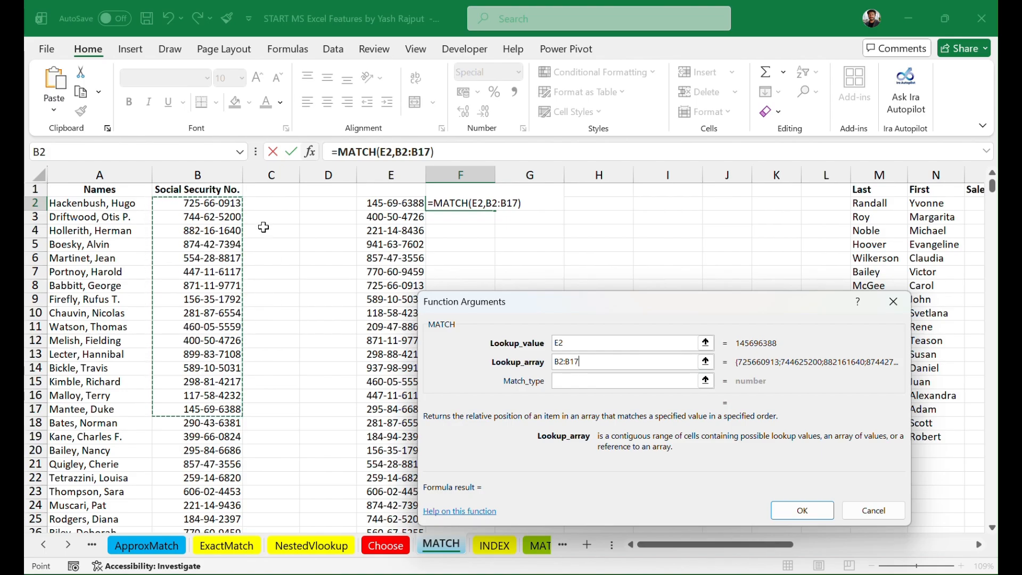
pyautogui.click(207, 173)
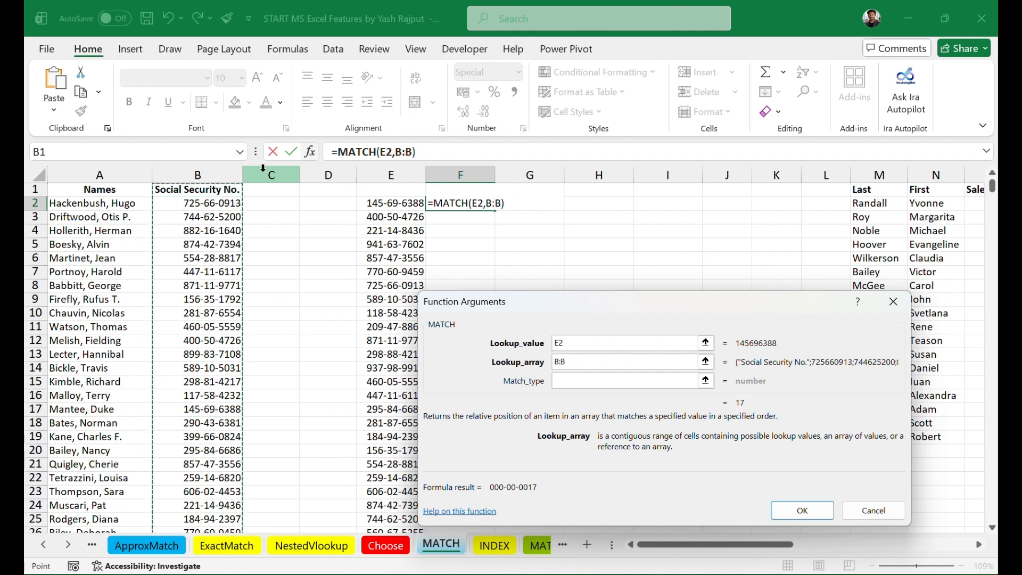
pyautogui.click(263, 170)
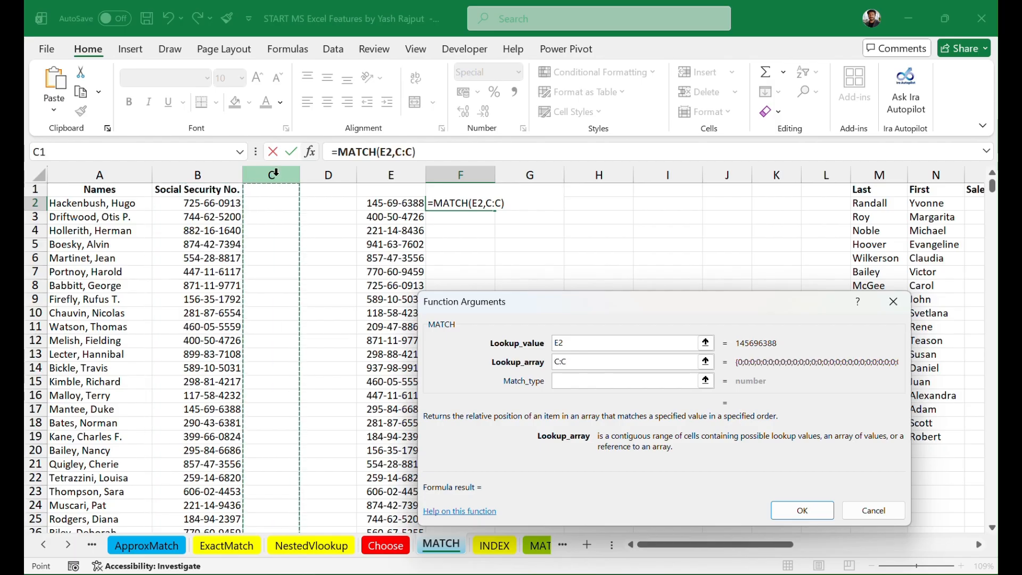
pyautogui.click(325, 172)
pyautogui.click(211, 174)
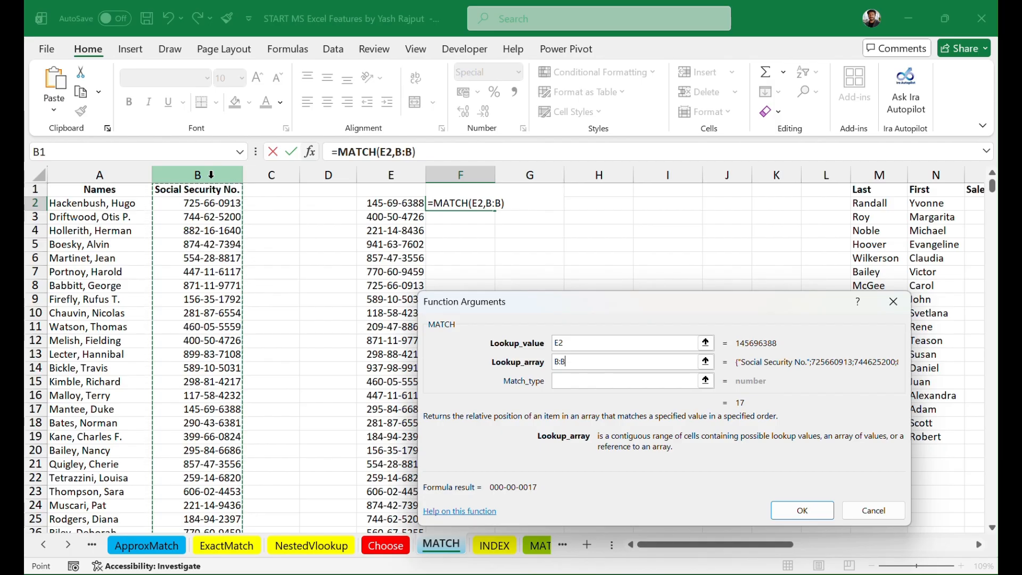
pyautogui.click(272, 174)
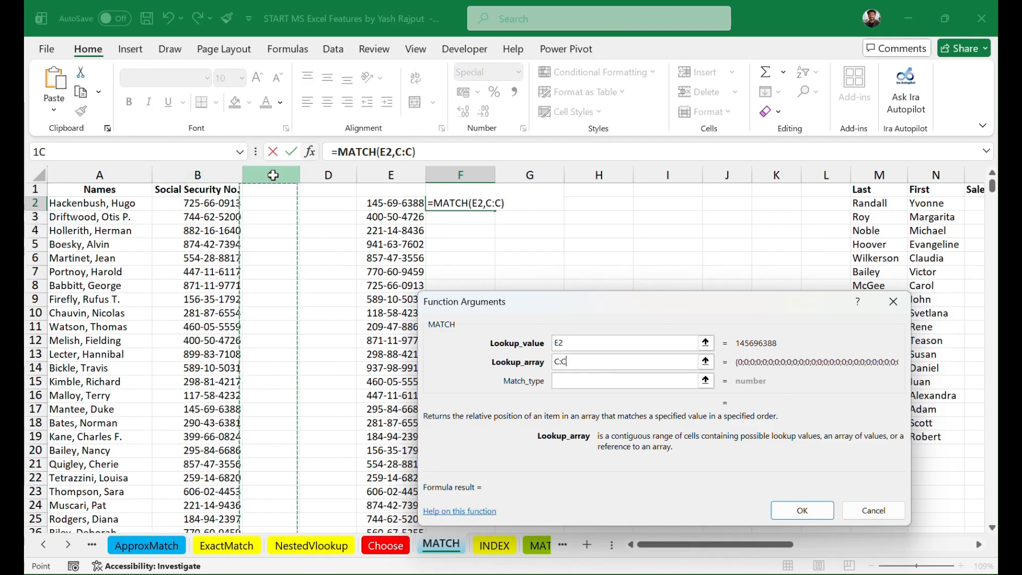
pyautogui.click(207, 171)
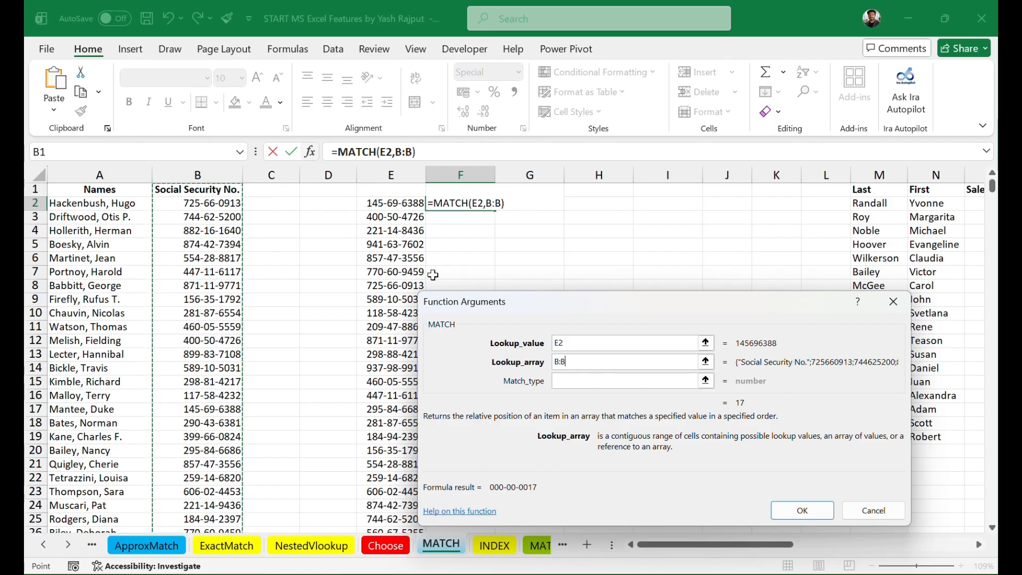
# Step: Set Match_type to 0, complete the MATCH formula, and select row 17 to check the returned position
pyautogui.click(563, 380)
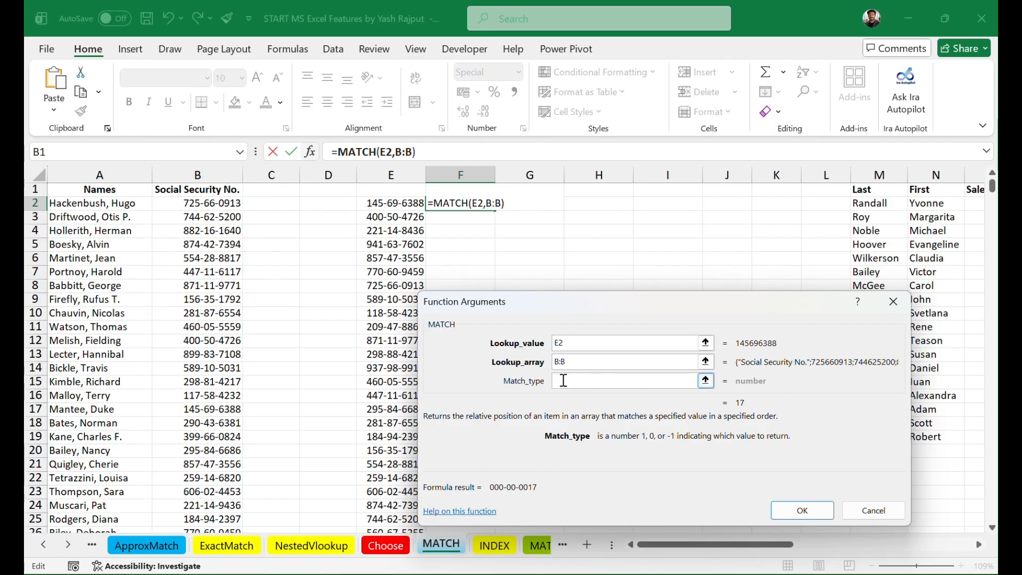
pyautogui.write('0')
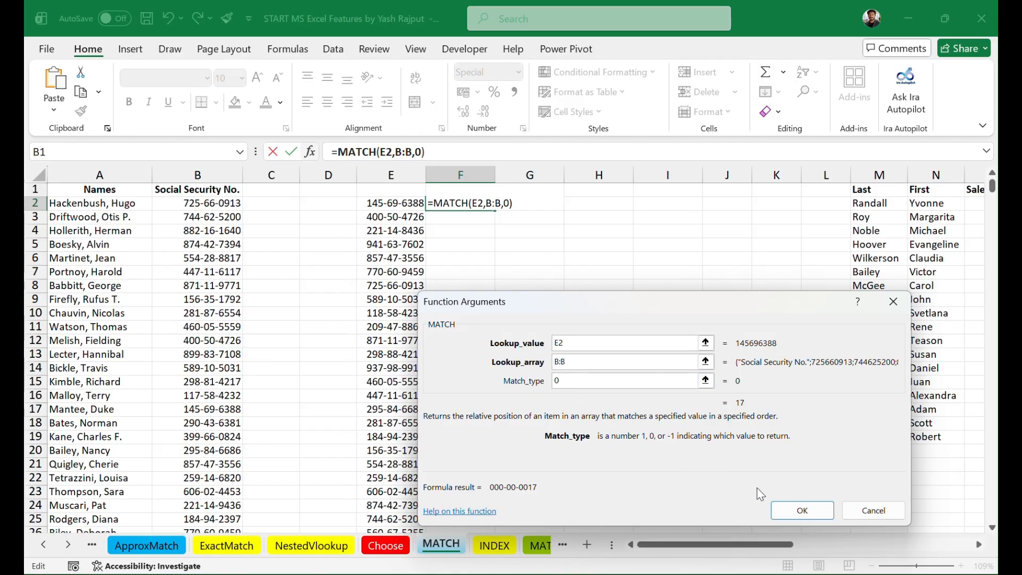
pyautogui.click(801, 510)
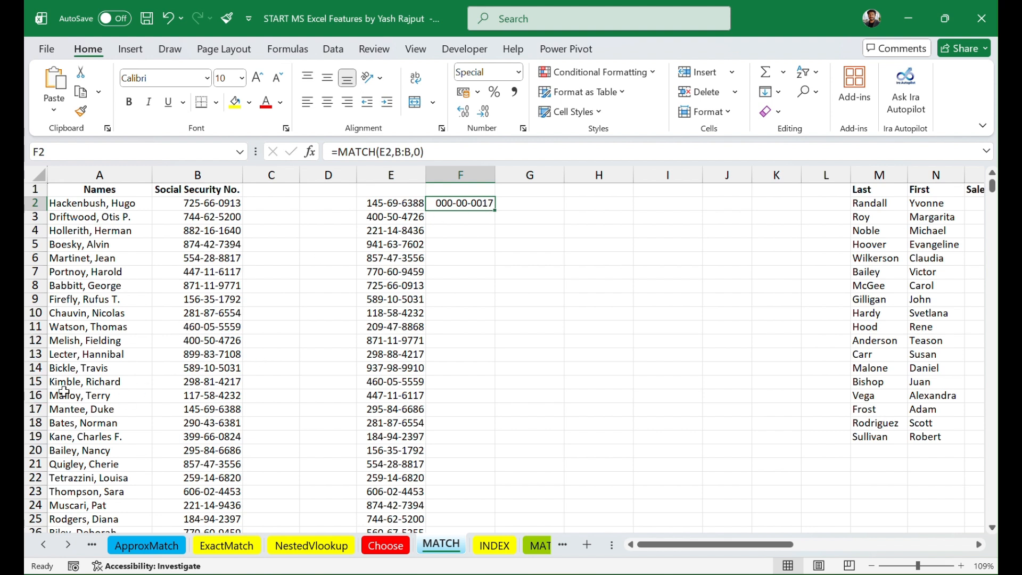
pyautogui.click(28, 410)
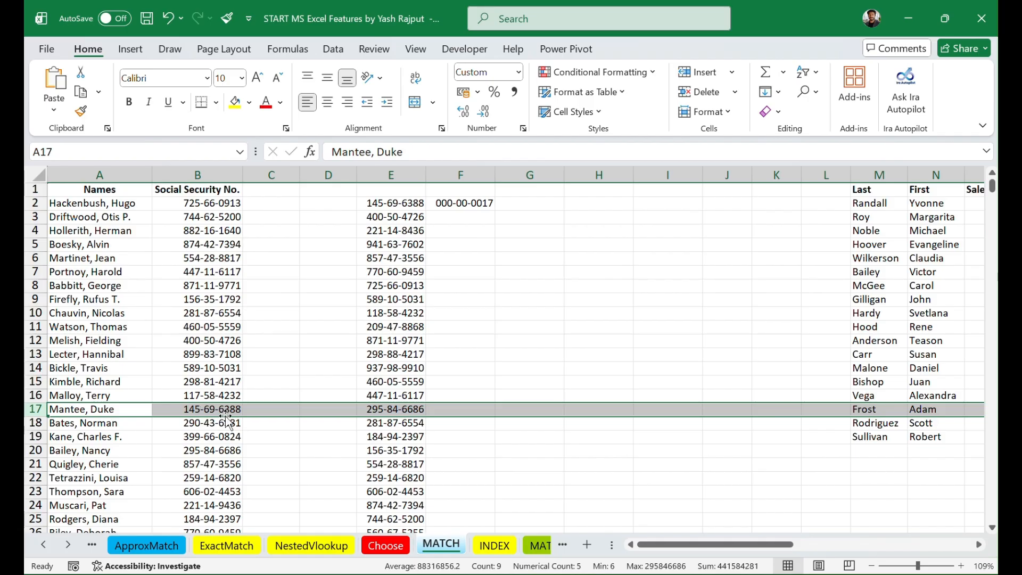
# Step: Format the MATCH result in F2 as Number with no decimal places
pyautogui.click(463, 205)
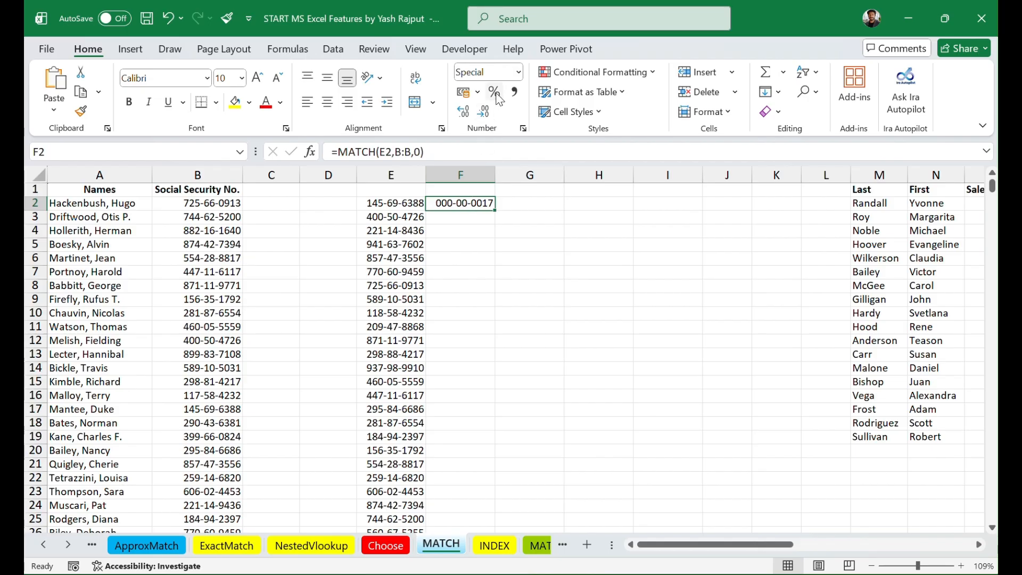
pyautogui.click(520, 72)
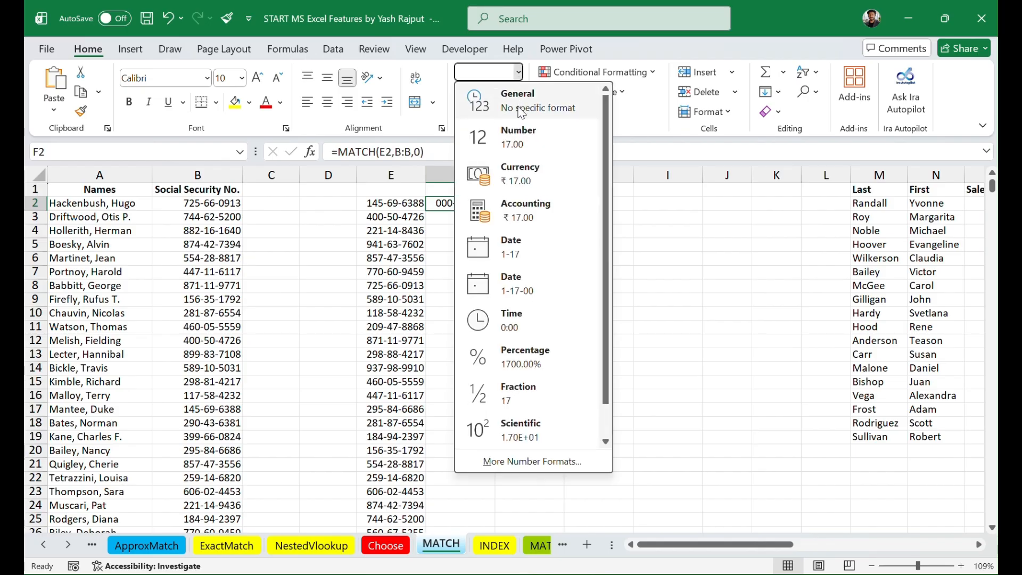
pyautogui.click(521, 136)
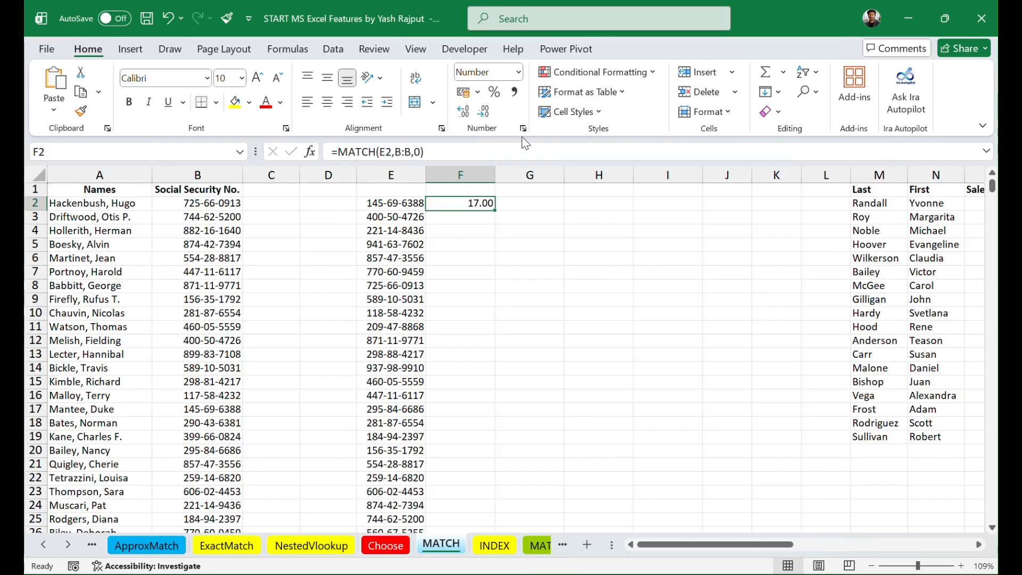
pyautogui.click(471, 113)
pyautogui.click(485, 113)
pyautogui.click(484, 113)
pyautogui.click(484, 113)
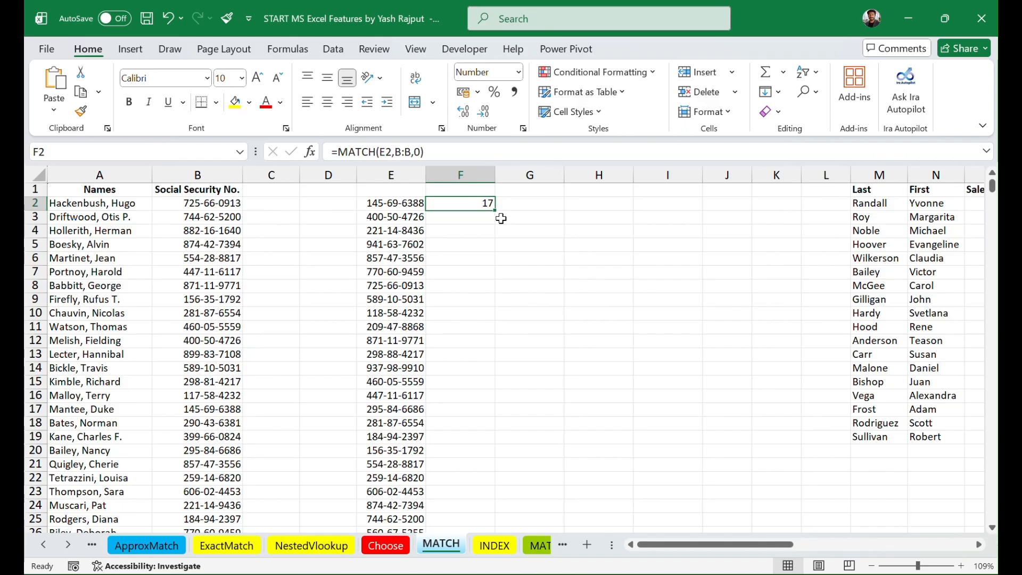
# Step: Format the whole of column F as Number with no decimal places
pyautogui.click(477, 172)
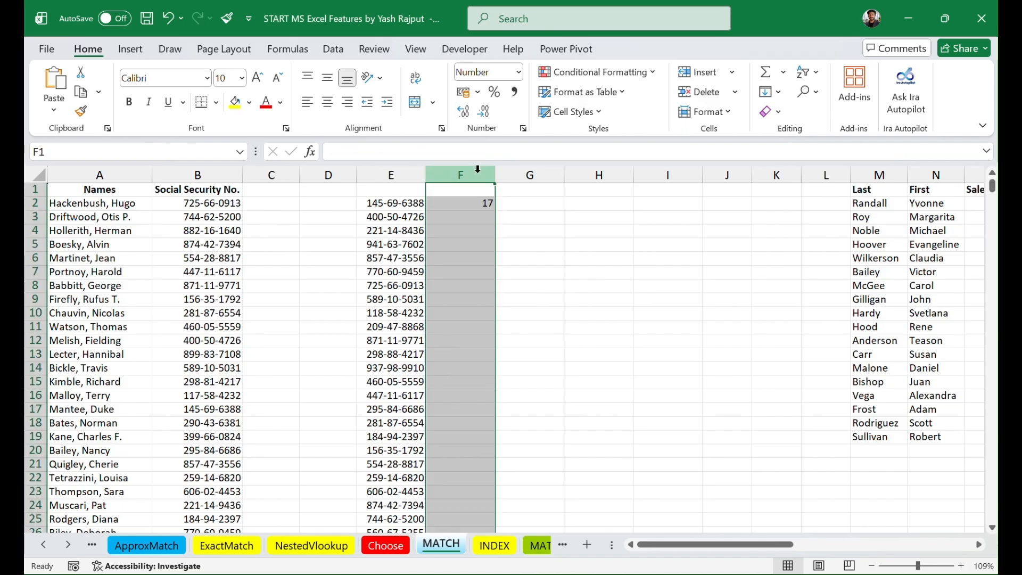
pyautogui.click(518, 71)
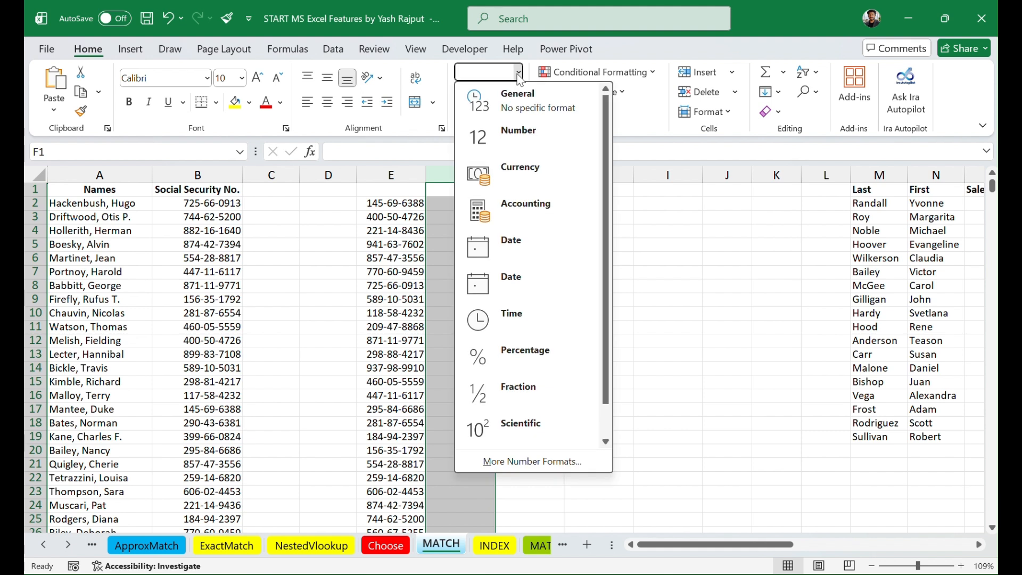
pyautogui.click(517, 140)
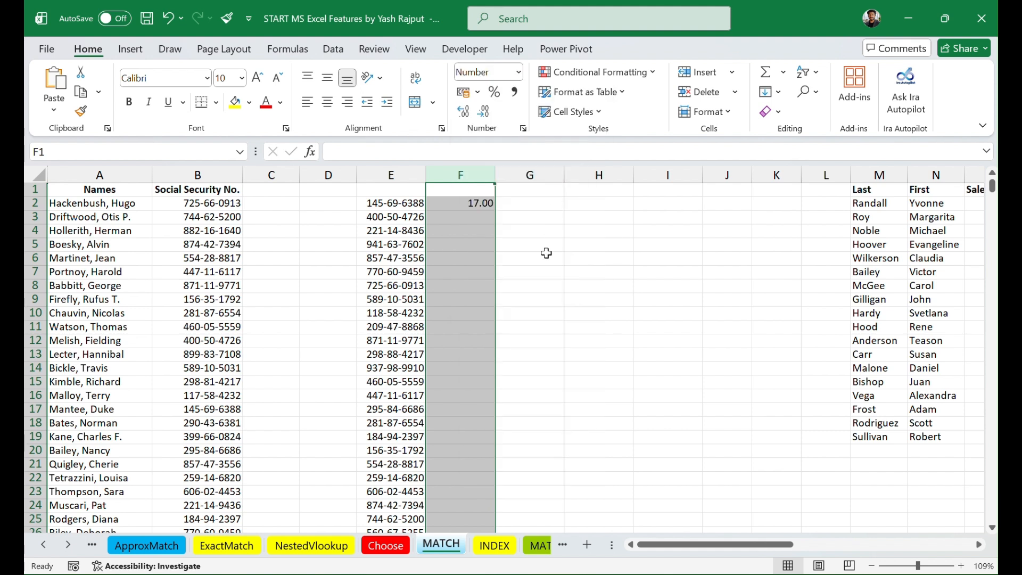
pyautogui.click(478, 118)
pyautogui.click(479, 118)
pyautogui.click(530, 283)
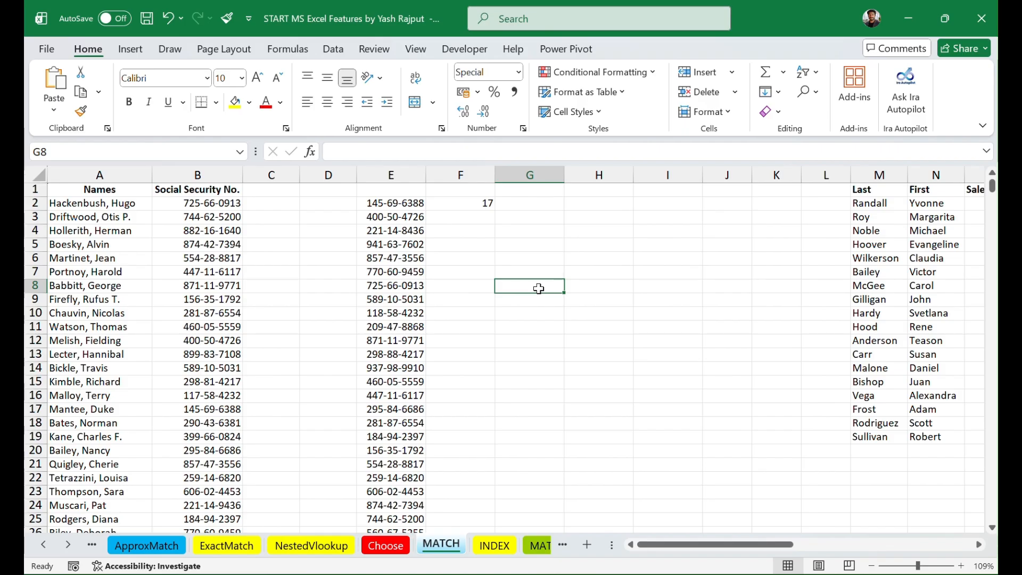
# Step: Compare E2 with row 17, and fill the MATCH formula from F2 down alongside the numbers in column E
pyautogui.click(398, 204)
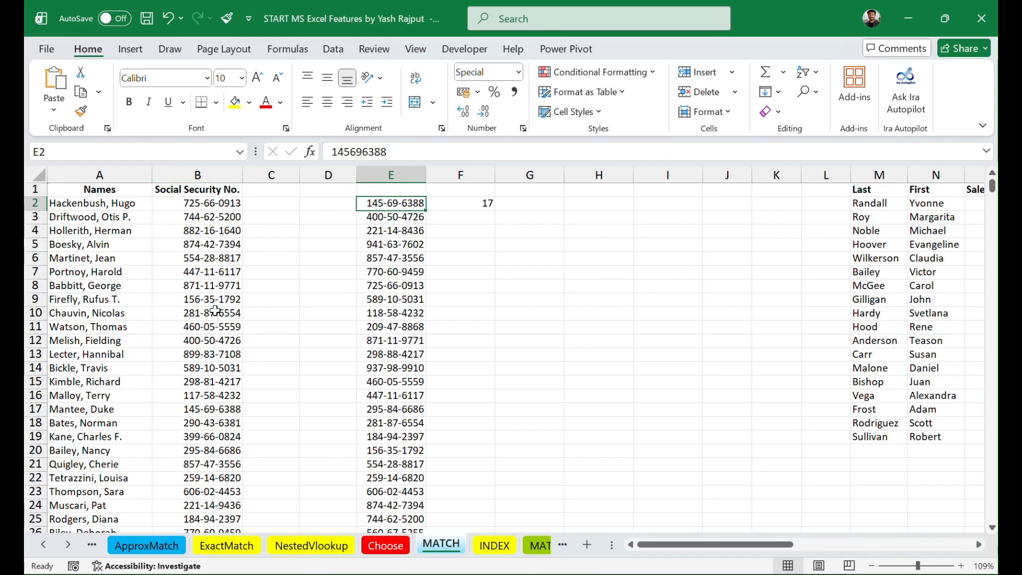
pyautogui.click(30, 409)
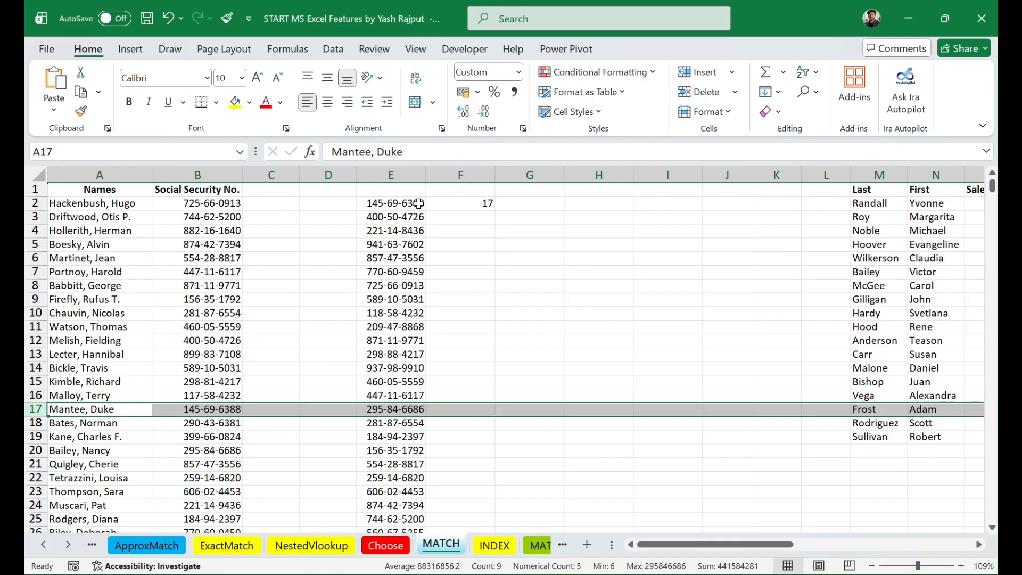
pyautogui.click(463, 203)
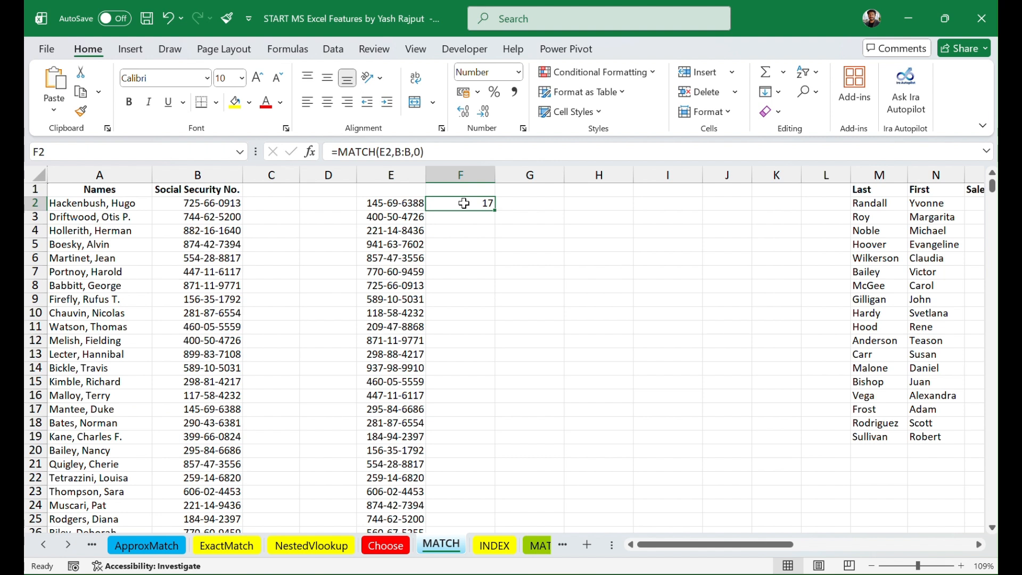
pyautogui.moveTo(494, 210); pyautogui.dragTo(496, 210)
pyautogui.doubleClick(495, 210)
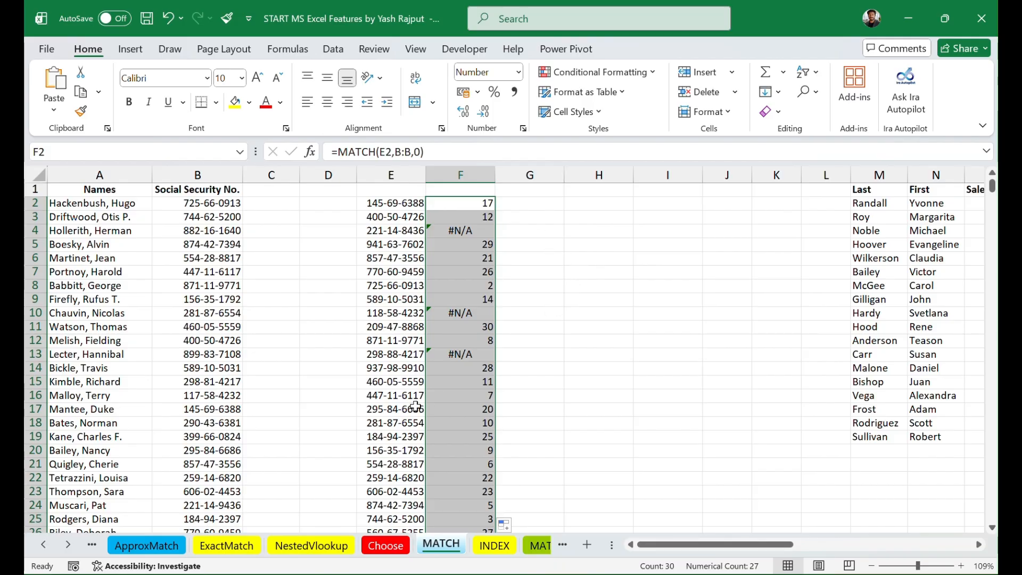
# Step: Check the MATCH result for the number in E15 by selecting row 11 and comparing its column B number
pyautogui.scroll(-5, 568, 363)
pyautogui.scroll(3, 567, 363)
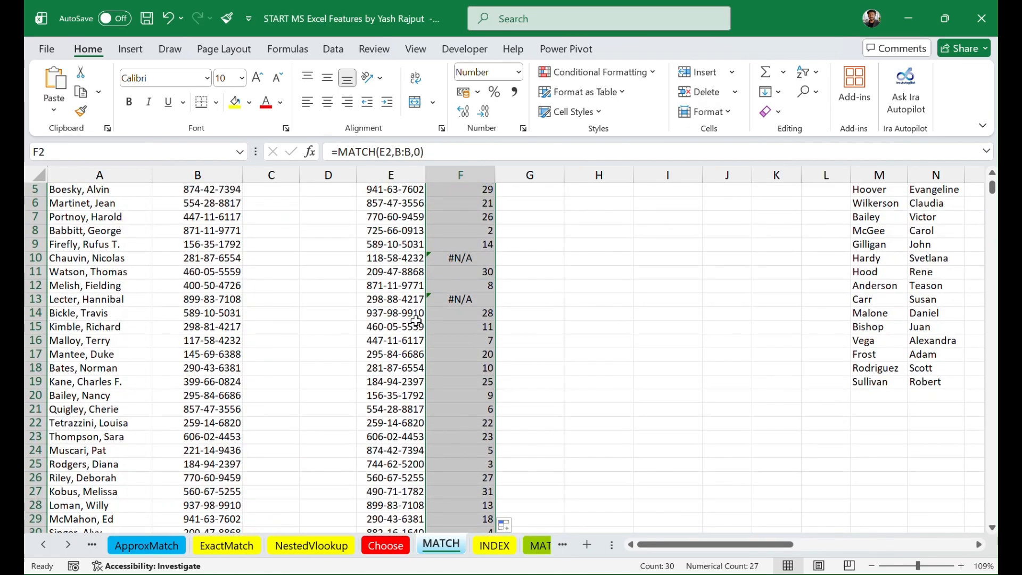
pyautogui.click(406, 327)
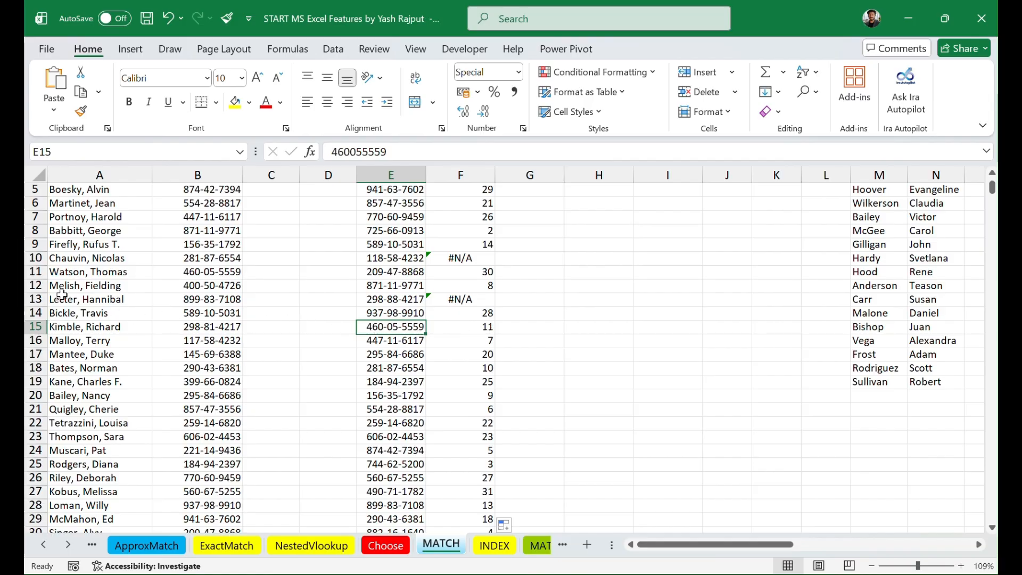
pyautogui.click(36, 272)
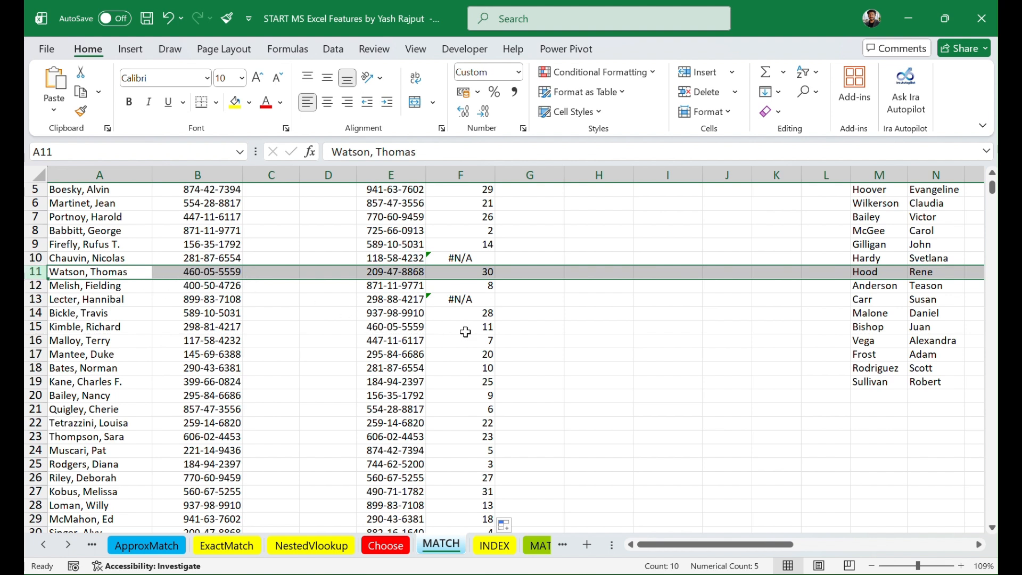
pyautogui.scroll(2, 538, 300)
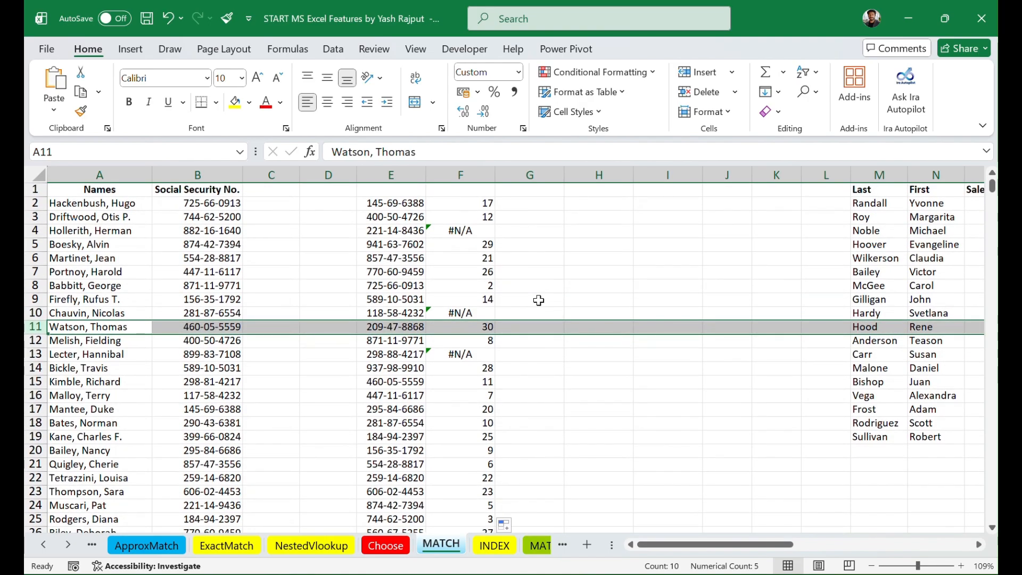
# Step: Inspect the MATCH formulas in F4, F10 and F13 and their lookup numbers in E4, E10 and E13
pyautogui.click(468, 233)
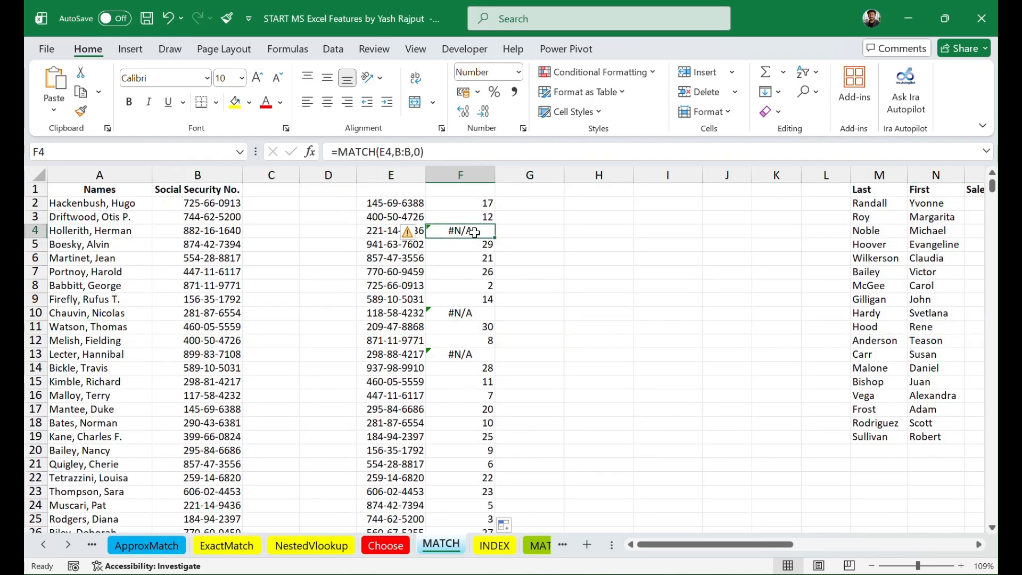
pyautogui.click(468, 316)
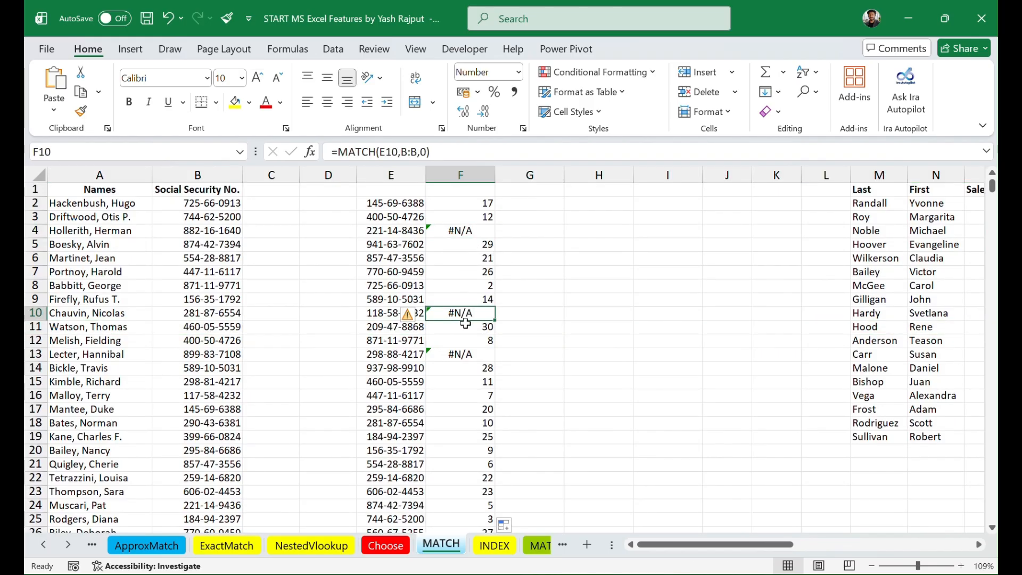
pyautogui.click(463, 355)
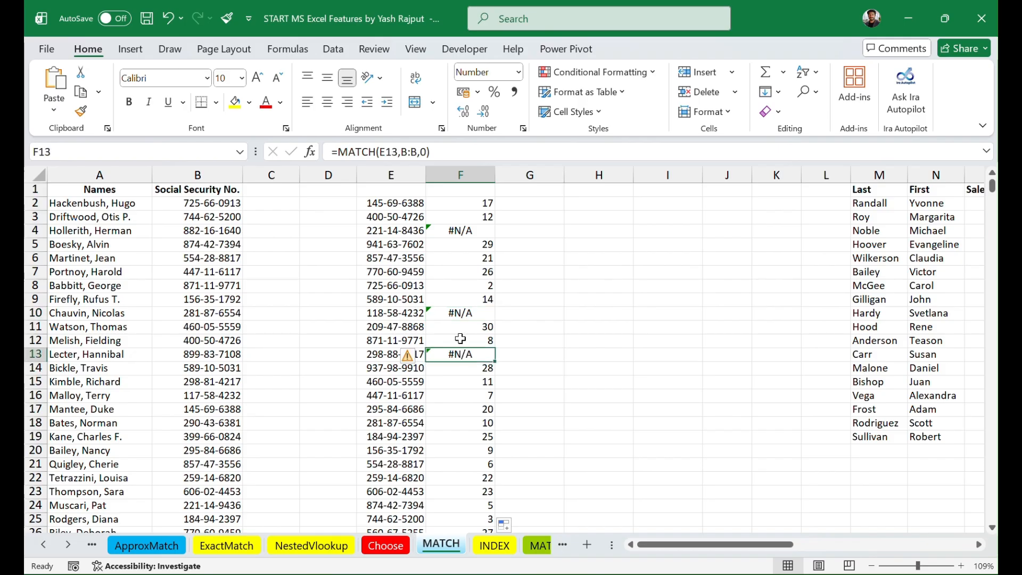
pyautogui.click(412, 230)
pyautogui.click(412, 312)
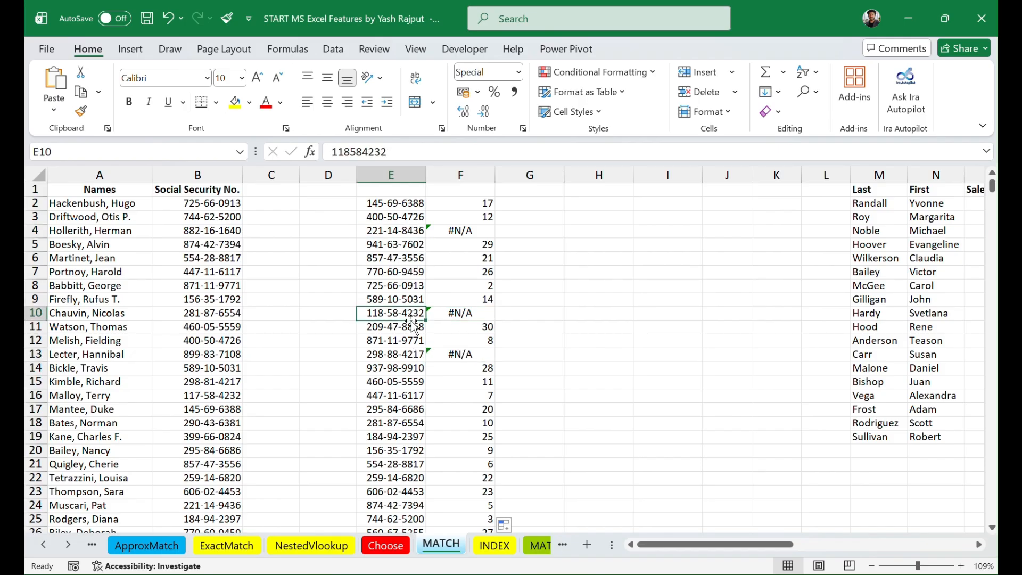
pyautogui.click(406, 355)
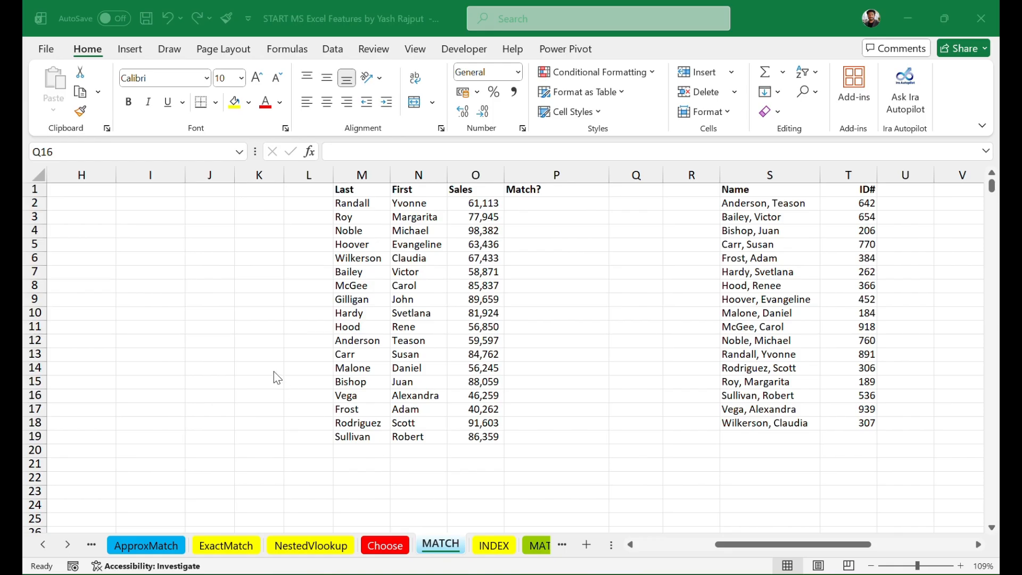
# Step: Examine the Last, First, Sales and Match? table in columns M to P and the Name and ID# list in columns S and T
pyautogui.hscroll(-5, 274, 371)
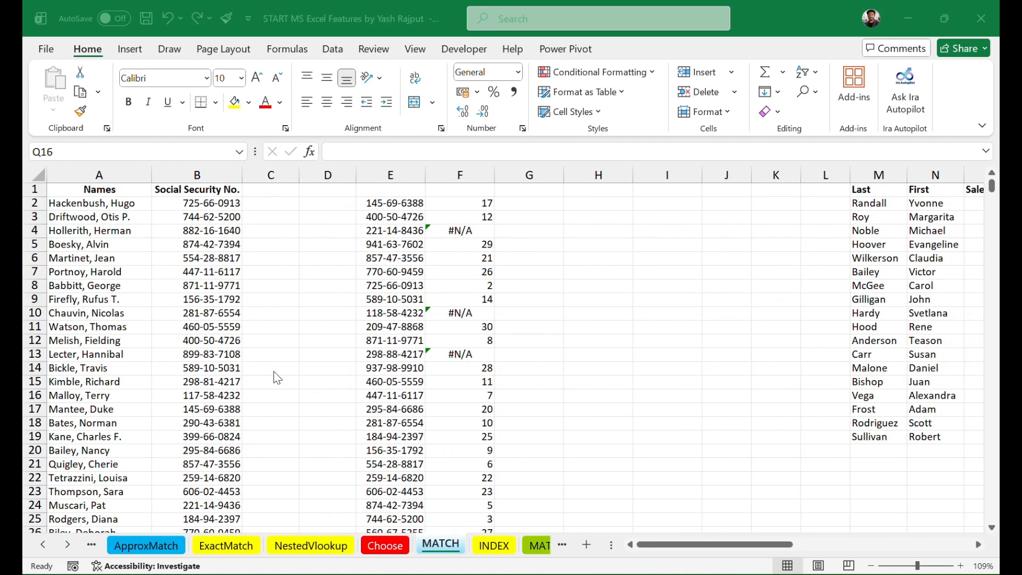
pyautogui.hscroll(3, 274, 372)
pyautogui.hscroll(-2, 274, 371)
pyautogui.hscroll(4, 274, 372)
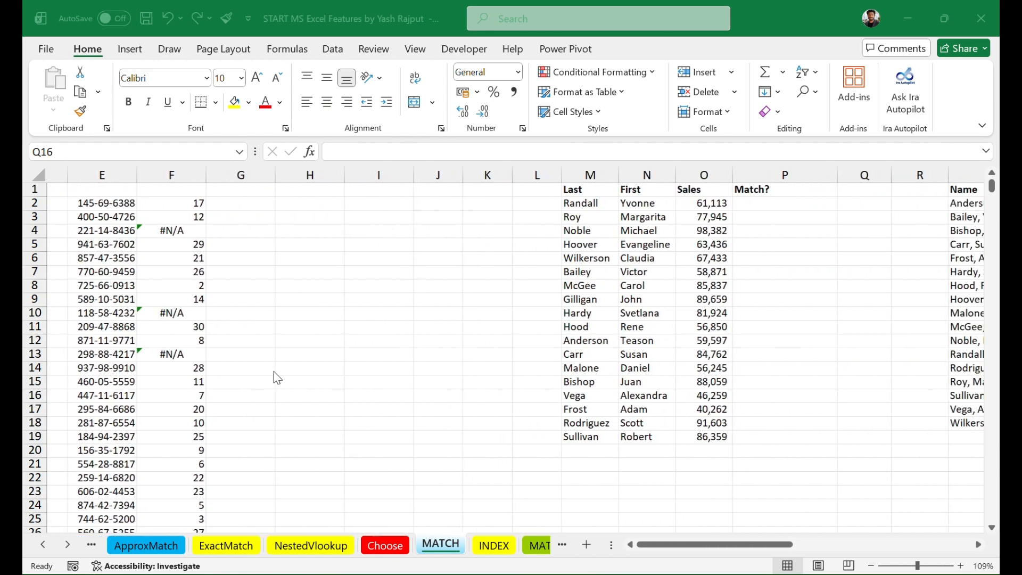
pyautogui.hscroll(3, 276, 377)
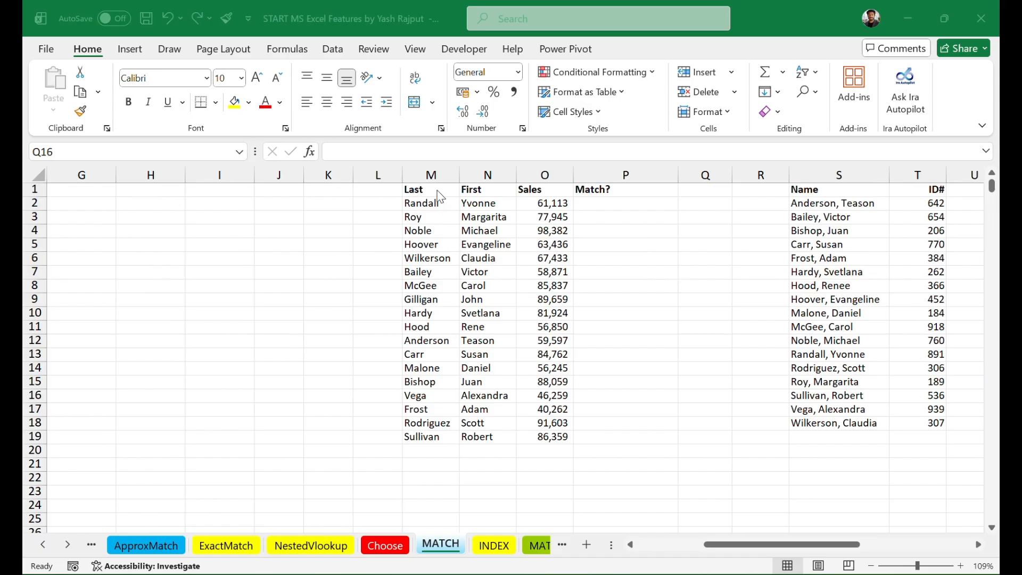
pyautogui.hscroll(1, 639, 244)
pyautogui.hscroll(1, 639, 244)
pyautogui.hscroll(1, 638, 243)
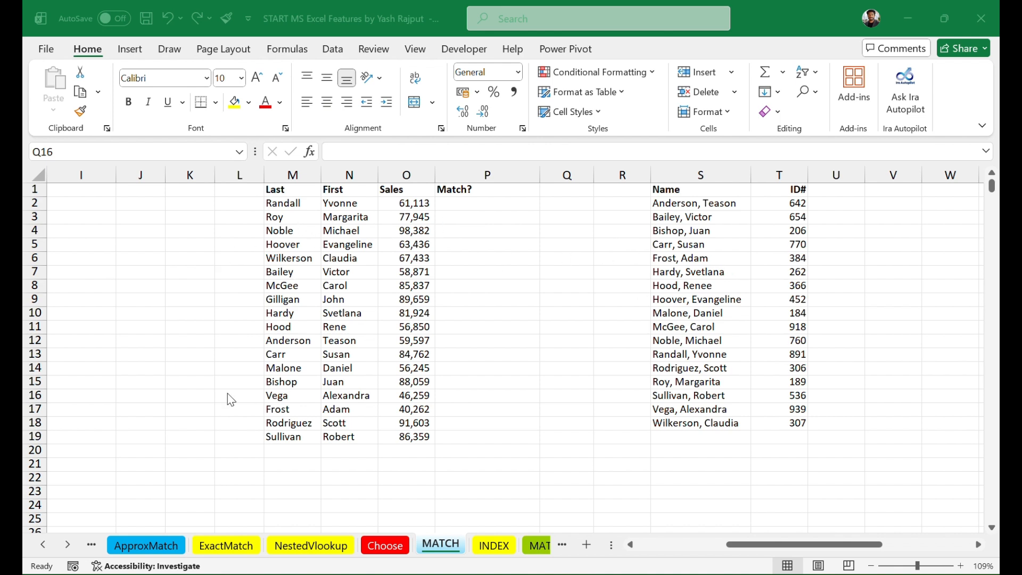
# Step: Review the empty Match? cell P2 and the separate last and first names in M2 and N2
pyautogui.click(460, 202)
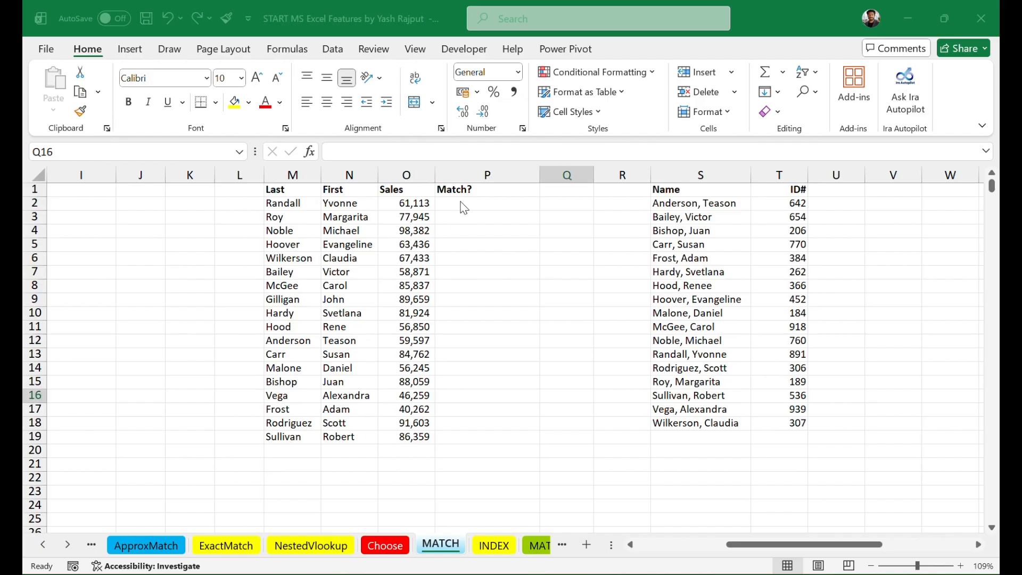
pyautogui.click(452, 202)
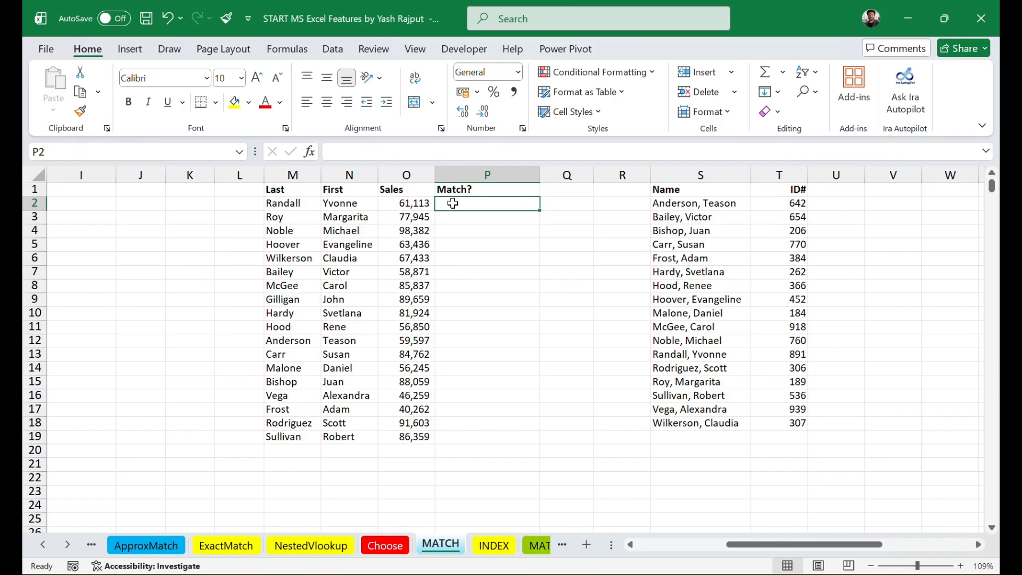
pyautogui.click(274, 203)
pyautogui.click(329, 203)
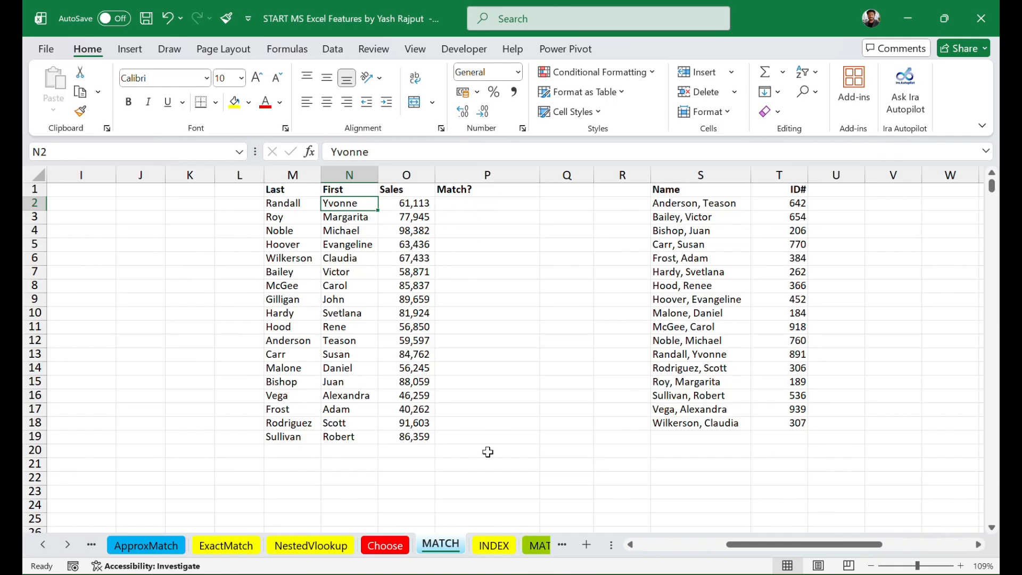
# Step: Start a CONCAT formula in P2 with the last name in M2 as its first text argument
pyautogui.click(478, 203)
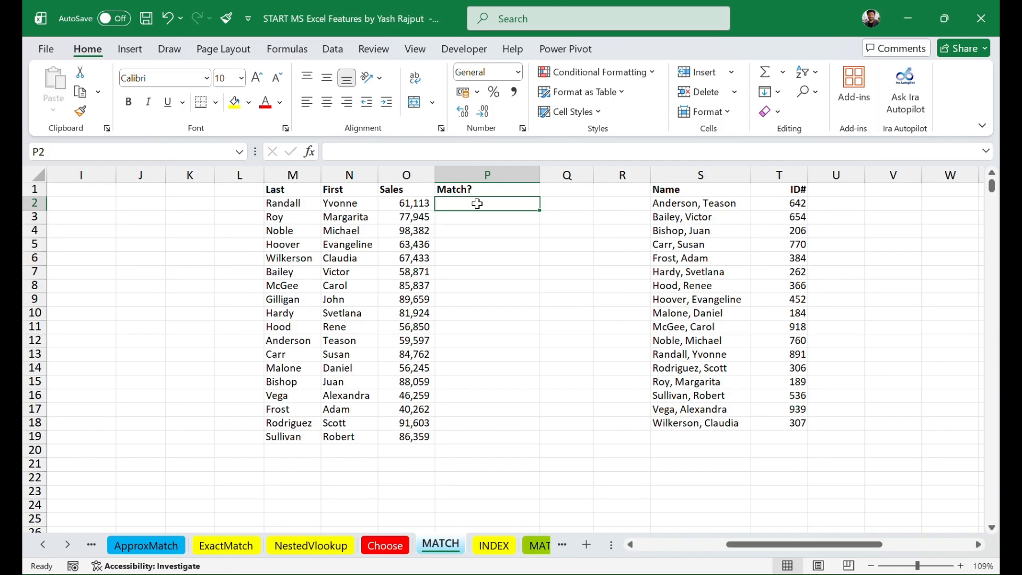
pyautogui.doubleClick(477, 204)
pyautogui.write('=')
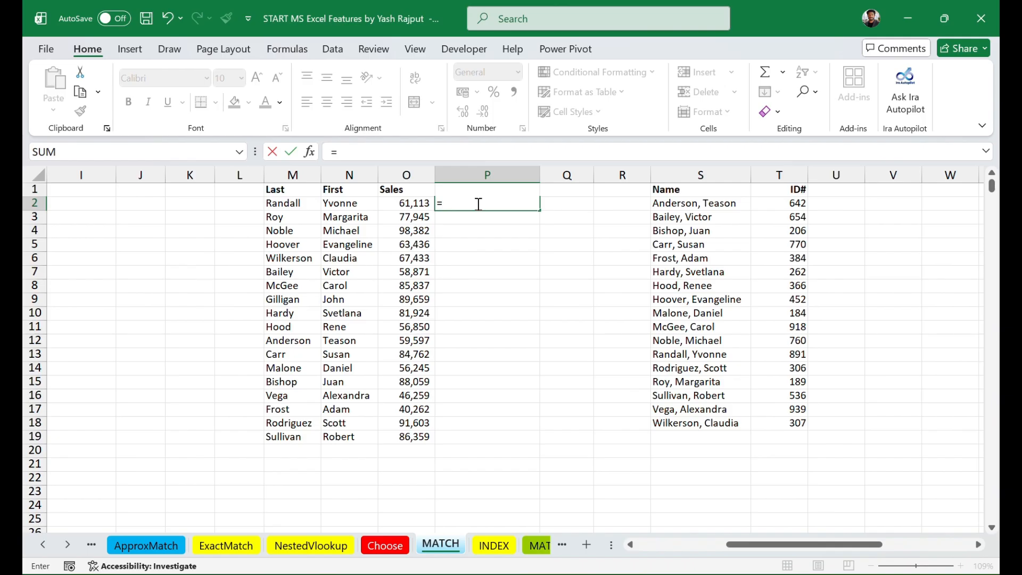
pyautogui.write('conc')
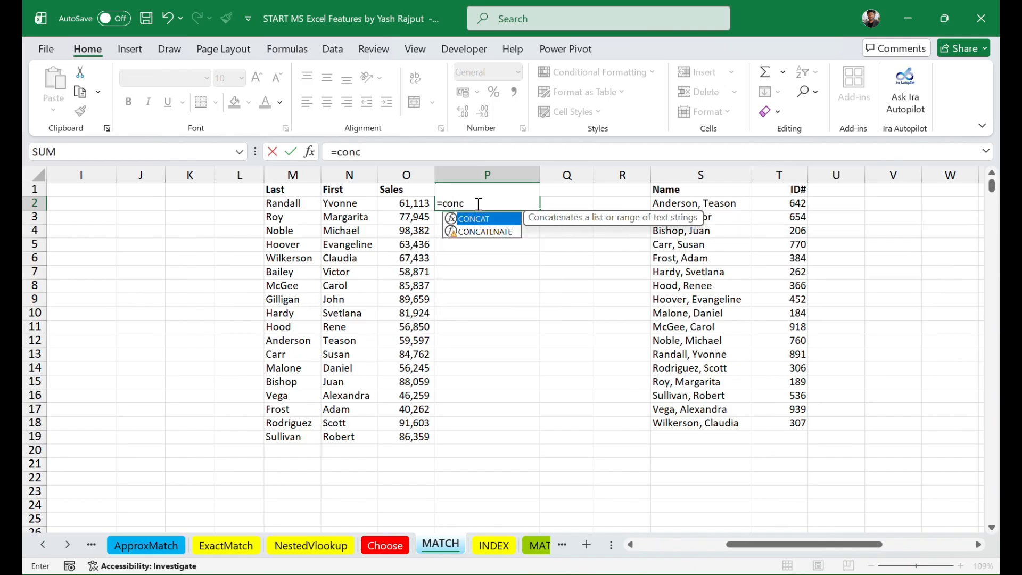
pyautogui.press('Tab')
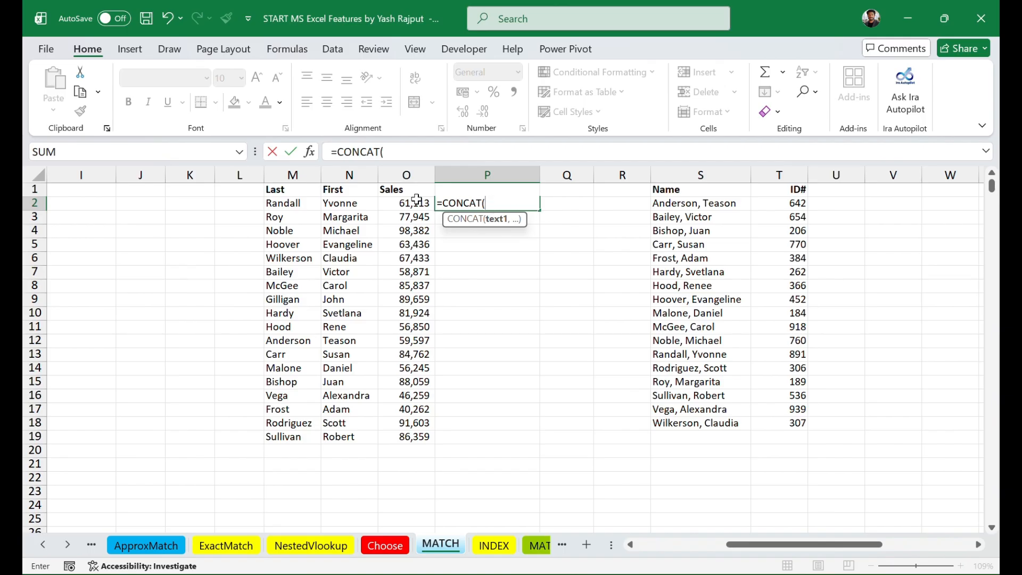
pyautogui.click(288, 204)
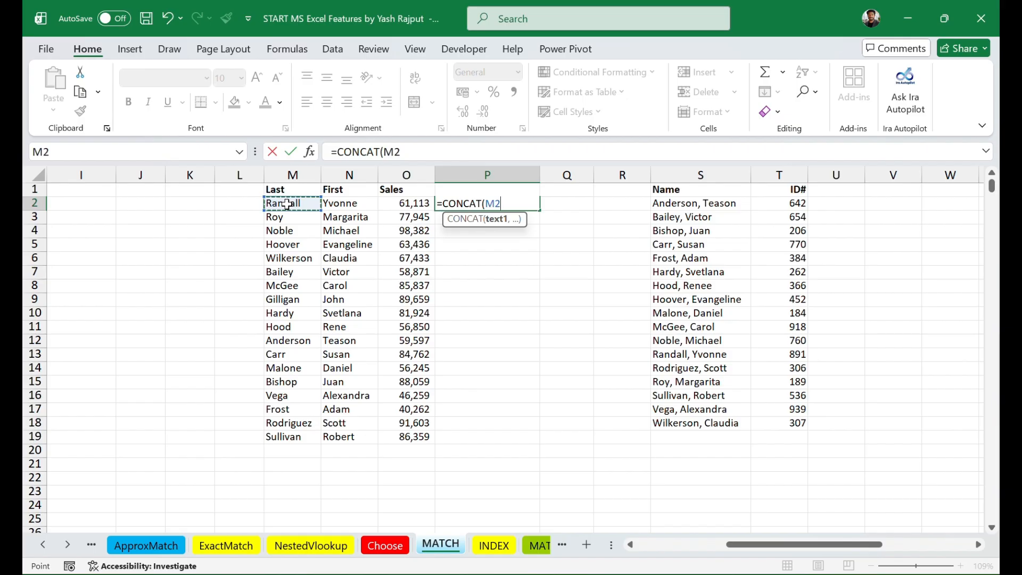
pyautogui.write(',')
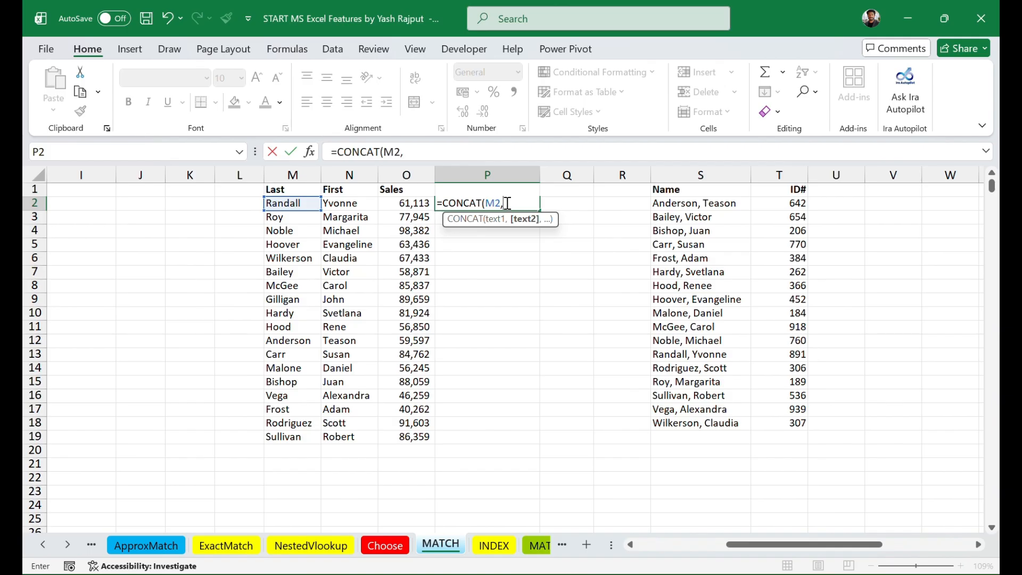
# Step: Add the separator ", " and the first name in N2, completing the formula as =CONCAT(M2,", ",N2)
pyautogui.write('", ",')
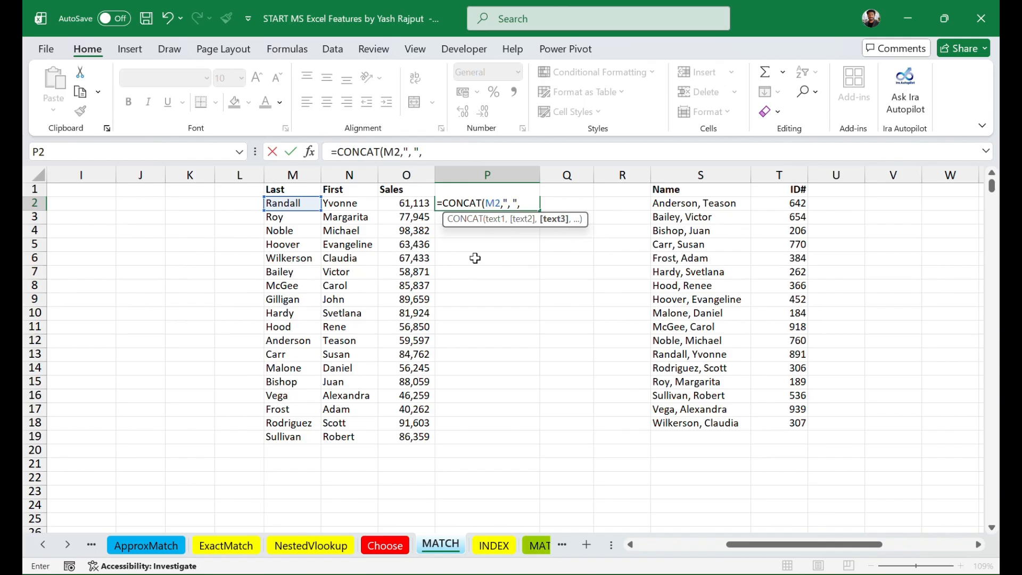
pyautogui.click(357, 204)
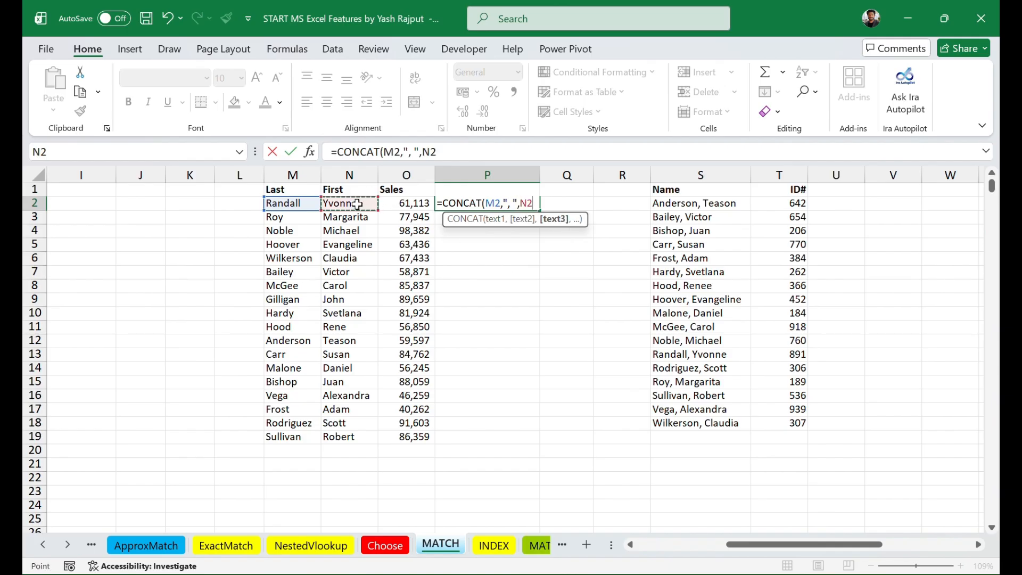
pyautogui.write(')')
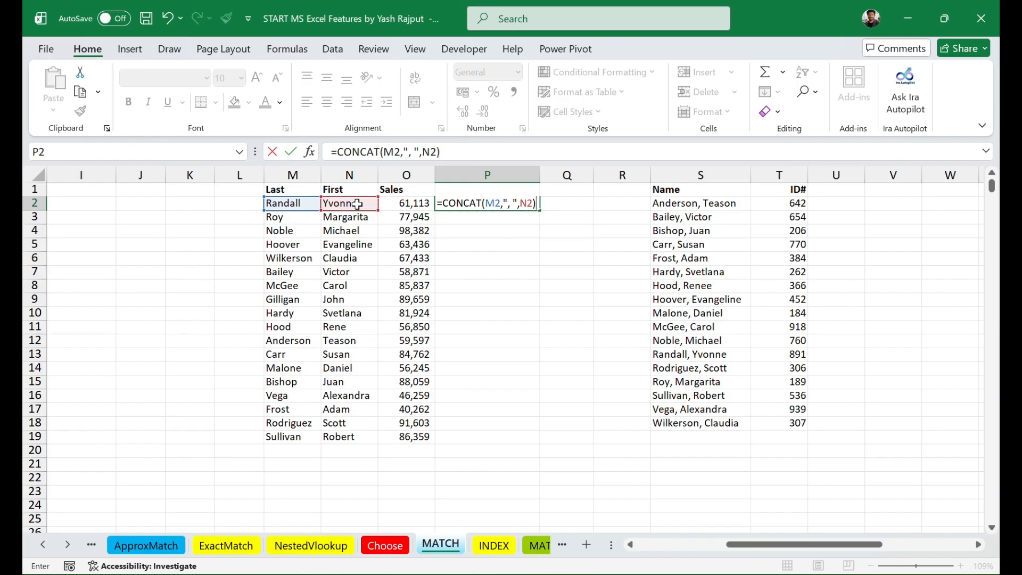
pyautogui.press('Return')
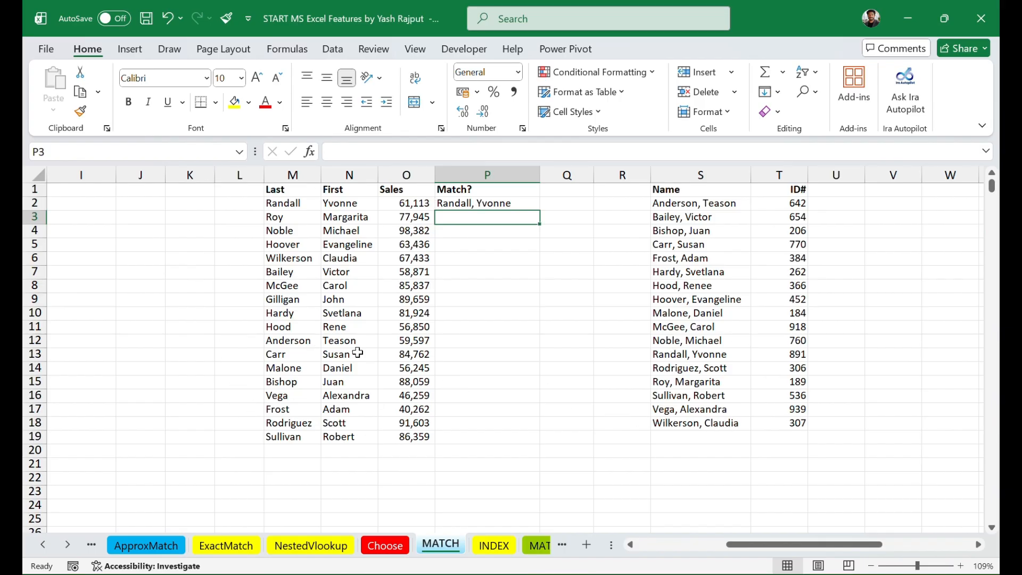
# Step: Nest the CONCAT formula in P2 inside a MATCH function as its lookup value
pyautogui.click(473, 206)
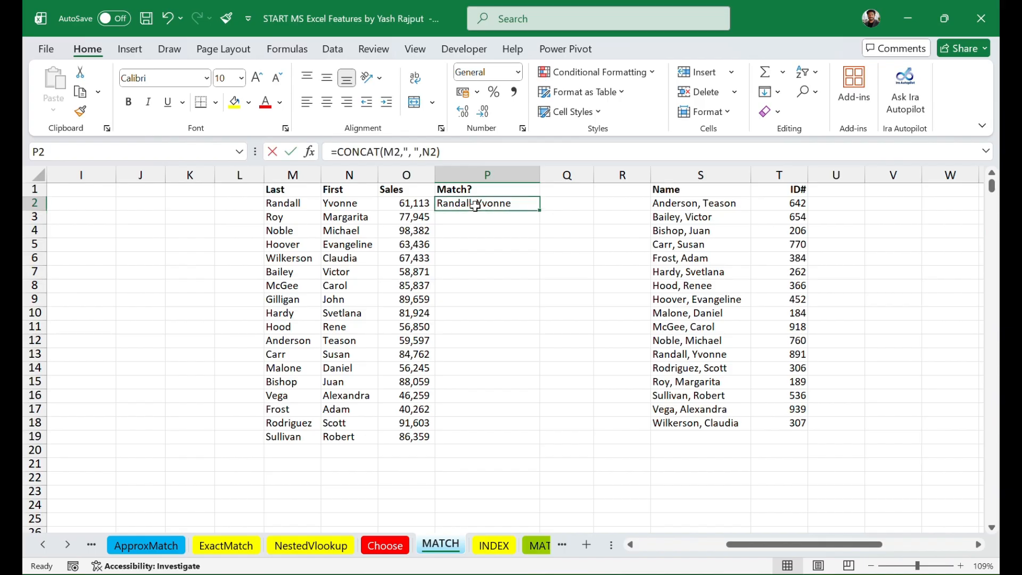
pyautogui.doubleClick(476, 206)
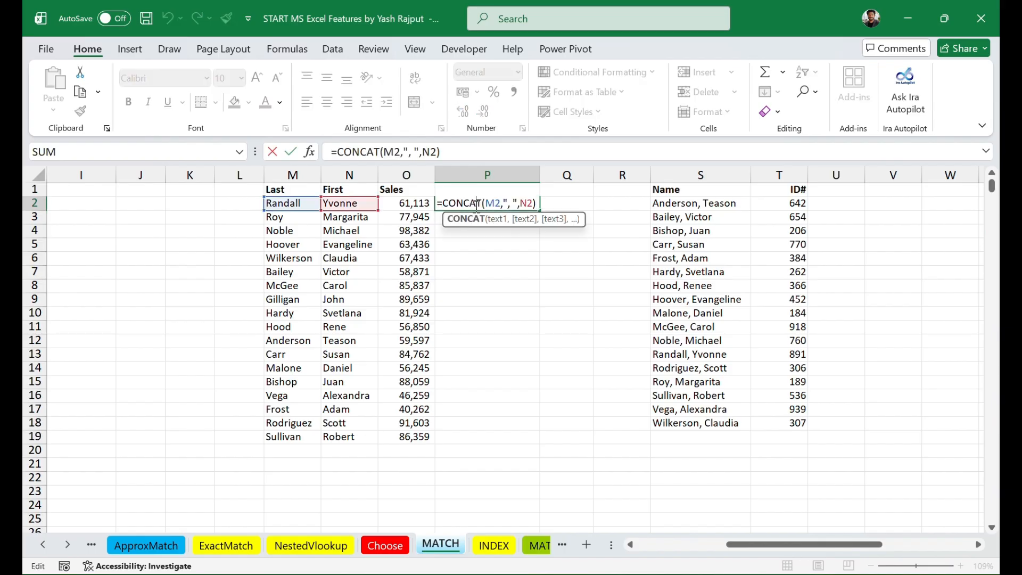
pyautogui.click(444, 203)
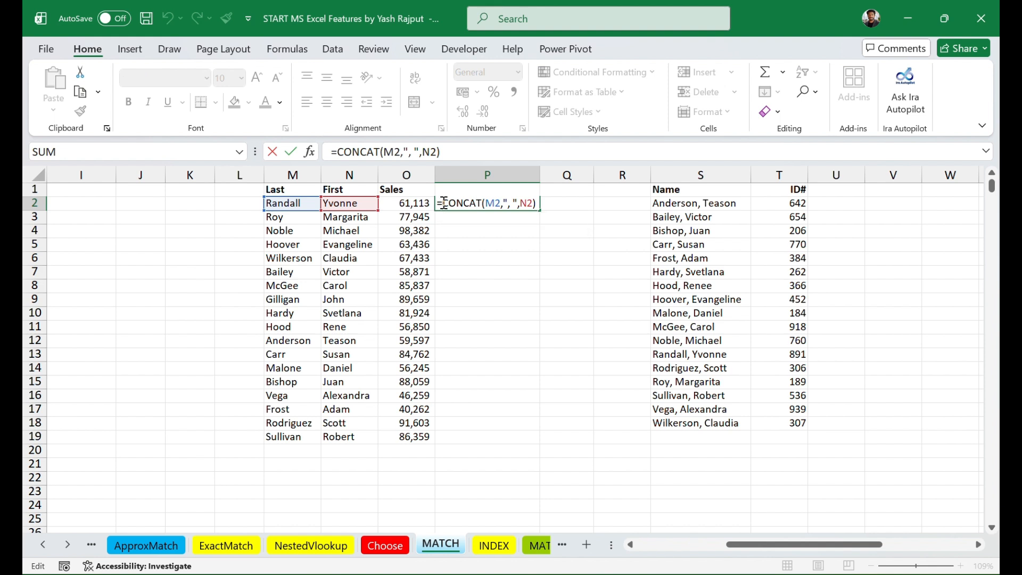
pyautogui.write('M')
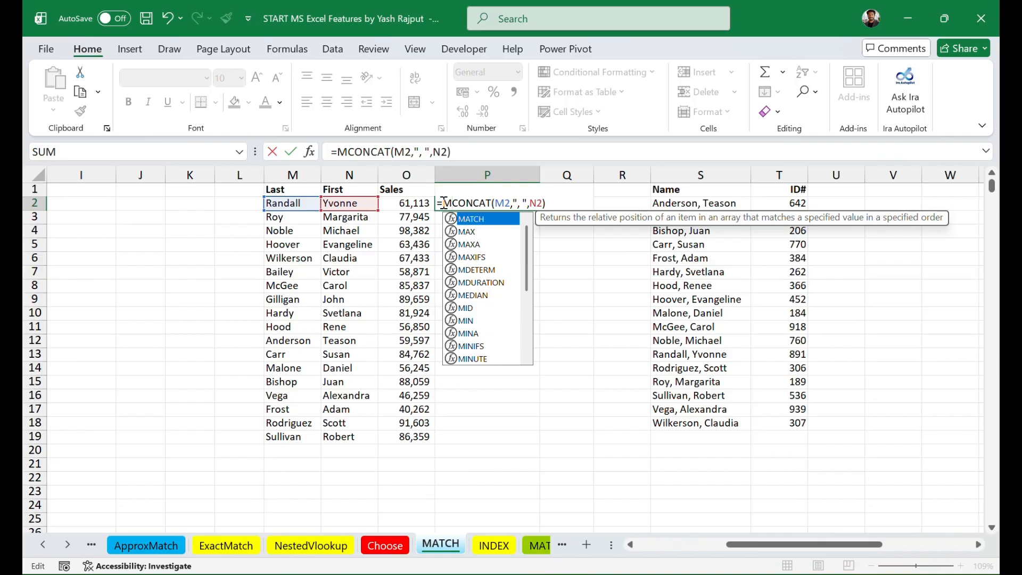
pyautogui.press('Tab')
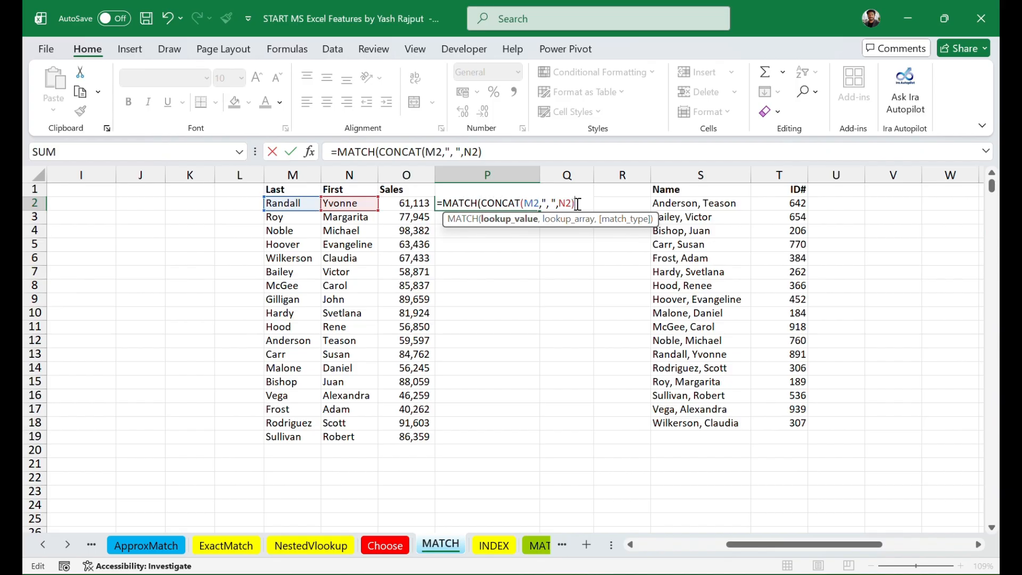
# Step: Set the MATCH lookup array to the whole Name column, S:S, and continue to the match type argument
pyautogui.write(',')
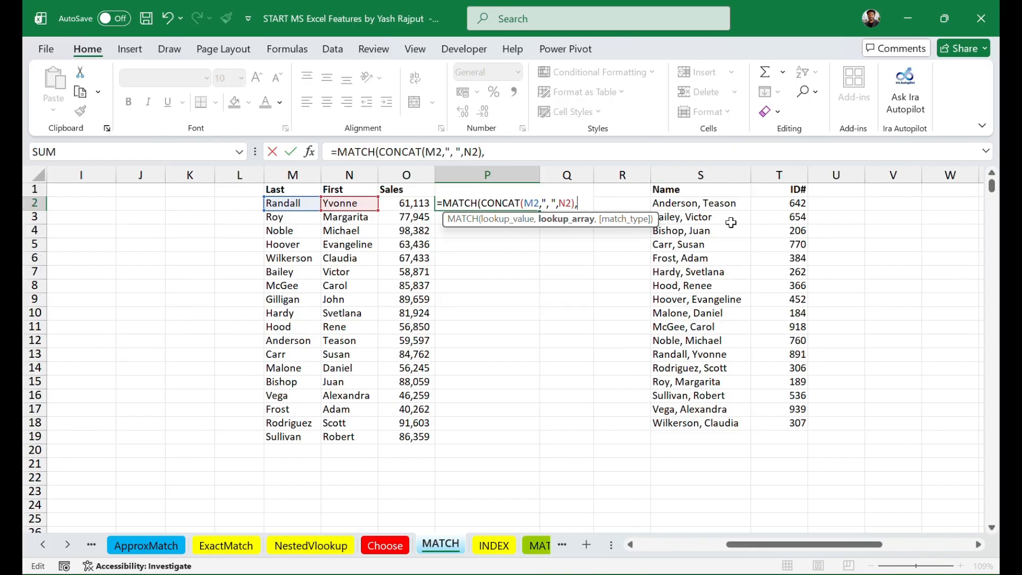
pyautogui.click(705, 171)
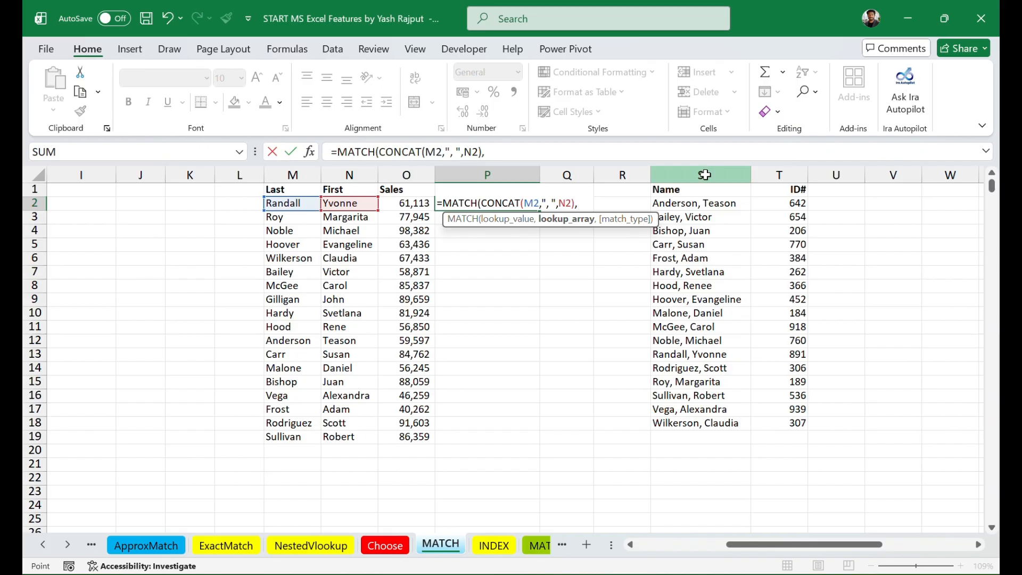
pyautogui.click(698, 169)
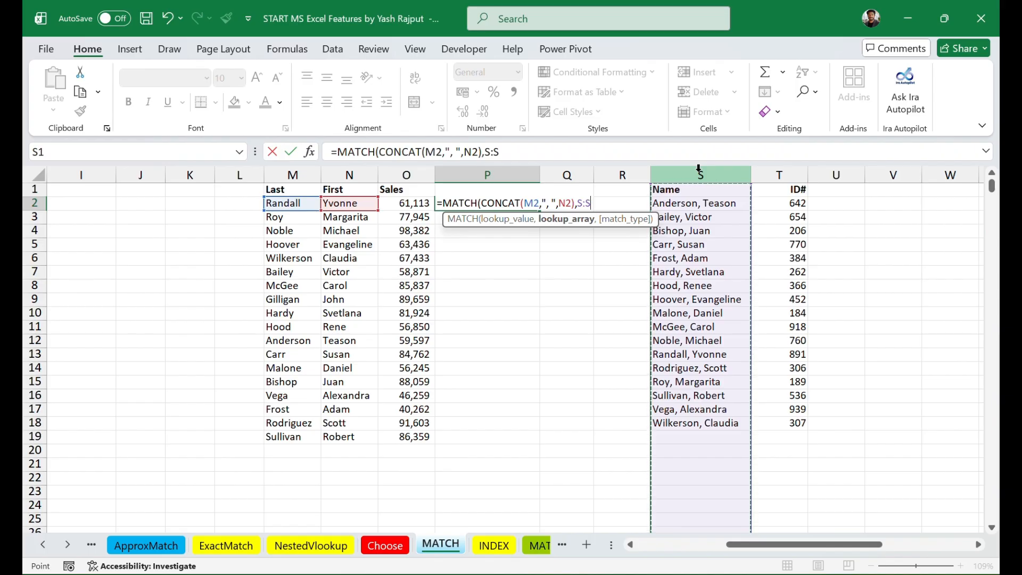
pyautogui.write(',')
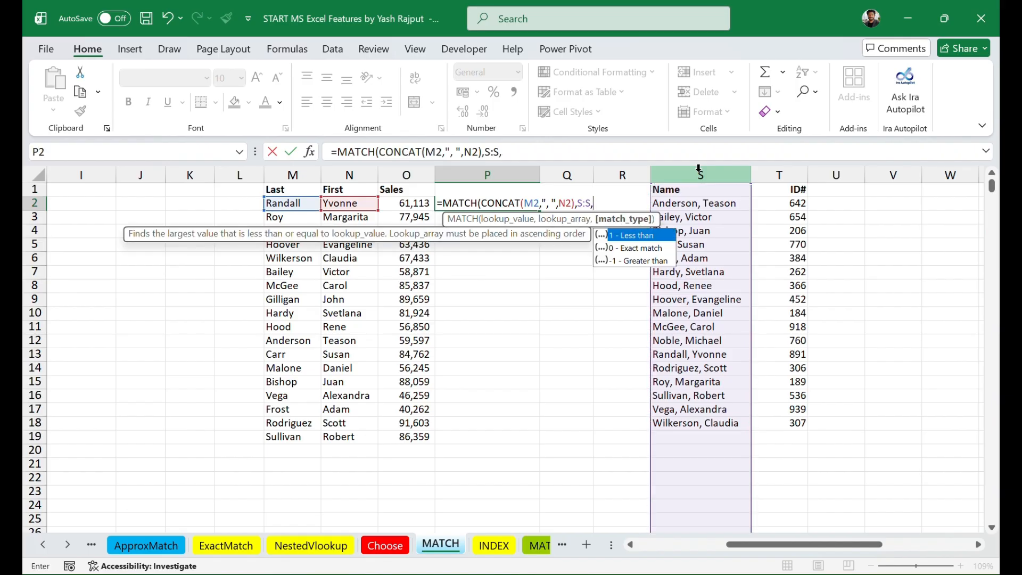
pyautogui.write('0')
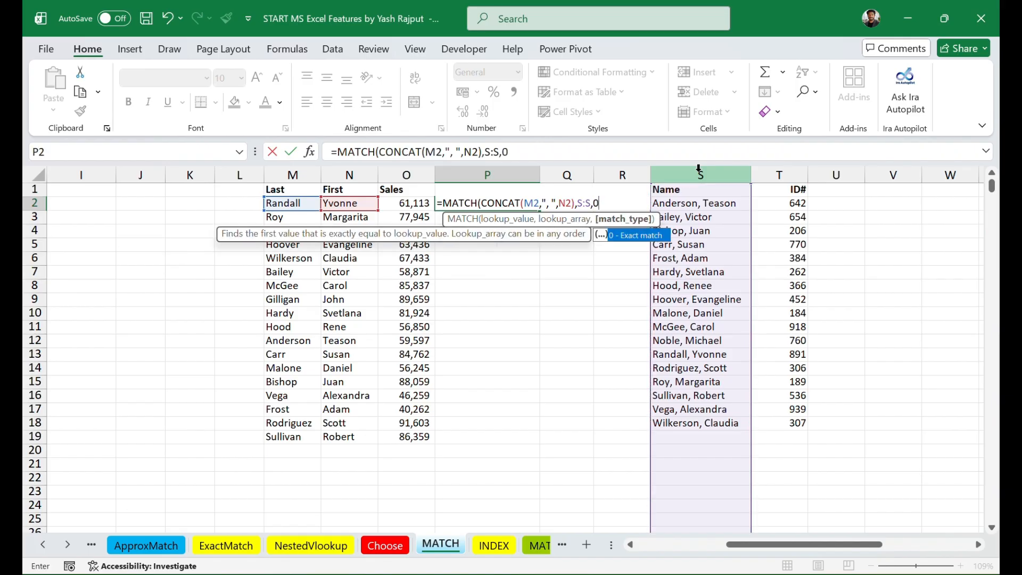
# Step: Set the match type to 0 for an exact match and complete =MATCH(CONCAT(M2,", ",N2),S:S,0) in P2
pyautogui.press('Tab')
pyautogui.write(')')
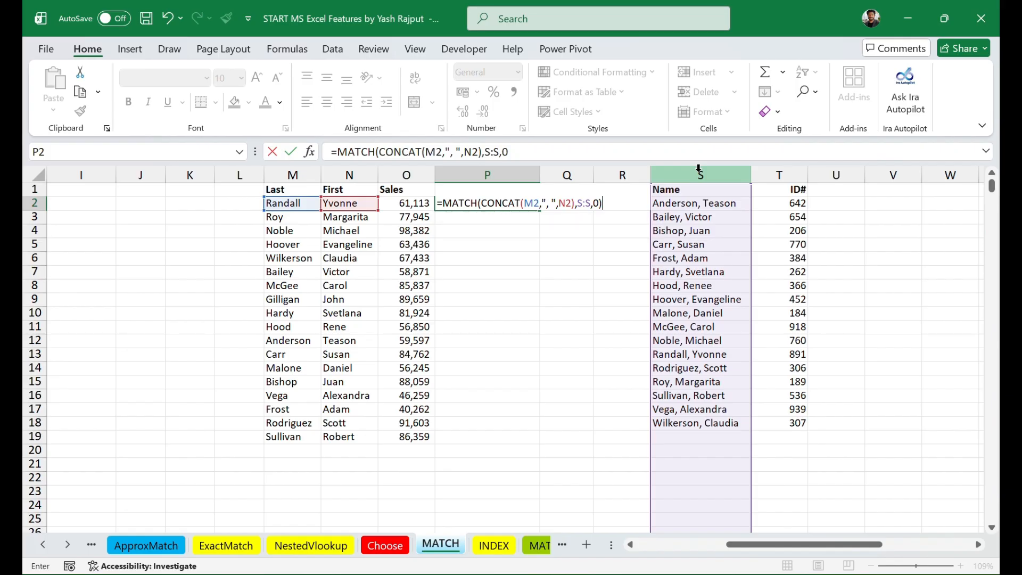
pyautogui.press('Return')
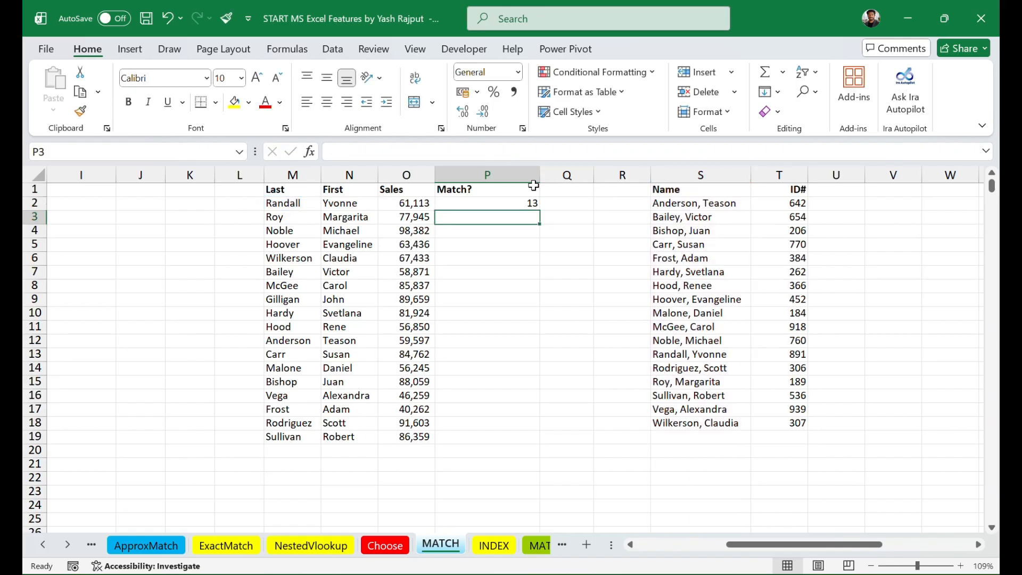
# Step: Check the P2 match position against the names in M2 and N2 and the corresponding worksheet row
pyautogui.click(482, 202)
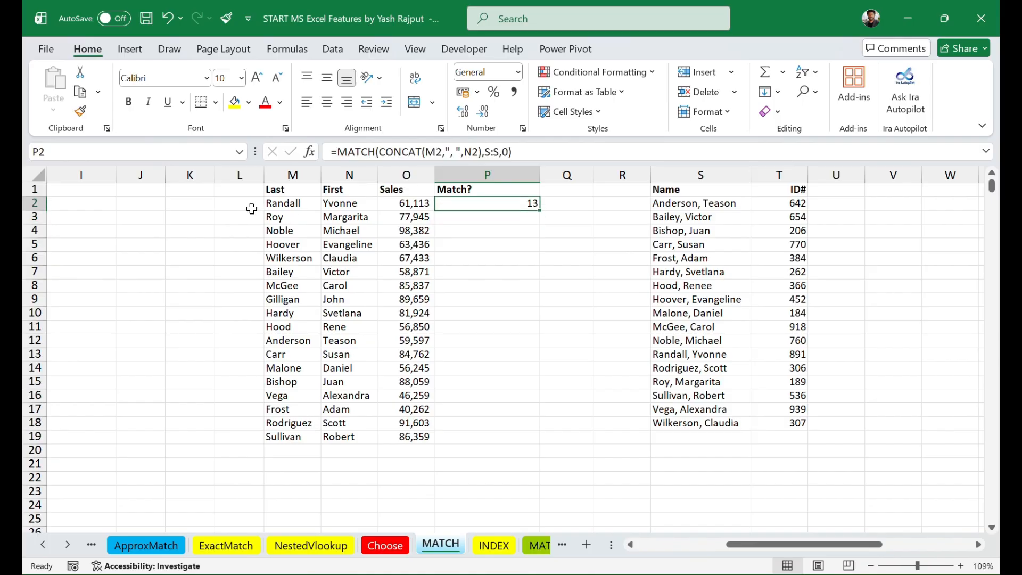
pyautogui.click(283, 205)
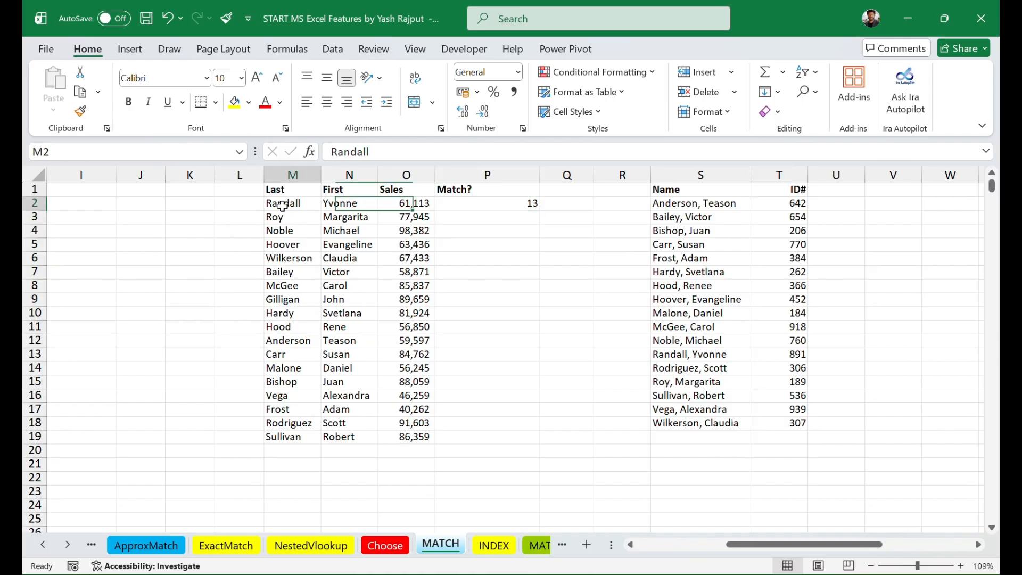
pyautogui.click(349, 205)
pyautogui.click(499, 205)
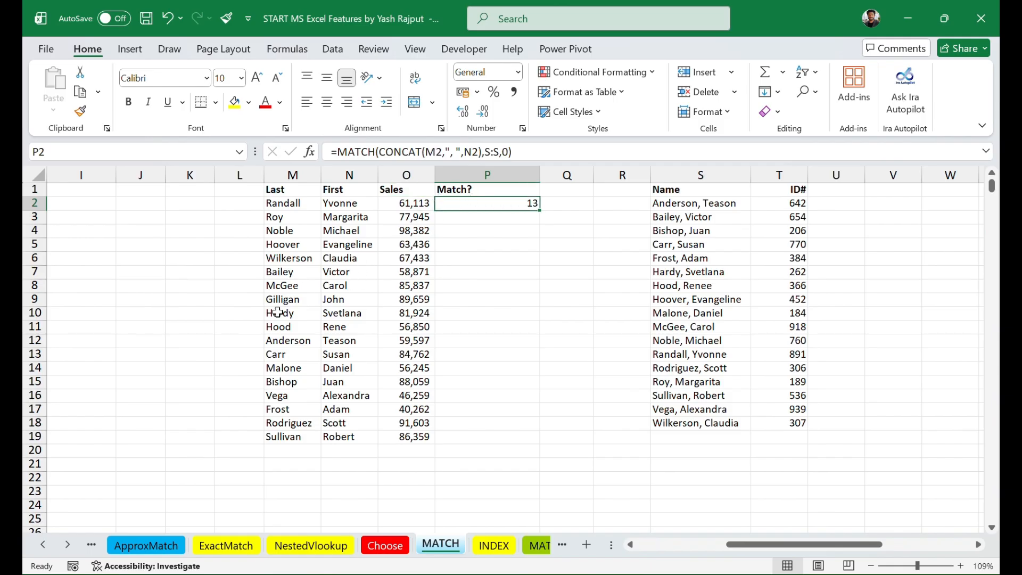
pyautogui.click(32, 354)
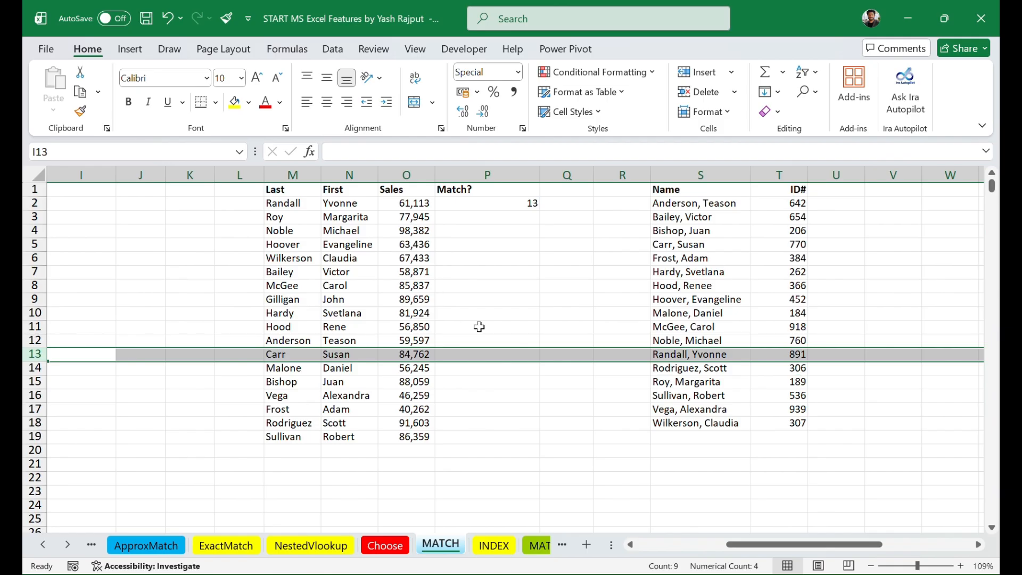
# Step: Fill the P2 formula down through P19 and inspect the results in P9 and P11
pyautogui.click(494, 204)
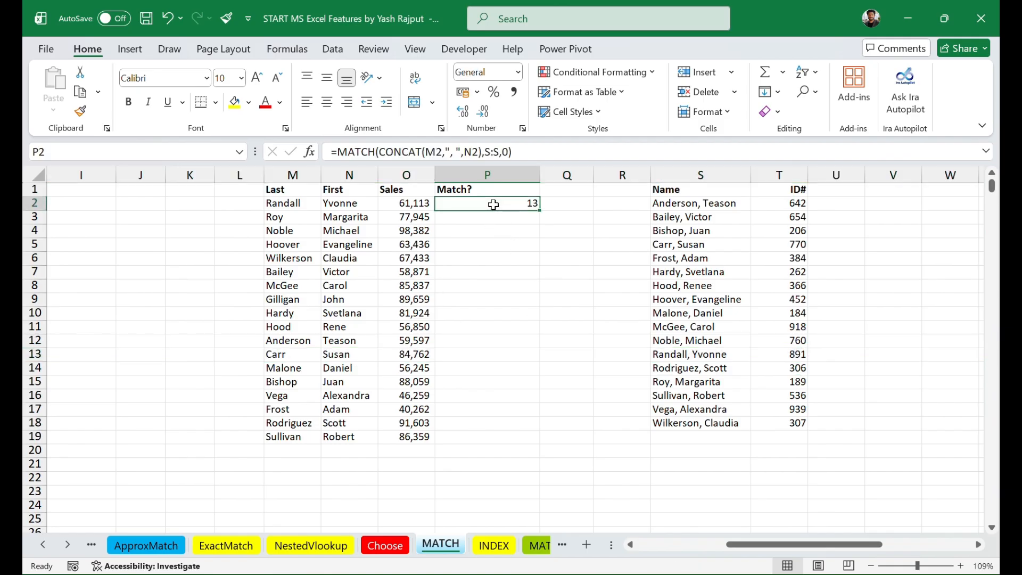
pyautogui.doubleClick(540, 210)
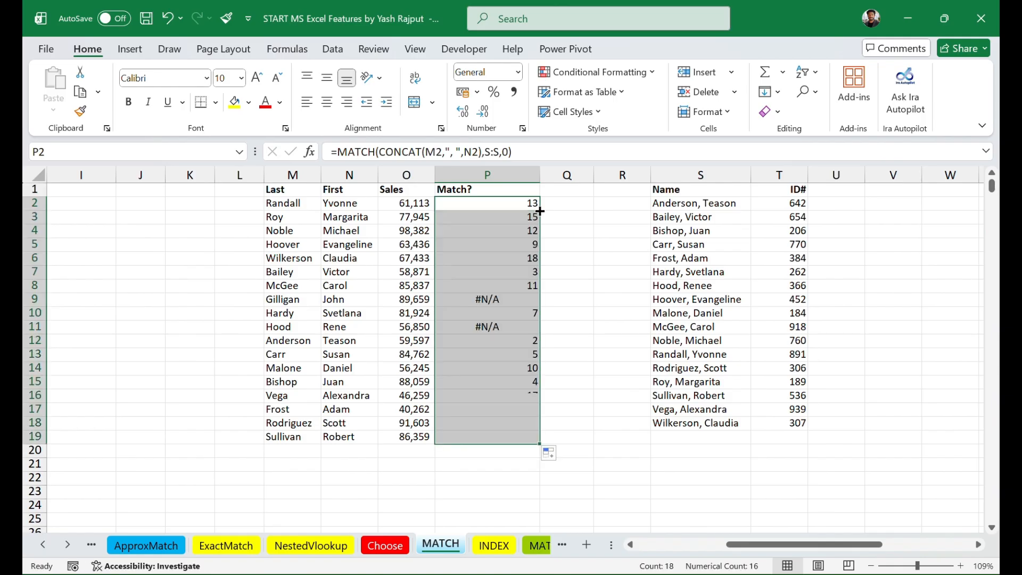
pyautogui.click(599, 240)
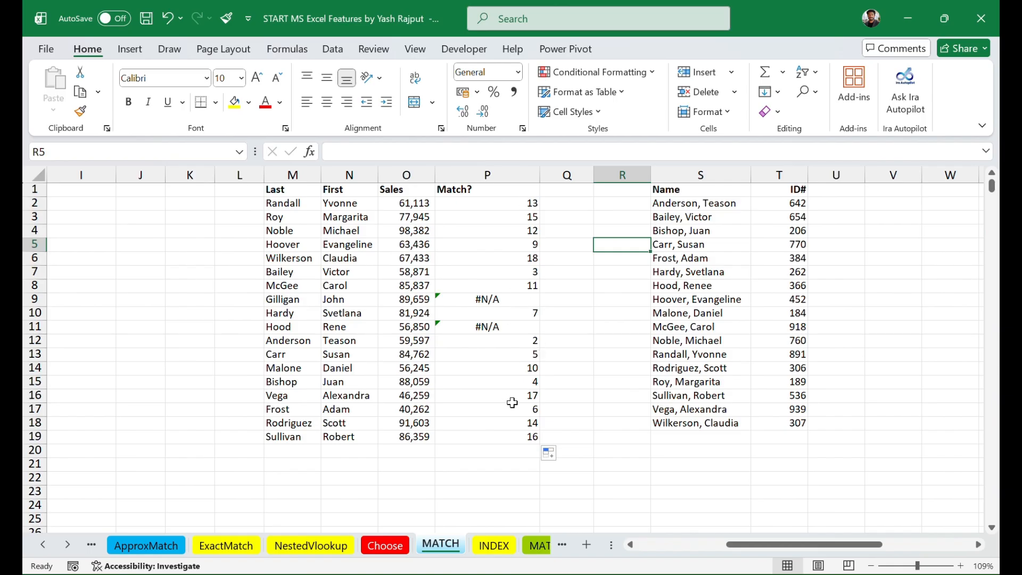
pyautogui.click(487, 301)
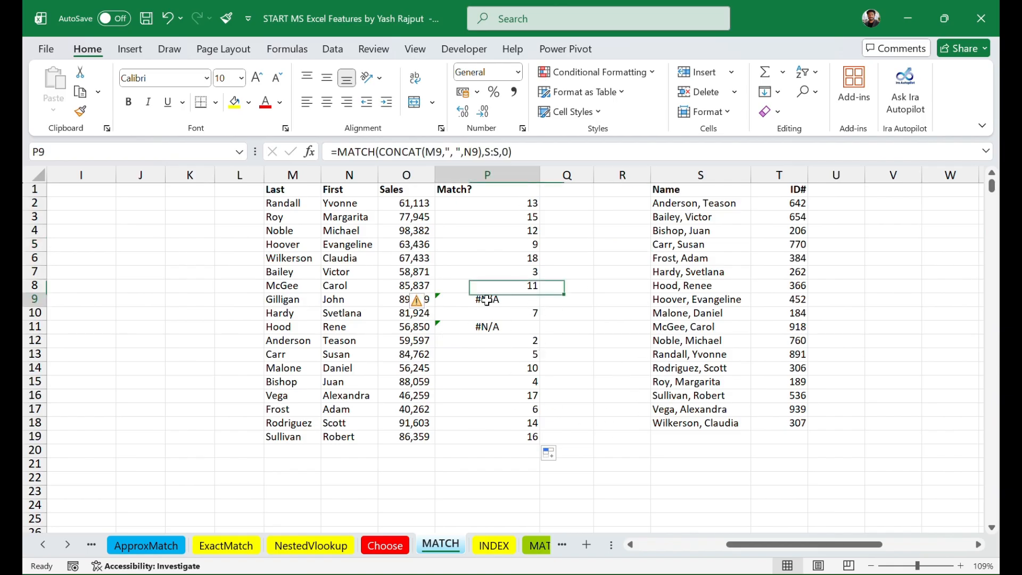
pyautogui.click(487, 326)
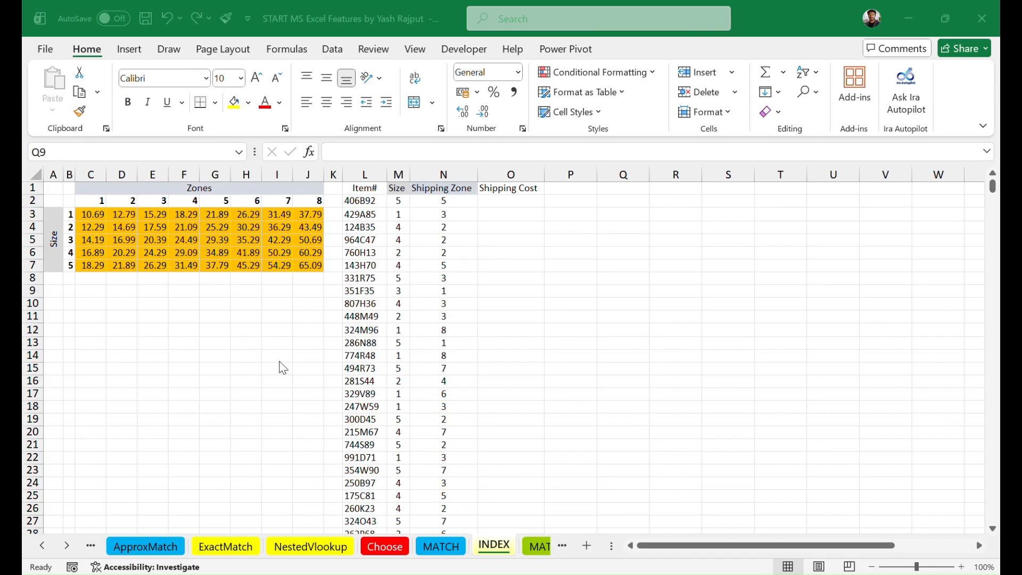
# Step: On the INDEX sheet, examine where column T crosses row 11 and row 12
pyautogui.click(779, 174)
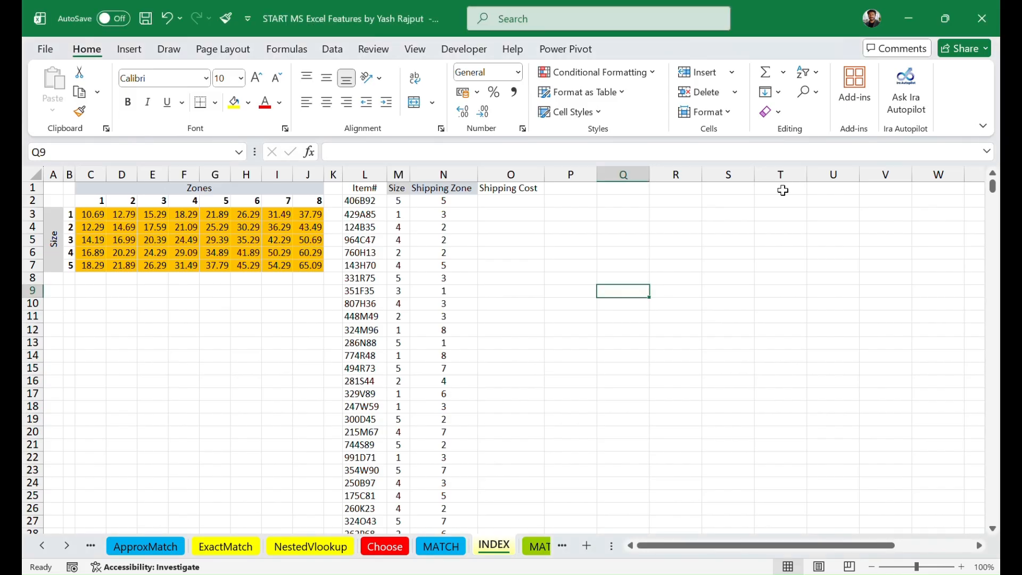
pyautogui.click(779, 174)
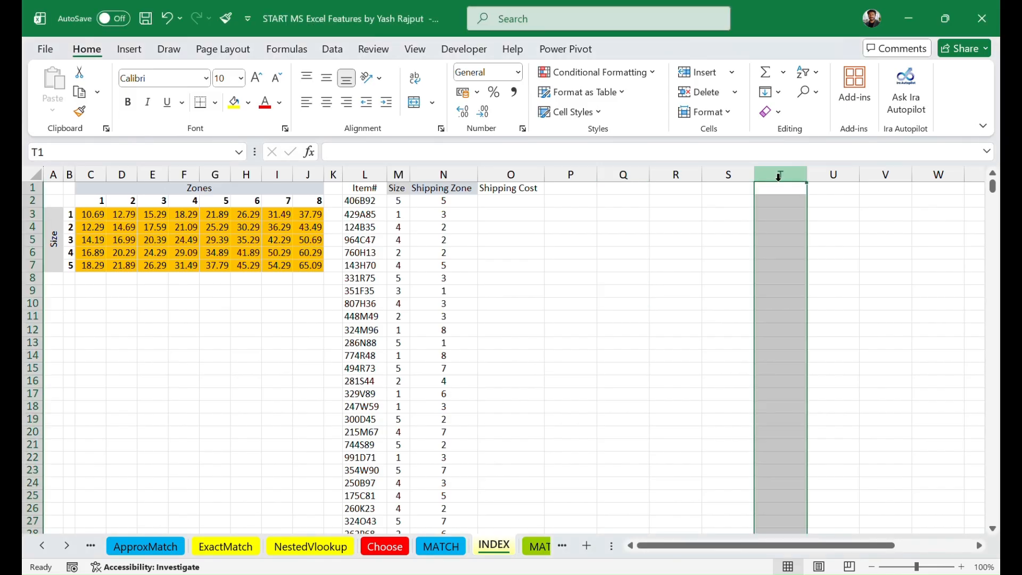
pyautogui.click(31, 316)
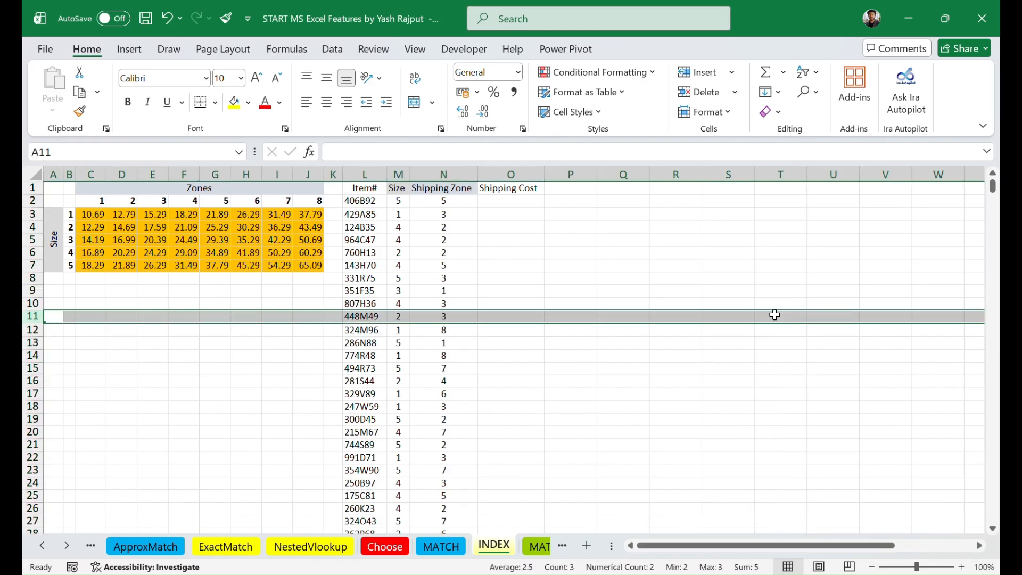
pyautogui.click(781, 173)
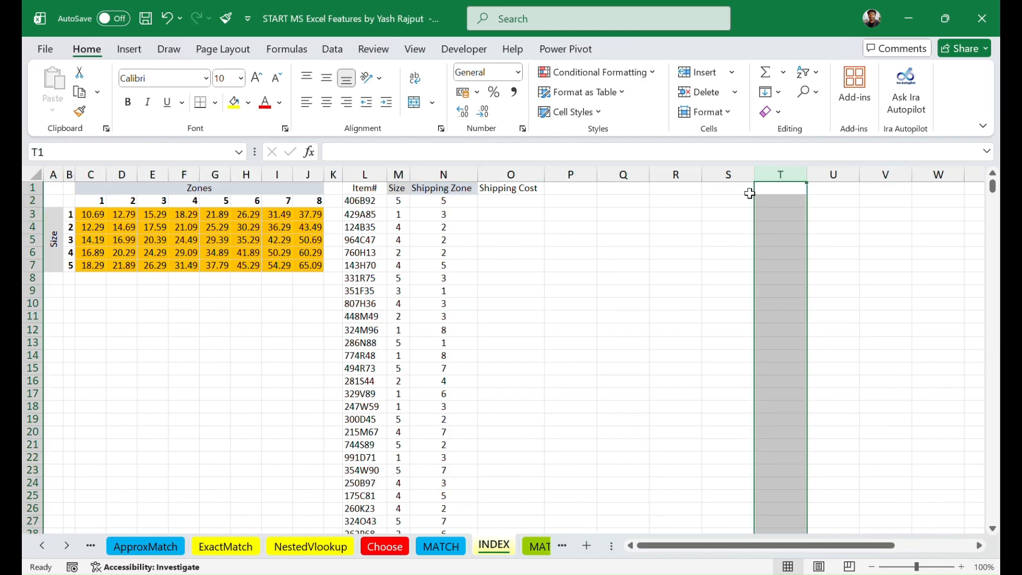
pyautogui.click(31, 330)
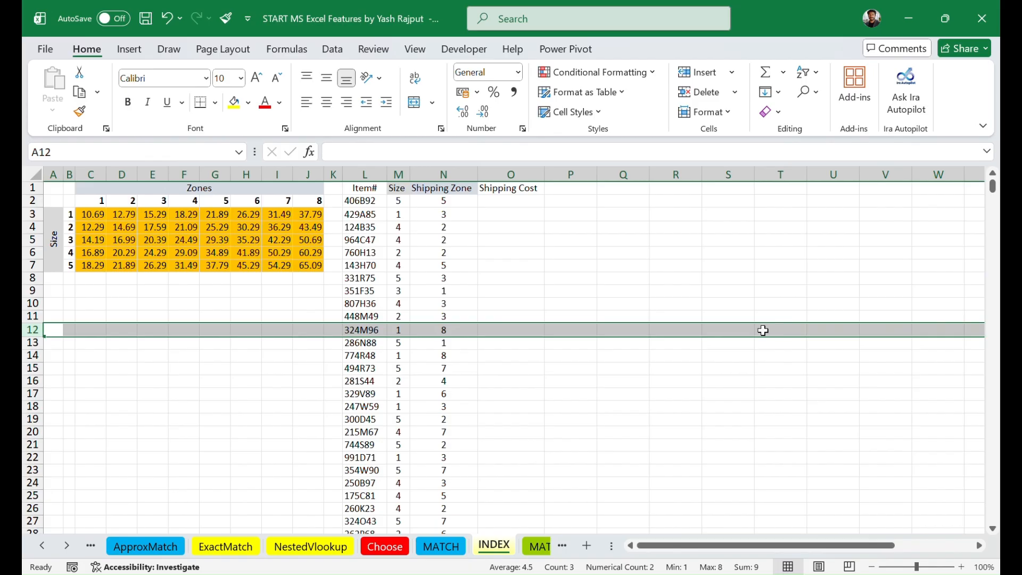
pyautogui.click(618, 418)
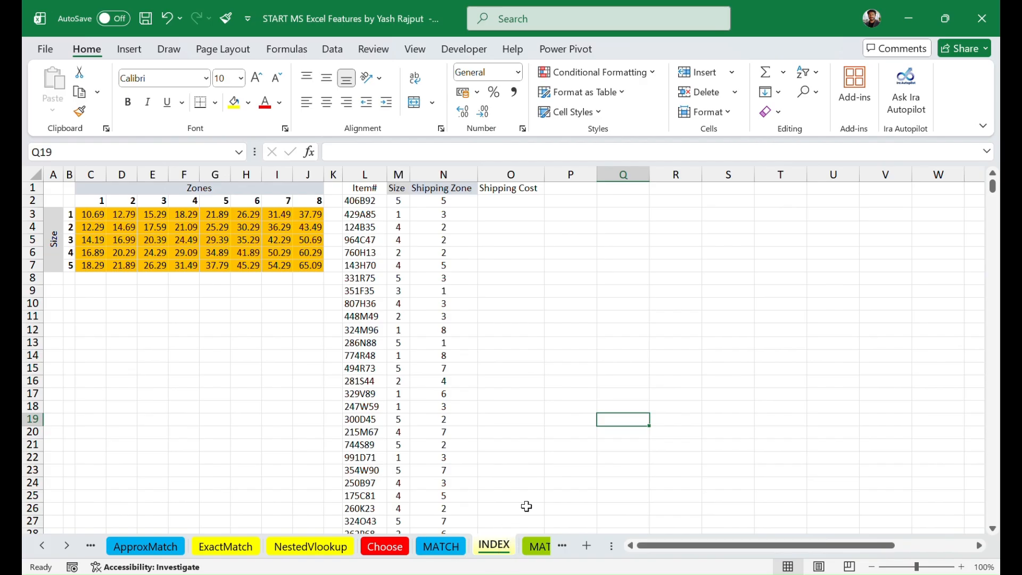
# Step: Examine the shipping rate table in C3:J7 and the first item's shipping zone in N2
pyautogui.click(577, 371)
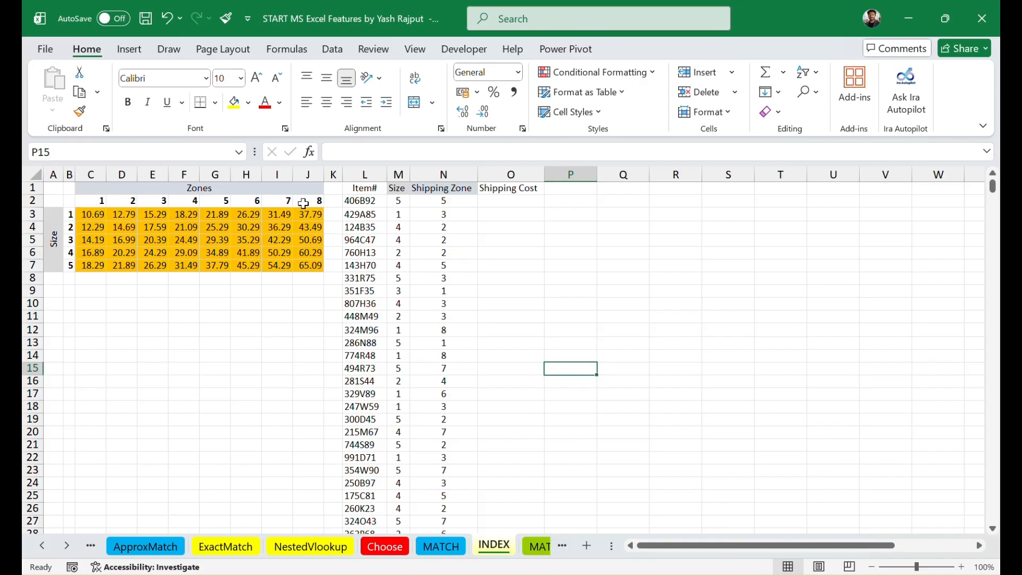
pyautogui.click(92, 215)
pyautogui.moveTo(92, 215); pyautogui.dragTo(305, 268)
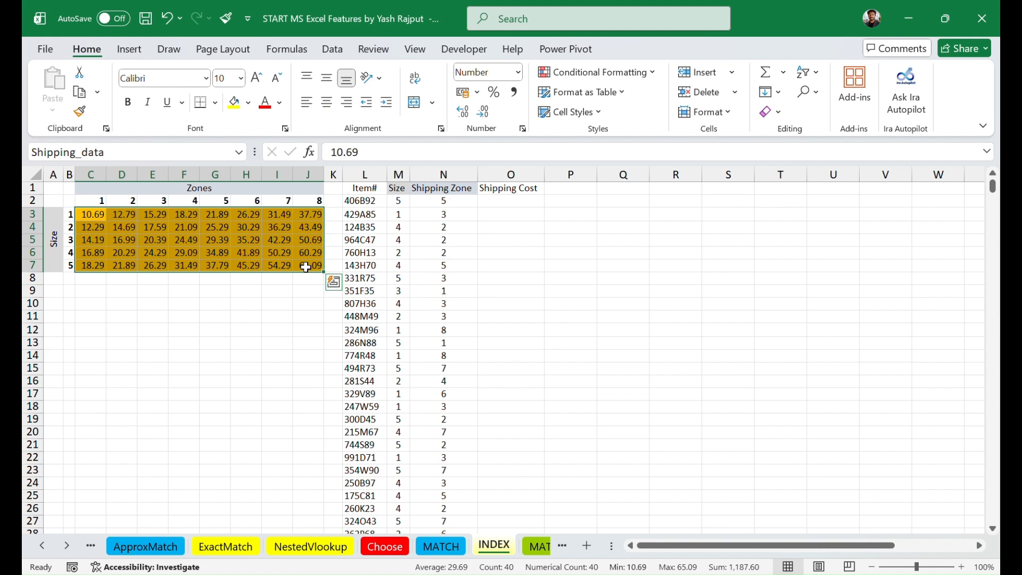
pyautogui.click(249, 326)
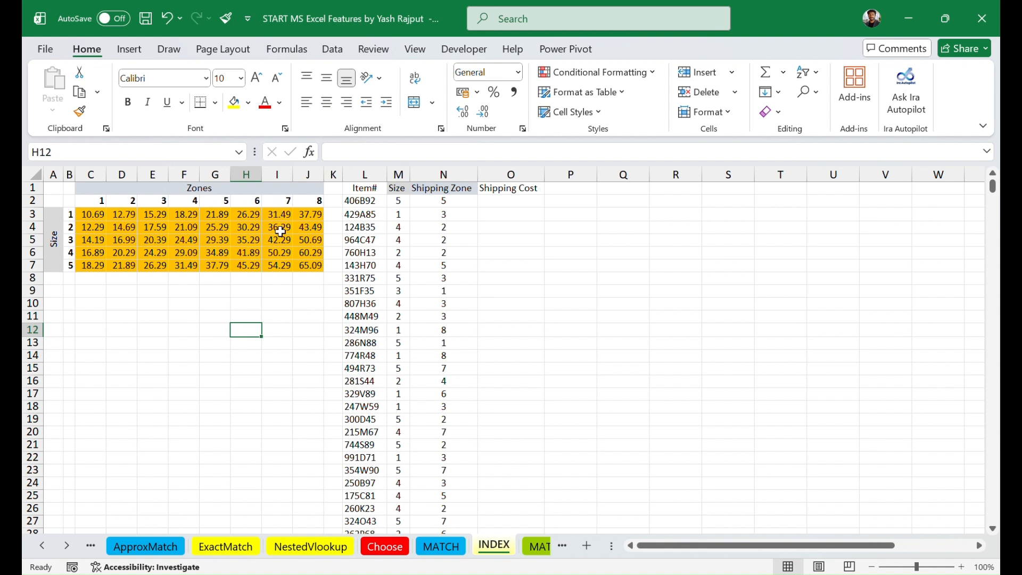
pyautogui.click(282, 266)
pyautogui.click(278, 321)
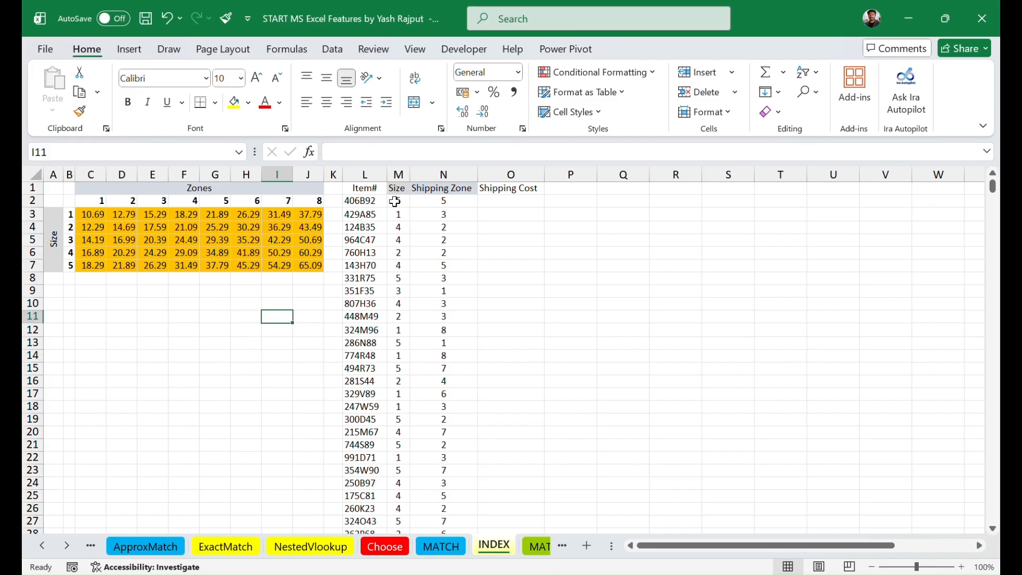
pyautogui.click(447, 203)
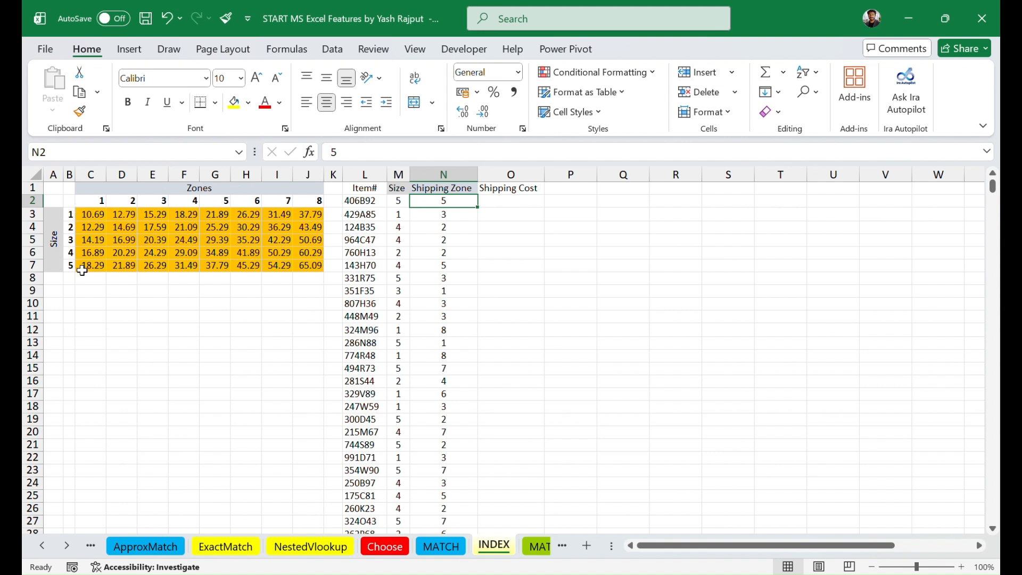
# Step: Start an INDEX formula in O2 and open its function arguments using the array,row_num,column_num form
pyautogui.click(496, 203)
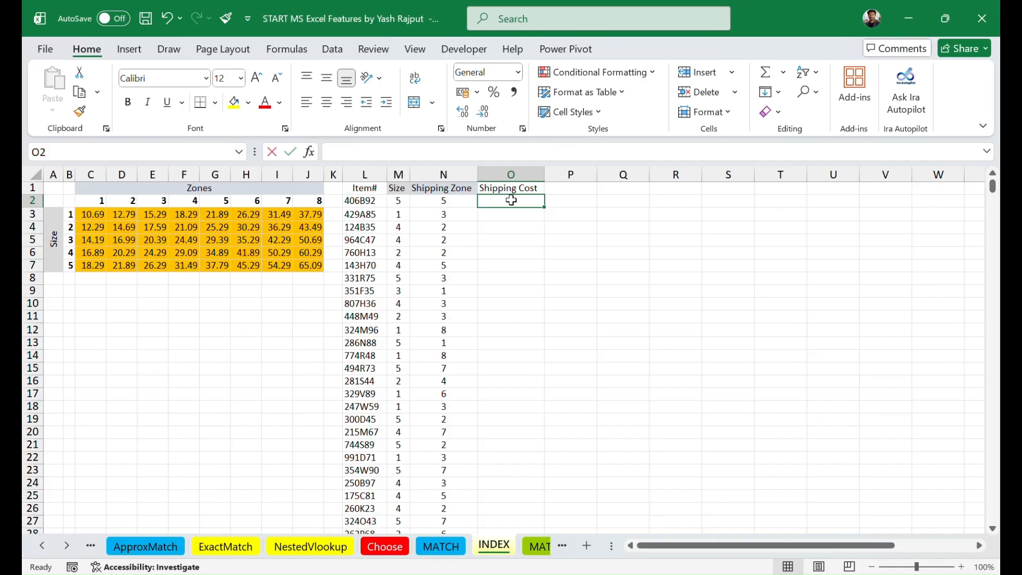
pyautogui.write('=in')
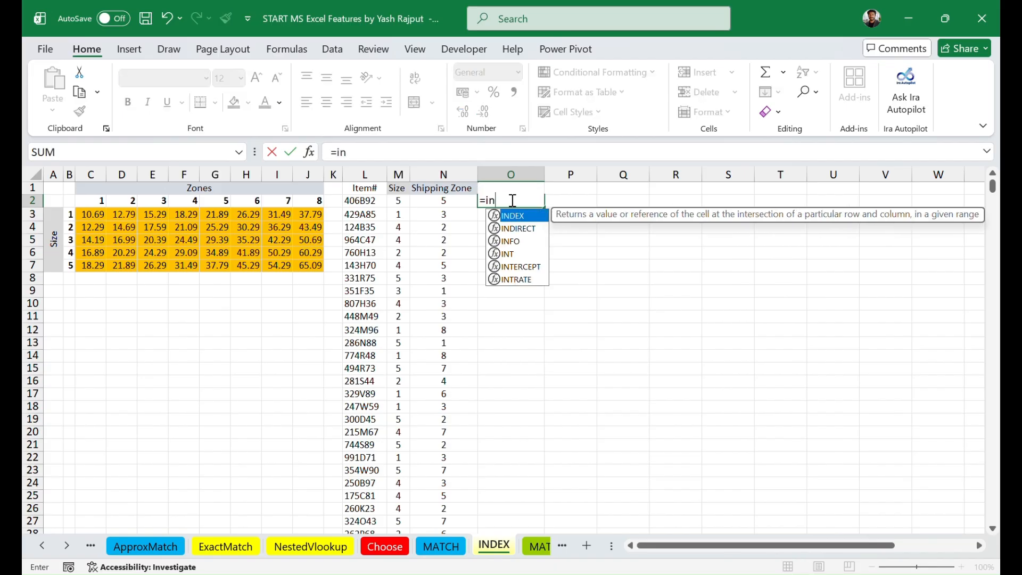
pyautogui.write('dex')
pyautogui.press('Tab')
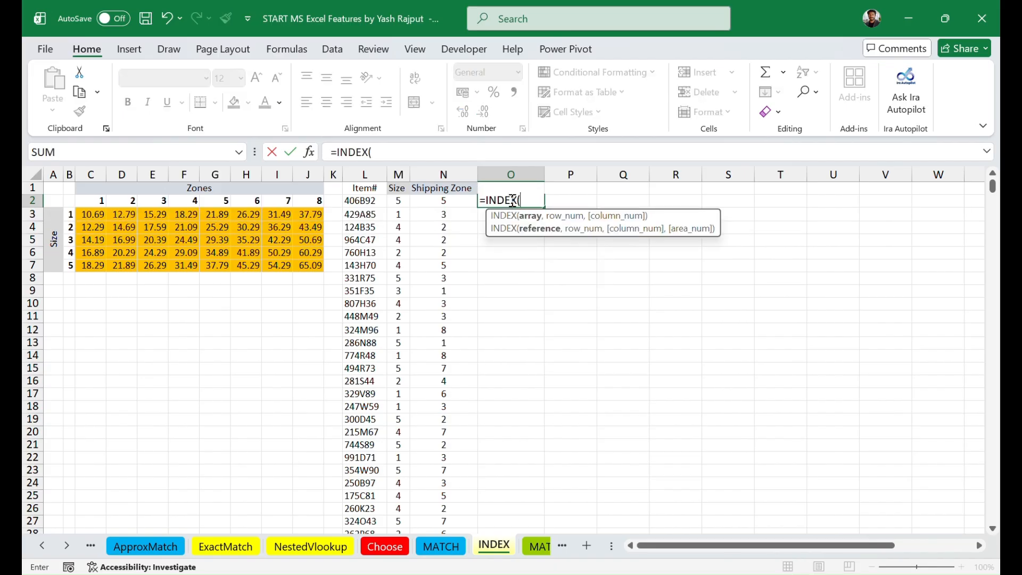
pyautogui.click(309, 151)
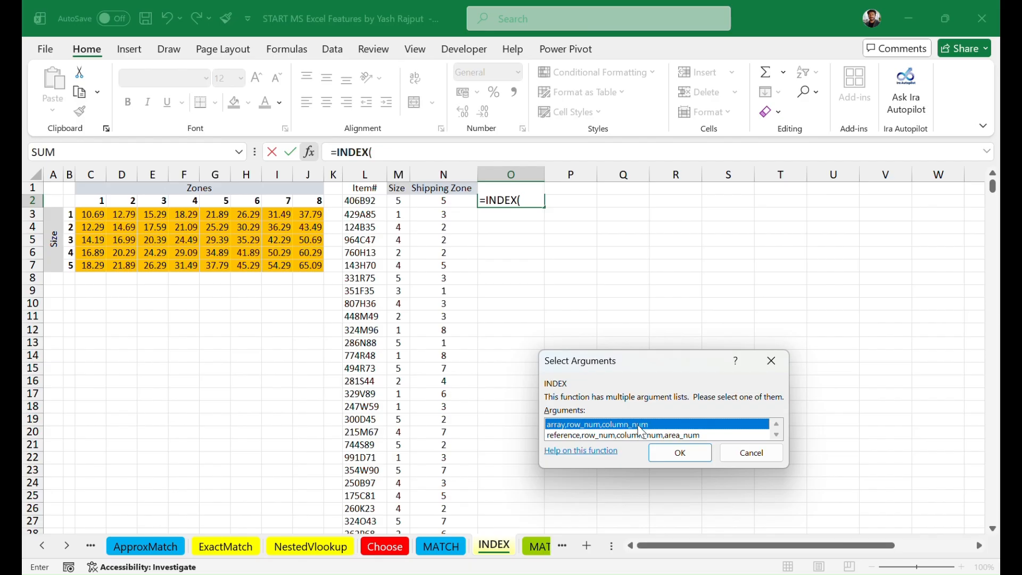
pyautogui.click(680, 453)
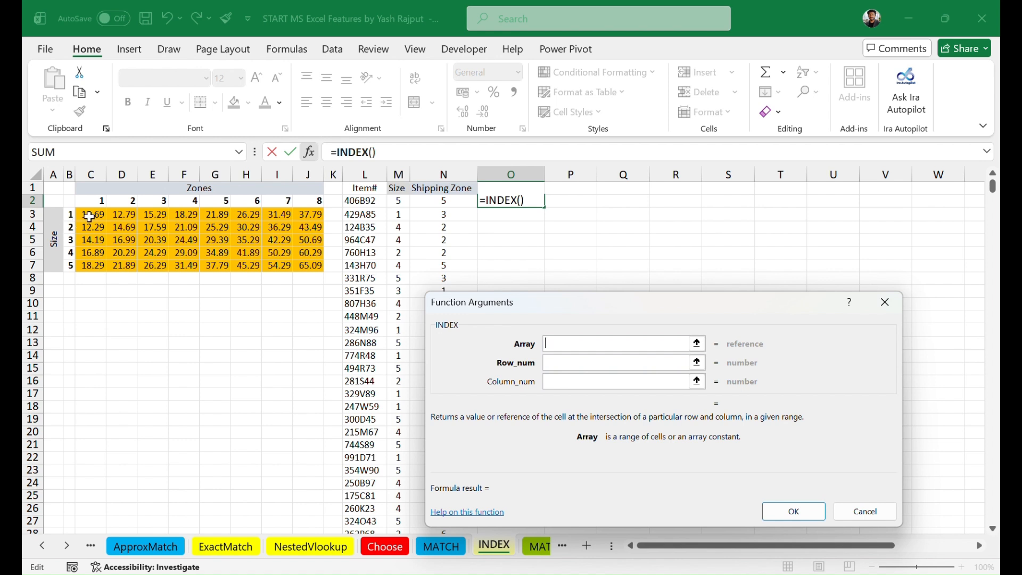
# Step: Set Array to Shipping_data (C3:J7), Row_num to M2 and Column_num to N2, and complete the INDEX formula in O2
pyautogui.moveTo(92, 215); pyautogui.dragTo(313, 266)
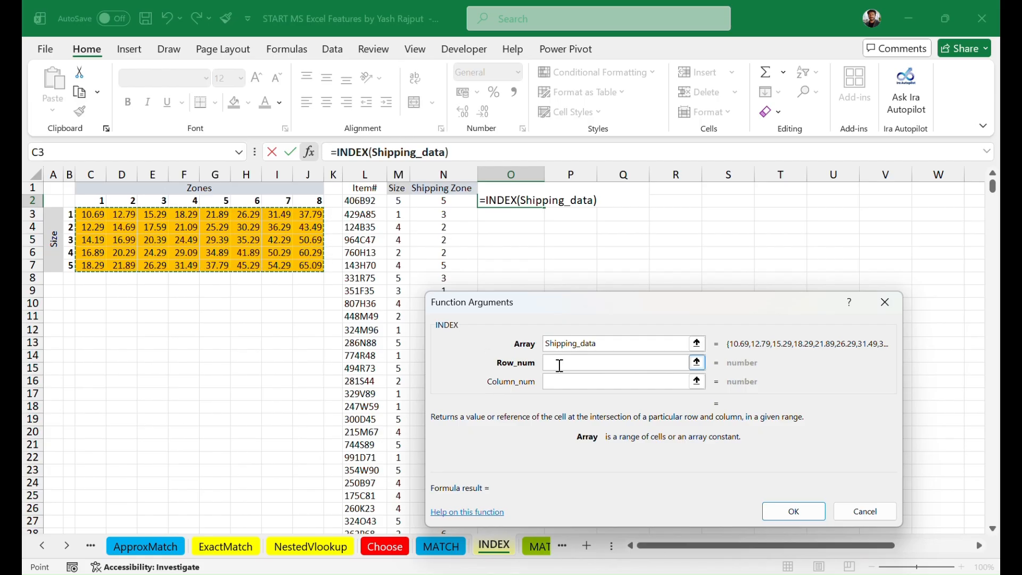
pyautogui.click(559, 362)
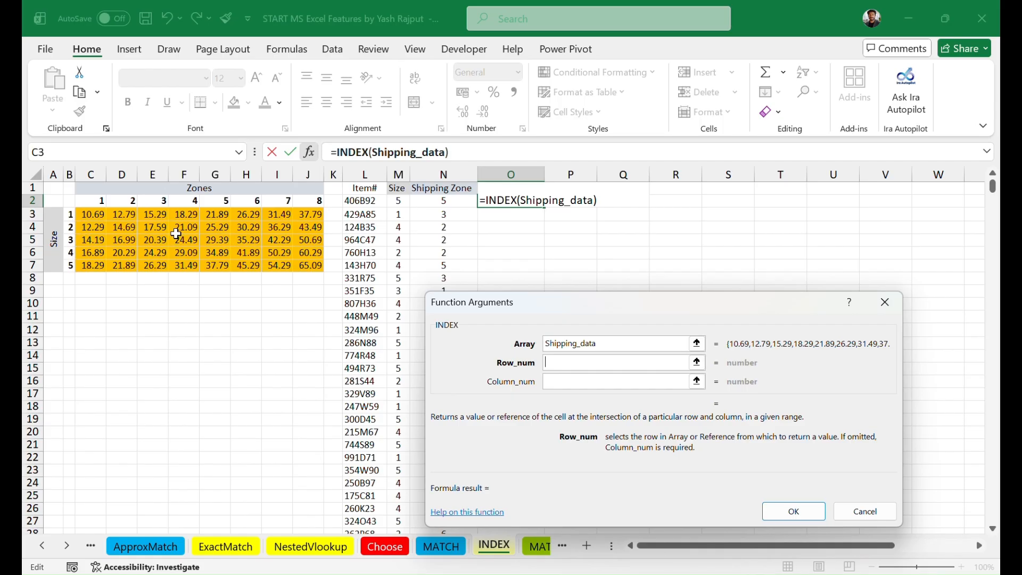
pyautogui.click(399, 202)
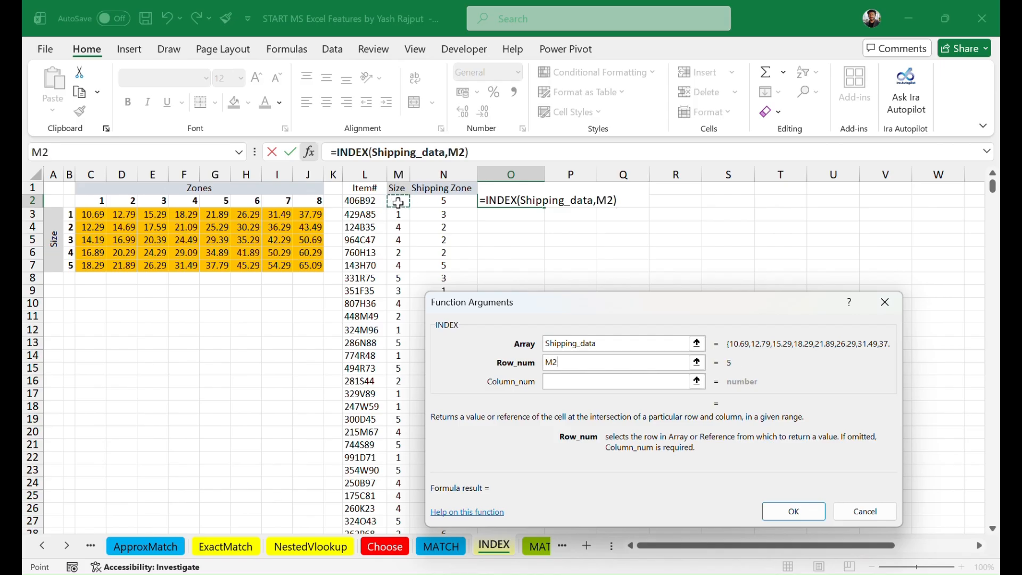
pyautogui.click(557, 383)
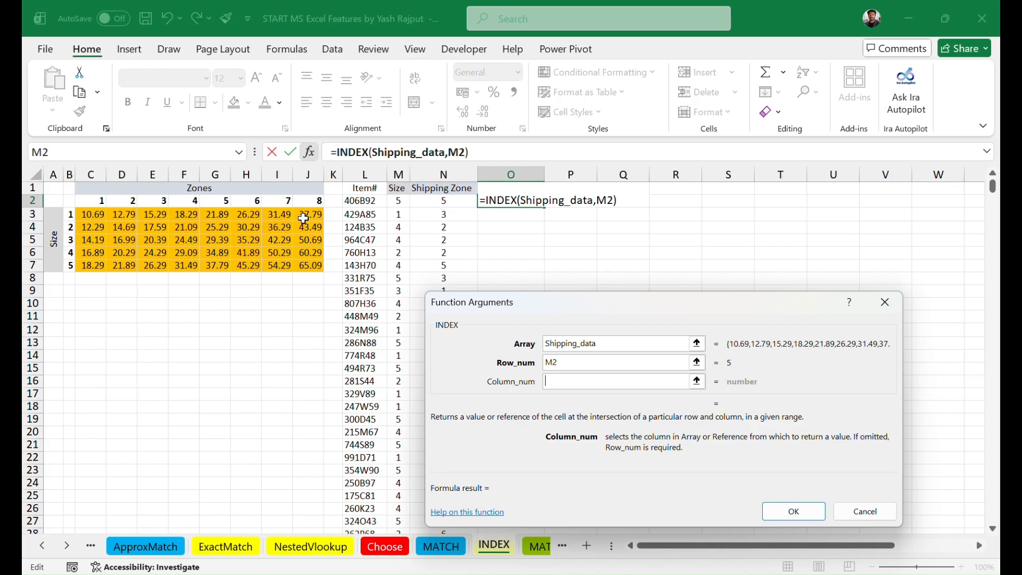
pyautogui.click(449, 203)
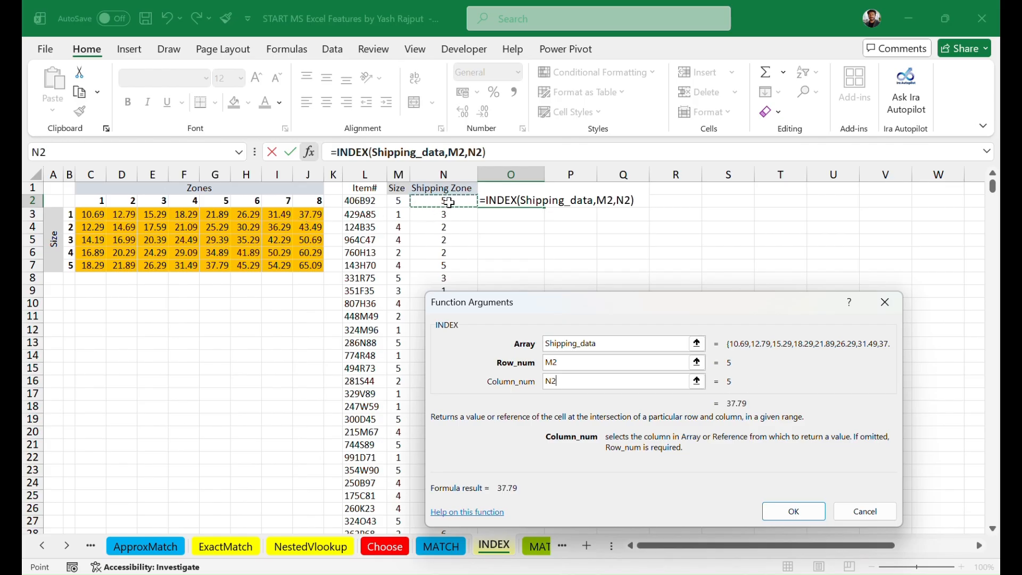
pyautogui.click(795, 512)
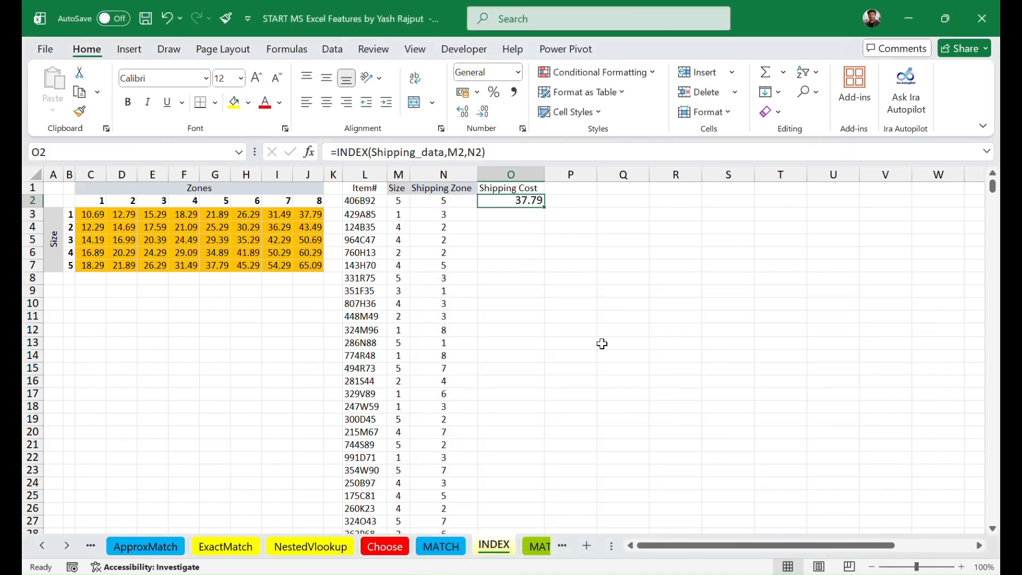
pyautogui.click(583, 279)
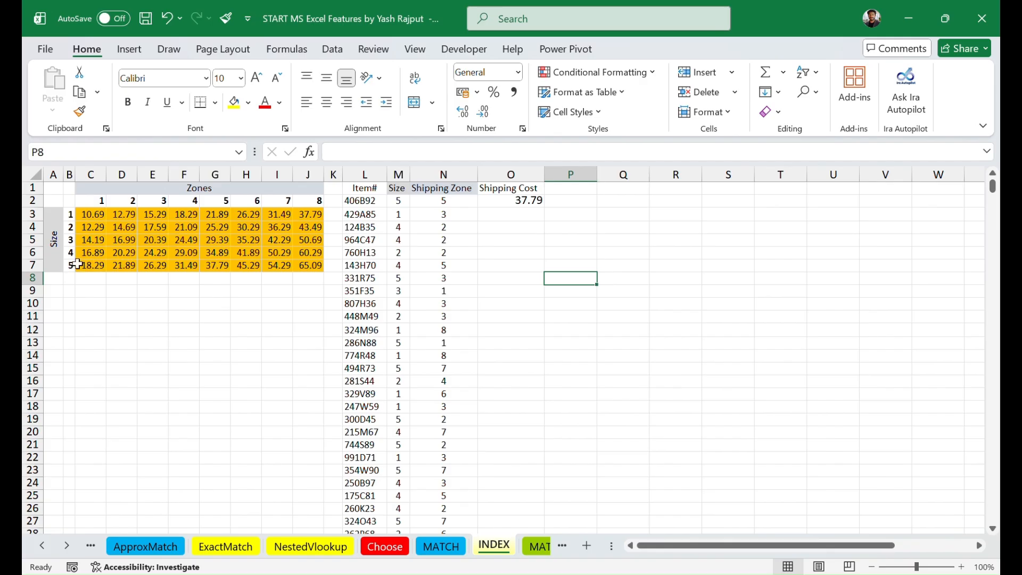
# Step: Start an INDEX formula in O3 and open its function arguments with the array,row_num,column_num form
pyautogui.click(213, 267)
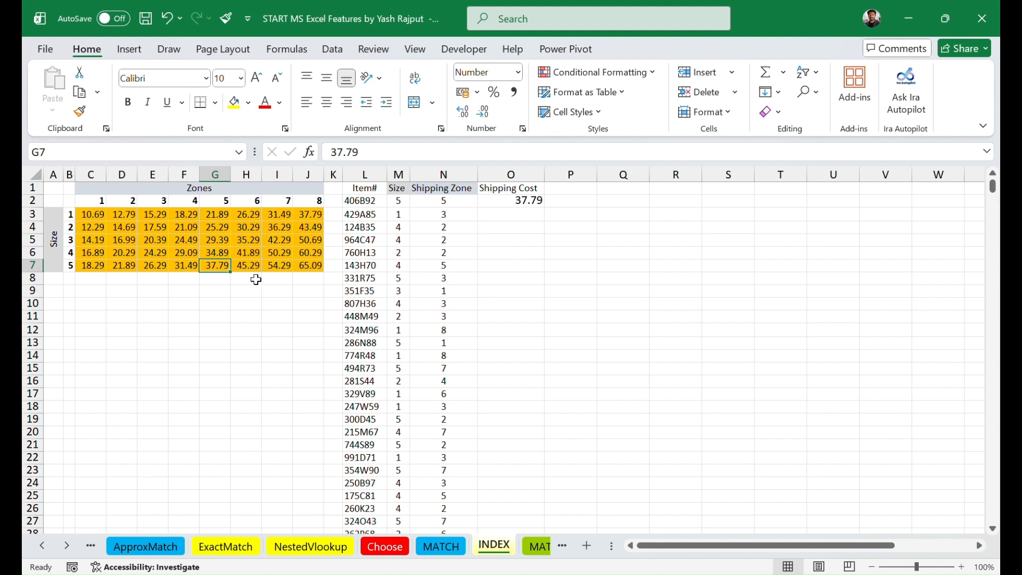
pyautogui.click(504, 215)
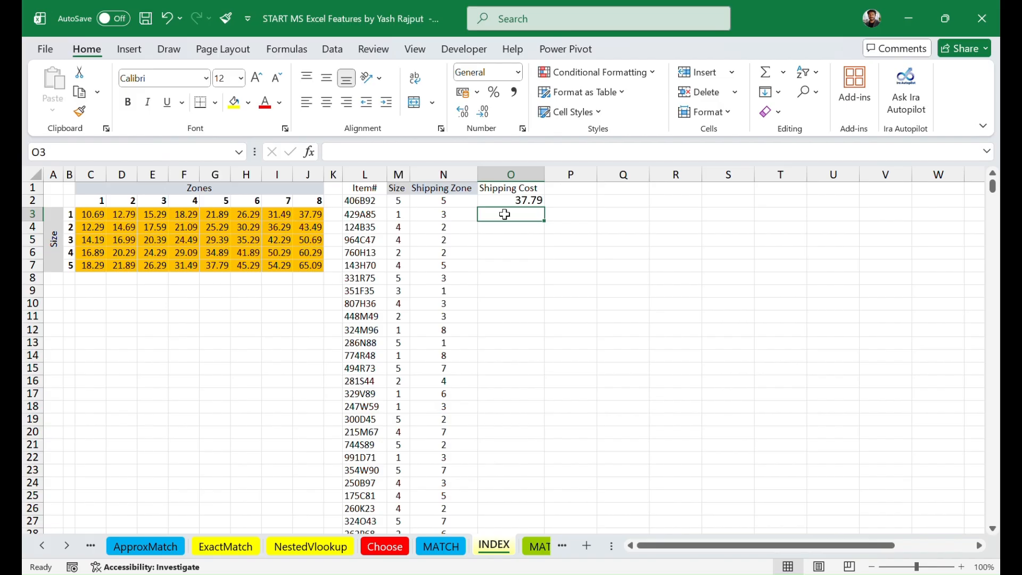
pyautogui.write('=')
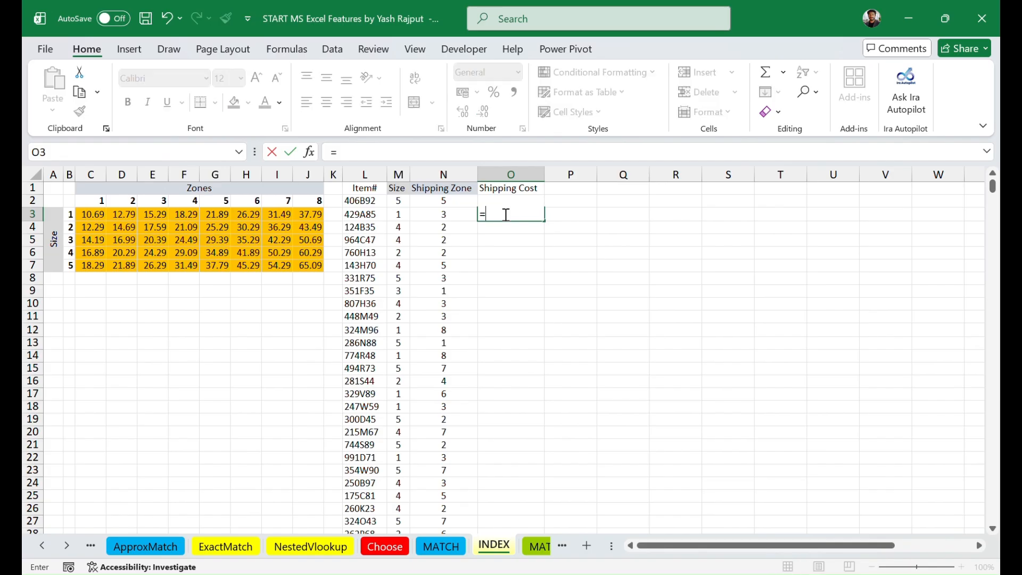
pyautogui.write('inde')
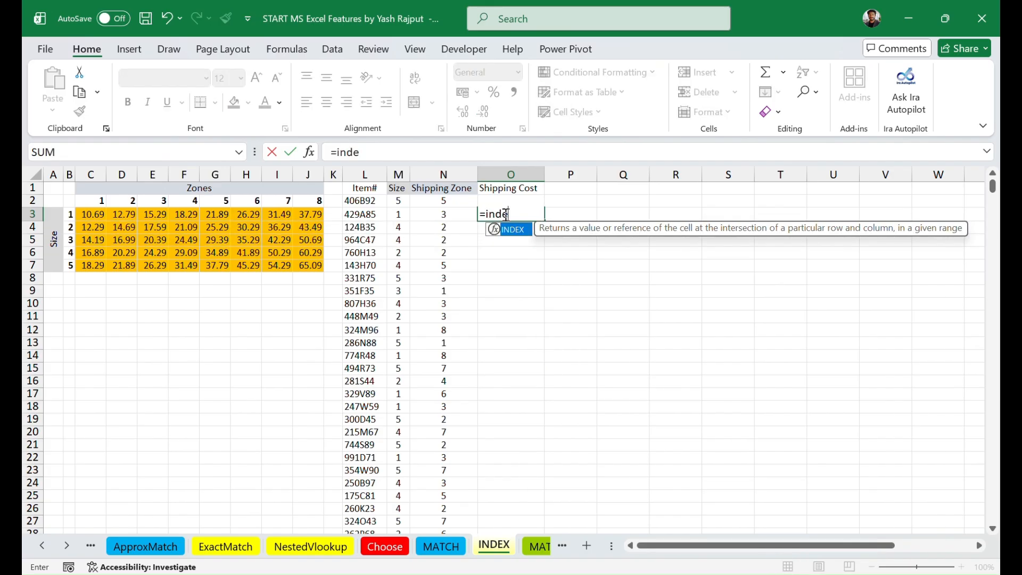
pyautogui.press('Tab')
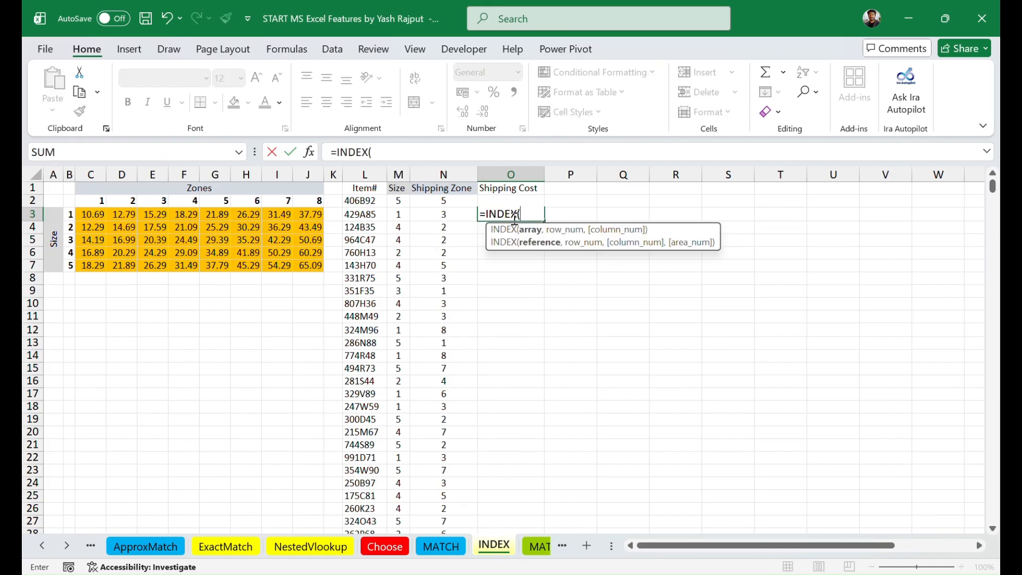
pyautogui.click(310, 152)
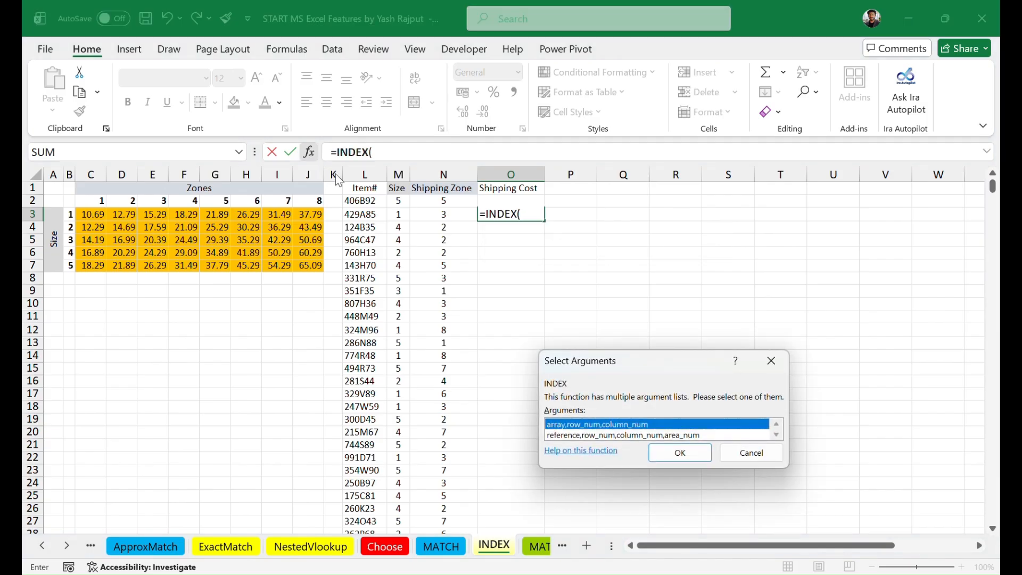
pyautogui.click(690, 455)
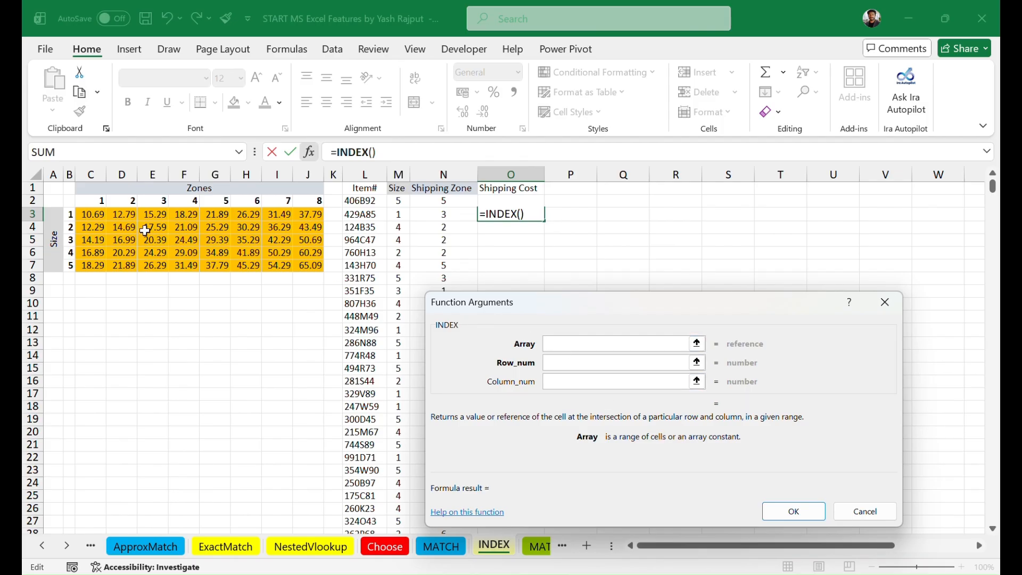
# Step: Set Array to Shipping_data (C3:J7), Row_num to M3 and Column_num to N3, and complete the INDEX formula in O3
pyautogui.moveTo(93, 215); pyautogui.dragTo(310, 271)
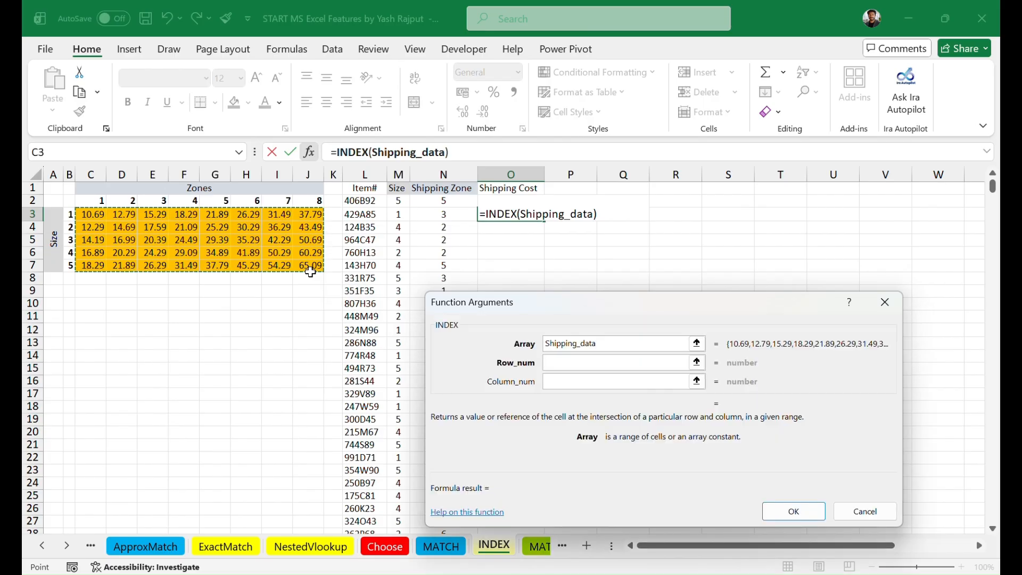
pyautogui.click(574, 362)
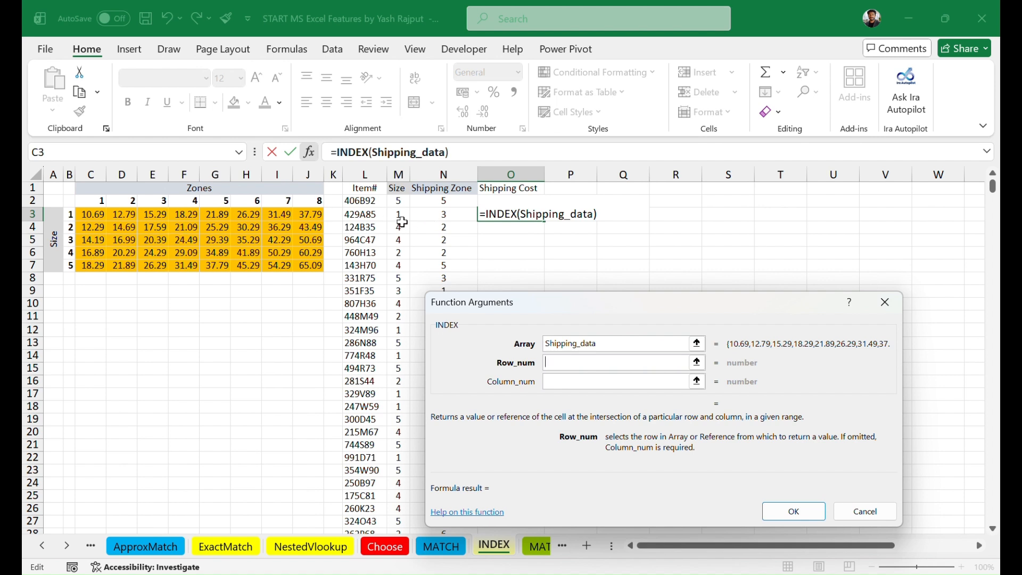
pyautogui.click(399, 217)
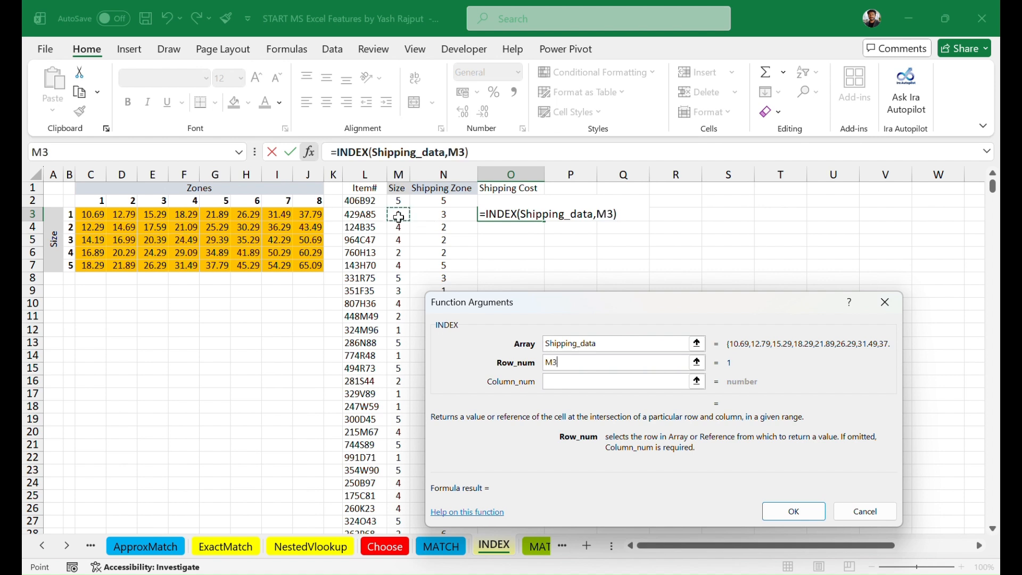
pyautogui.click(561, 380)
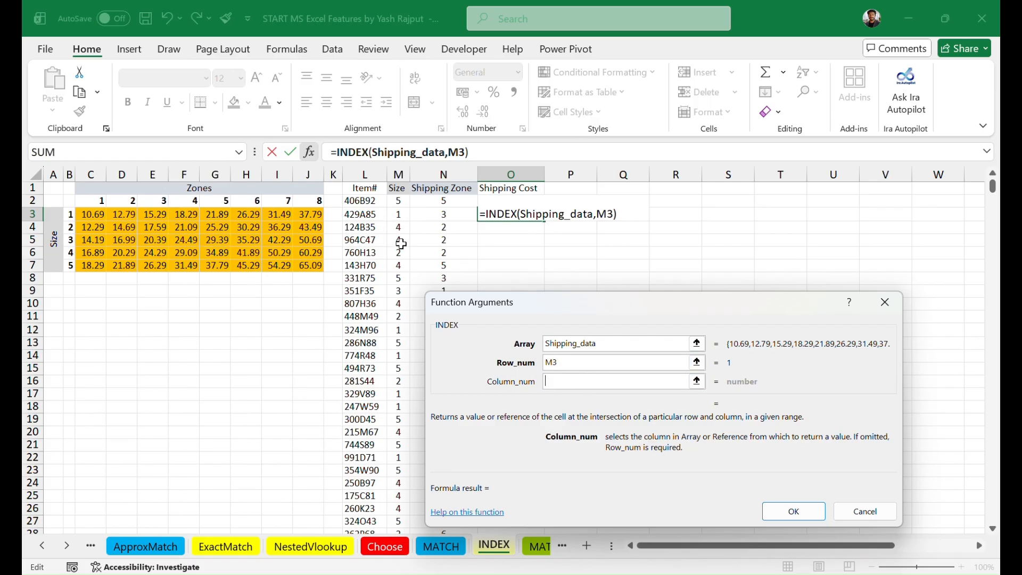
pyautogui.click(442, 216)
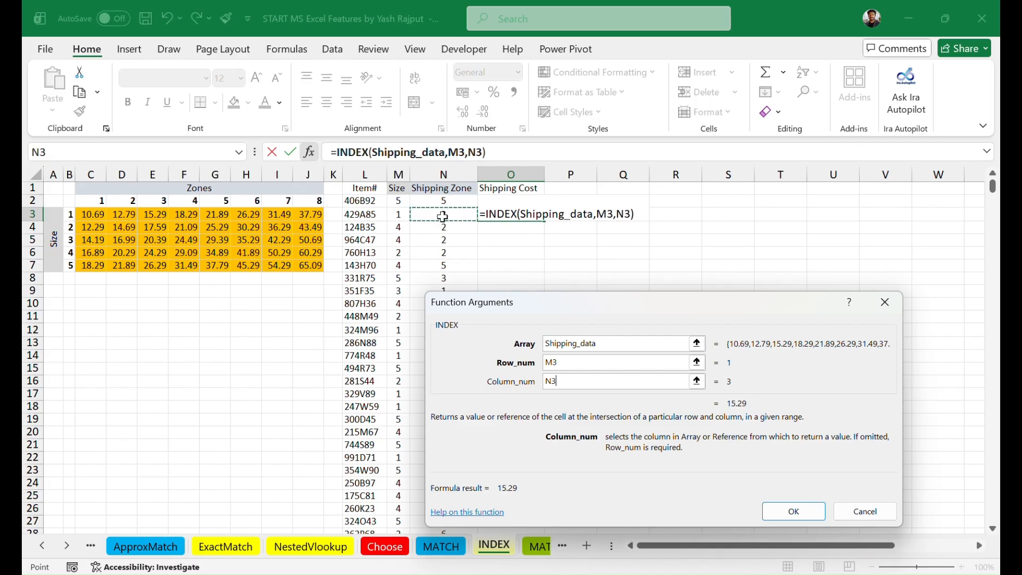
pyautogui.click(780, 509)
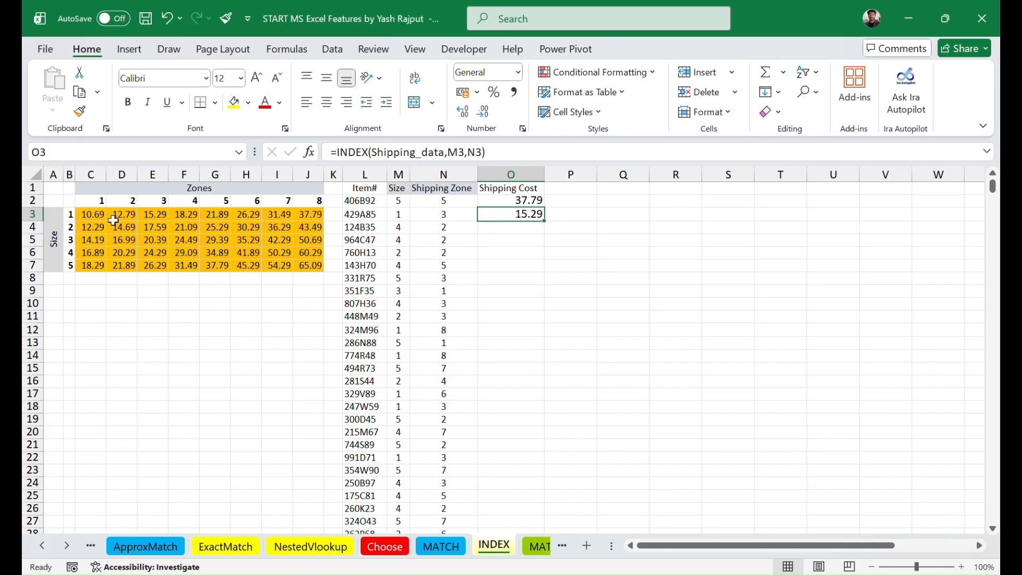
# Step: Fill the INDEX formulas from O2:O3 down the whole Shipping Cost column
pyautogui.click(154, 211)
pyautogui.click(507, 214)
pyautogui.moveTo(509, 201); pyautogui.dragTo(521, 226)
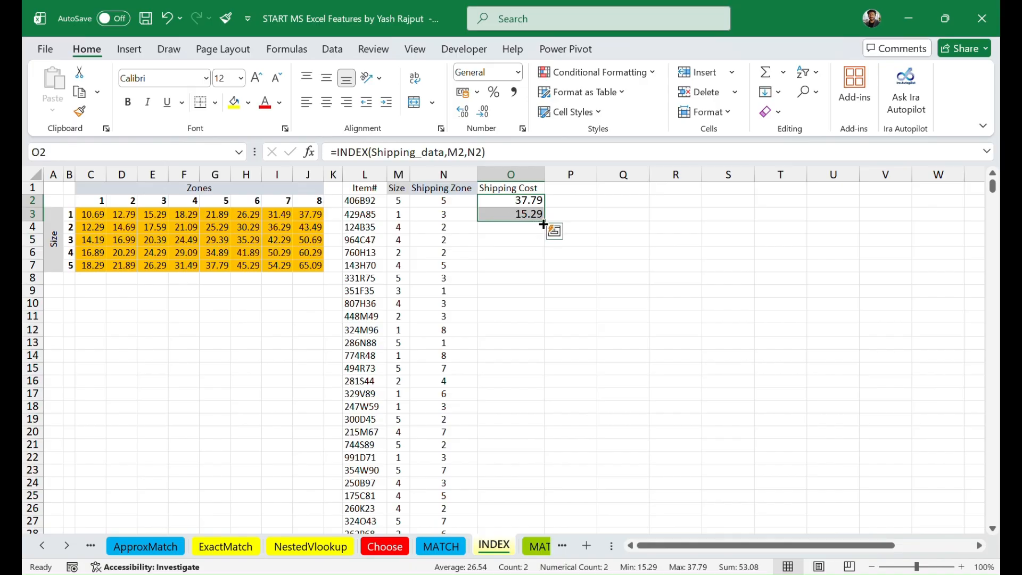
pyautogui.doubleClick(544, 220)
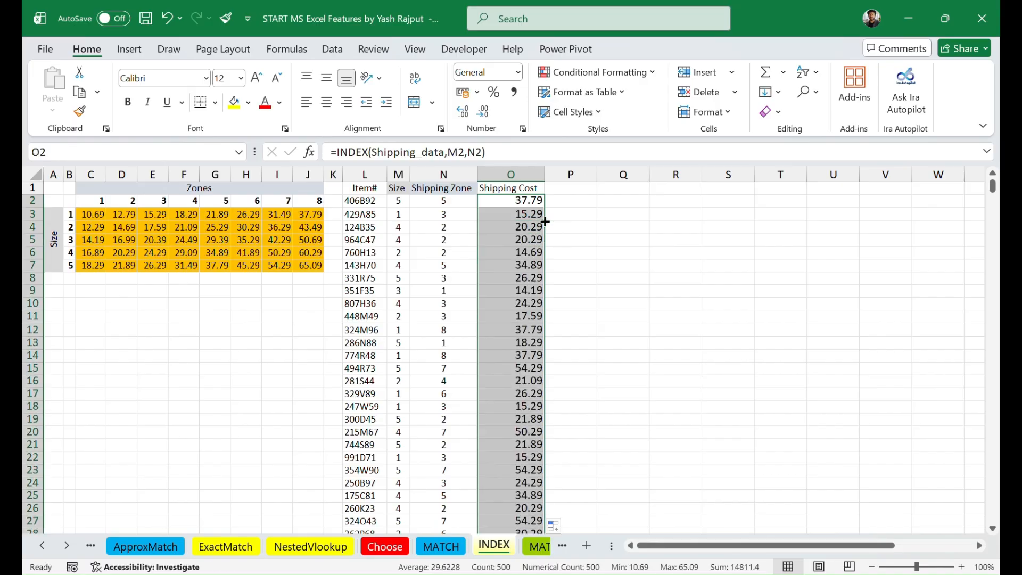
pyautogui.click(630, 252)
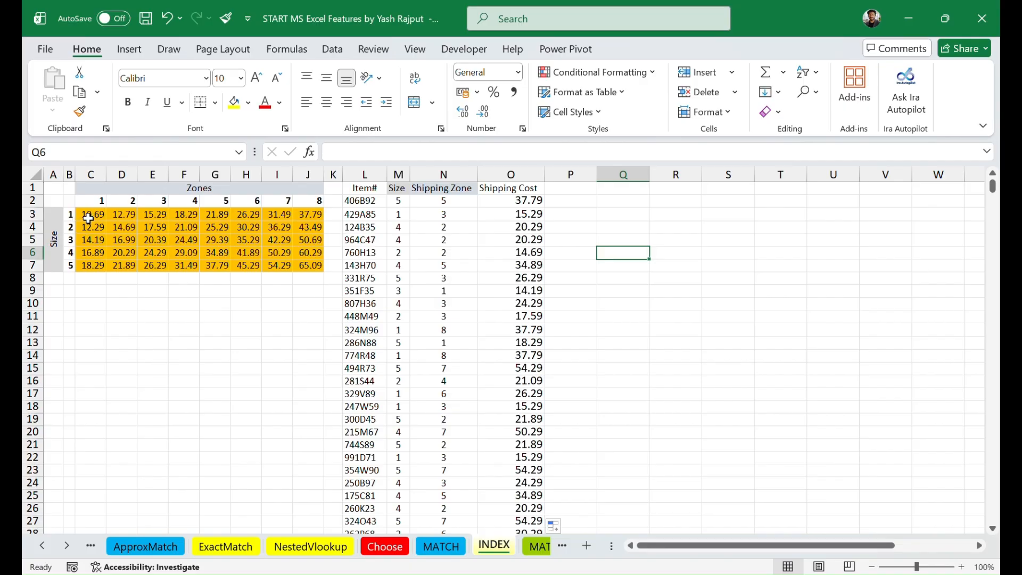
# Step: View the Define Name dialog for the rate table C3:J7 and close it without adding a name
pyautogui.moveTo(89, 218); pyautogui.dragTo(317, 266)
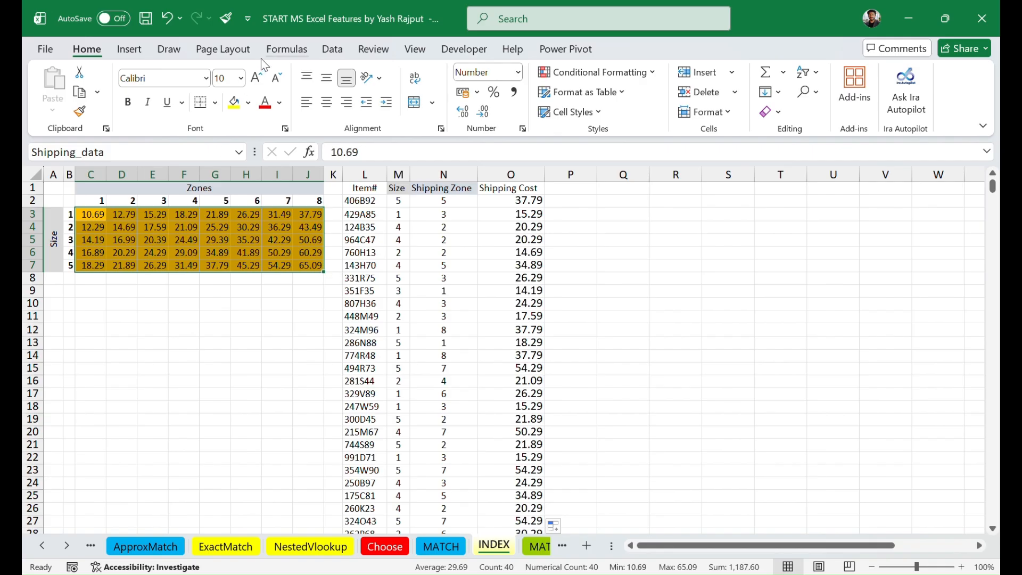
pyautogui.click(282, 51)
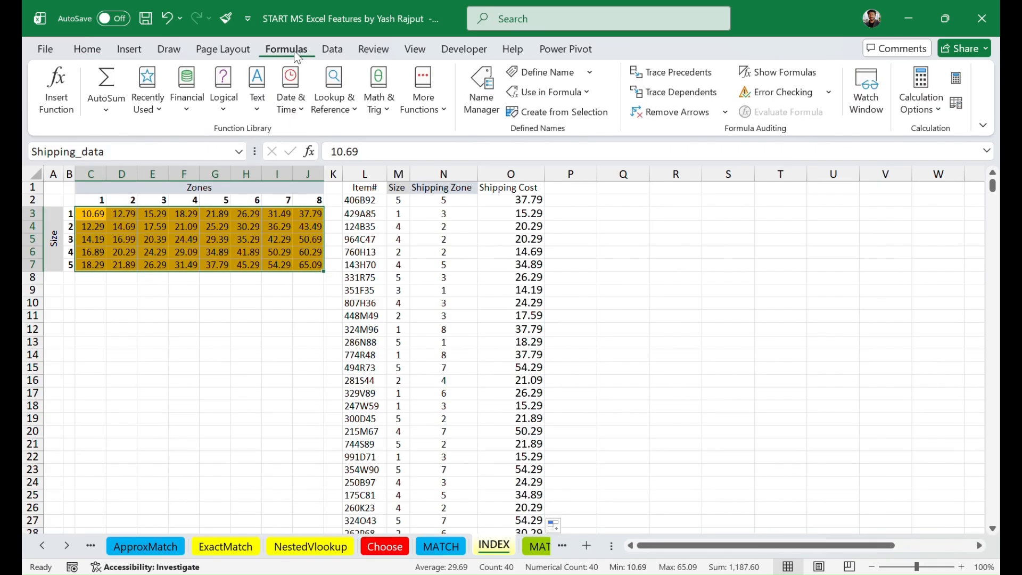
pyautogui.click(558, 74)
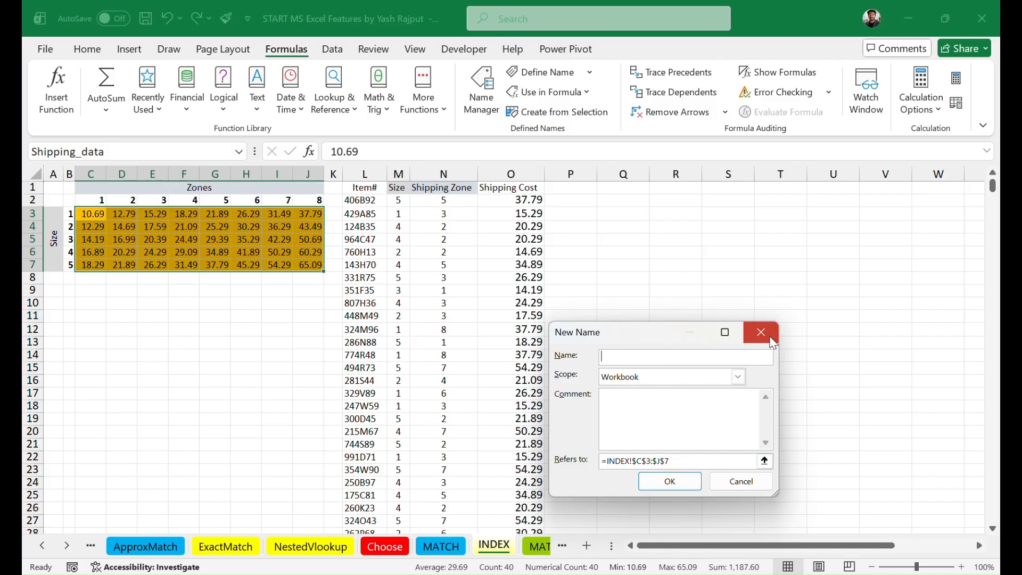
pyautogui.click(771, 337)
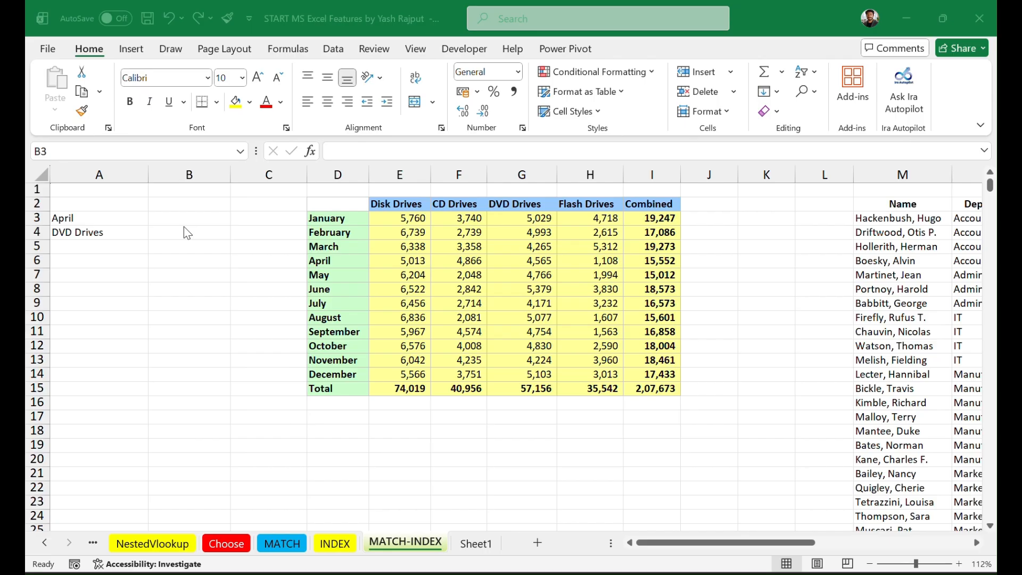
# Step: On the MATCH-INDEX sheet, examine the month labels in column D and the drive type headers in row 2
pyautogui.click(334, 218)
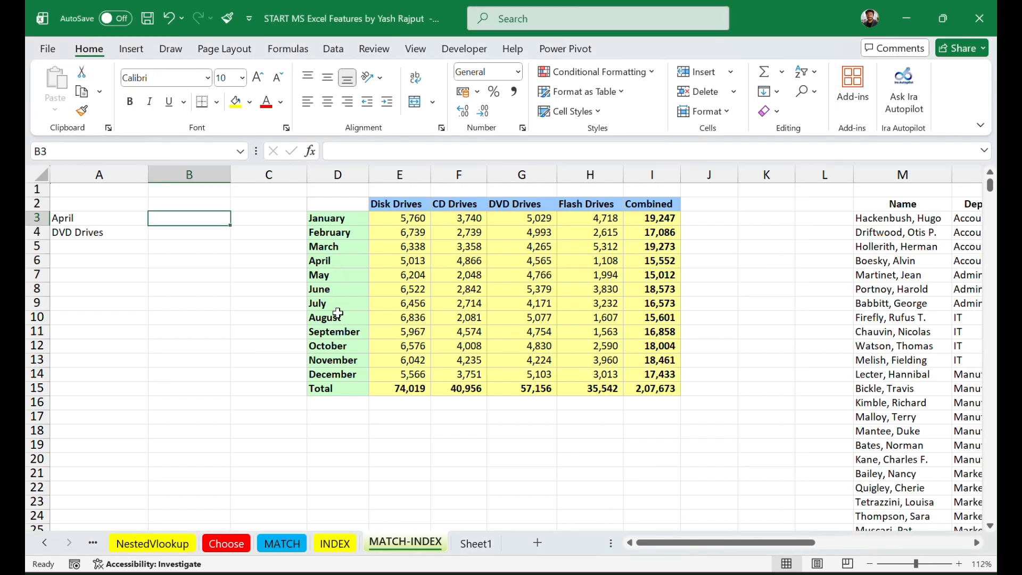
pyautogui.click(340, 221)
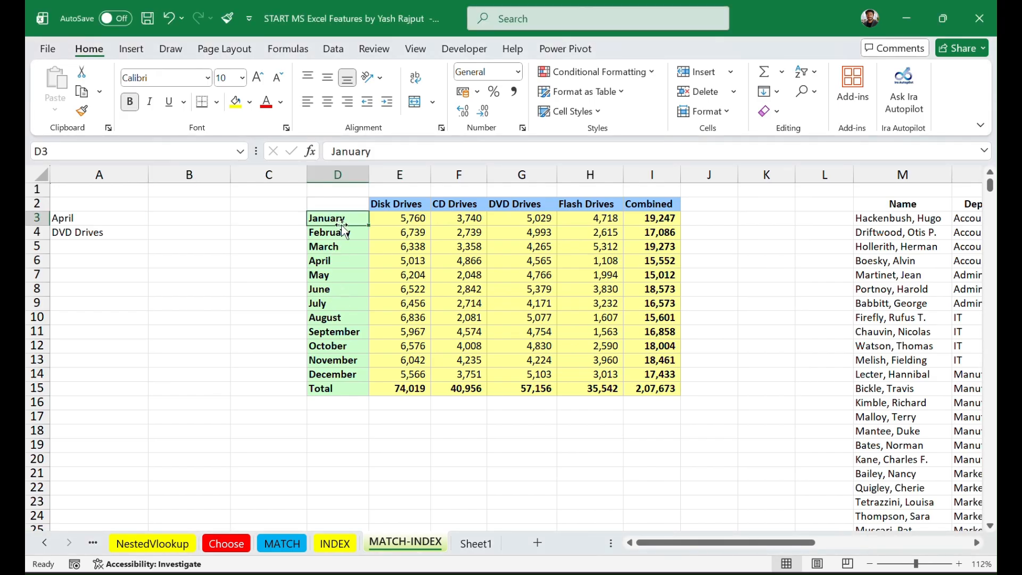
pyautogui.click(341, 243)
pyautogui.click(341, 261)
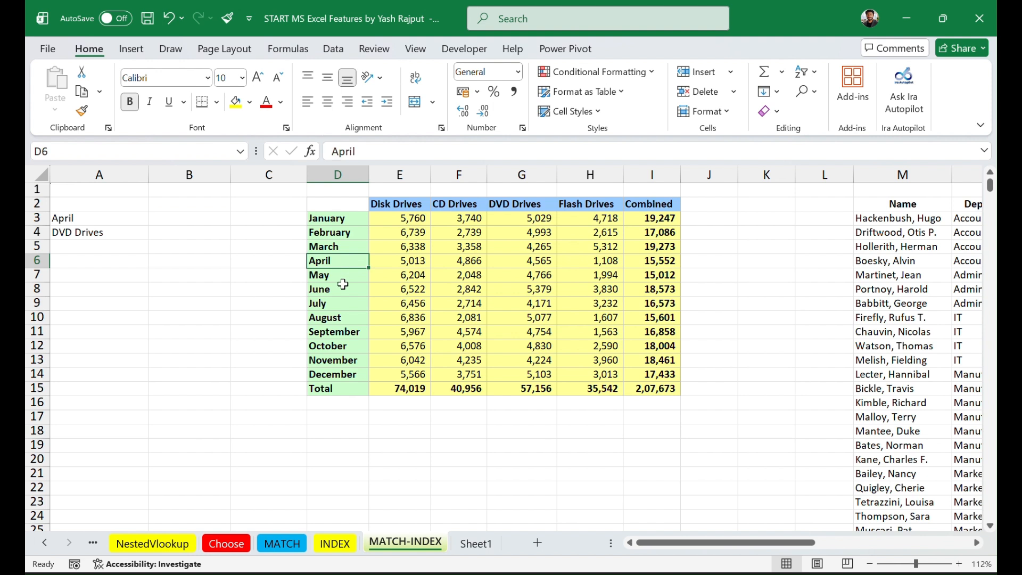
pyautogui.click(343, 285)
pyautogui.click(343, 305)
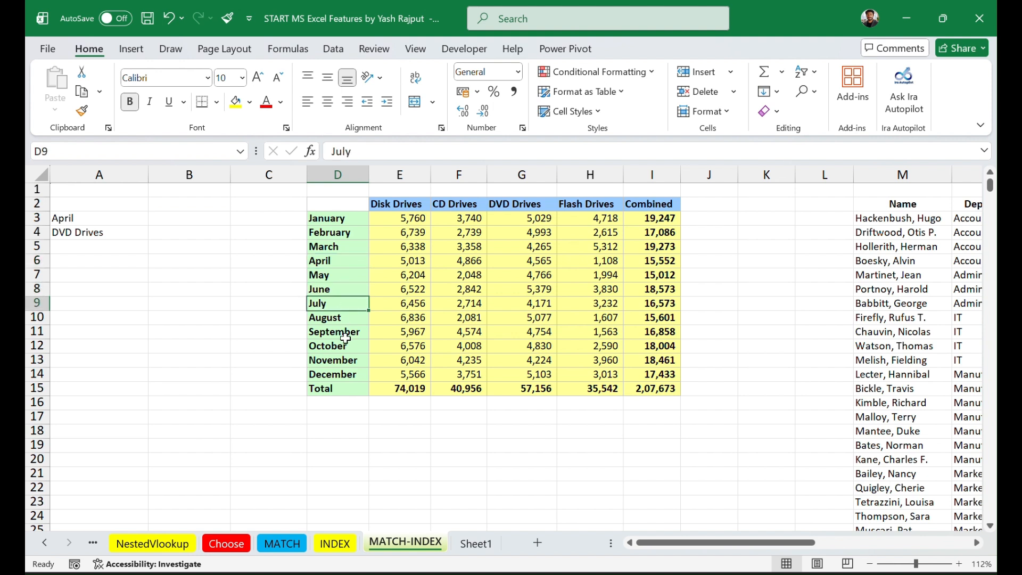
pyautogui.click(345, 333)
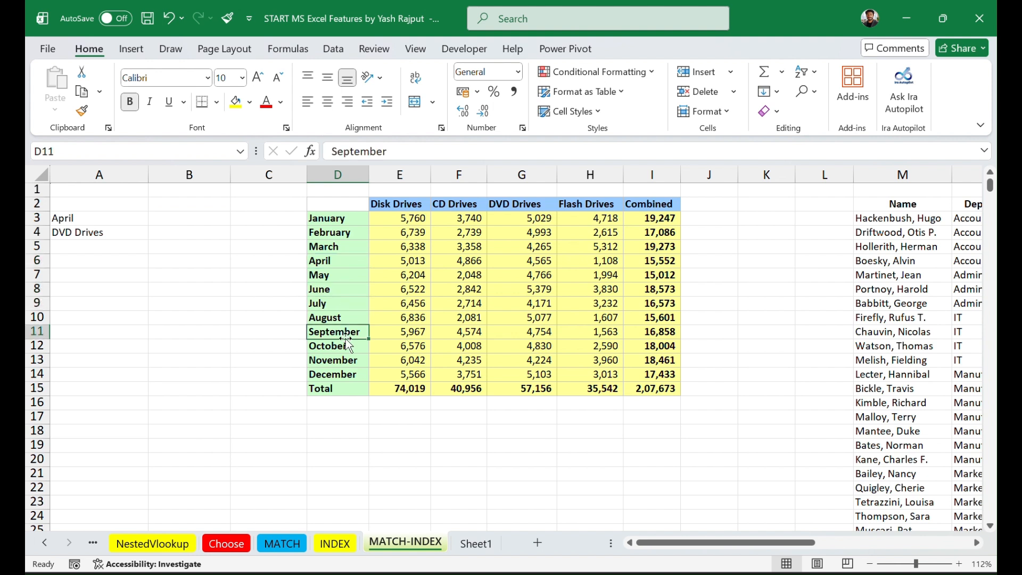
pyautogui.click(407, 205)
pyautogui.click(451, 207)
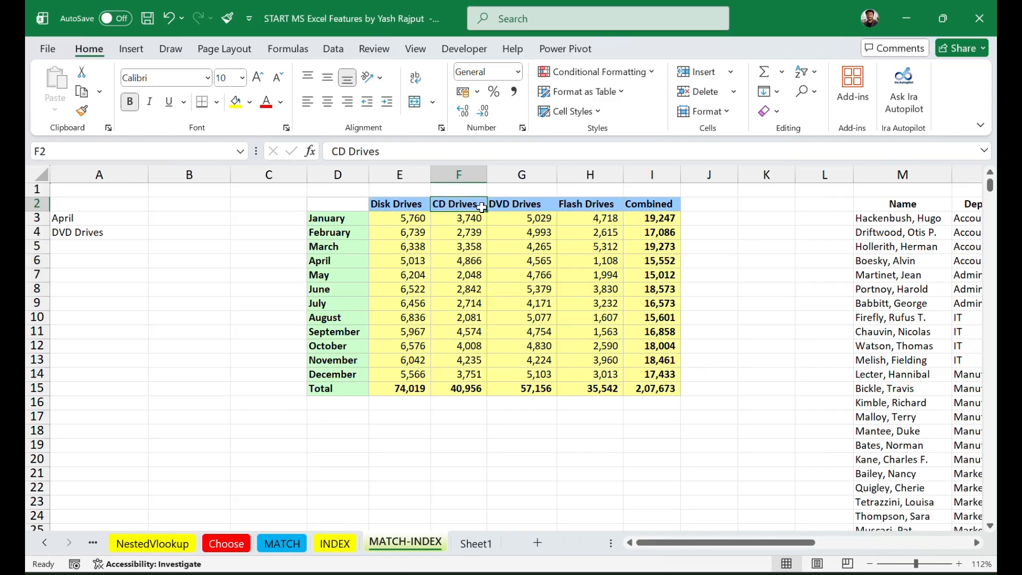
pyautogui.click(499, 205)
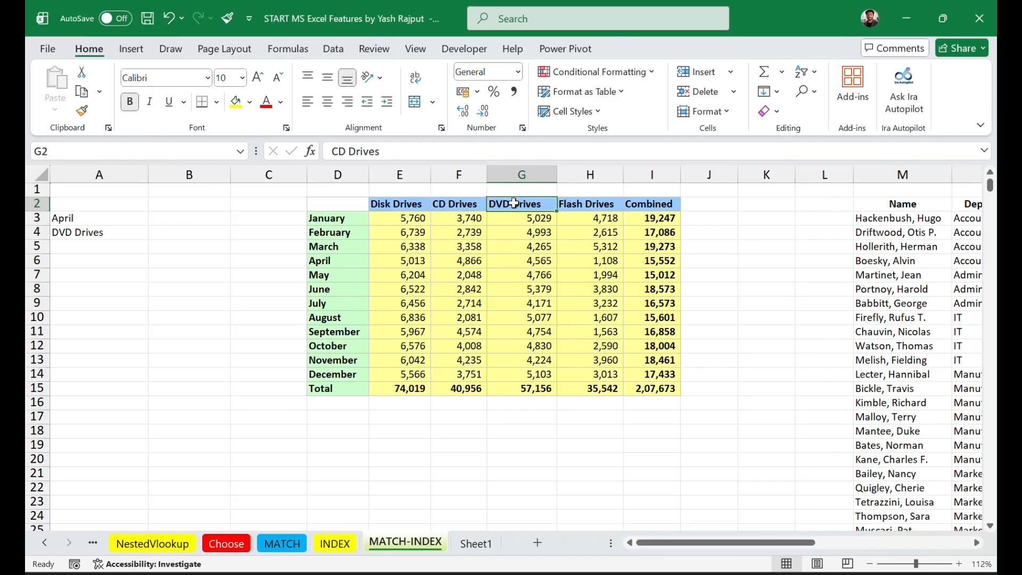
pyautogui.click(584, 207)
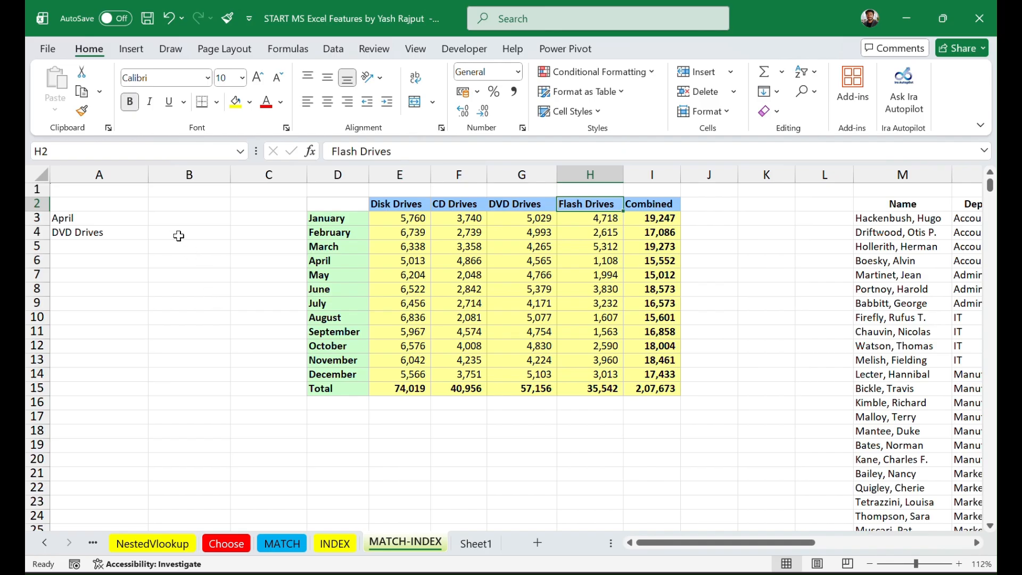
# Step: Start a MATCH formula in B3 beside April and open its function arguments
pyautogui.click(168, 222)
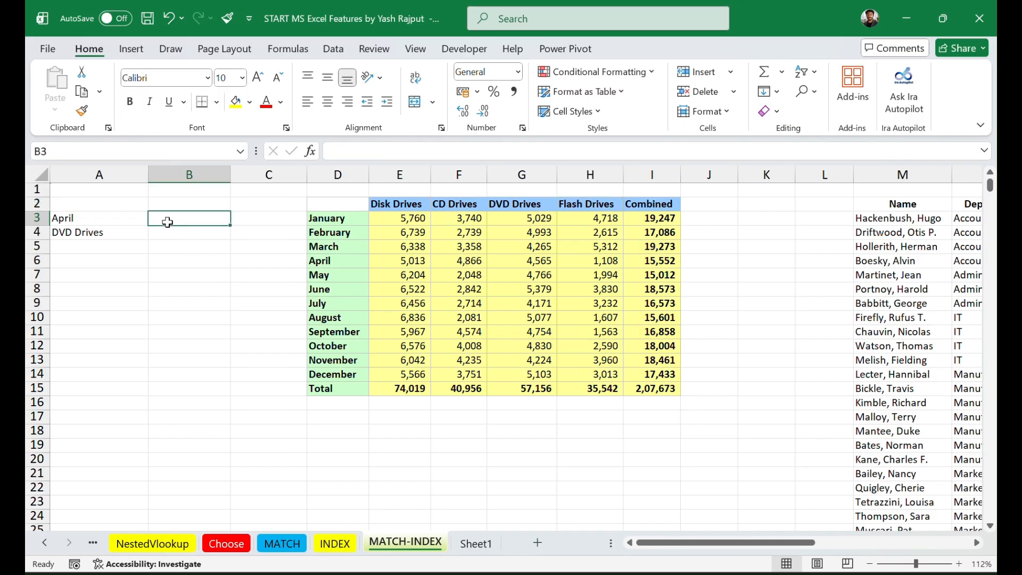
pyautogui.write('=')
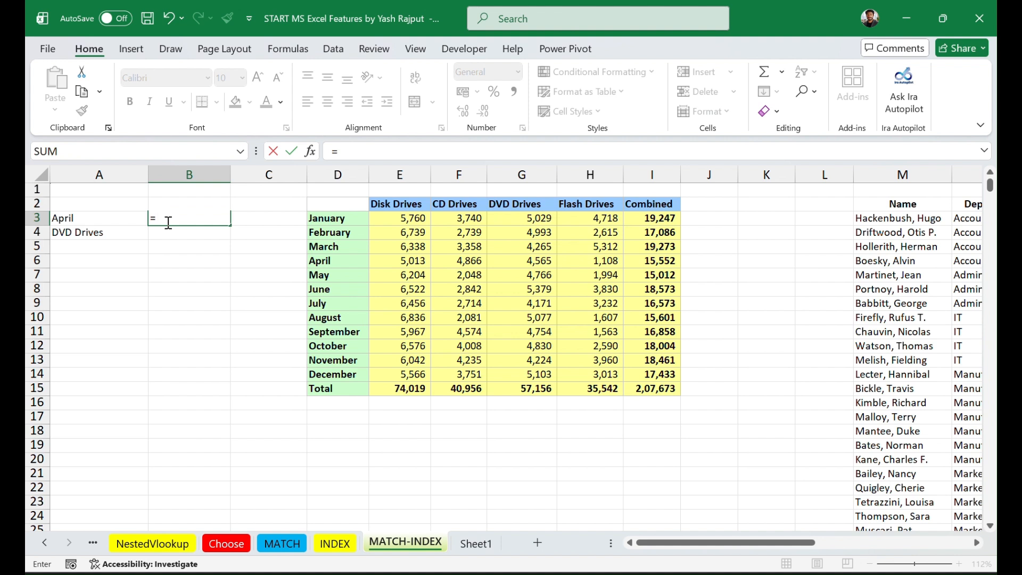
pyautogui.write('M')
pyautogui.press('Tab')
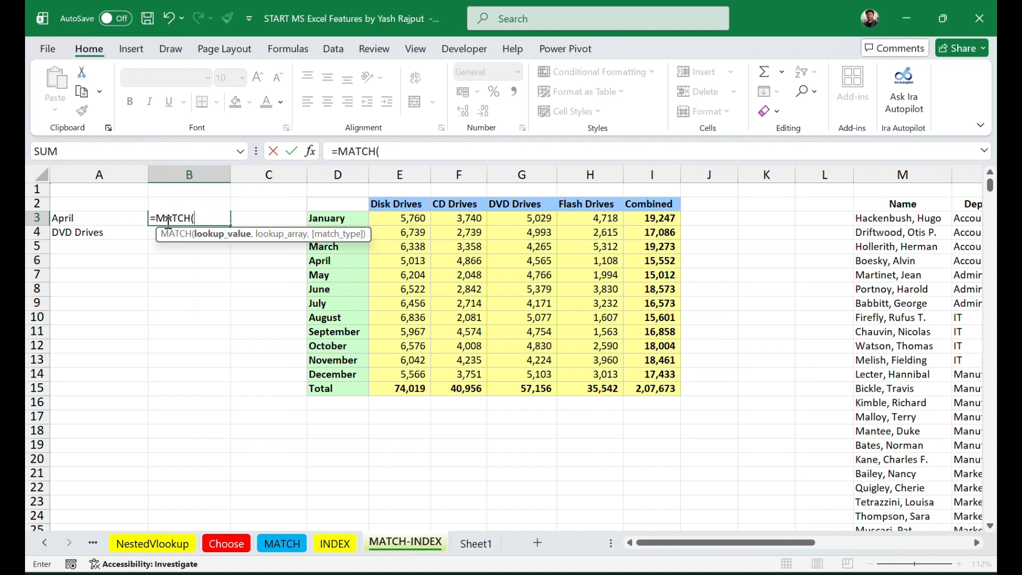
pyautogui.click(311, 152)
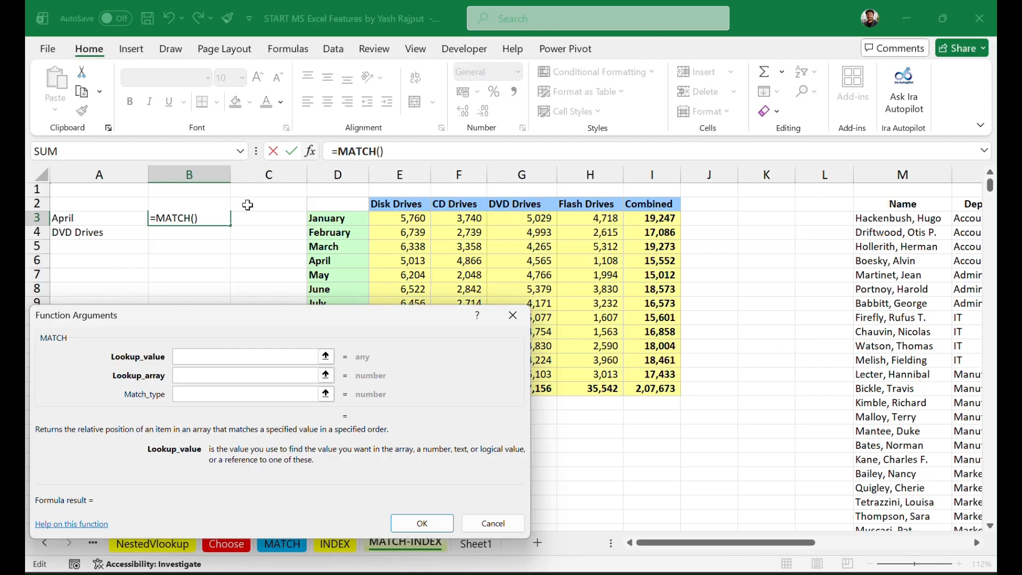
# Step: Complete the MATCH formula in B3 with lookup value A3, lookup array D3:D14 and match type 0
pyautogui.click(84, 219)
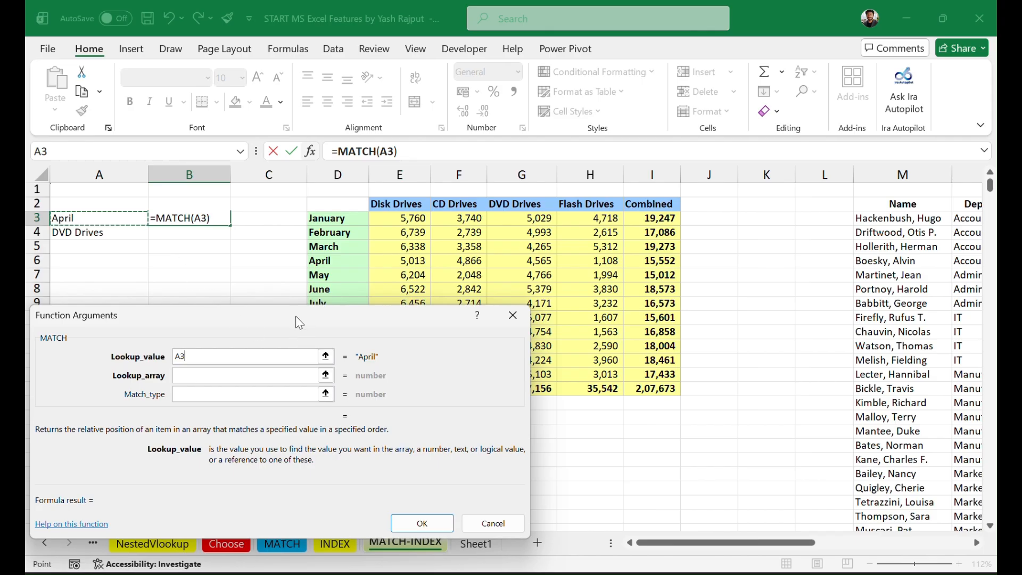
pyautogui.moveTo(300, 321); pyautogui.dragTo(808, 299)
pyautogui.click(709, 351)
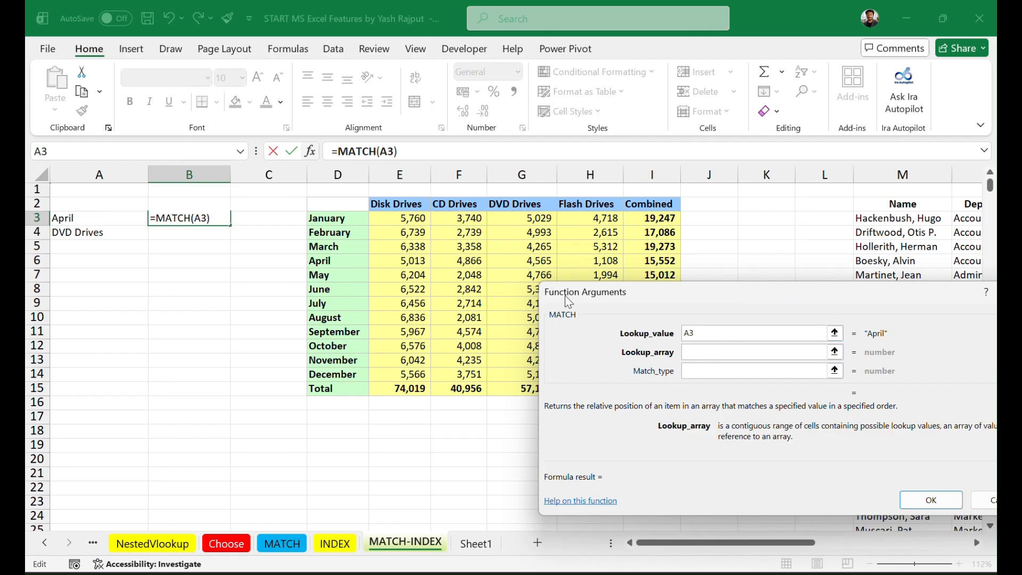
pyautogui.click(334, 216)
pyautogui.moveTo(334, 216); pyautogui.dragTo(331, 370)
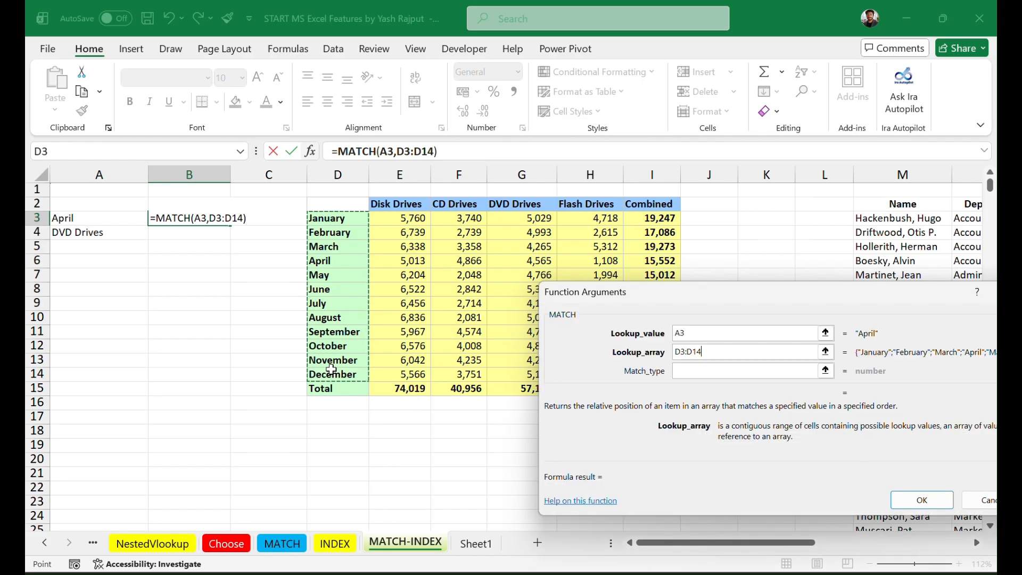
pyautogui.click(702, 371)
pyautogui.write('0')
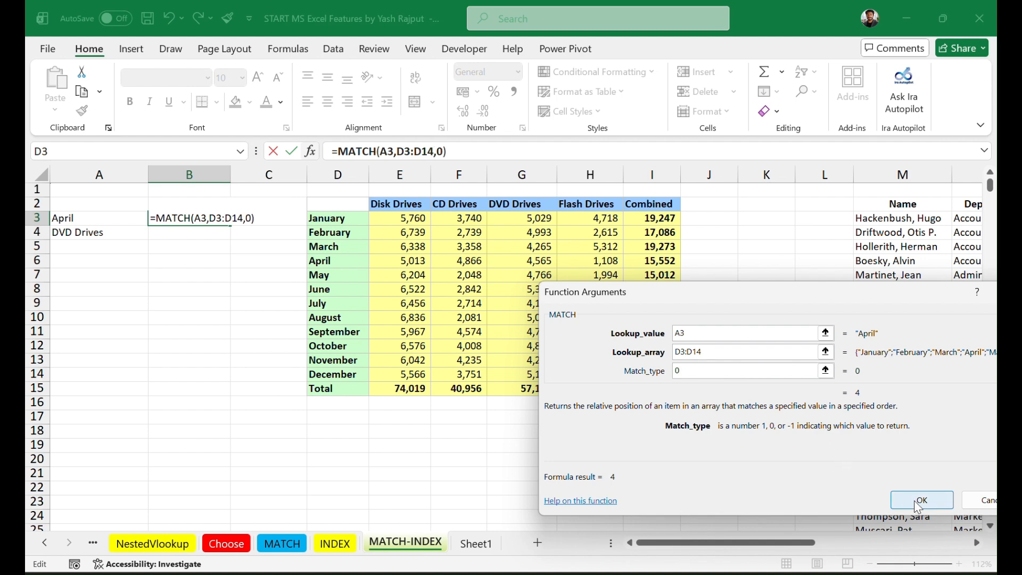
pyautogui.click(914, 505)
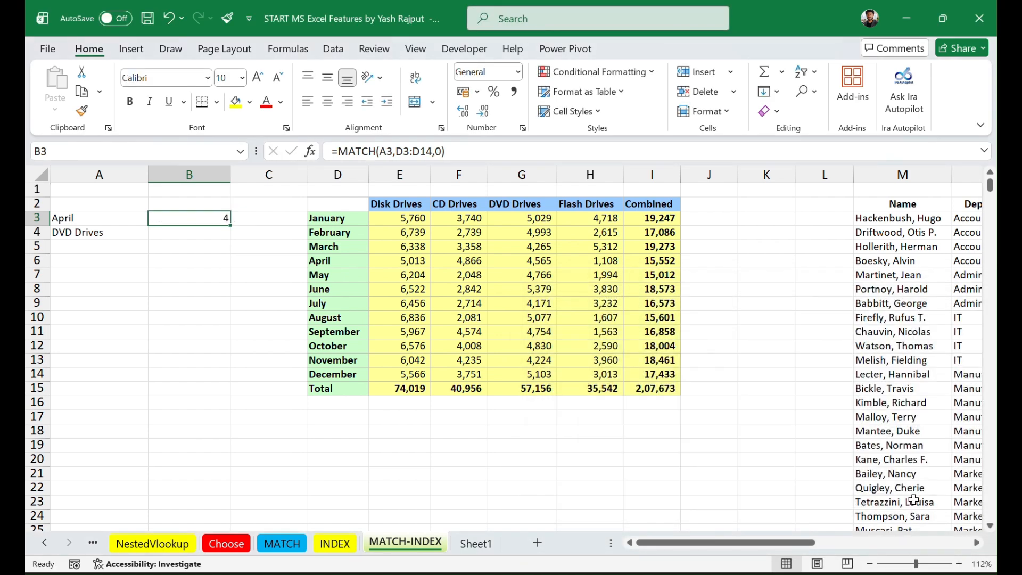
# Step: Enter =MATCH(A4,E2:H2,0) in B4 to find the position of DVD Drives among the drive type headers
pyautogui.click(209, 229)
pyautogui.click(208, 219)
pyautogui.click(206, 232)
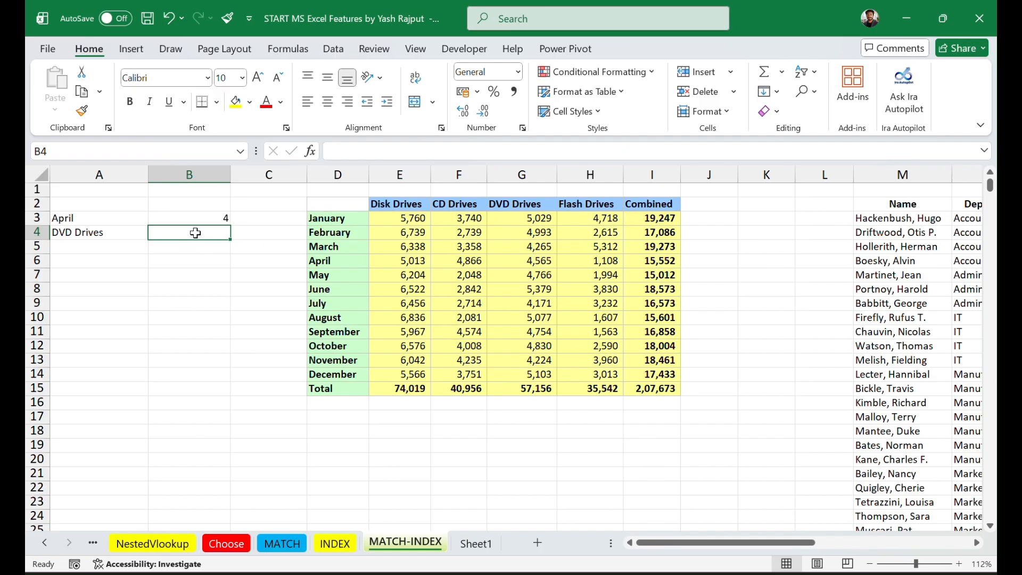
pyautogui.write('=')
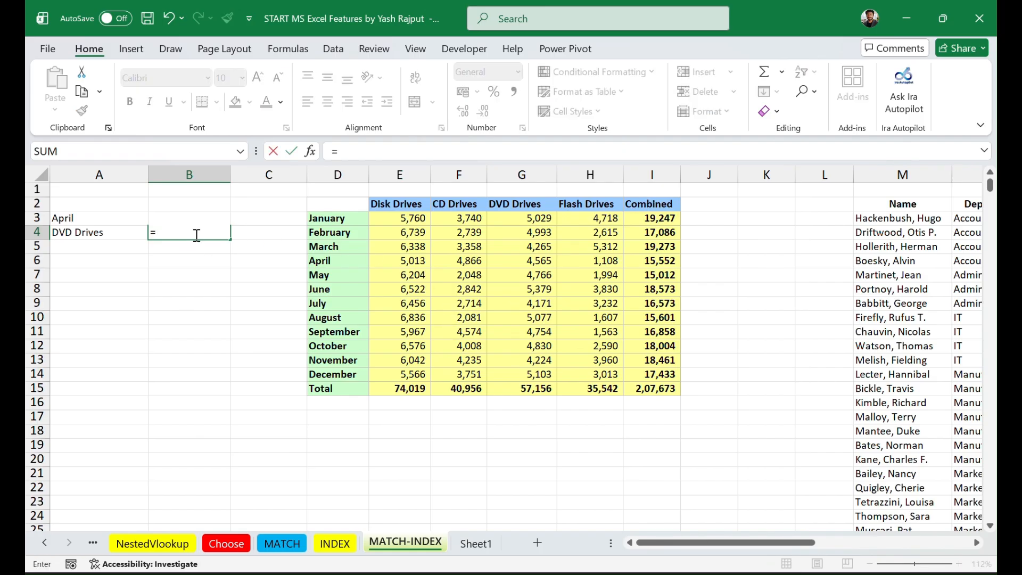
pyautogui.write('match')
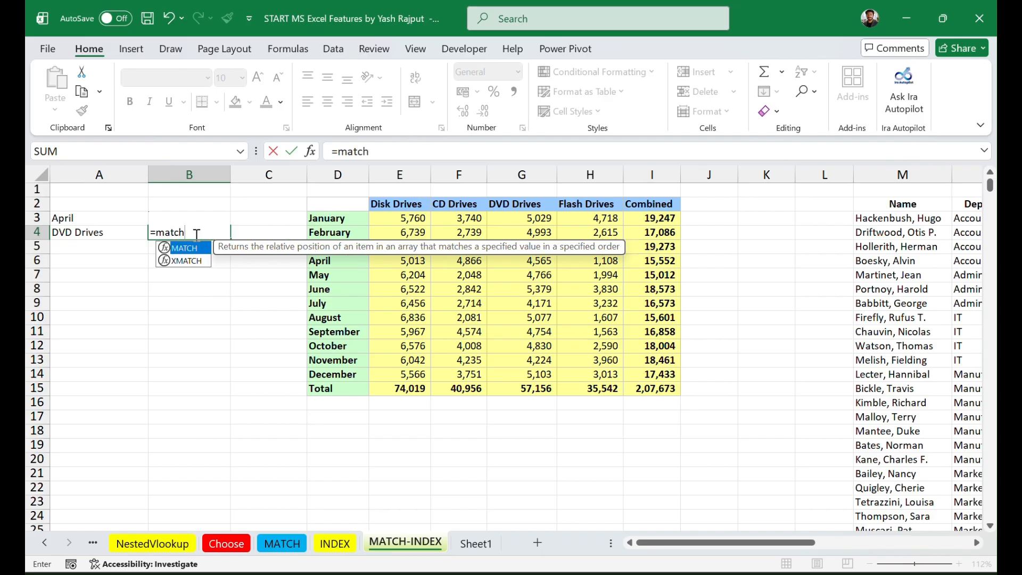
pyautogui.press('Tab')
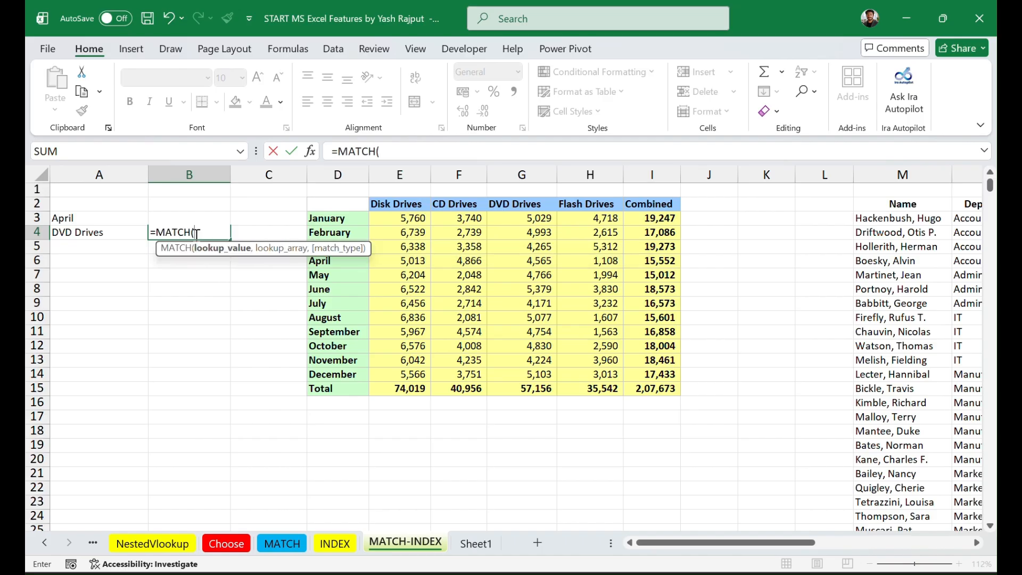
pyautogui.click(108, 232)
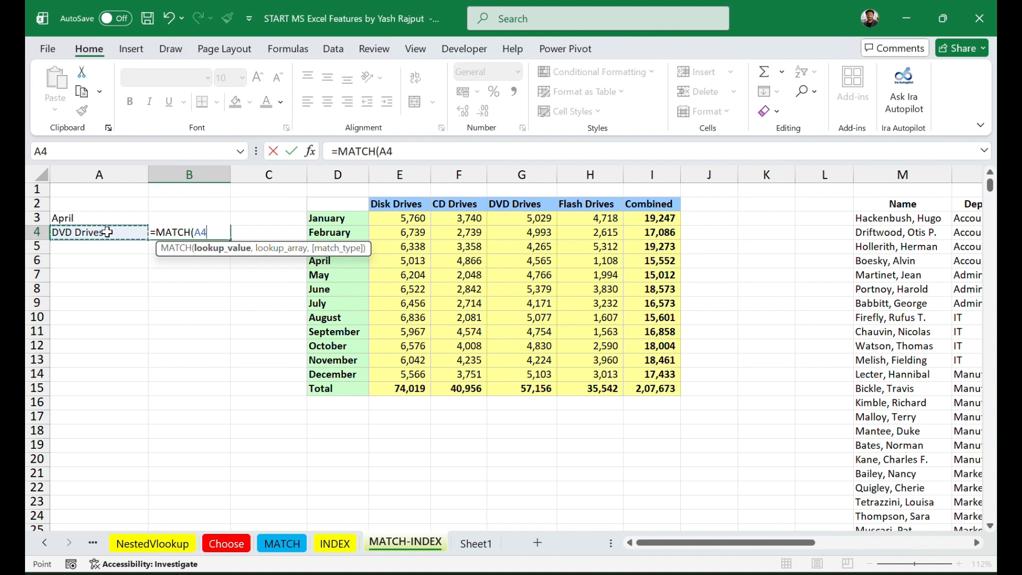
pyautogui.write(',')
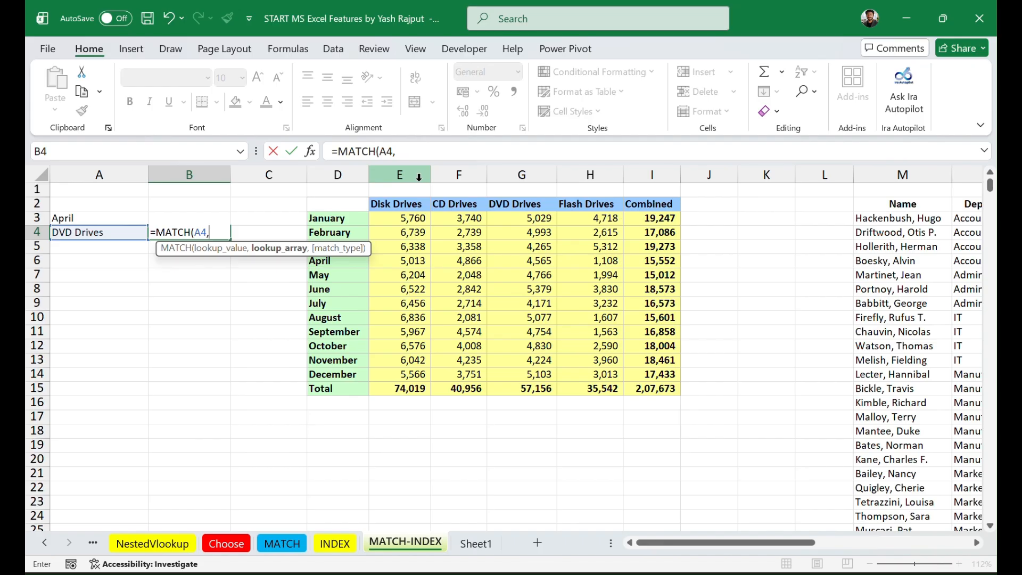
pyautogui.moveTo(400, 204); pyautogui.dragTo(574, 209)
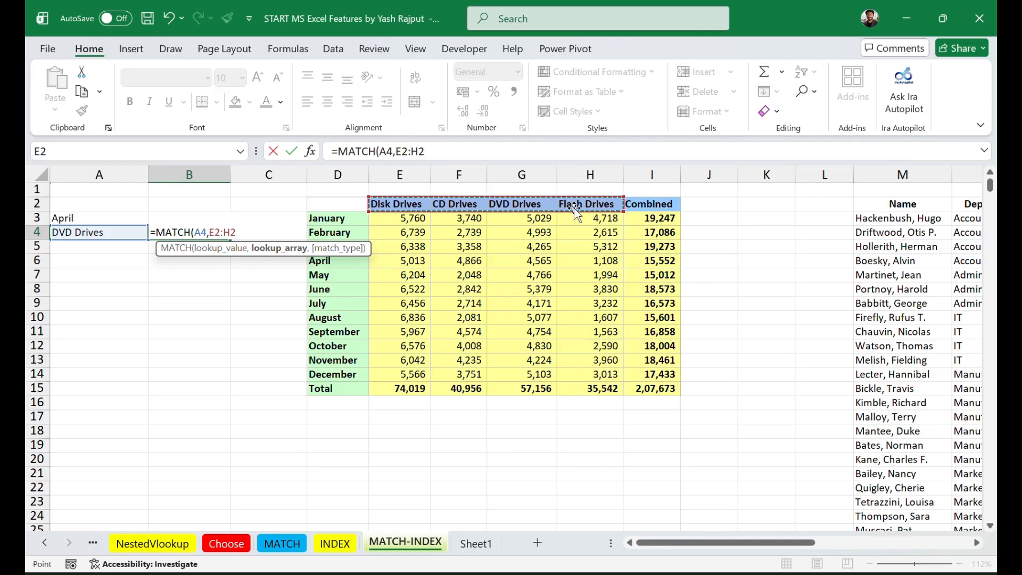
pyautogui.write(',')
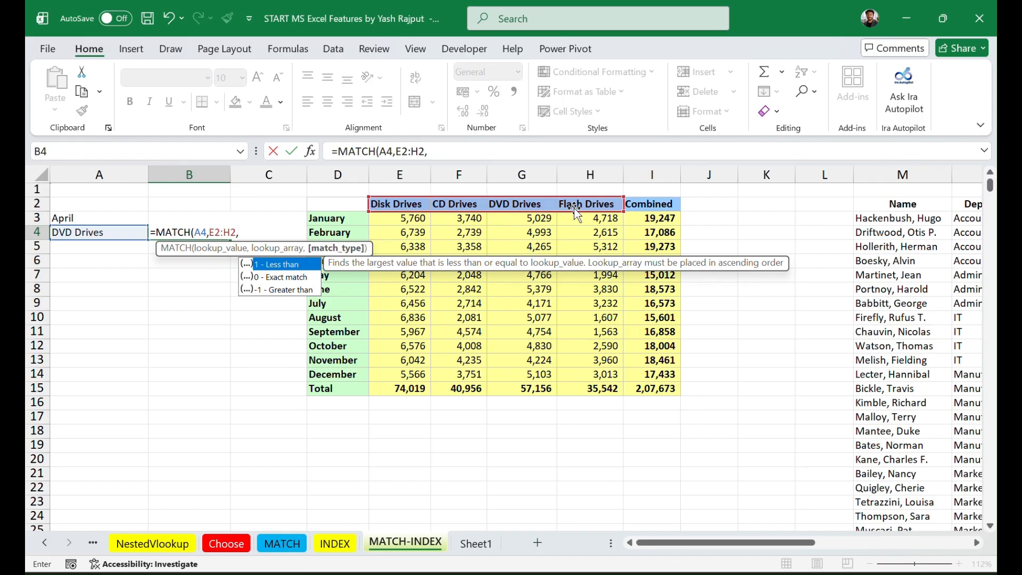
pyautogui.write('0')
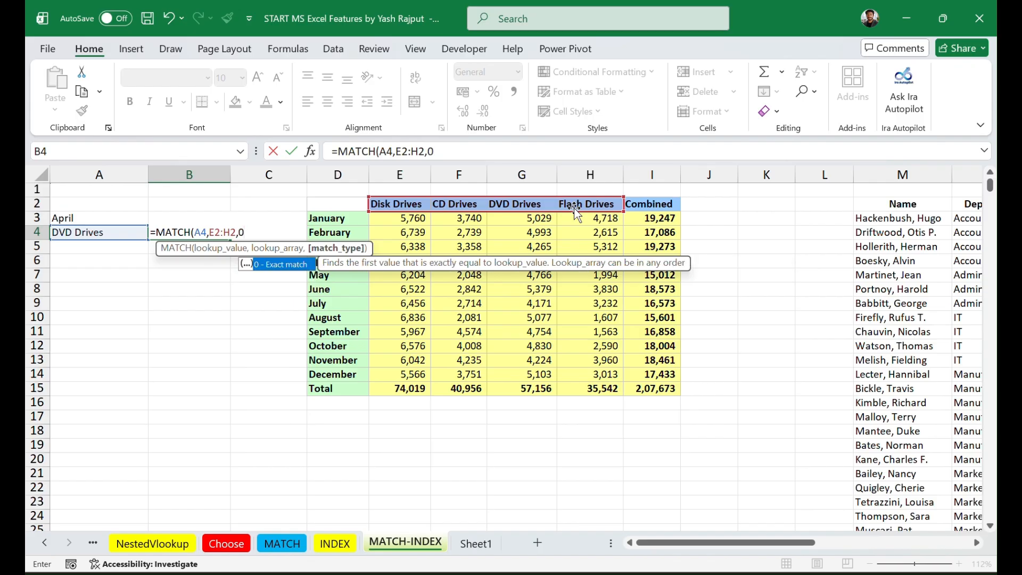
pyautogui.write(')')
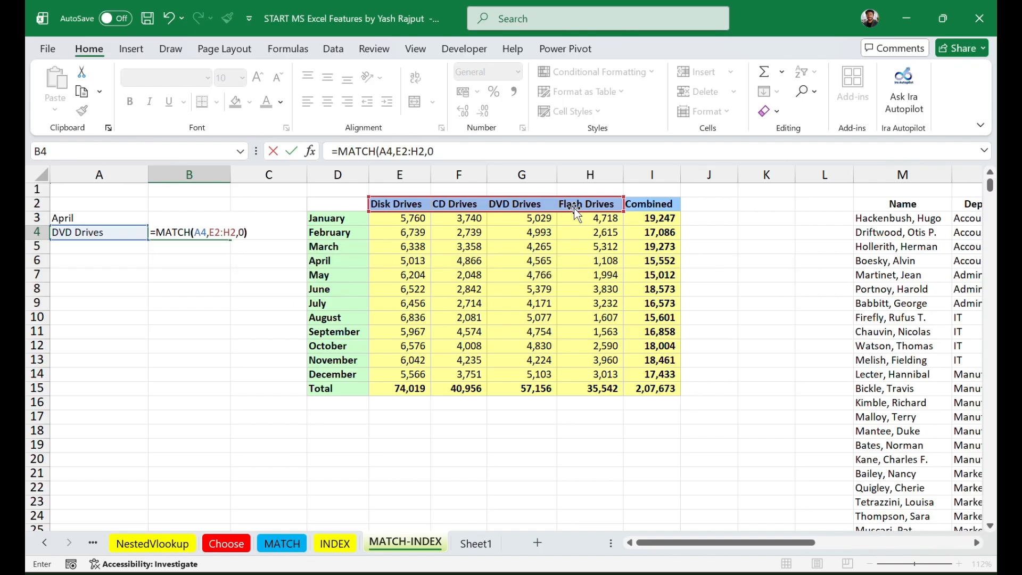
pyautogui.press('Return')
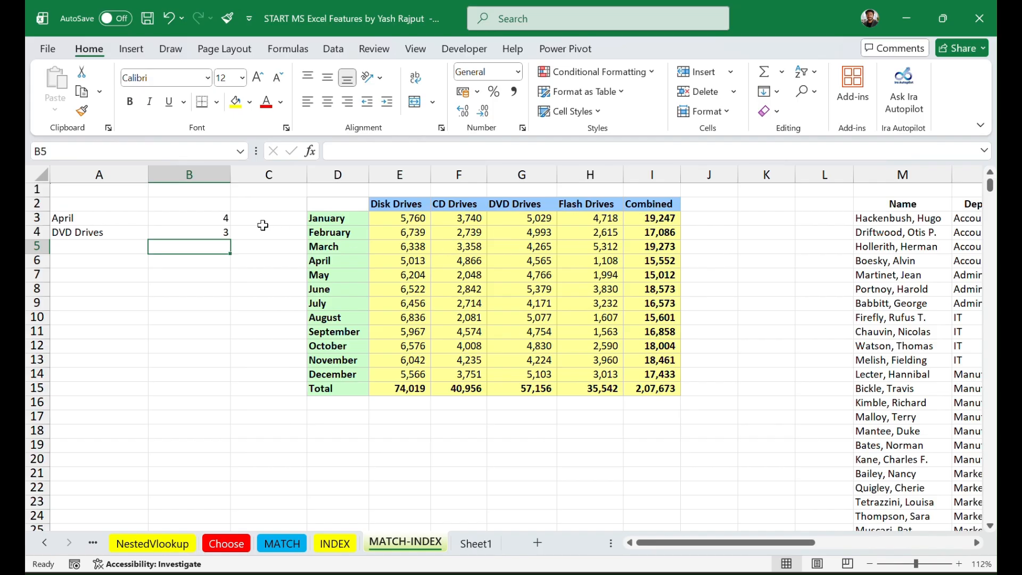
# Step: Compare the MATCH formulas in B3 and B4 with the month labels and drive type headers
pyautogui.click(178, 222)
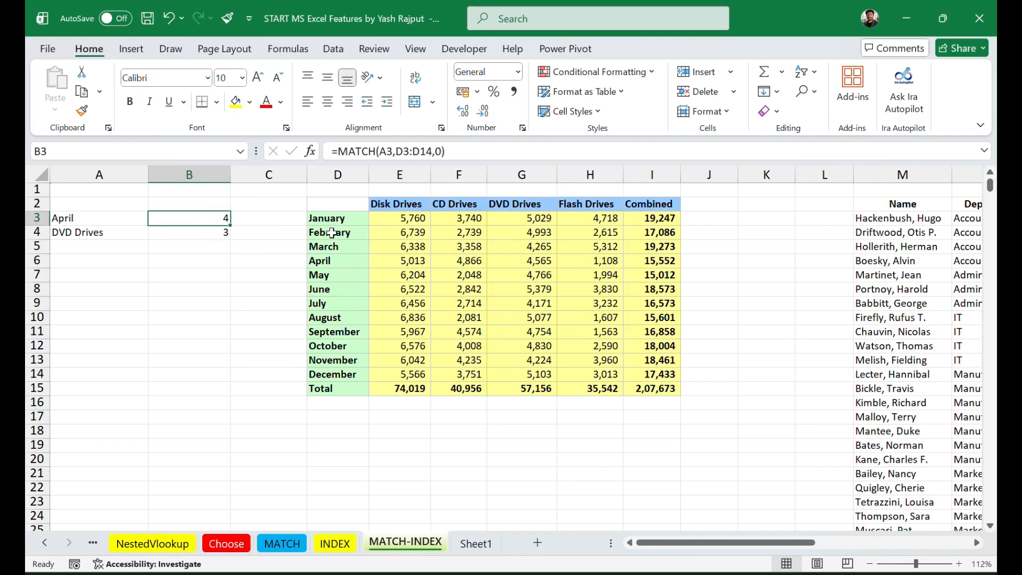
pyautogui.click(192, 234)
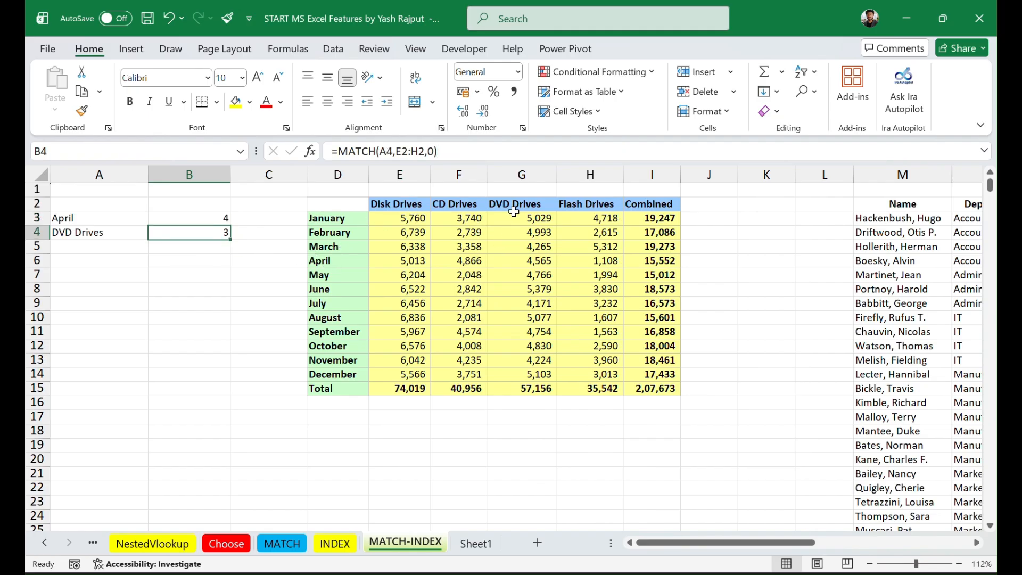
pyautogui.click(186, 217)
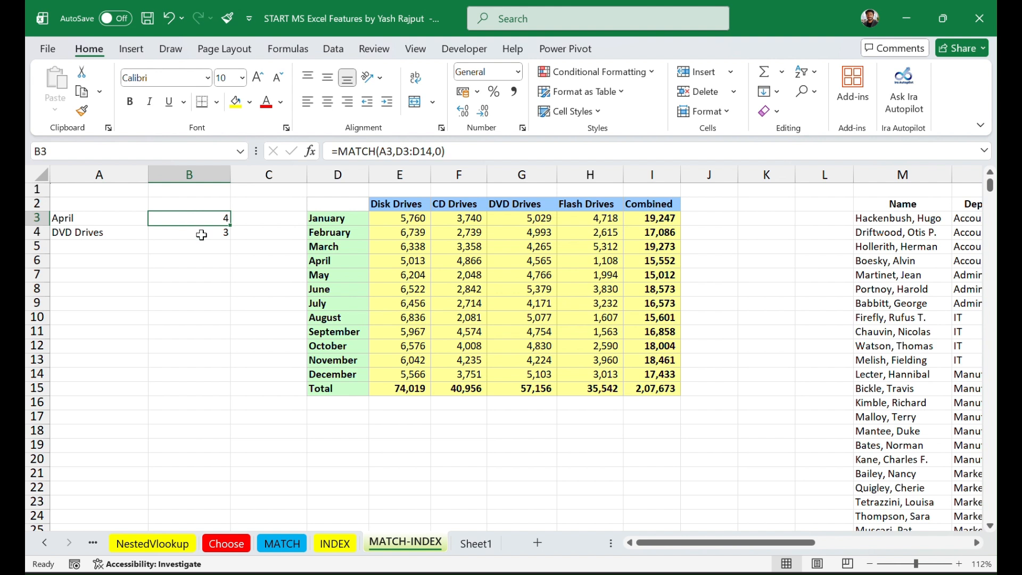
pyautogui.click(201, 233)
pyautogui.click(201, 216)
pyautogui.click(201, 232)
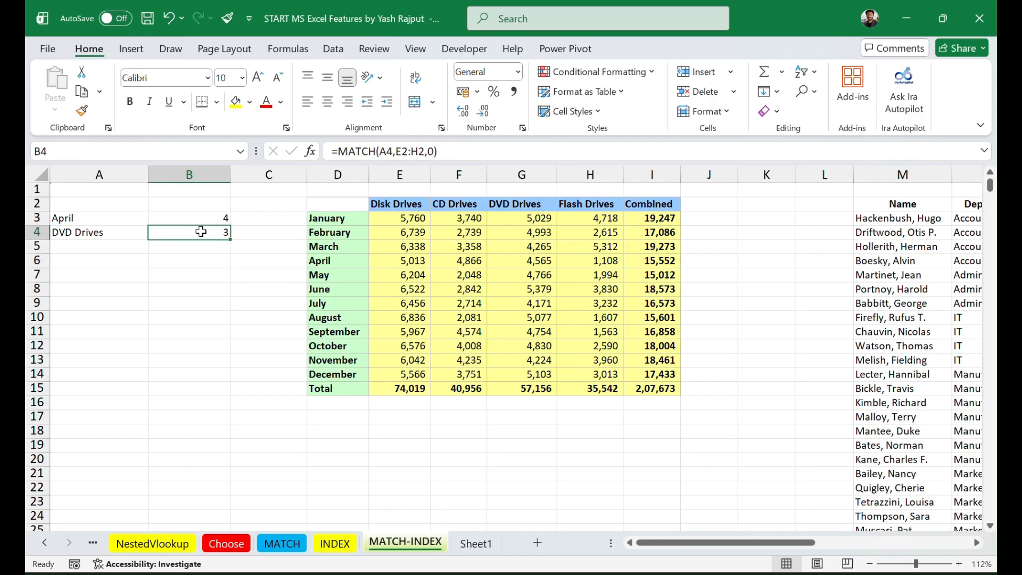
pyautogui.click(198, 218)
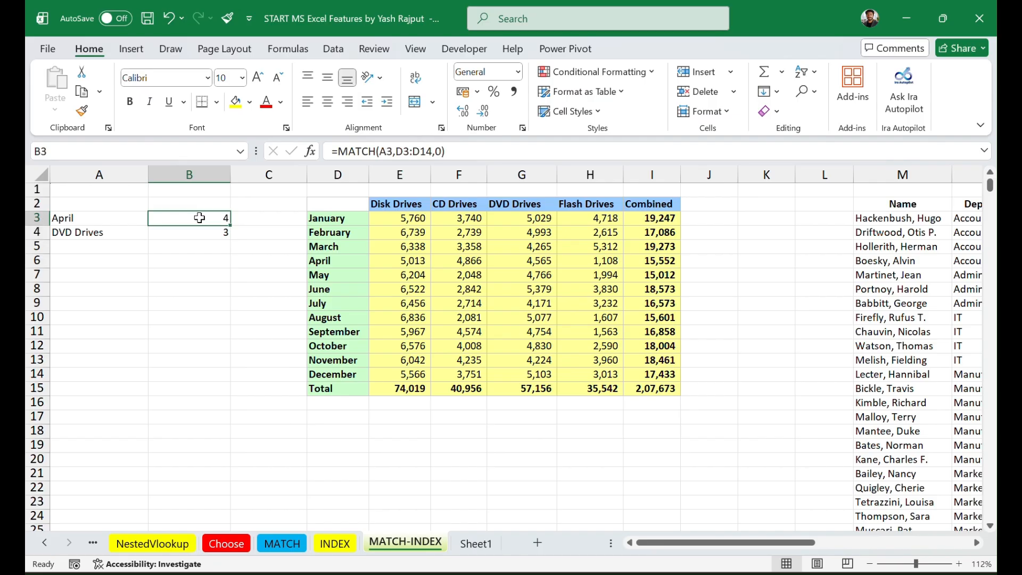
# Step: Label the two MATCH results by entering "Row no" in C3 and "col no" in C4
pyautogui.click(255, 220)
pyautogui.write('Row no')
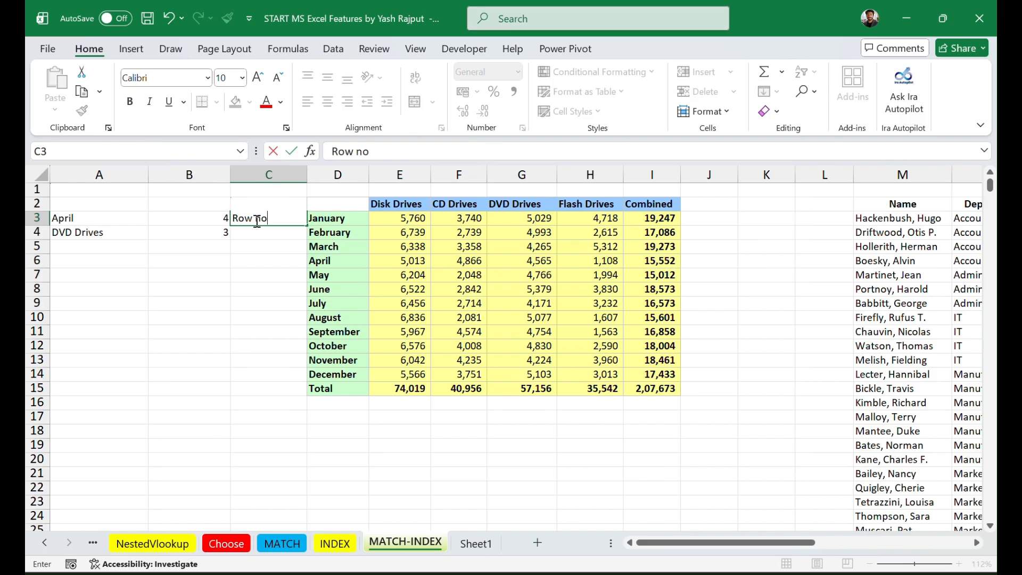
pyautogui.click(257, 232)
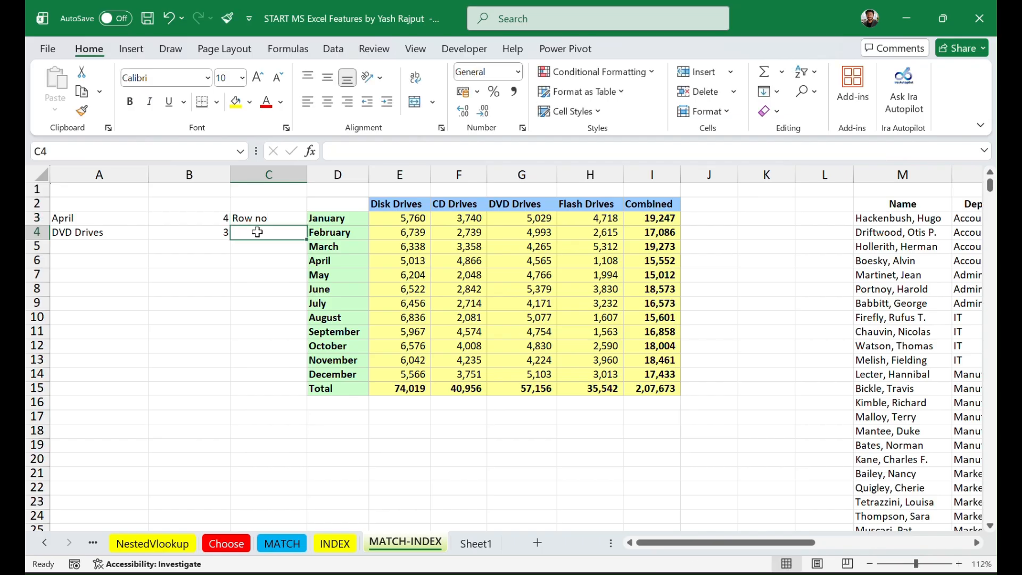
pyautogui.write('col no')
pyautogui.press('Return')
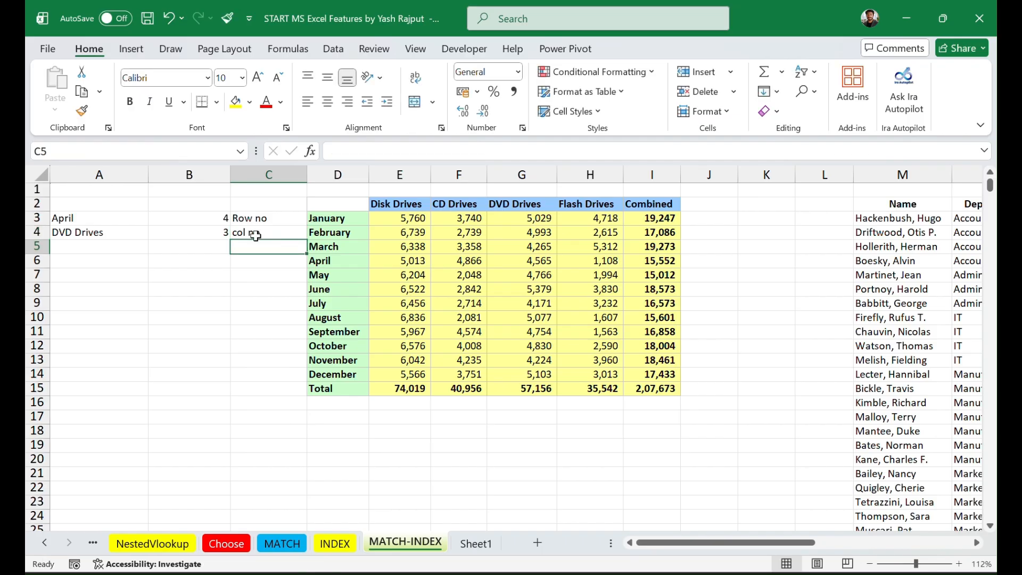
pyautogui.click(202, 343)
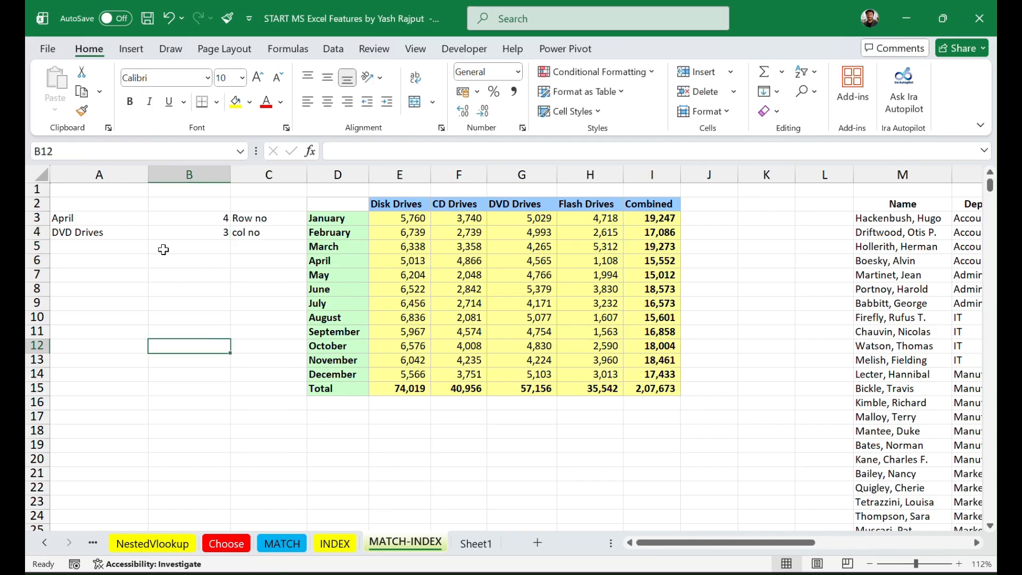
# Step: Start an INDEX formula in A5 using the array, row_num, column_num form, with E3:H14 as the array
pyautogui.click(89, 248)
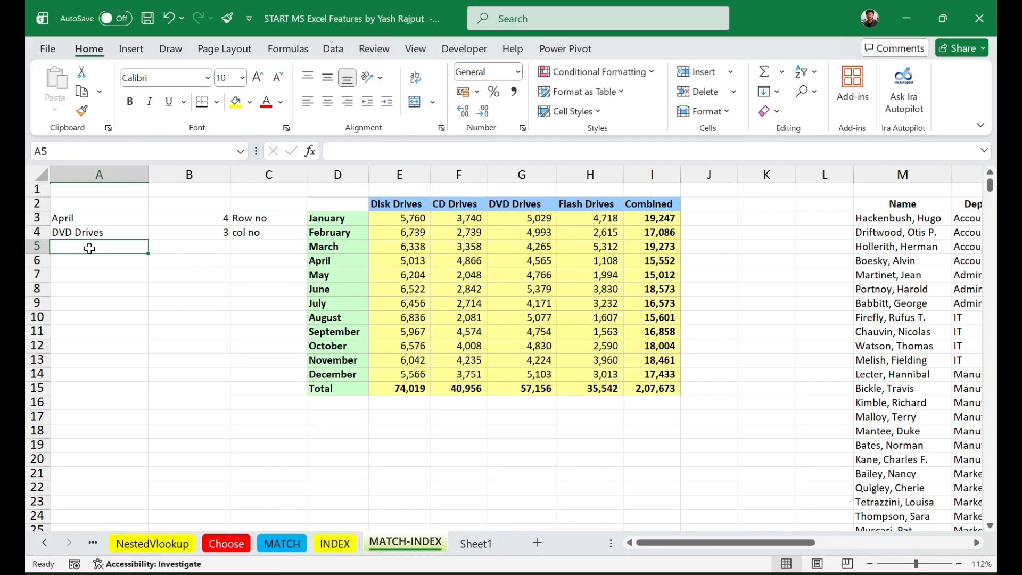
pyautogui.write('=')
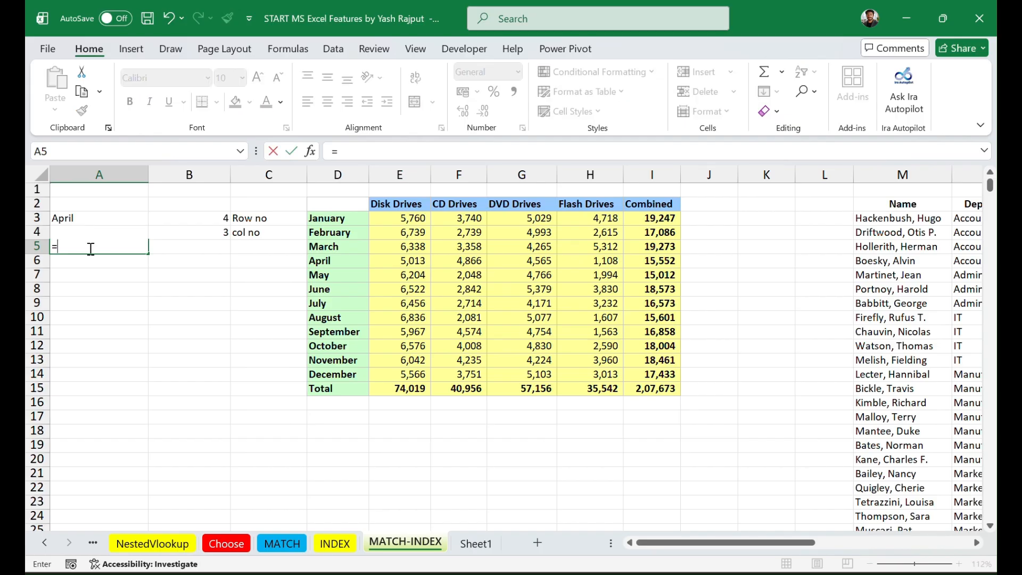
pyautogui.write('inde')
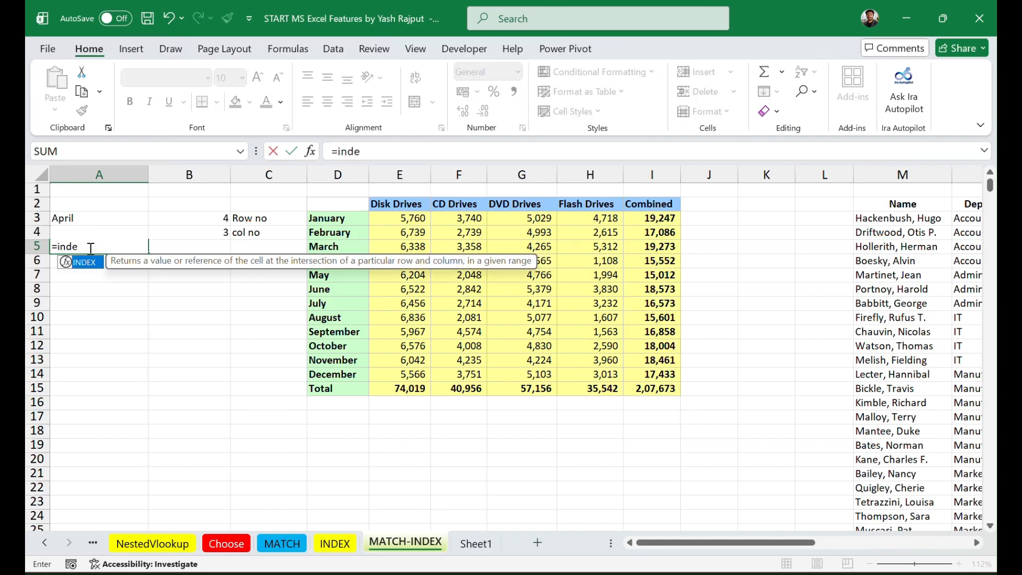
pyautogui.press('Tab')
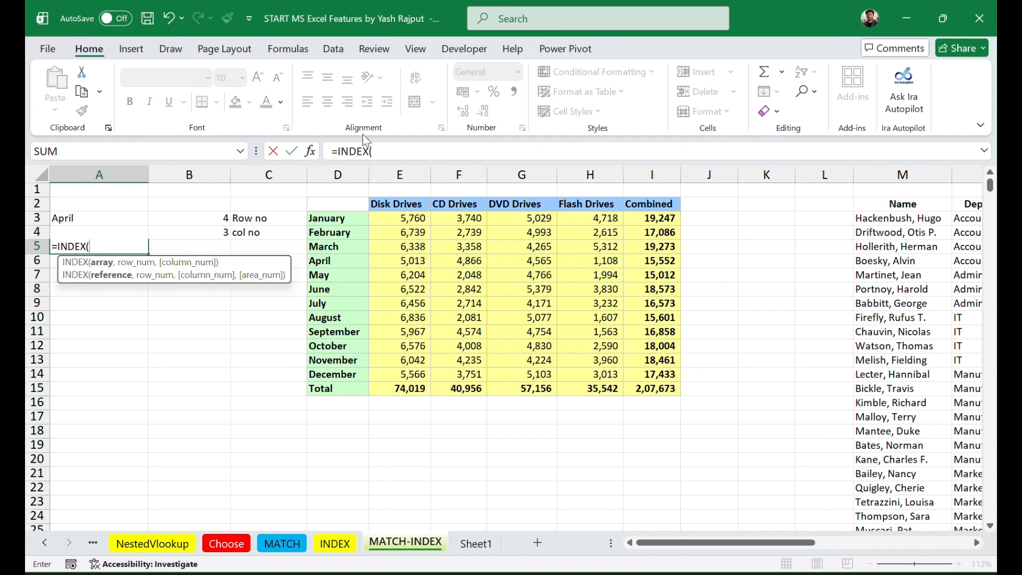
pyautogui.click(314, 152)
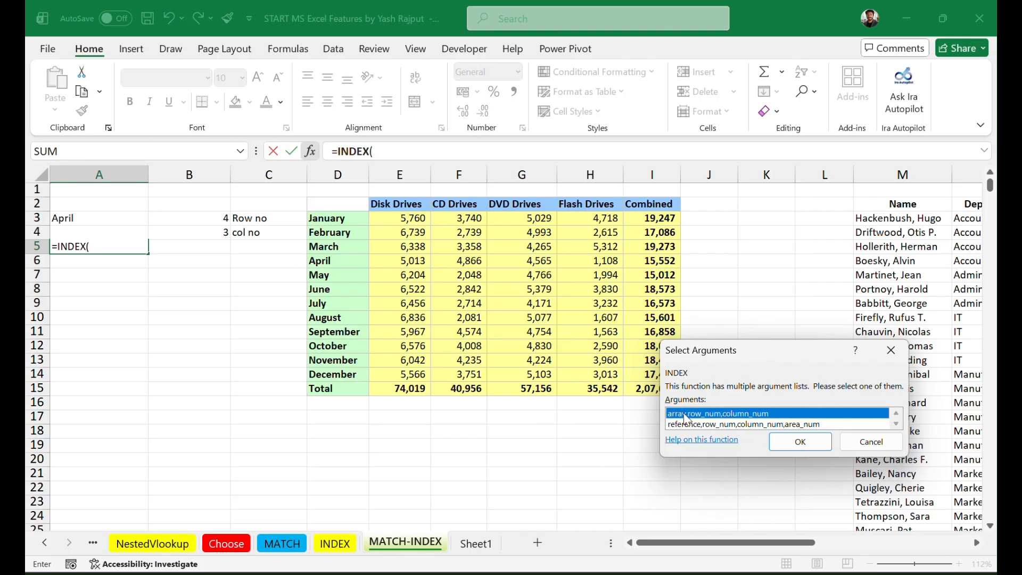
pyautogui.click(800, 442)
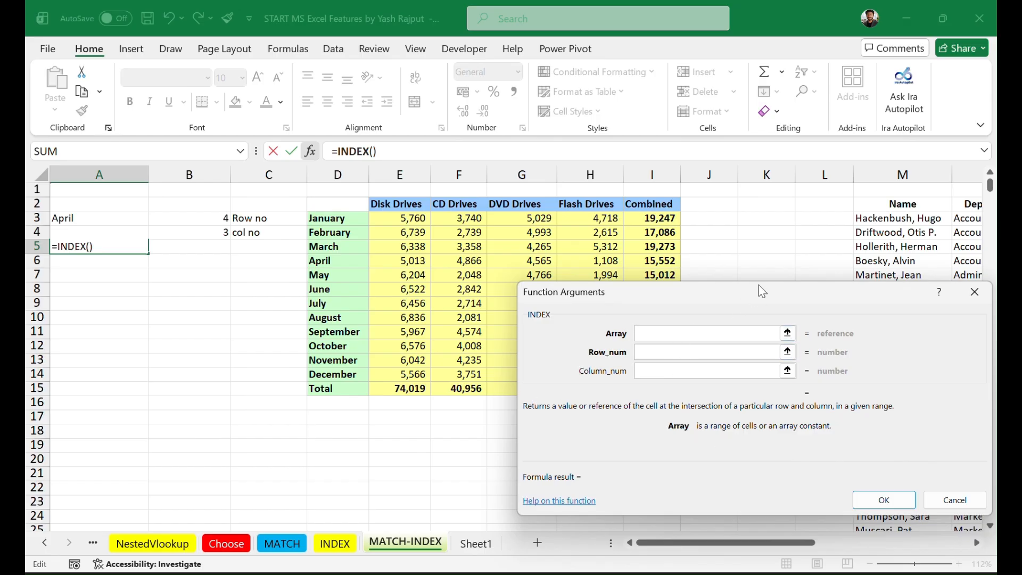
pyautogui.moveTo(759, 286); pyautogui.dragTo(686, 432)
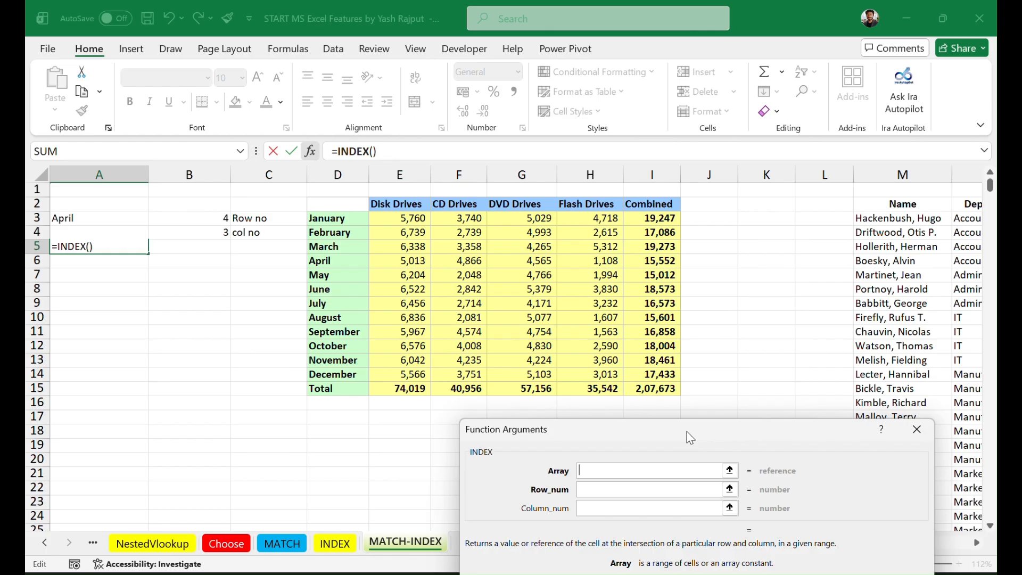
pyautogui.click(393, 221)
pyautogui.moveTo(393, 220); pyautogui.dragTo(600, 373)
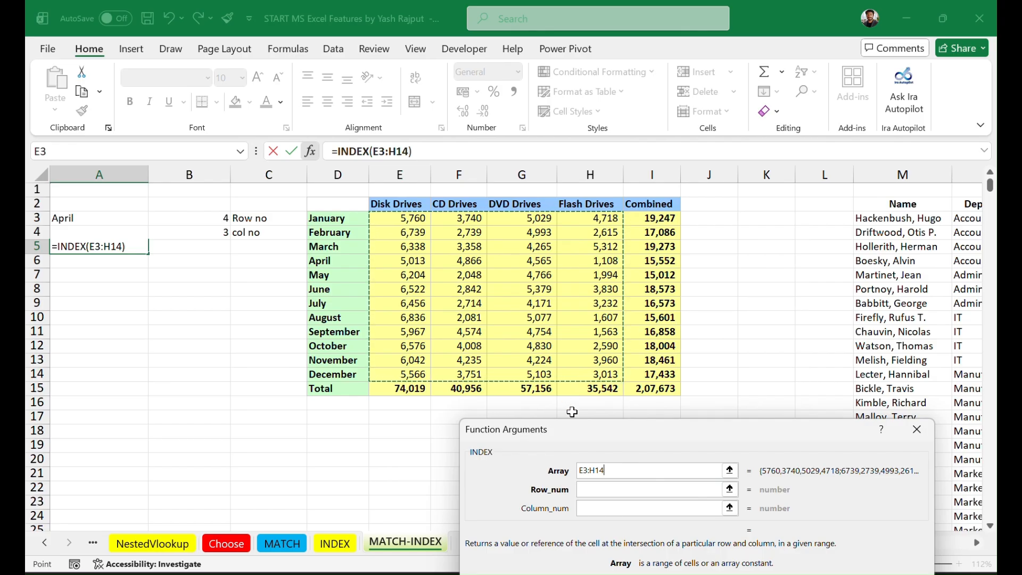
# Step: Complete the A5 INDEX formula with row number B3 and column number B4, and check it against the April DVD Drives cell
pyautogui.click(593, 489)
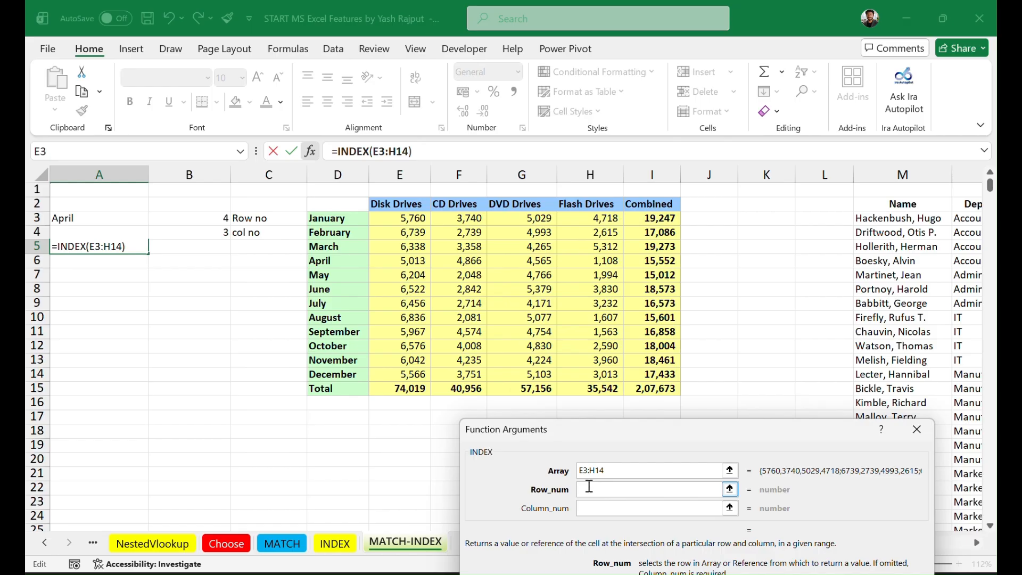
pyautogui.click(209, 220)
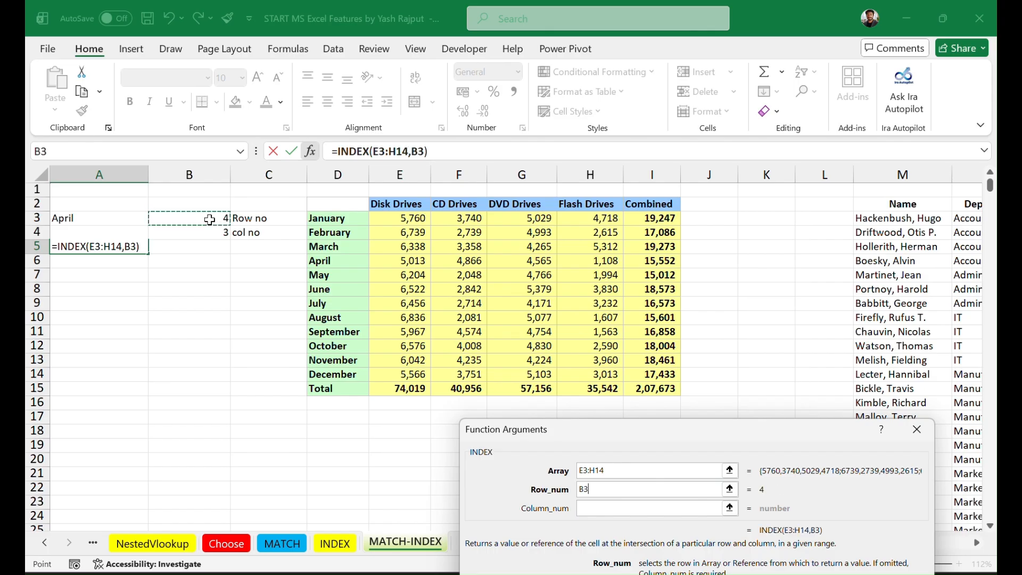
pyautogui.click(594, 508)
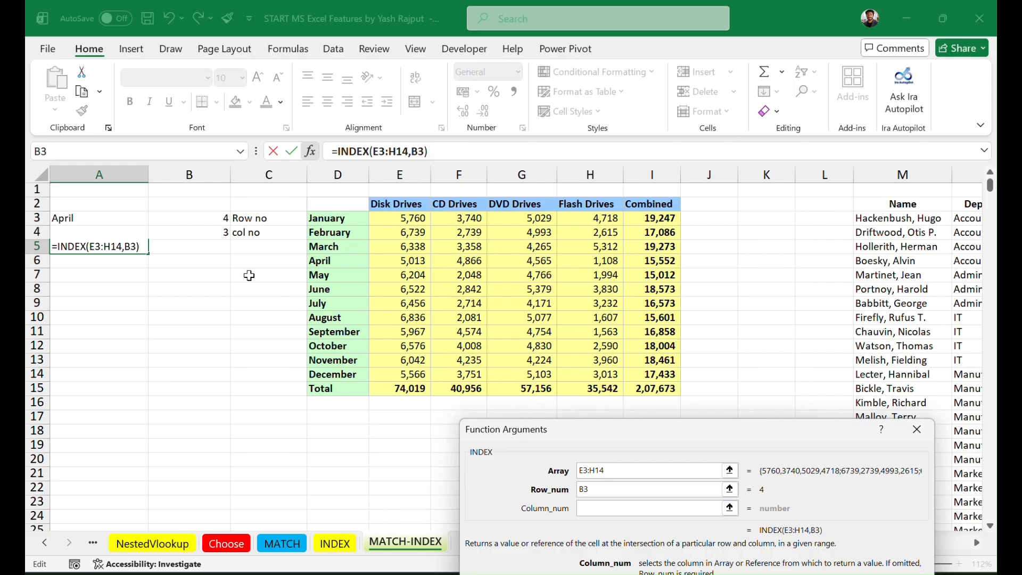
pyautogui.click(207, 236)
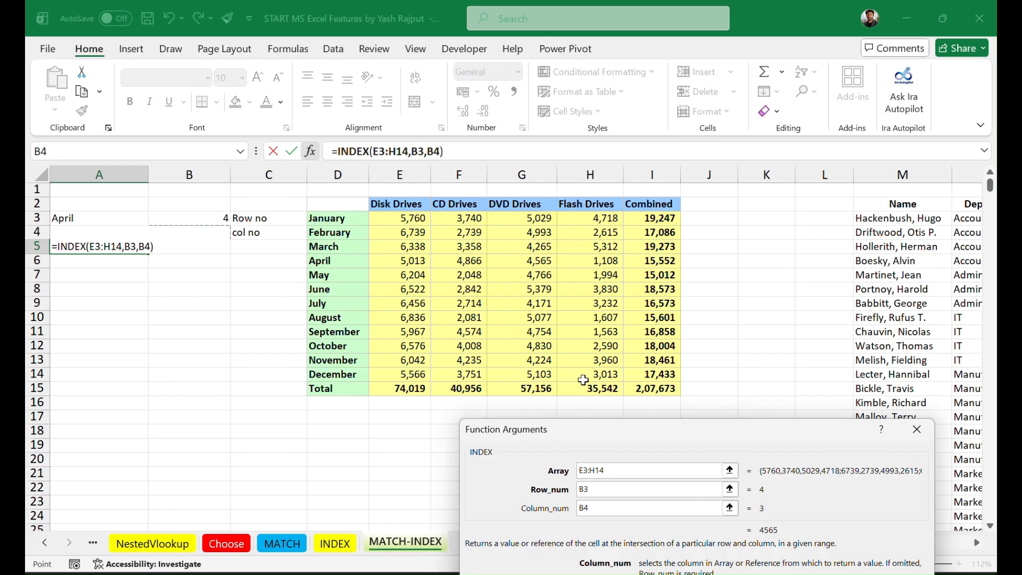
pyautogui.moveTo(717, 427); pyautogui.dragTo(685, 312)
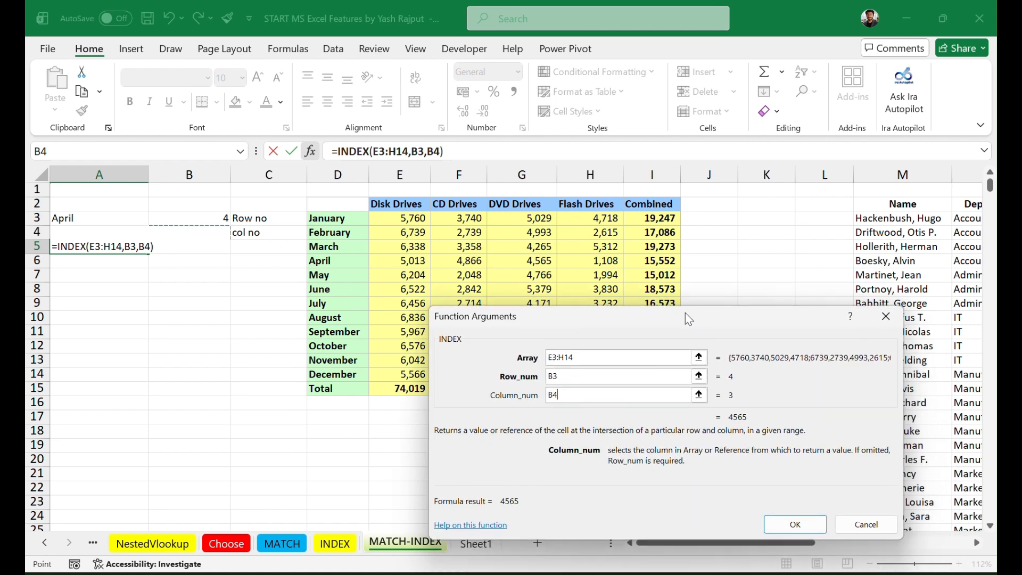
pyautogui.click(793, 524)
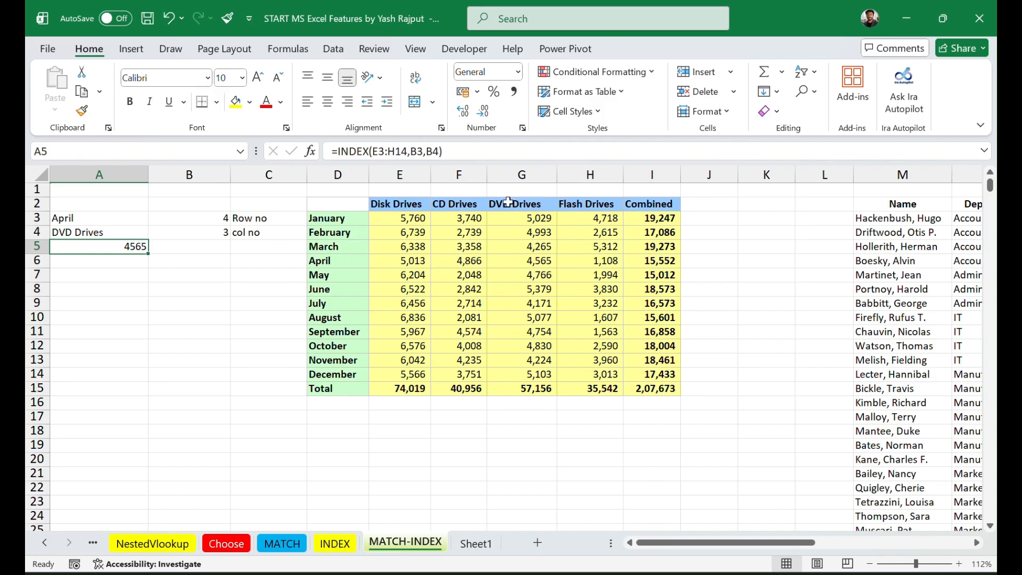
pyautogui.click(540, 262)
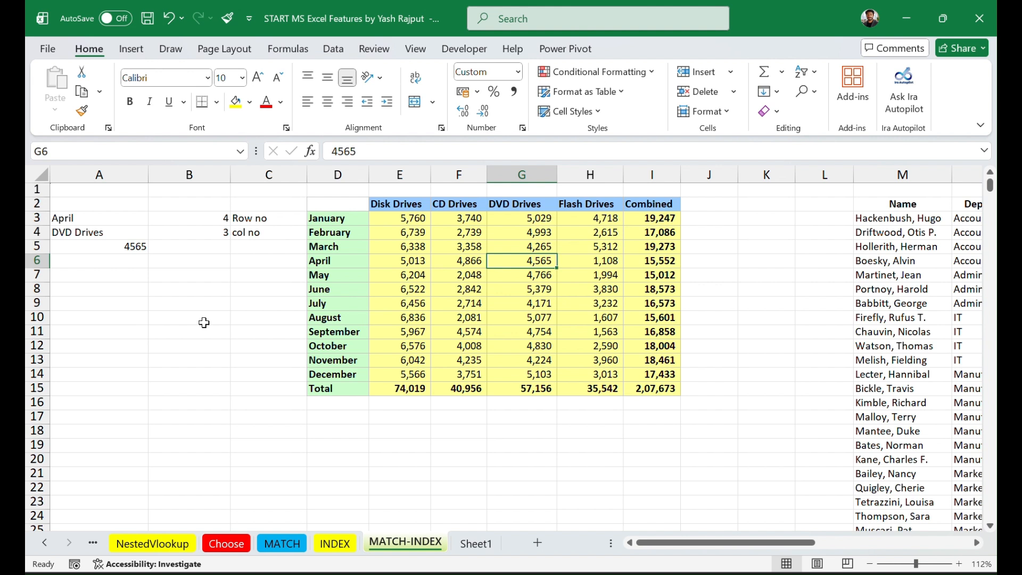
# Step: Start an INDEX formula in B5 with the sales figures E3:H14 as its array
pyautogui.click(185, 248)
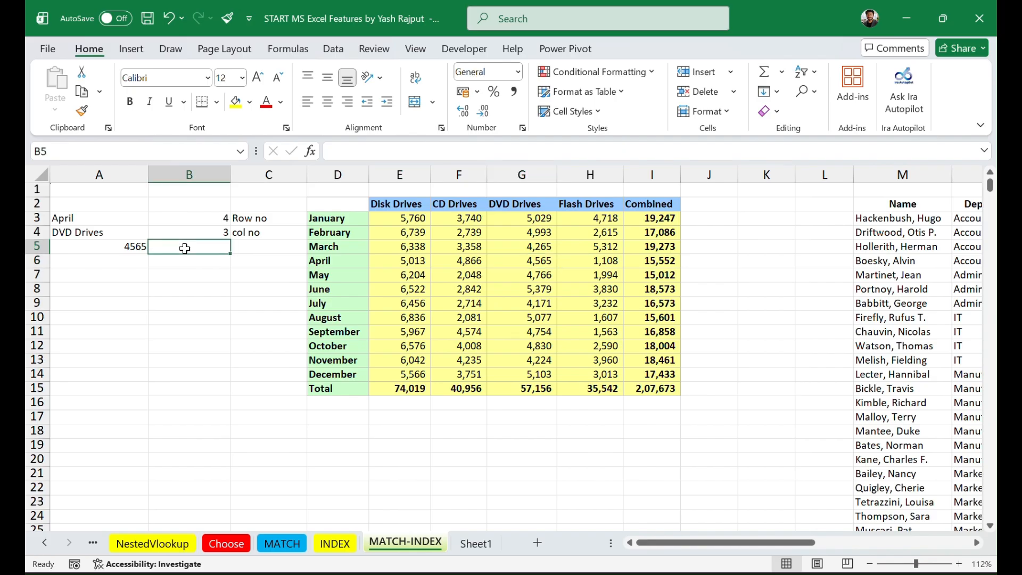
pyautogui.write('=')
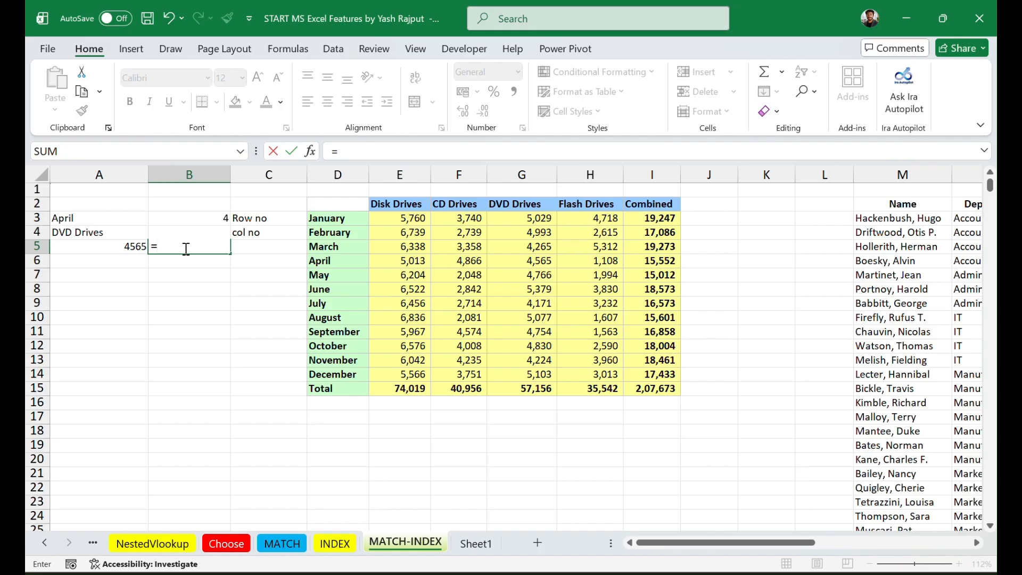
pyautogui.write('inde')
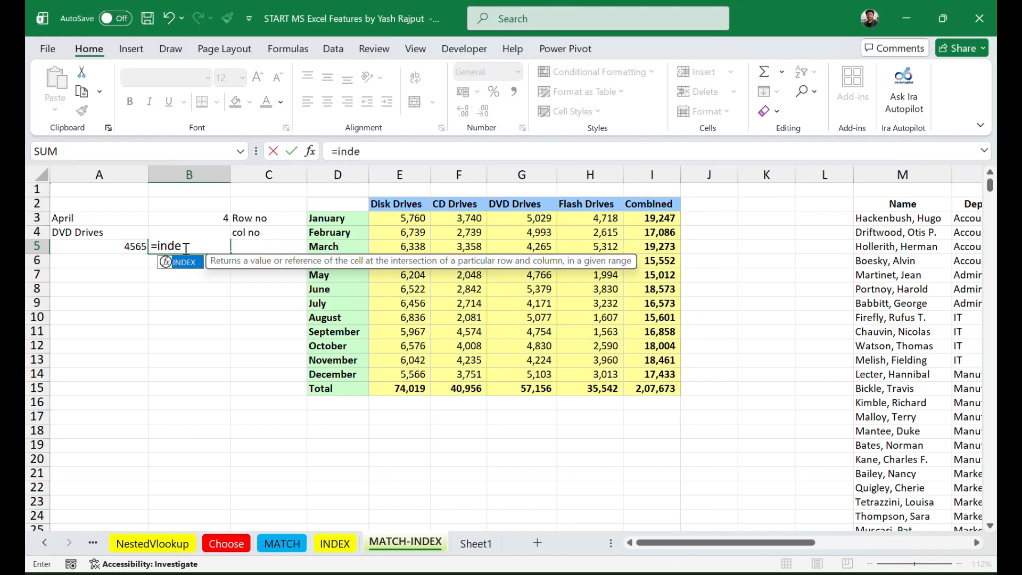
pyautogui.press('Tab')
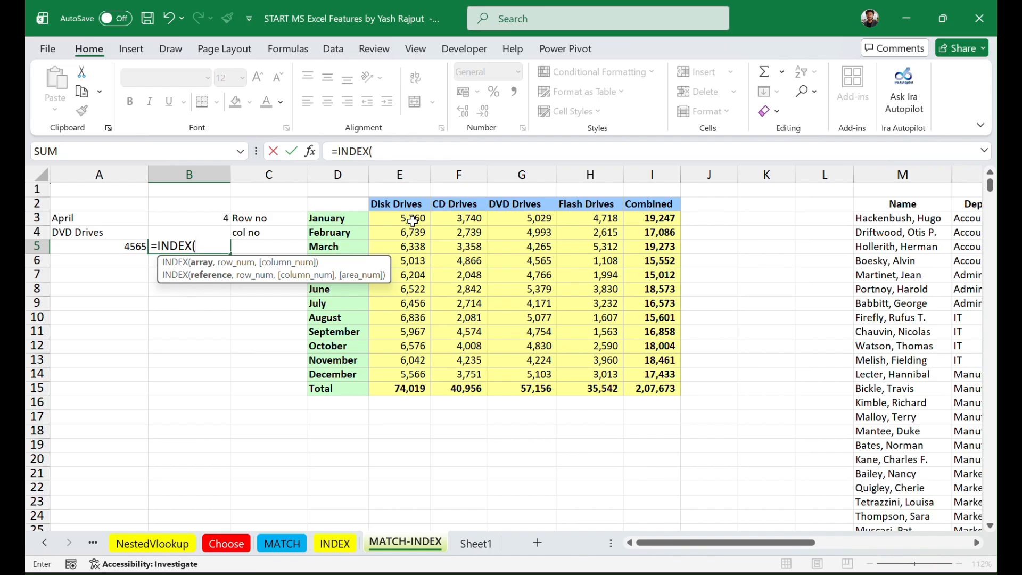
pyautogui.moveTo(413, 220); pyautogui.dragTo(600, 368)
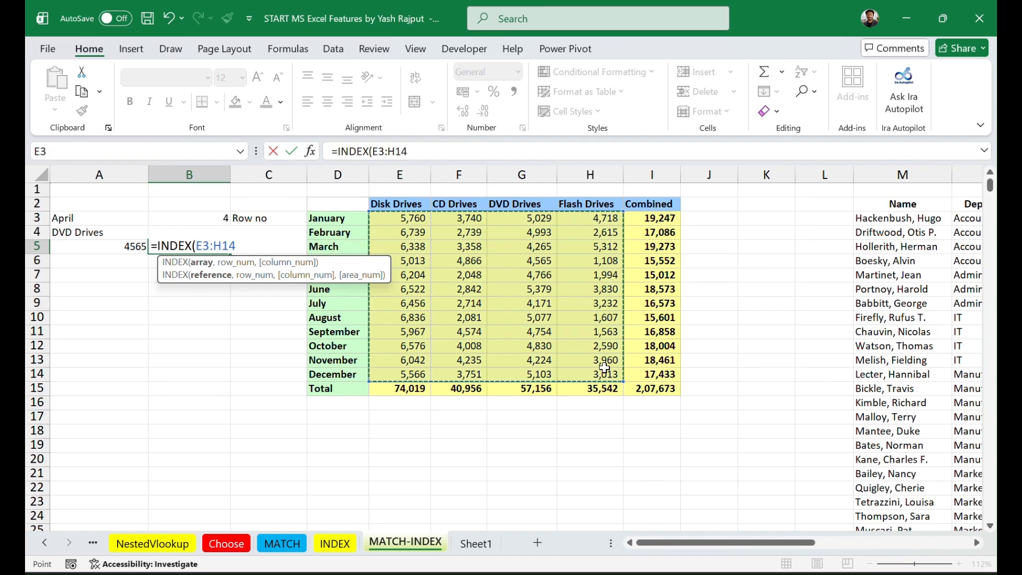
pyautogui.write(',')
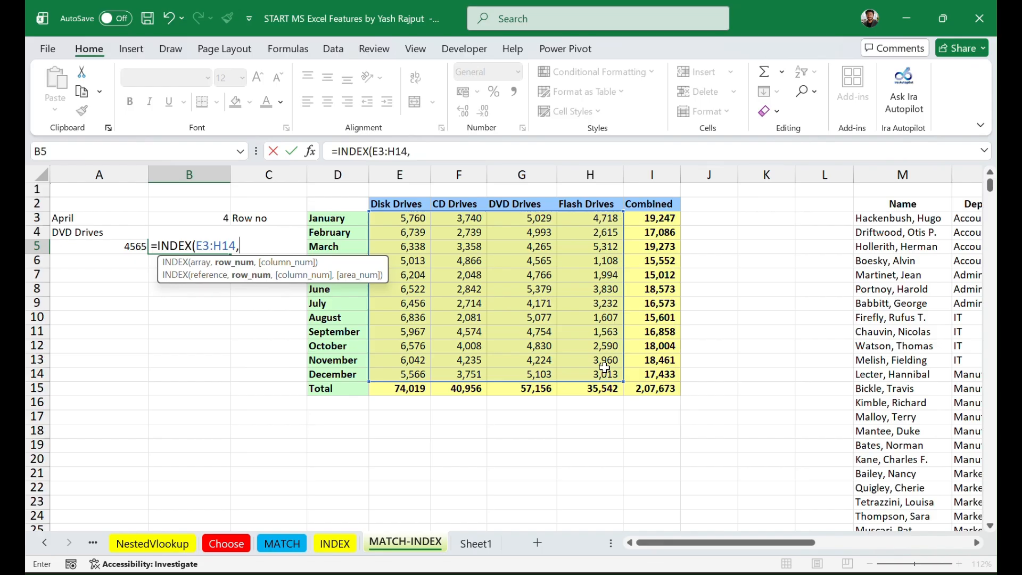
# Step: Nest MATCH(A3,D3:D14,0) as the row number of the B5 INDEX formula to find the month by exact match
pyautogui.write('M')
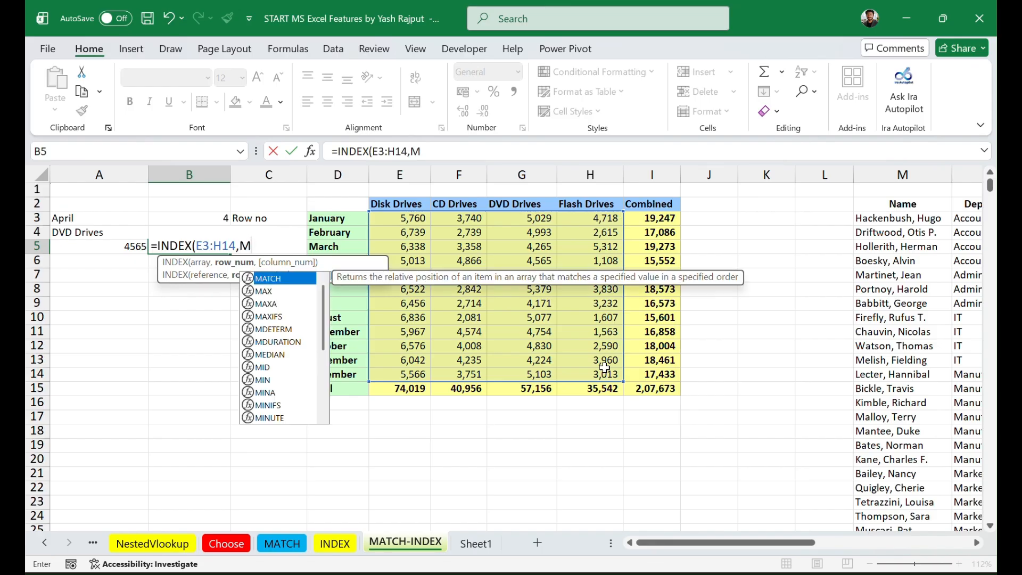
pyautogui.press('Tab')
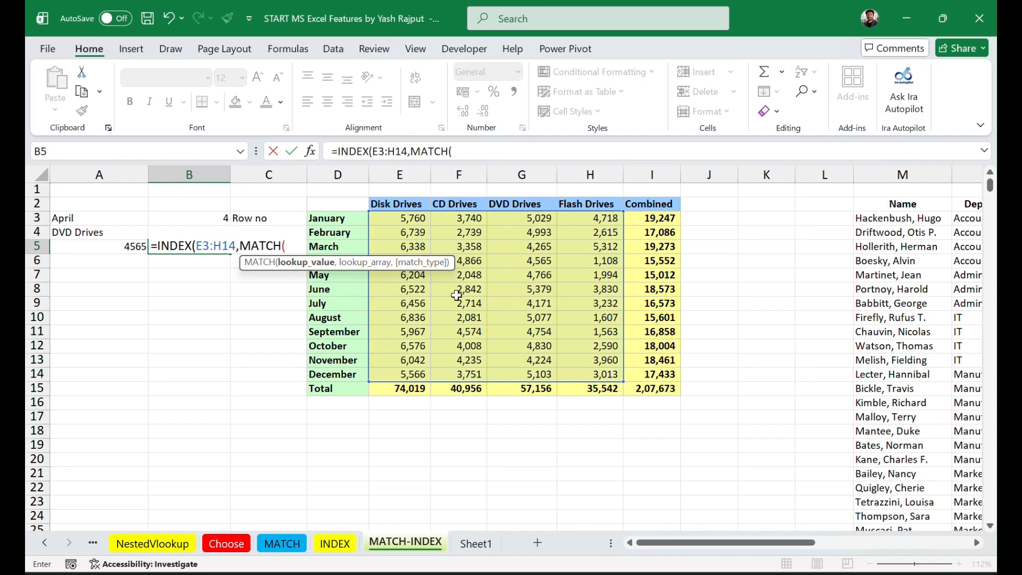
pyautogui.click(98, 219)
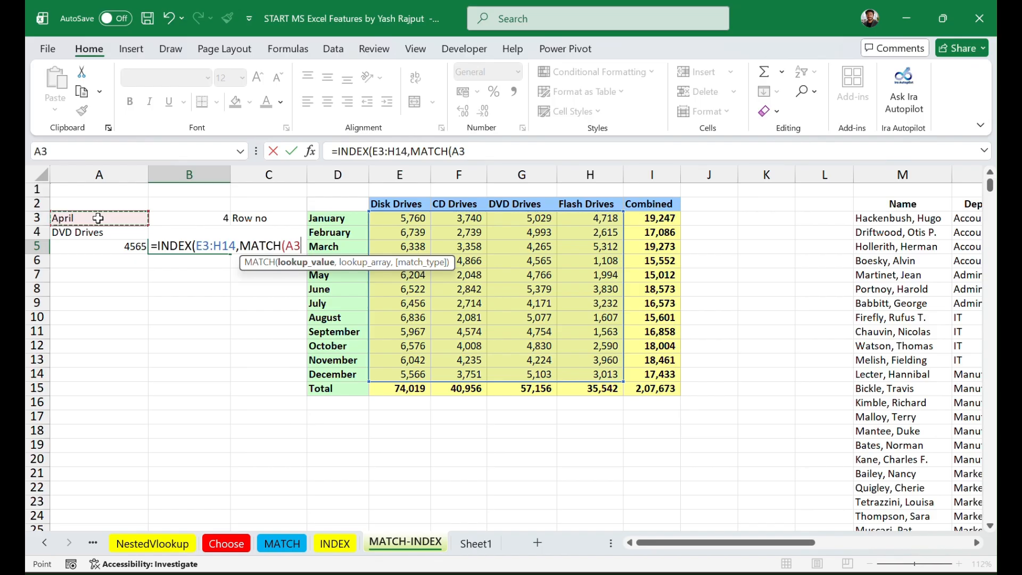
pyautogui.write(',')
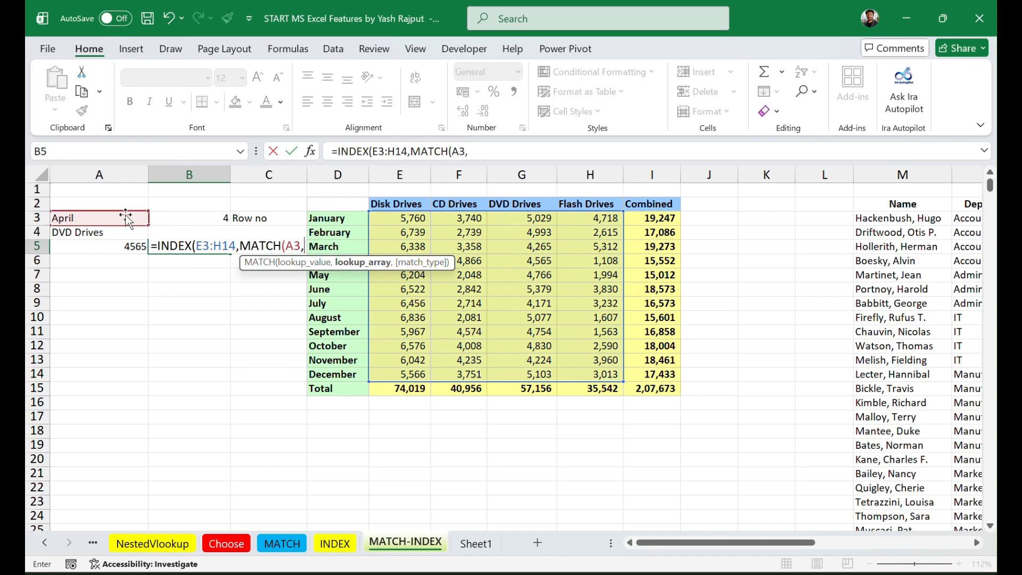
pyautogui.moveTo(345, 218); pyautogui.dragTo(351, 368)
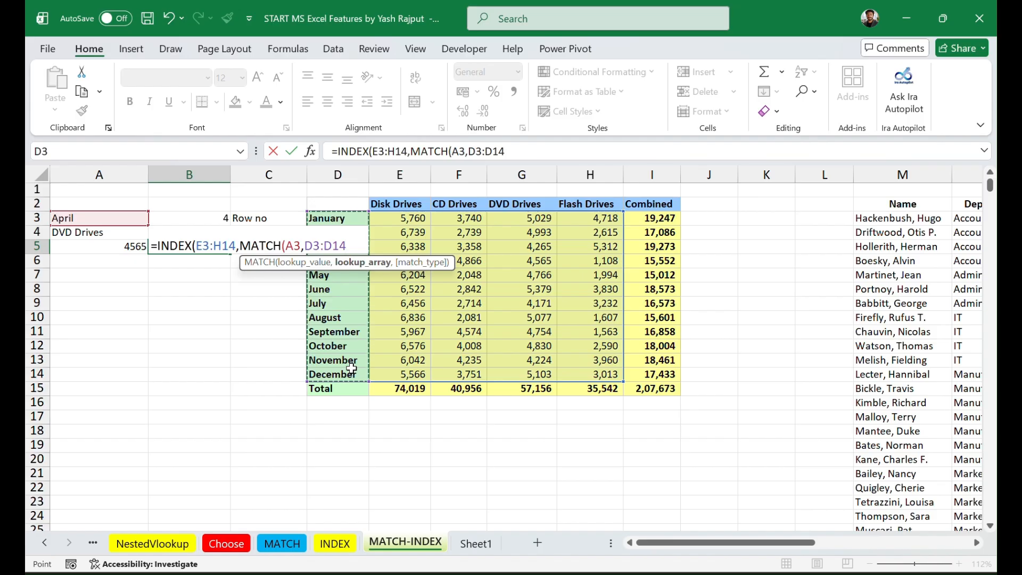
pyautogui.write(',0')
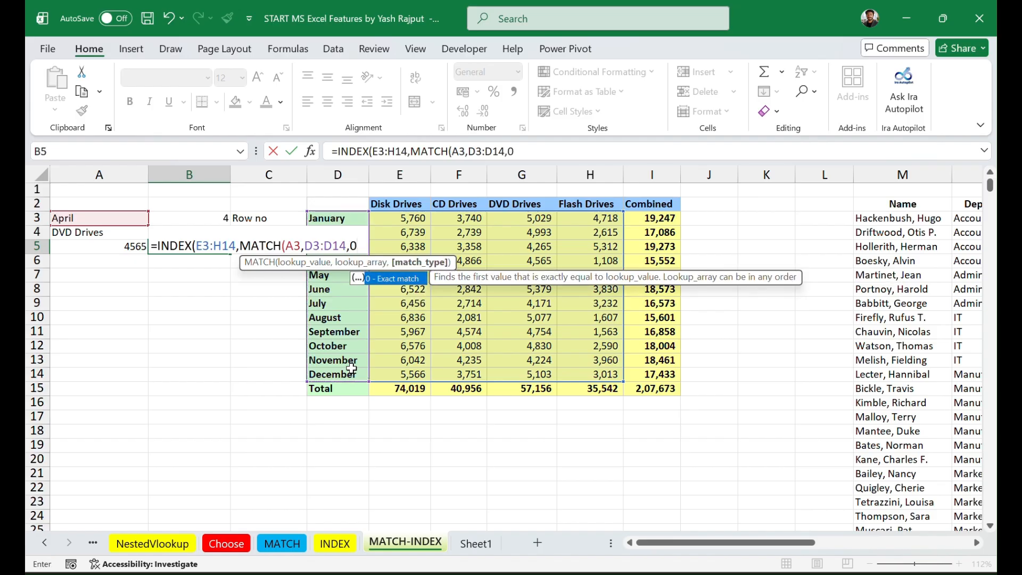
pyautogui.write(')')
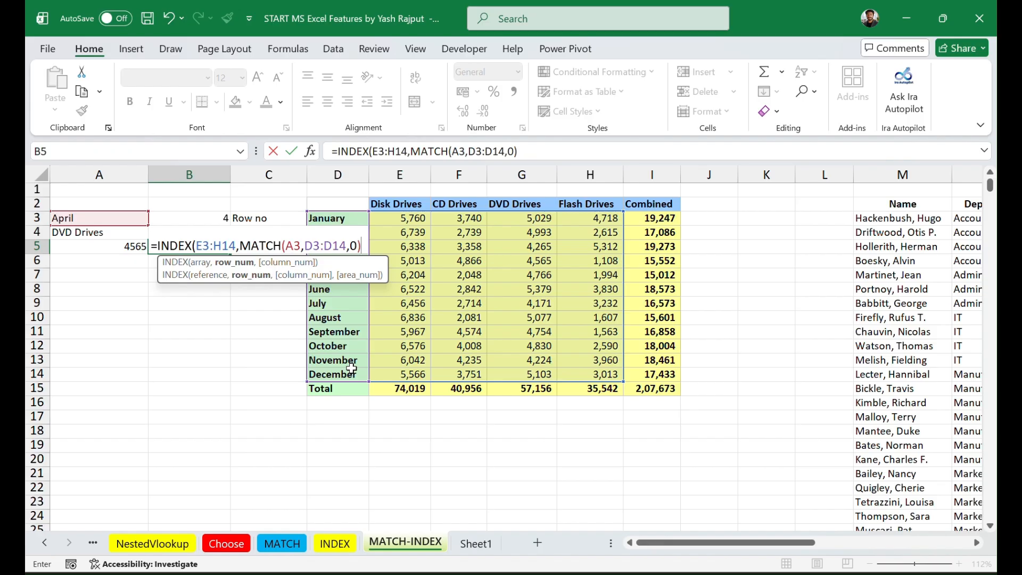
pyautogui.write(',')
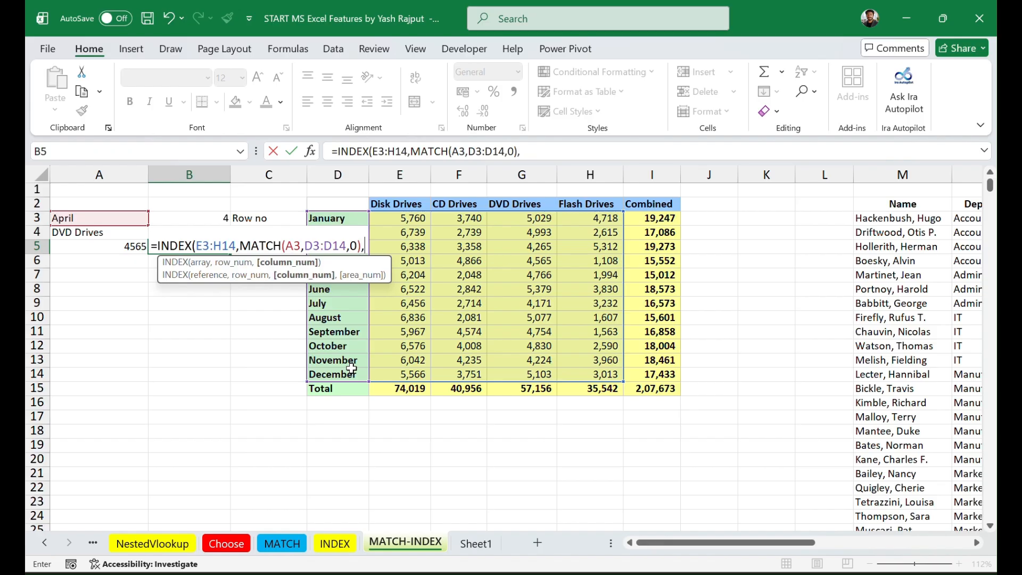
pyautogui.write('M')
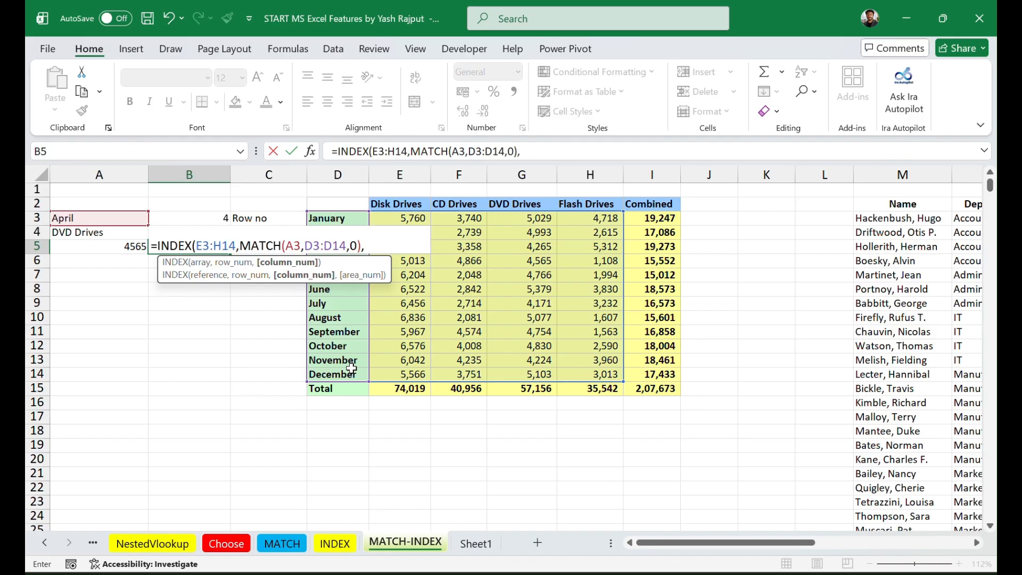
pyautogui.write('at')
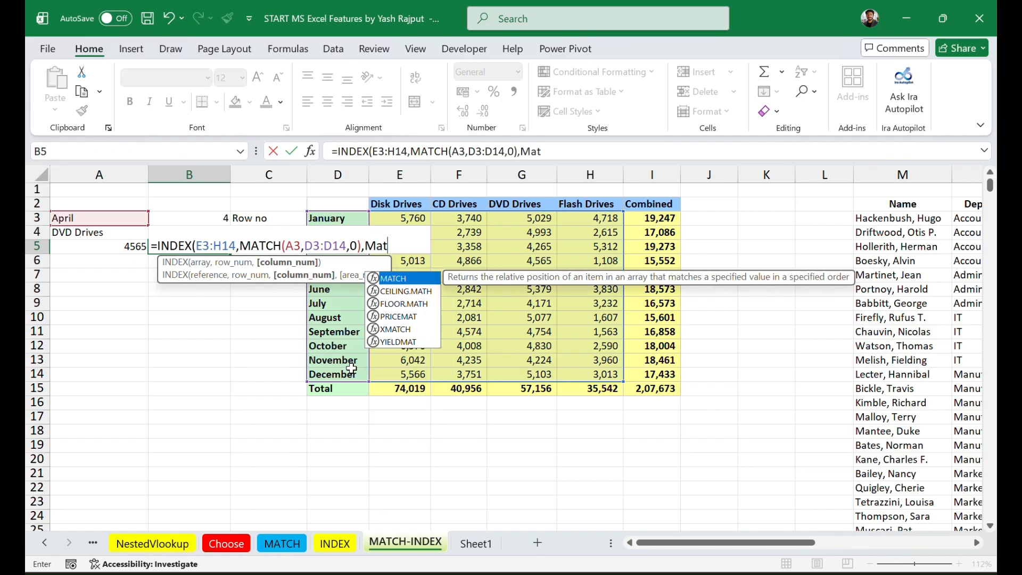
# Step: Nest MATCH(A4,E2:H2,0) as the column number, complete the B5 INDEX formula, and review it
pyautogui.press('Tab')
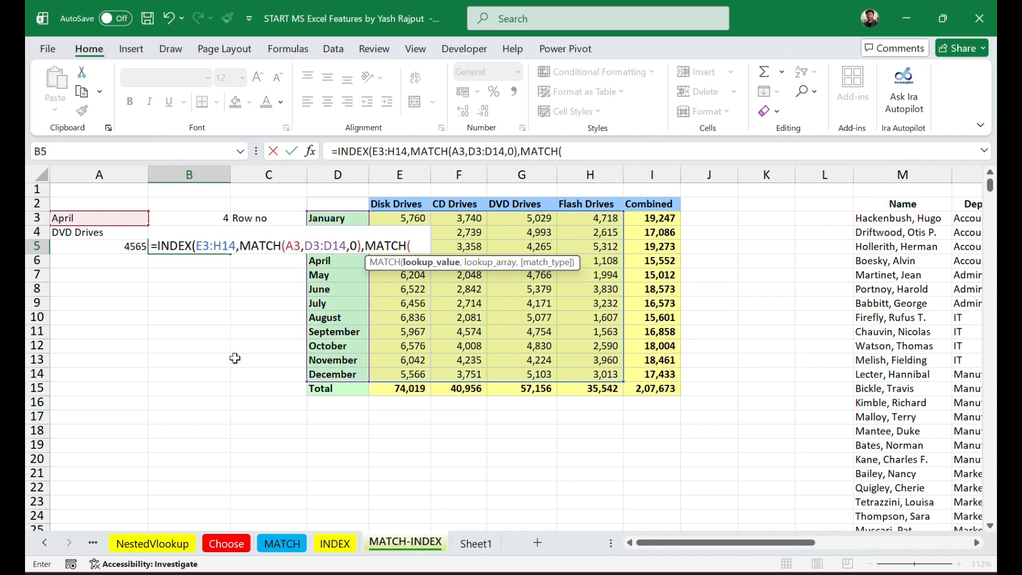
pyautogui.click(99, 232)
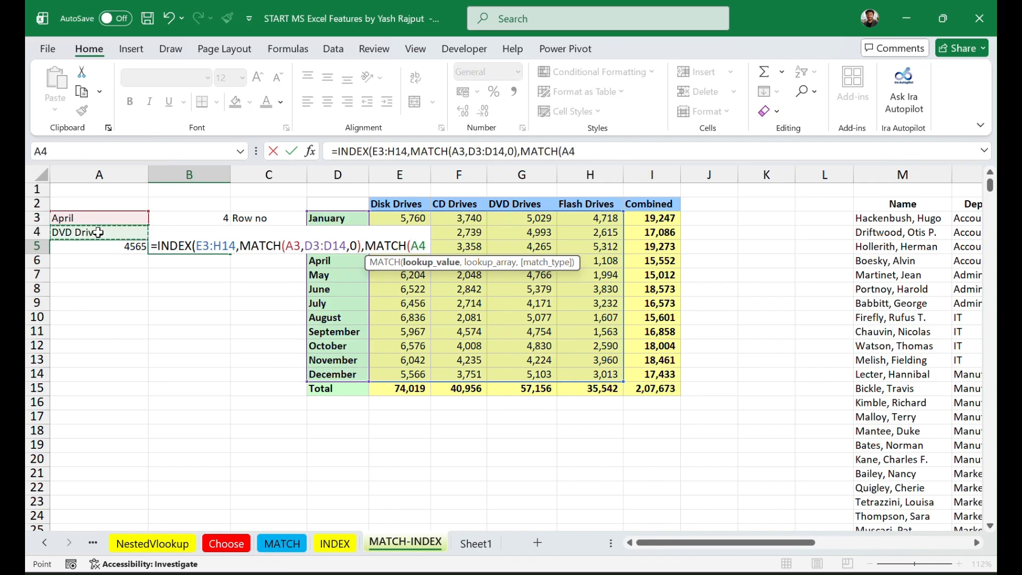
pyautogui.write(',')
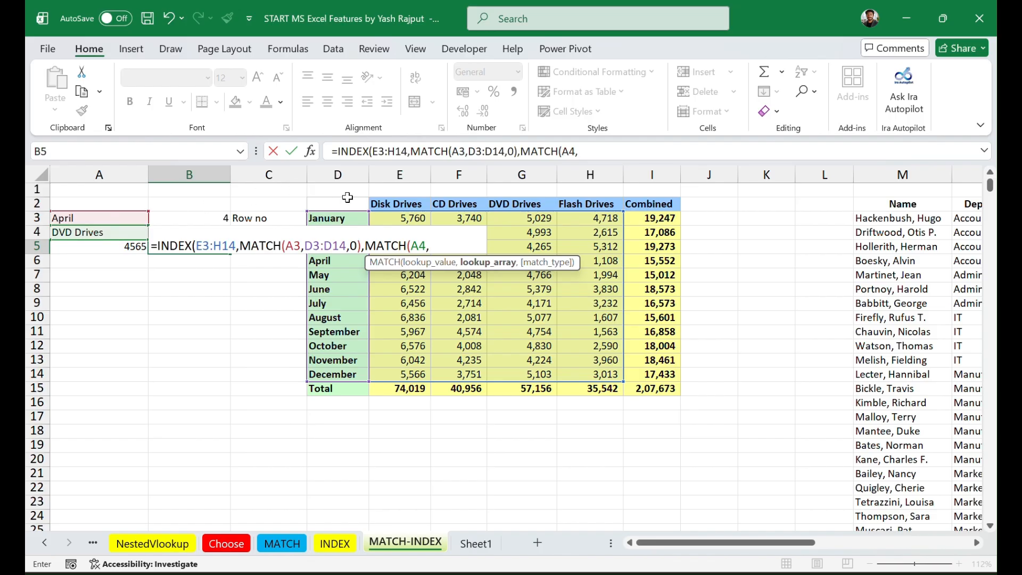
pyautogui.moveTo(409, 207); pyautogui.dragTo(594, 211)
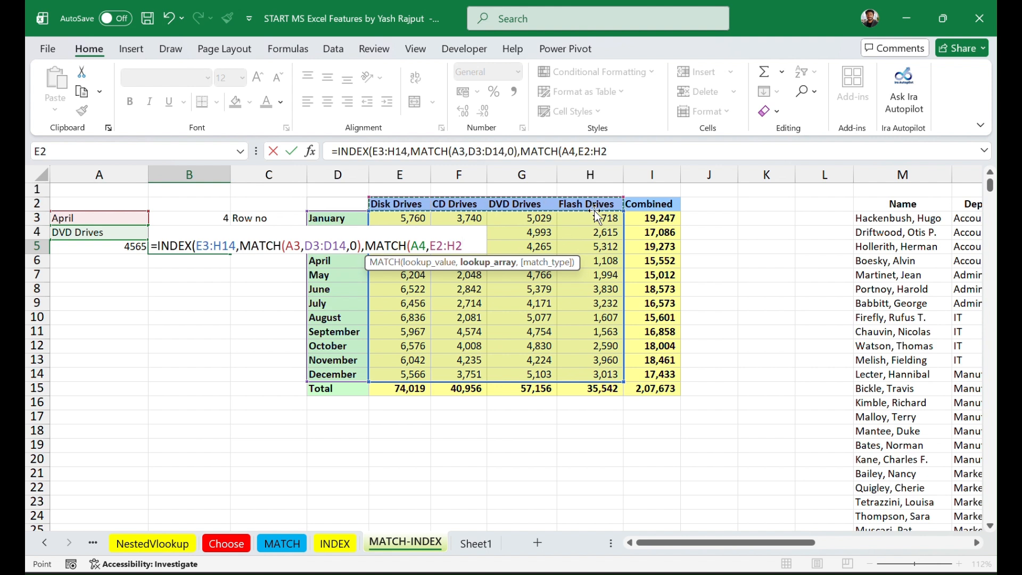
pyautogui.write(',')
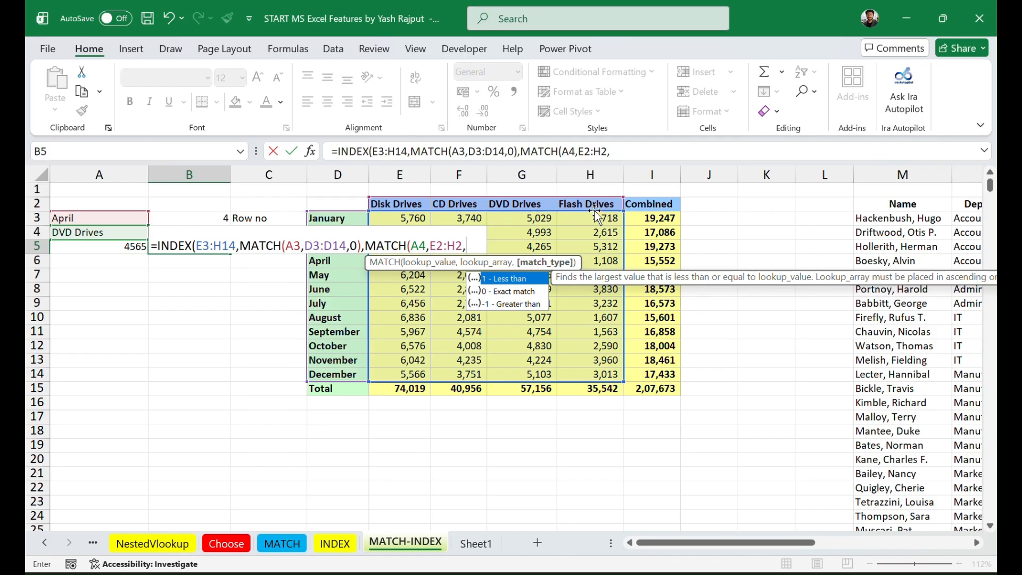
pyautogui.write('0')
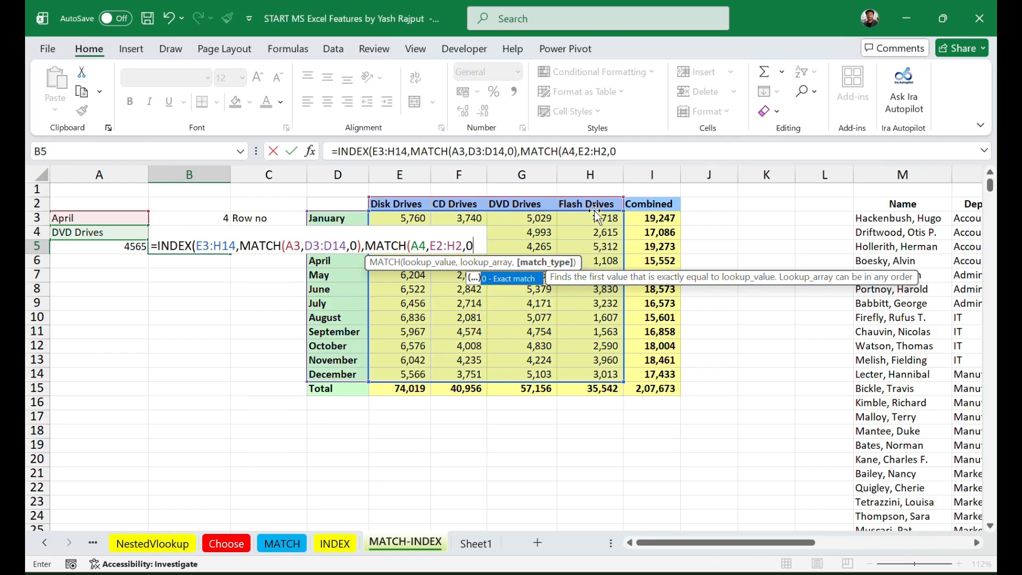
pyautogui.write(')')
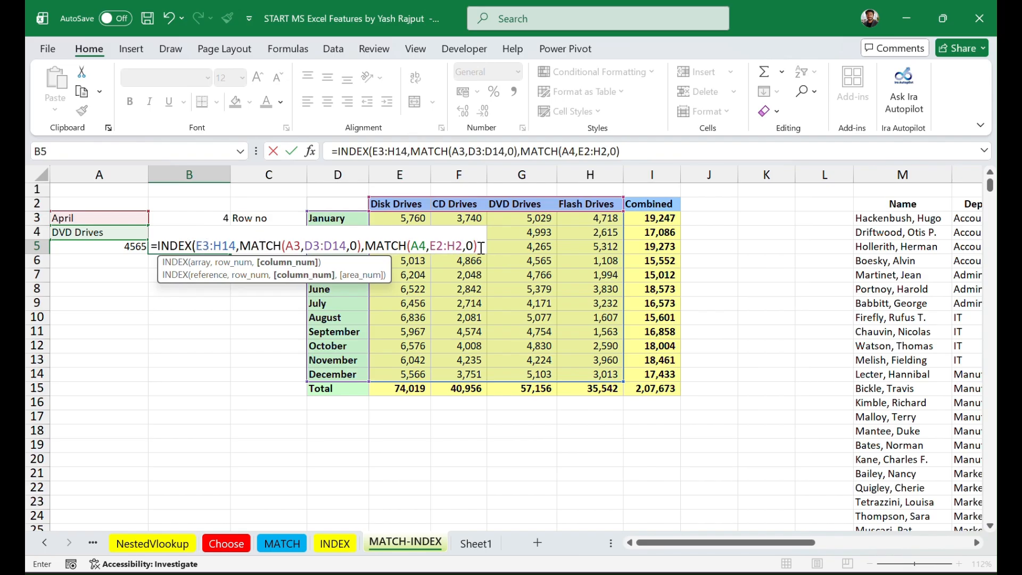
pyautogui.write(')')
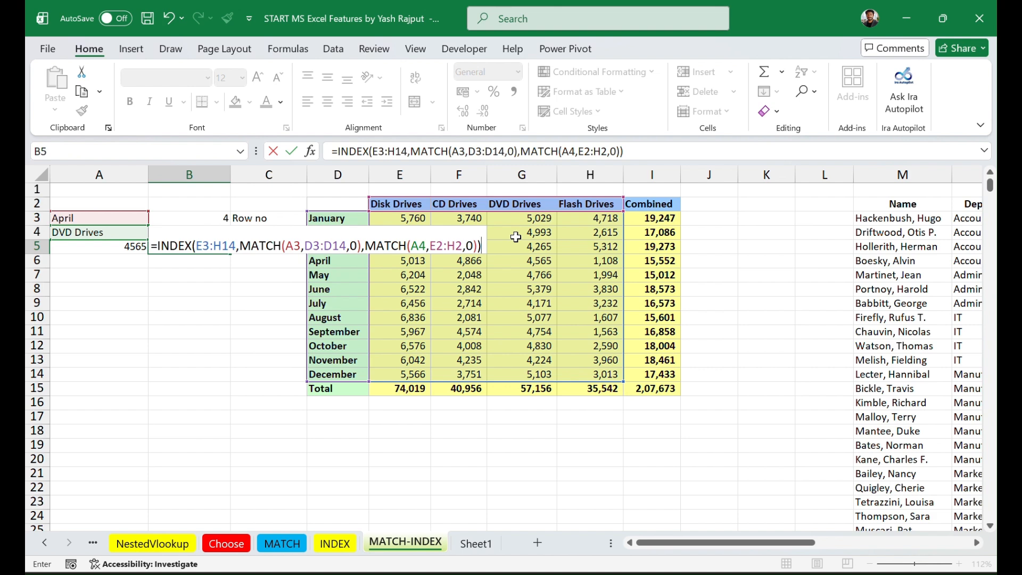
pyautogui.press('Return')
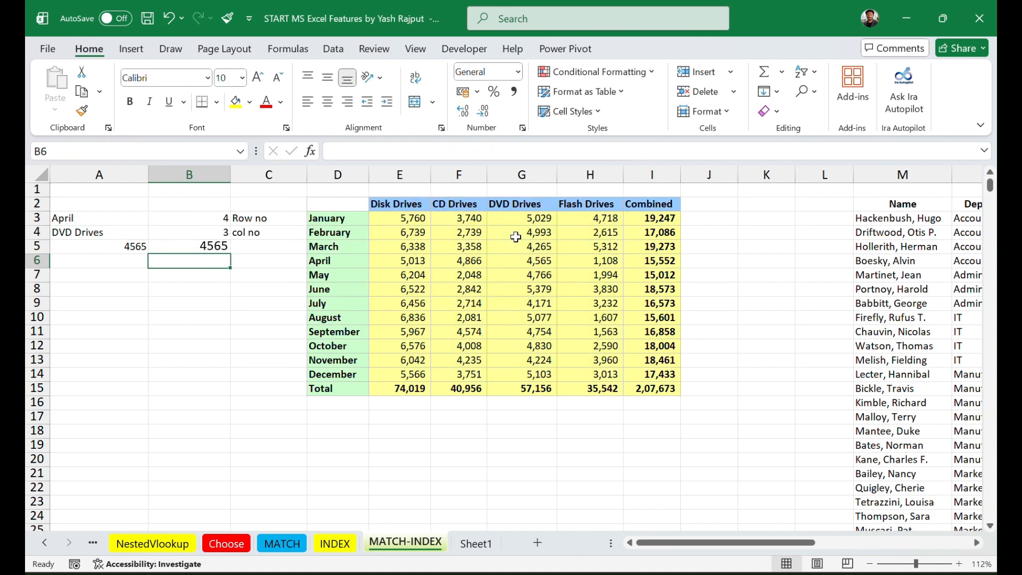
pyautogui.click(207, 246)
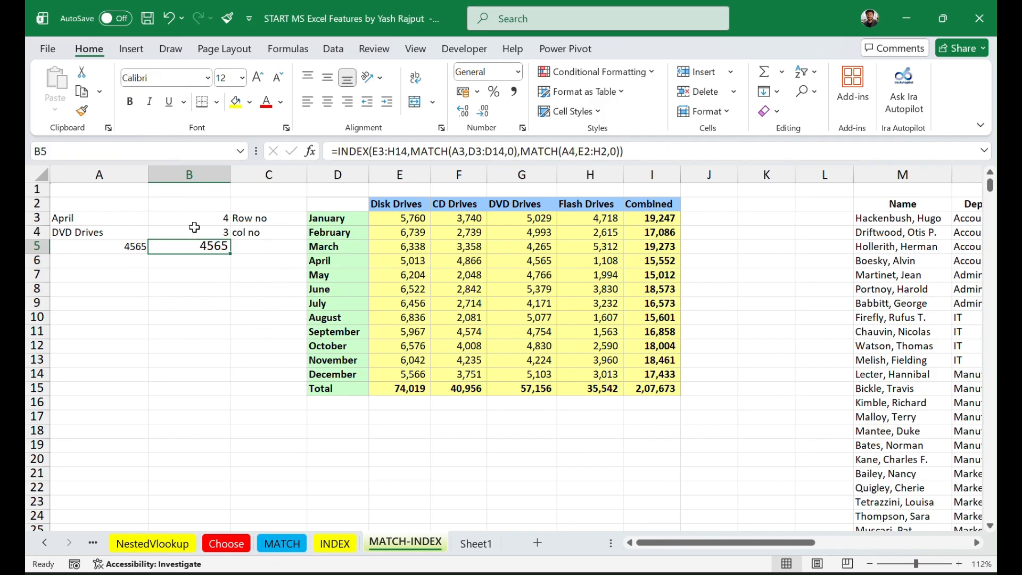
# Step: Clear the separate row and column MATCH formulas from B3 and B4
pyautogui.click(217, 220)
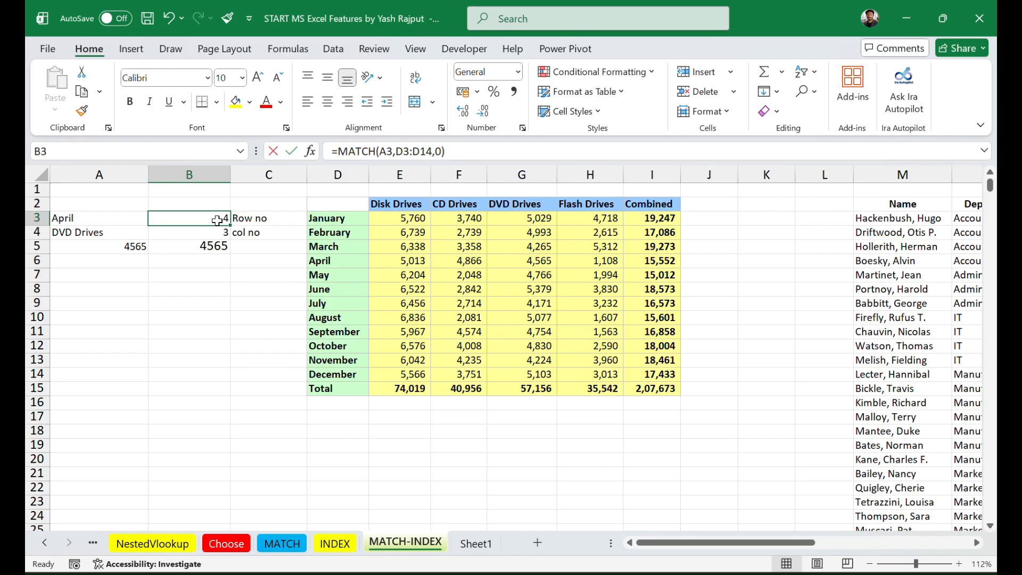
pyautogui.doubleClick(218, 220)
pyautogui.press('Return')
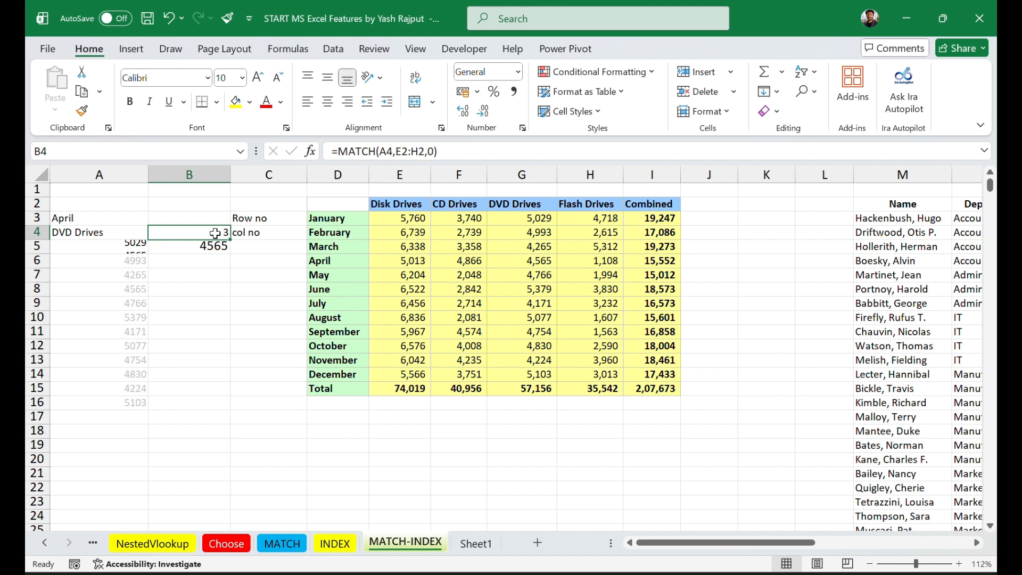
pyautogui.press('BackSpace')
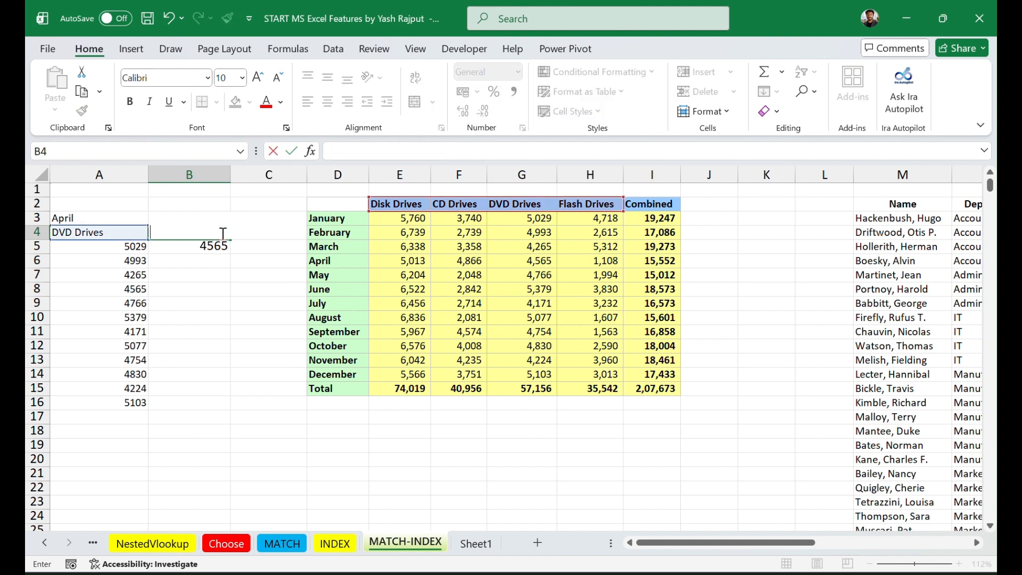
pyautogui.press('F2')
pyautogui.click(251, 302)
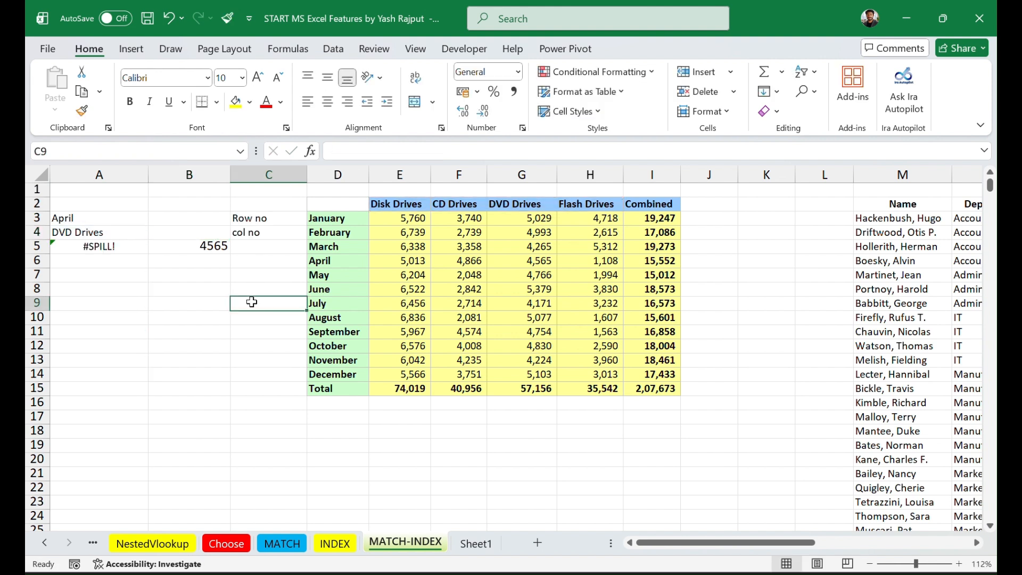
# Step: Clear the INDEX formula that depends on B3 and B4 from A5
pyautogui.click(115, 252)
pyautogui.click(166, 416)
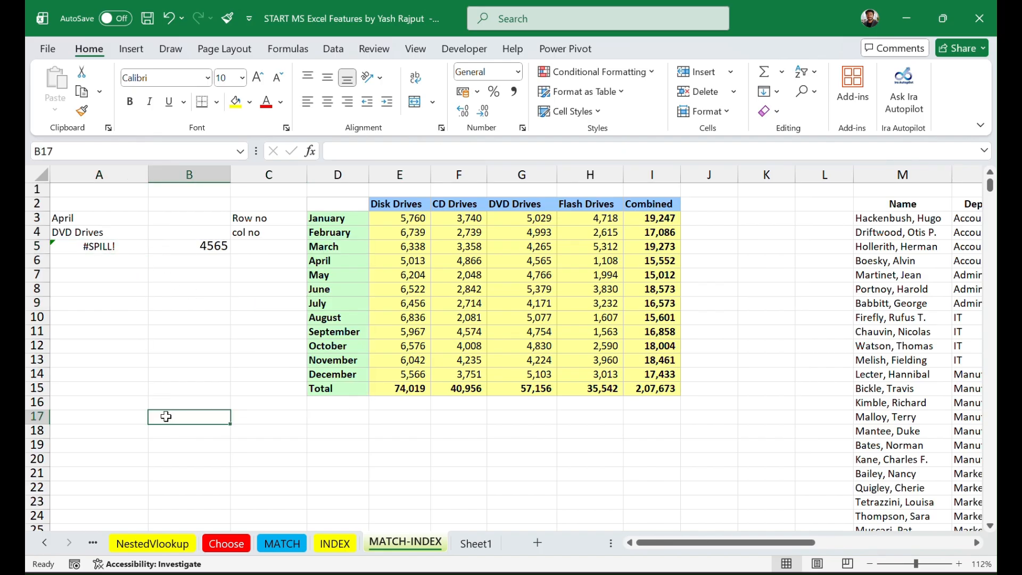
pyautogui.click(95, 248)
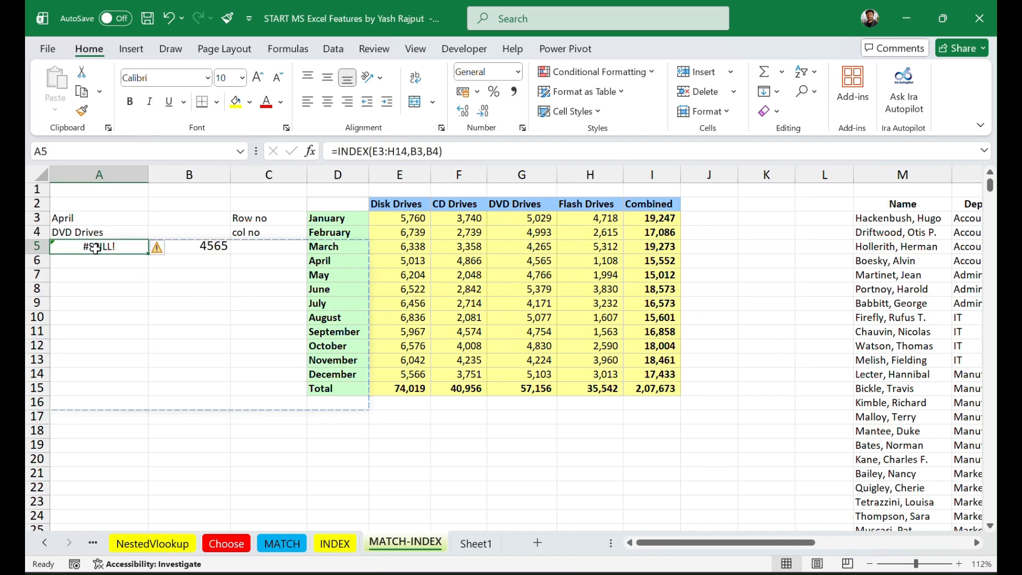
pyautogui.doubleClick(96, 249)
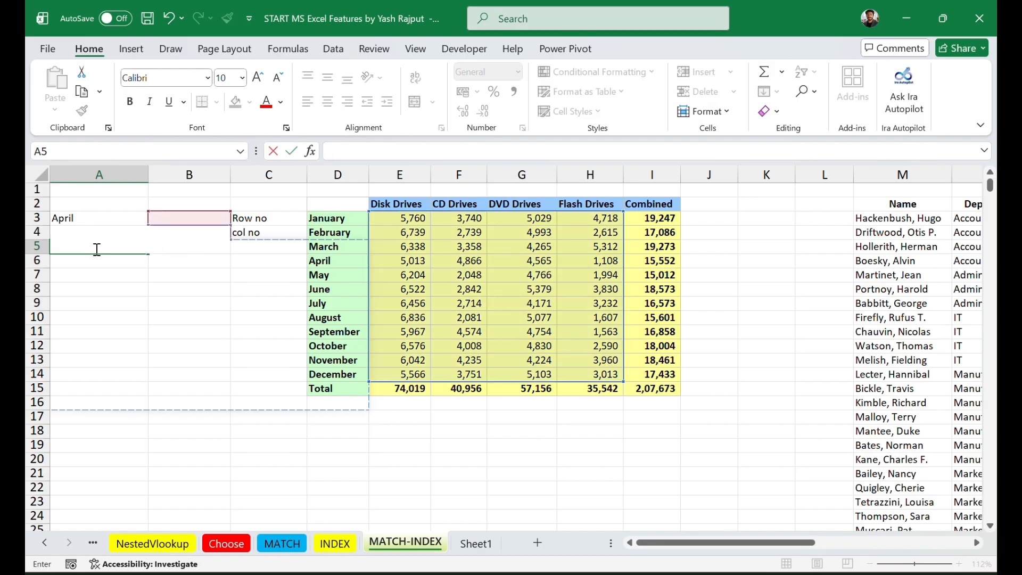
pyautogui.click(150, 420)
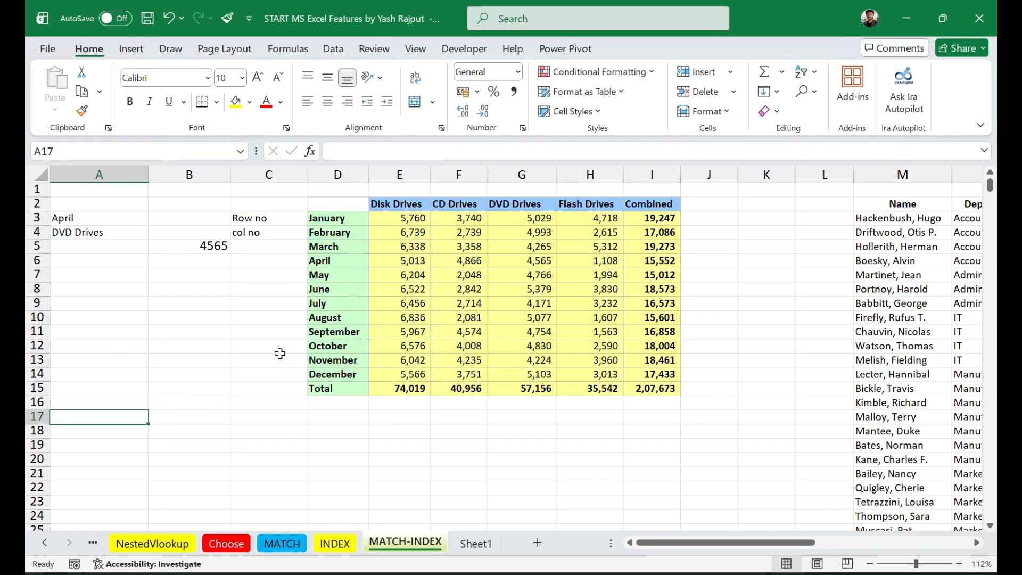
# Step: Clear the "Row no" and "col no" labels from C3 and C4, and review the B5 formula with its lookup cells A3 and A4
pyautogui.click(255, 219)
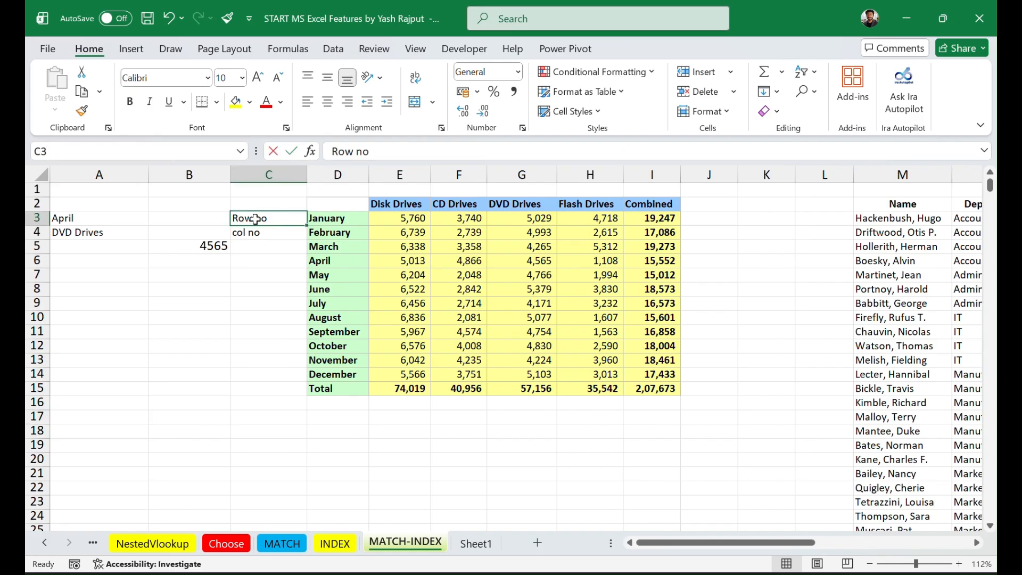
pyautogui.click(270, 234)
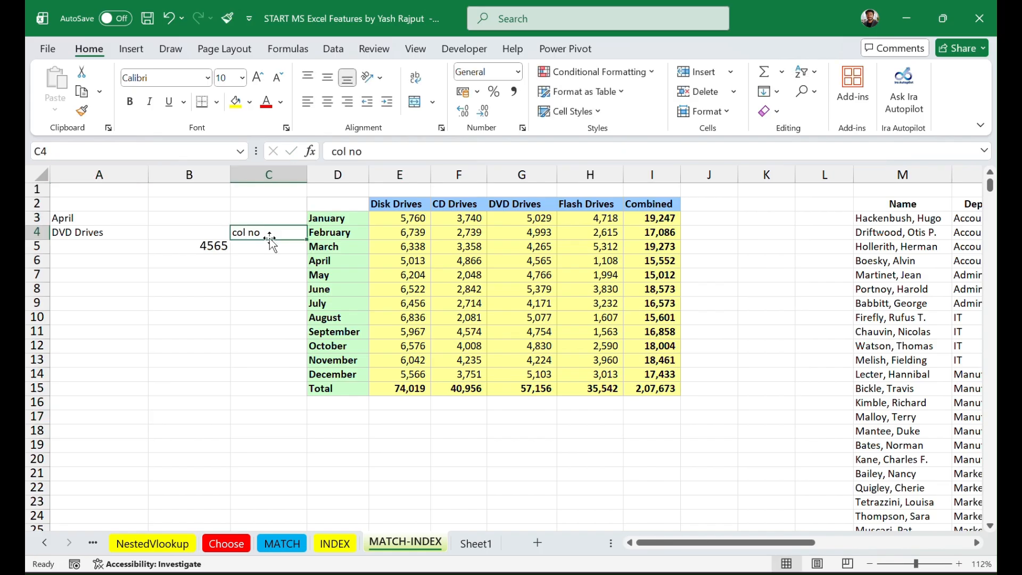
pyautogui.click(215, 243)
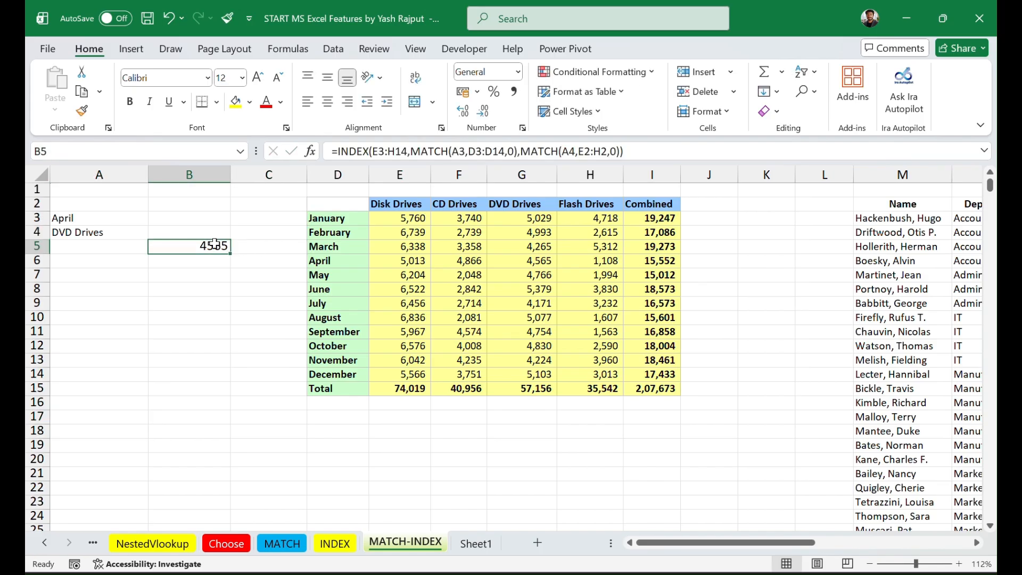
pyautogui.click(81, 218)
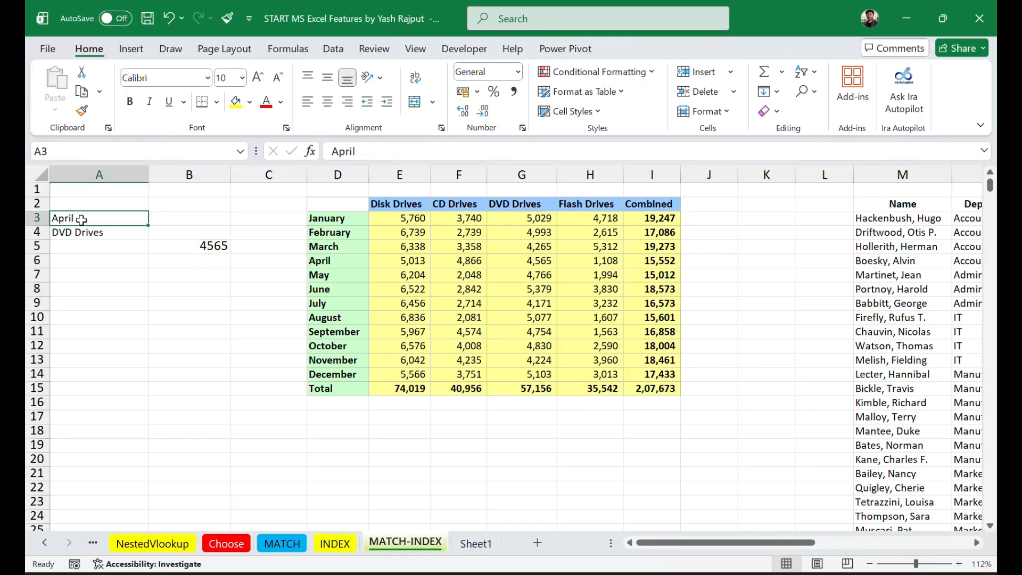
pyautogui.click(84, 232)
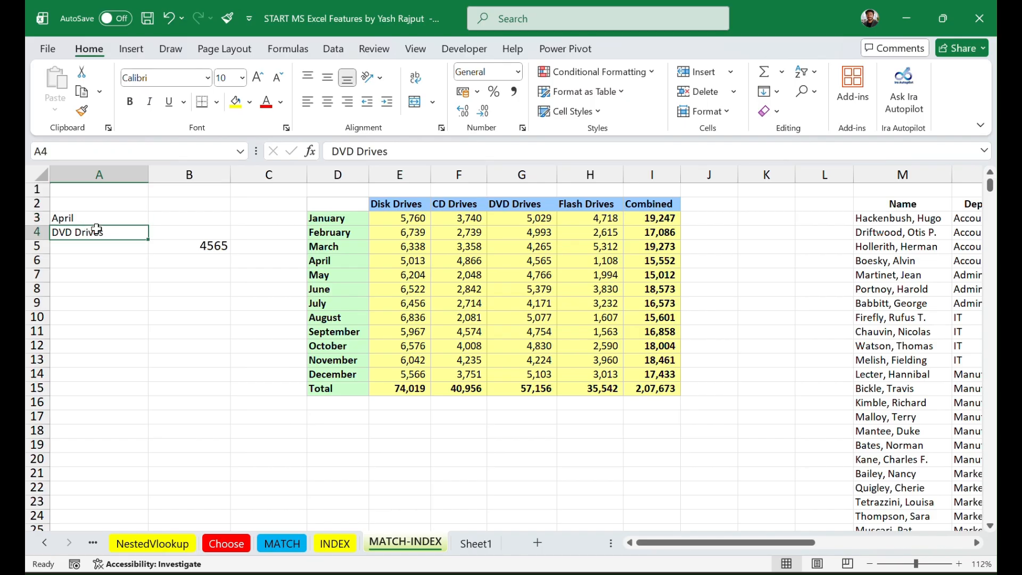
pyautogui.click(201, 246)
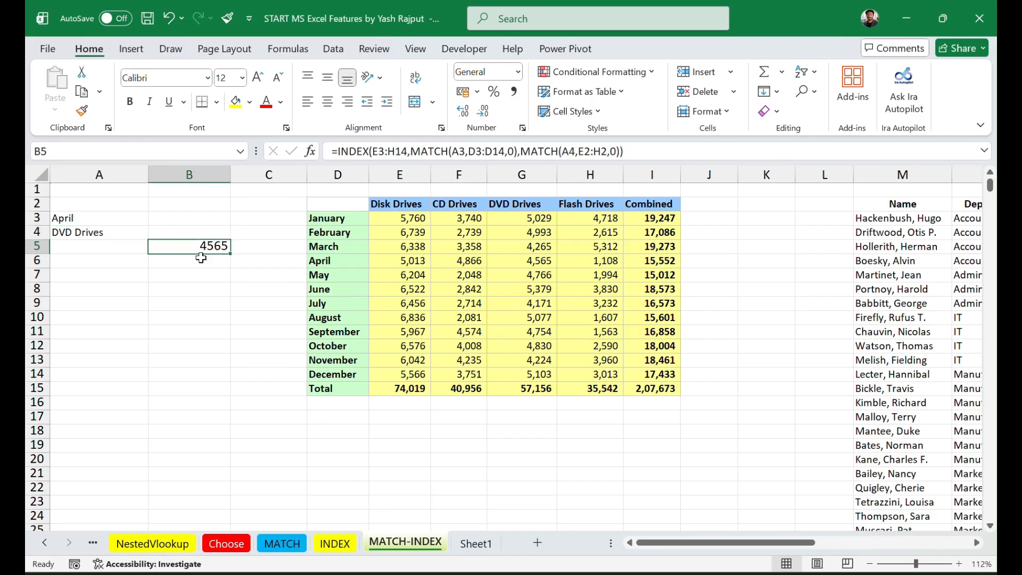
pyautogui.click(209, 359)
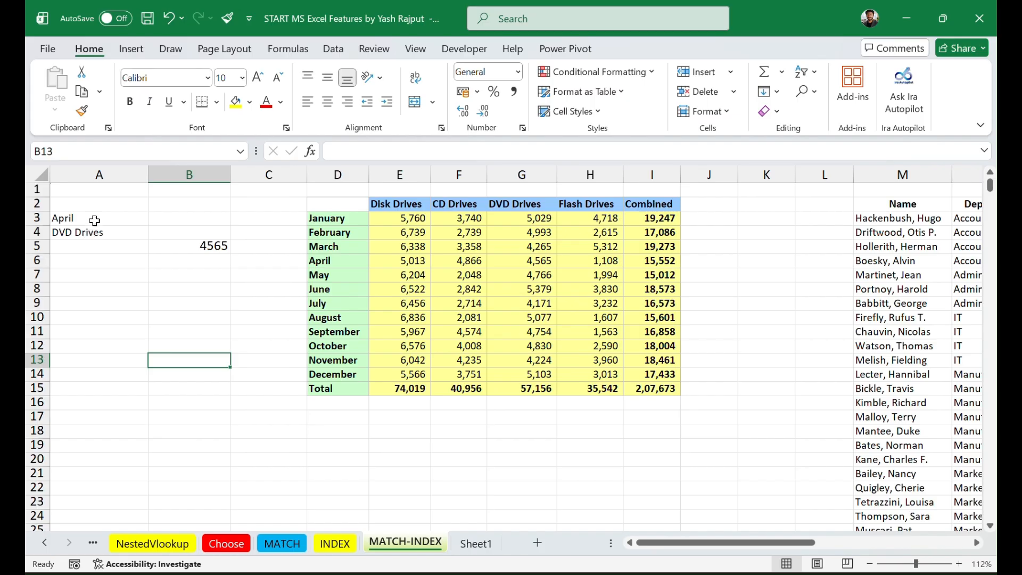
# Step: Add list data validation to A3 using the months in D3:D14 as the source, and check its dropdown
pyautogui.click(92, 221)
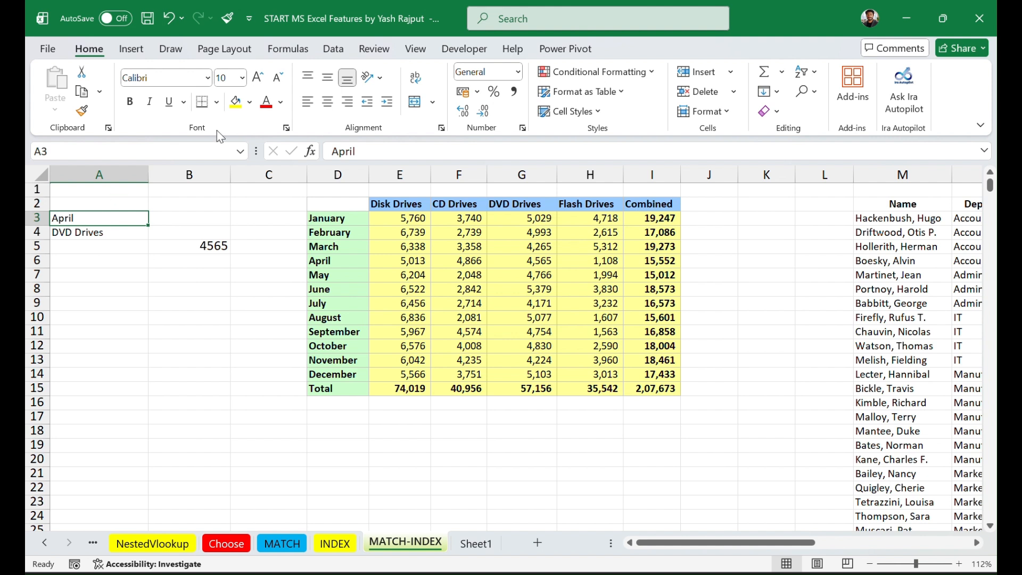
pyautogui.click(332, 49)
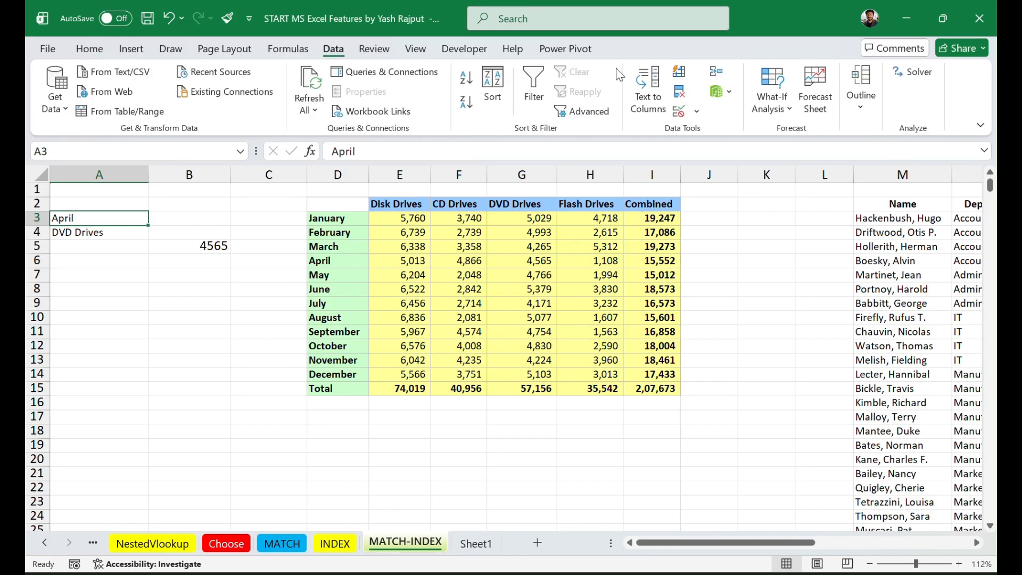
pyautogui.click(679, 114)
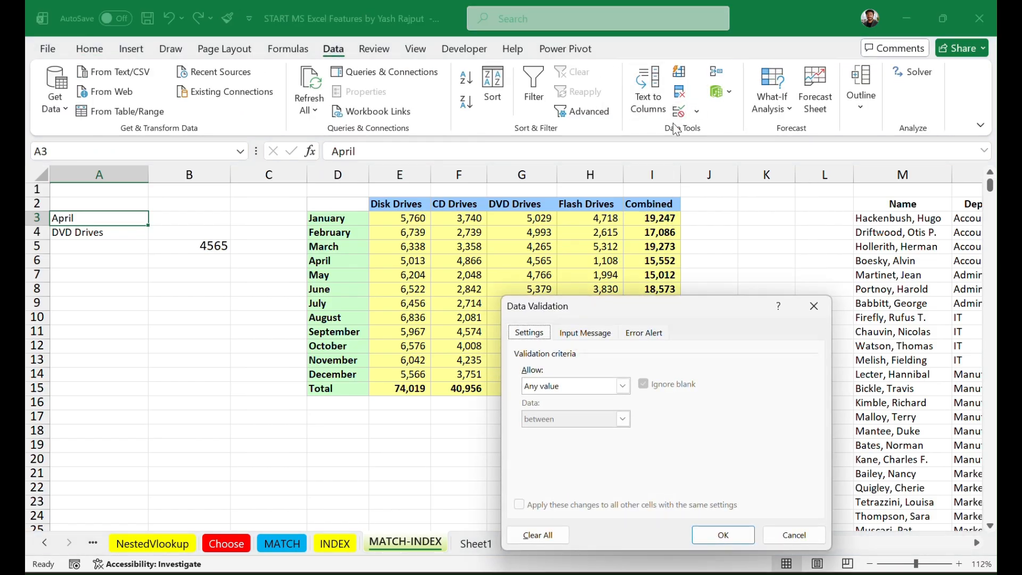
pyautogui.click(622, 386)
pyautogui.click(576, 429)
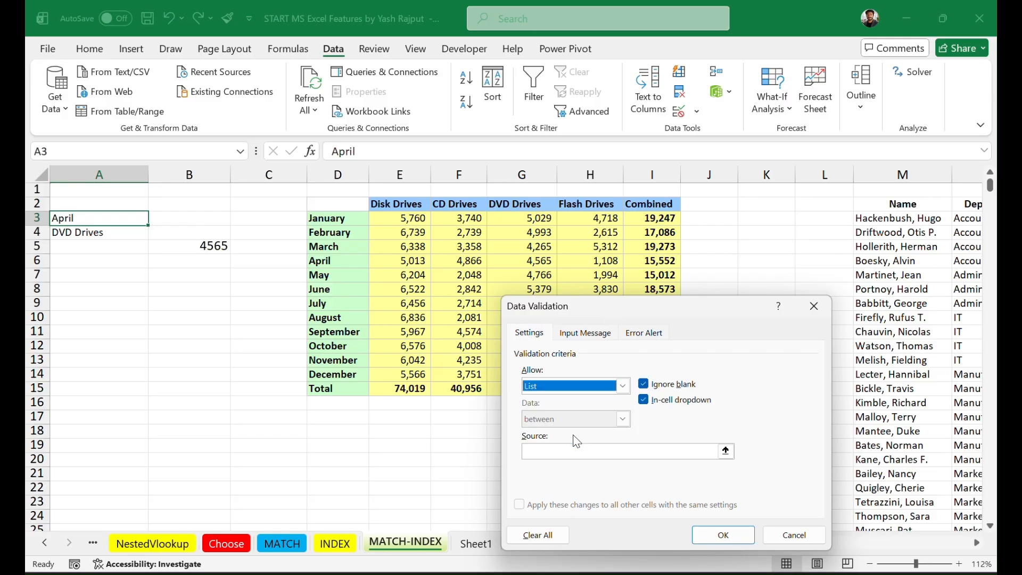
pyautogui.click(574, 450)
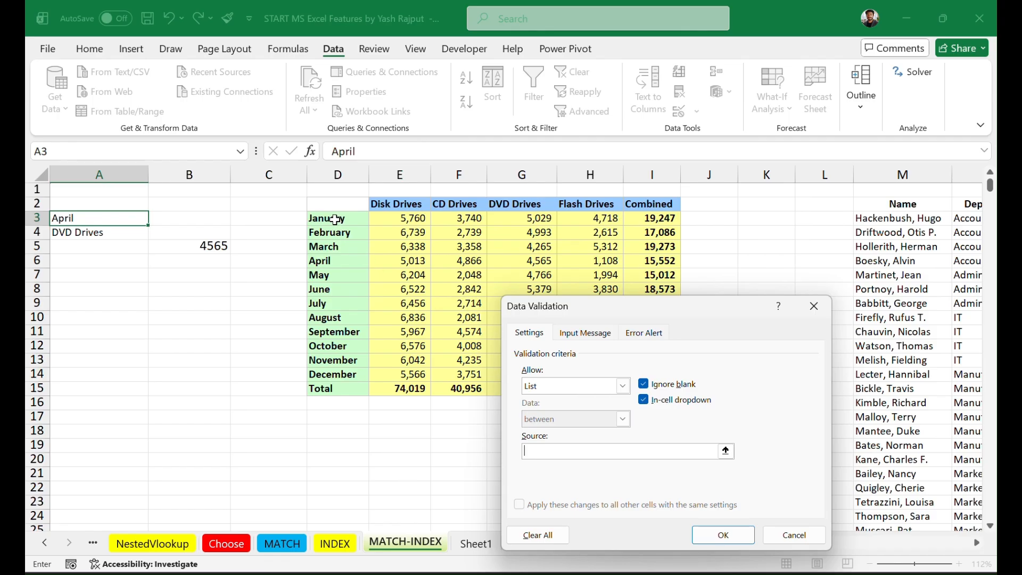
pyautogui.moveTo(335, 219); pyautogui.dragTo(342, 371)
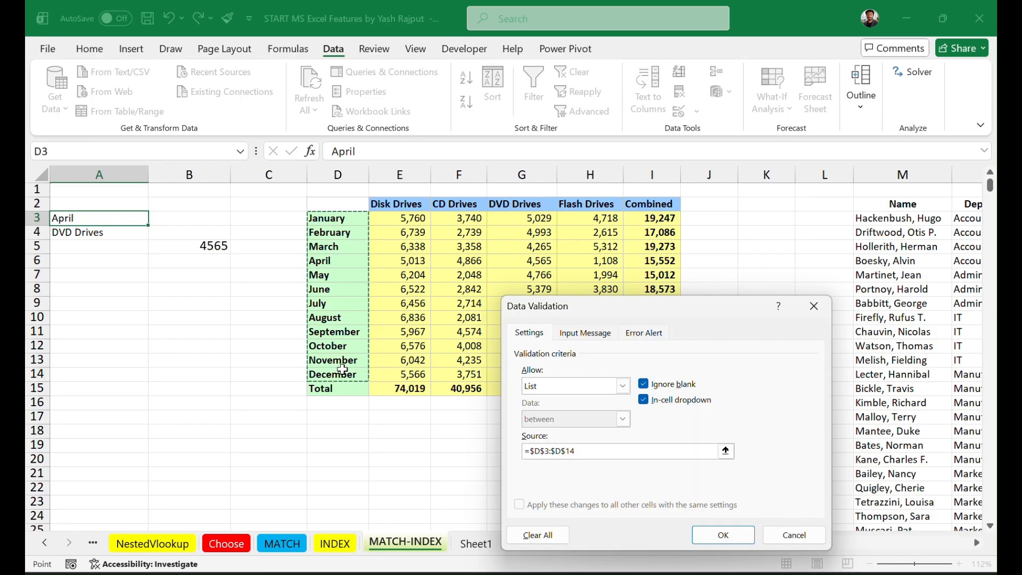
pyautogui.click(721, 537)
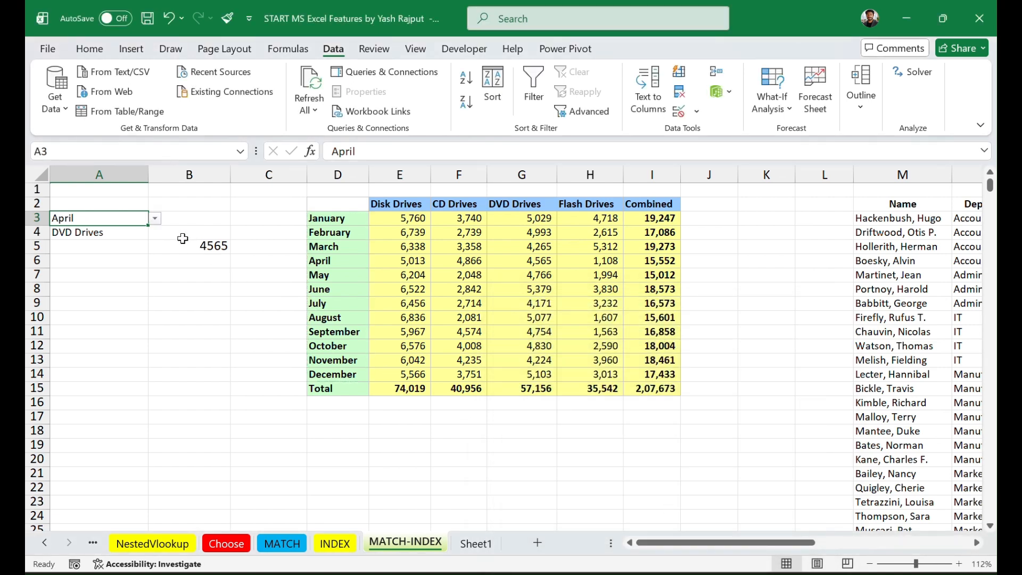
pyautogui.click(154, 220)
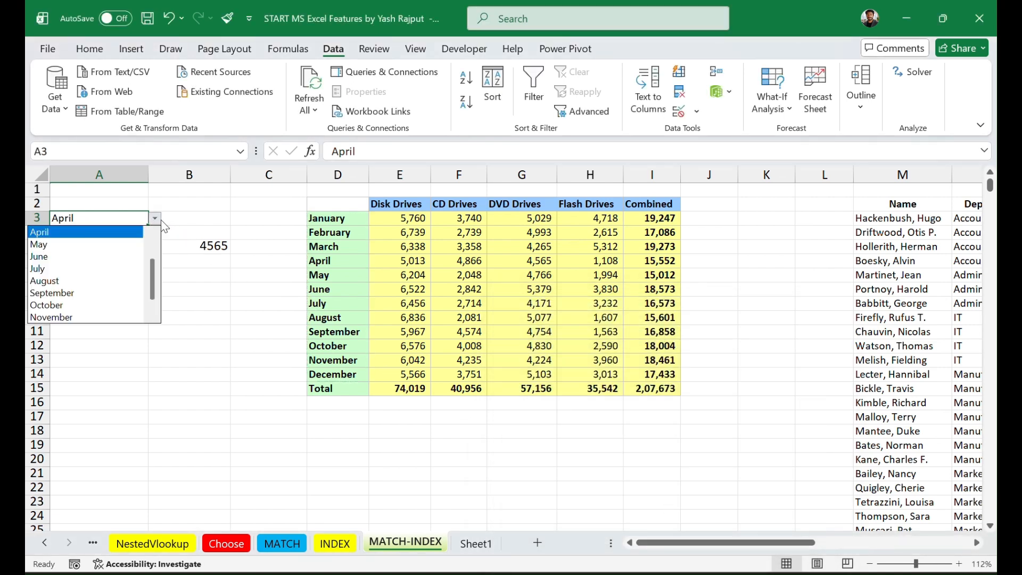
pyautogui.click(197, 220)
# Step: Add list data validation to A4 using the drive type headers in E2:H2 as the source
pyautogui.click(121, 232)
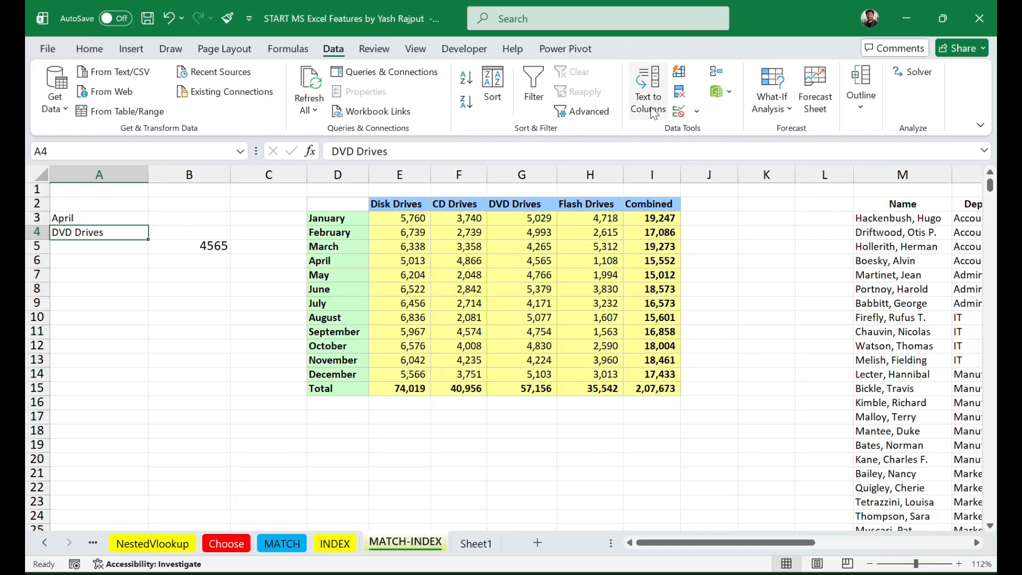
pyautogui.click(680, 113)
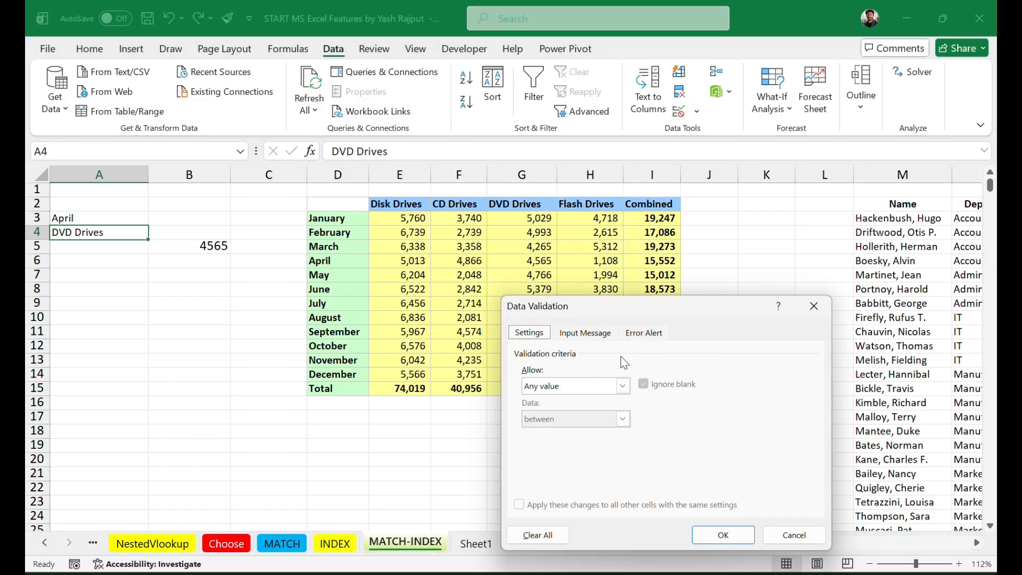
pyautogui.click(622, 386)
pyautogui.click(548, 432)
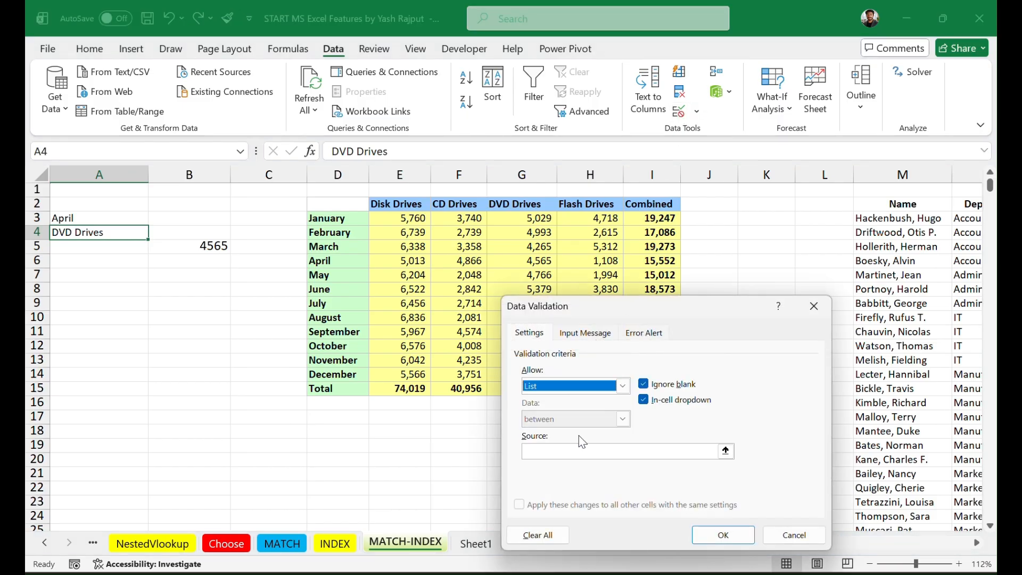
pyautogui.click(593, 451)
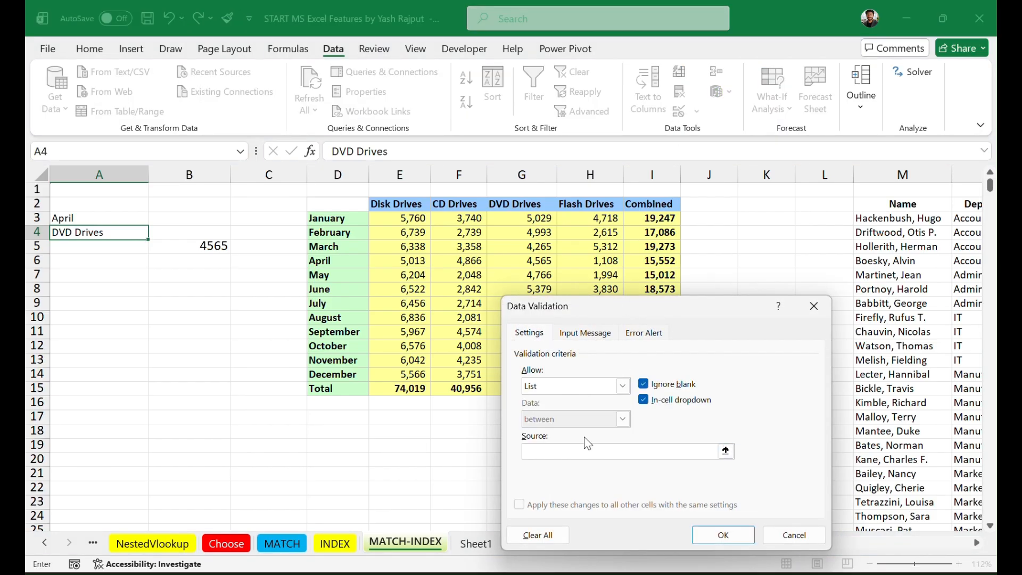
pyautogui.moveTo(399, 204); pyautogui.dragTo(580, 204)
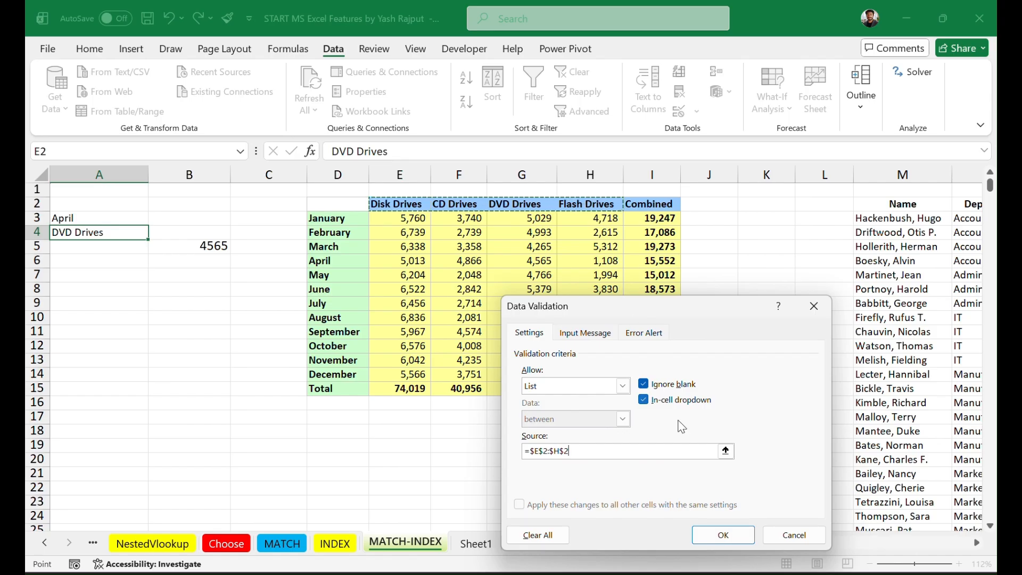
pyautogui.click(732, 539)
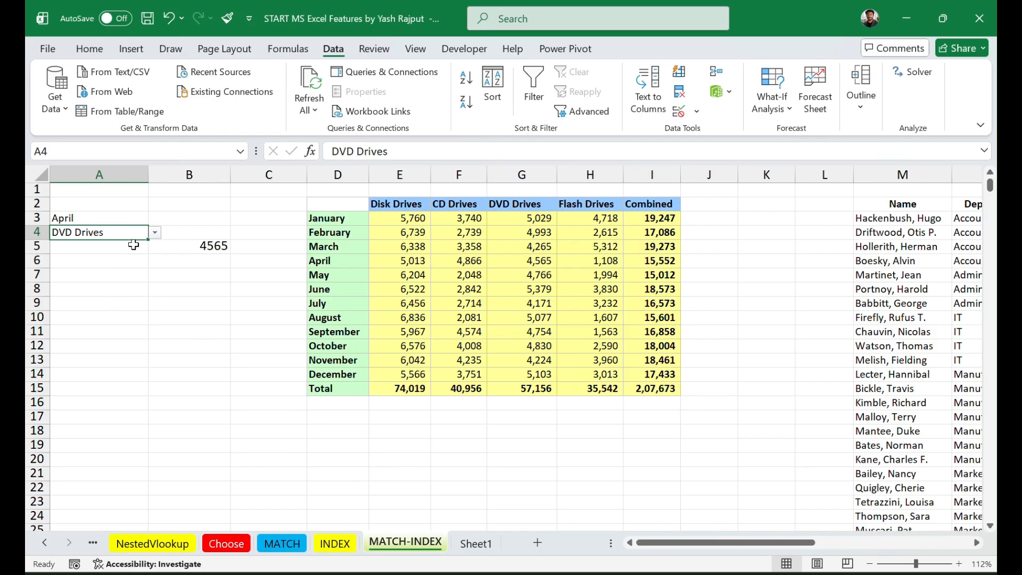
# Step: Test the month dropdown in A3 by choosing June, followed by September
pyautogui.click(127, 219)
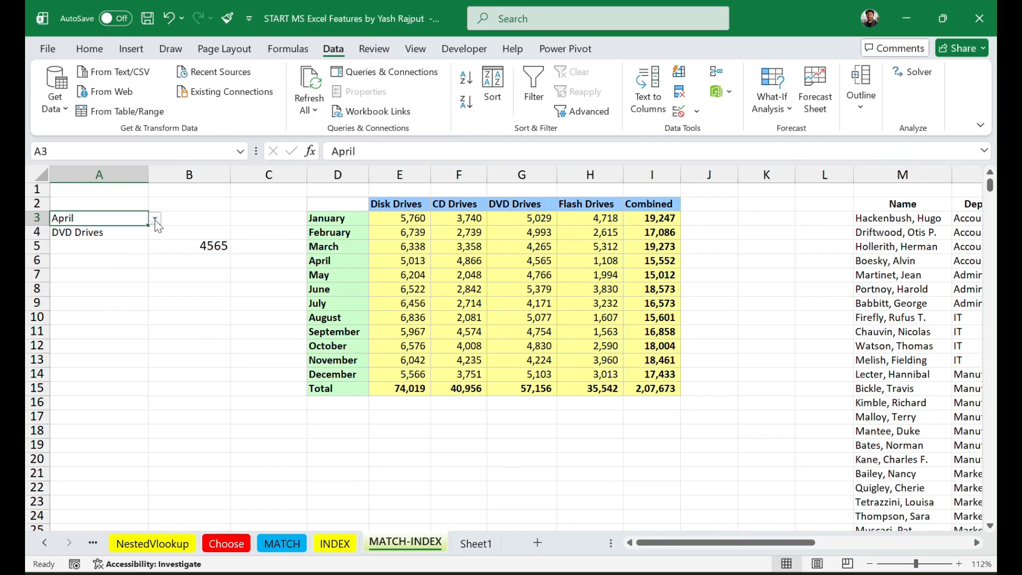
pyautogui.click(155, 219)
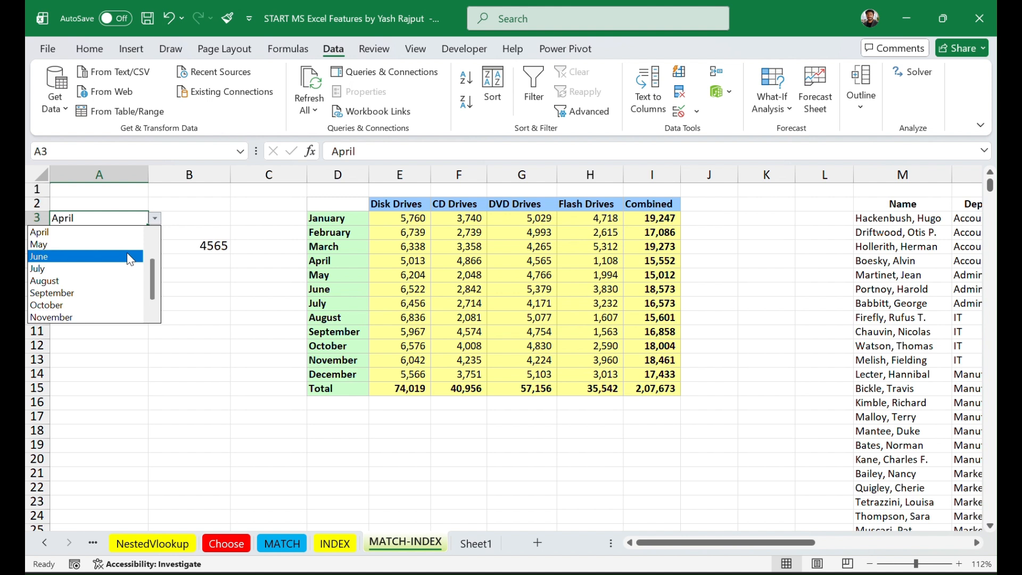
pyautogui.click(213, 221)
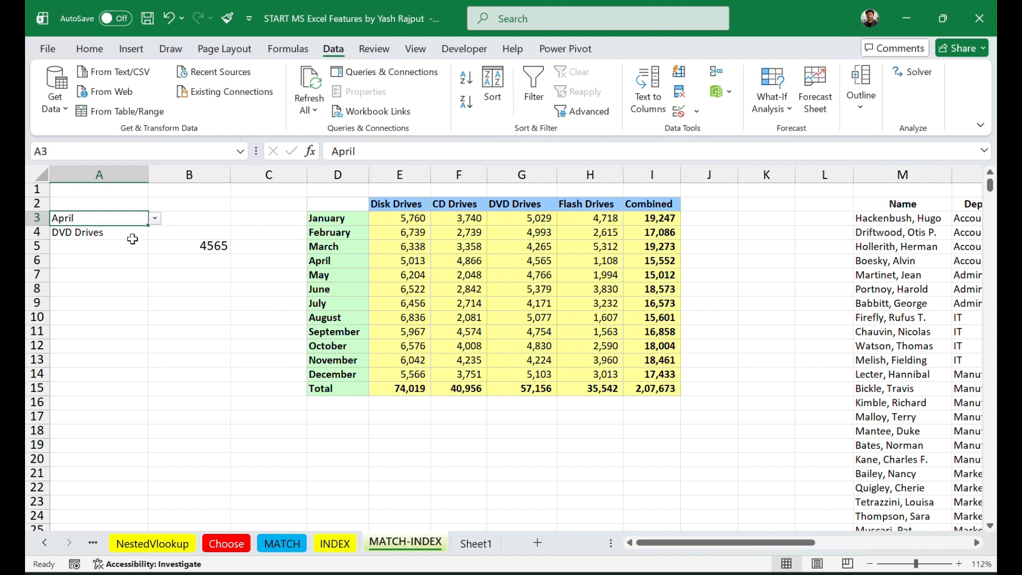
pyautogui.click(154, 218)
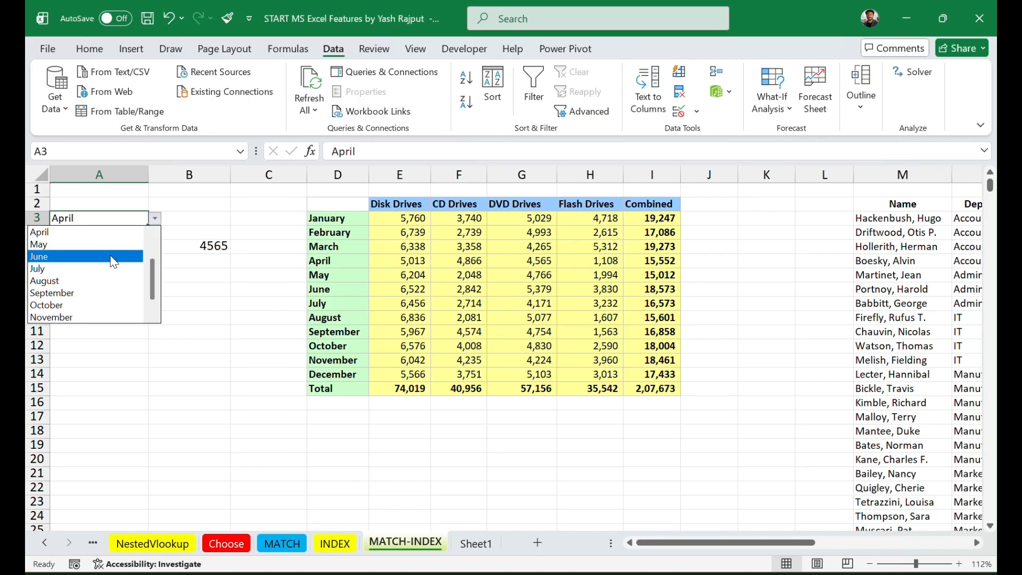
pyautogui.click(114, 259)
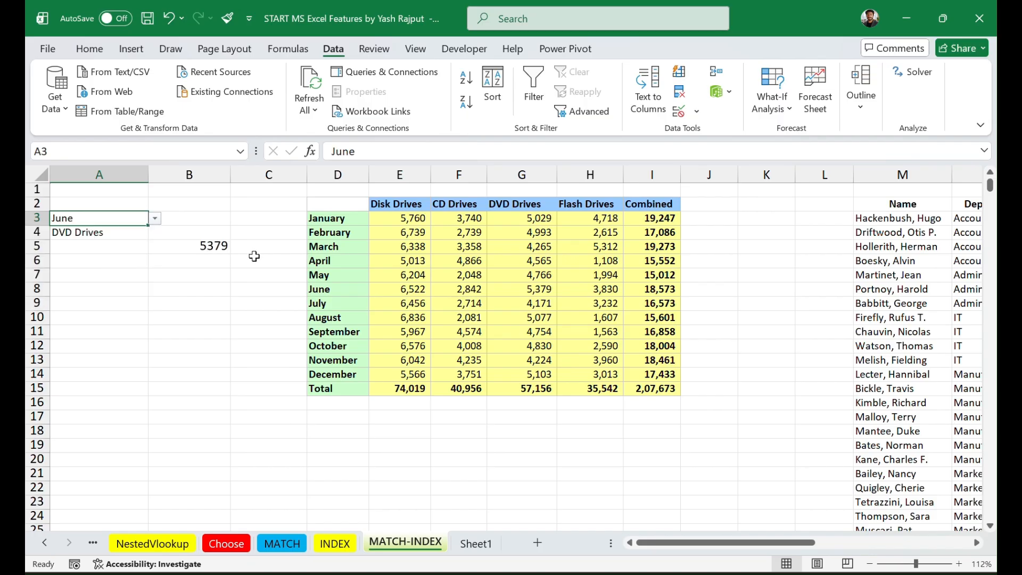
pyautogui.click(155, 218)
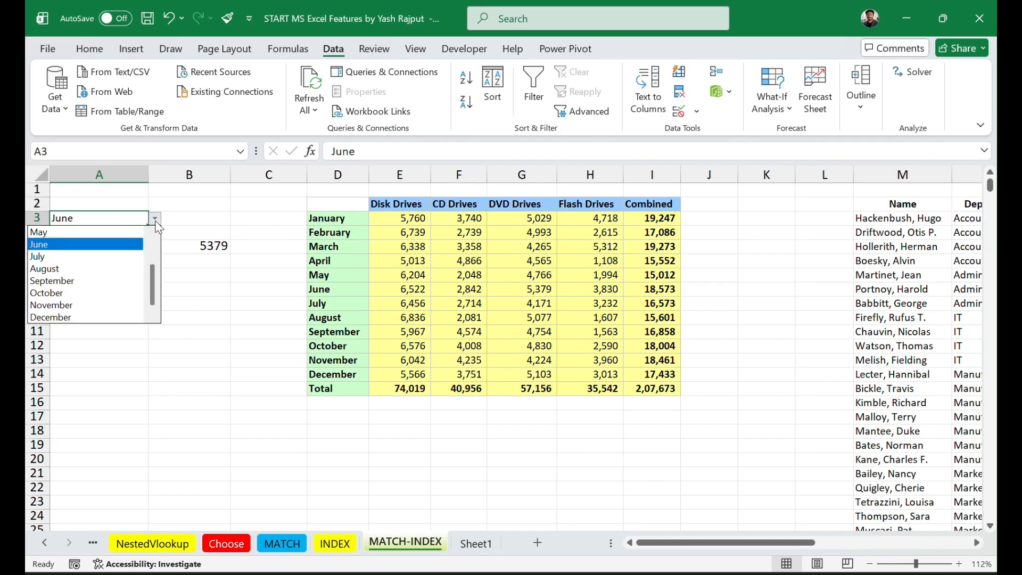
pyautogui.click(95, 283)
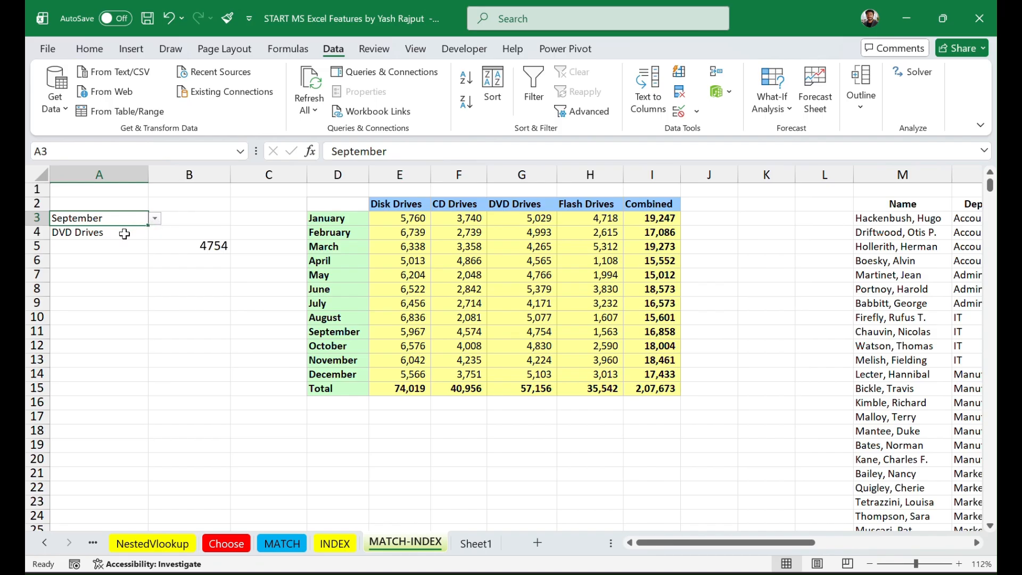
# Step: Test the drive type dropdown in A4 by choosing Disk Drives, followed by Flash Drives
pyautogui.click(127, 232)
pyautogui.click(154, 233)
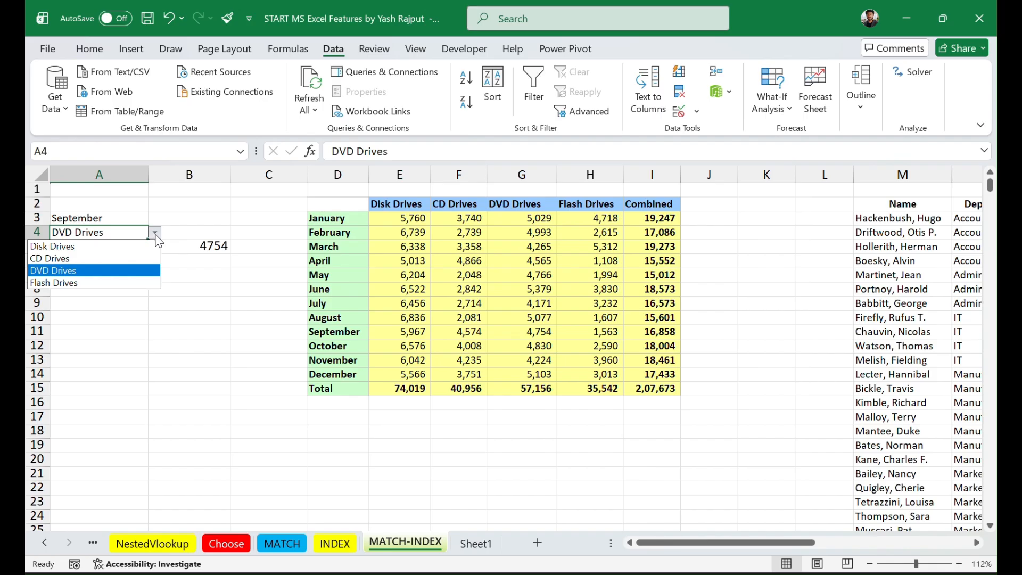
pyautogui.click(135, 246)
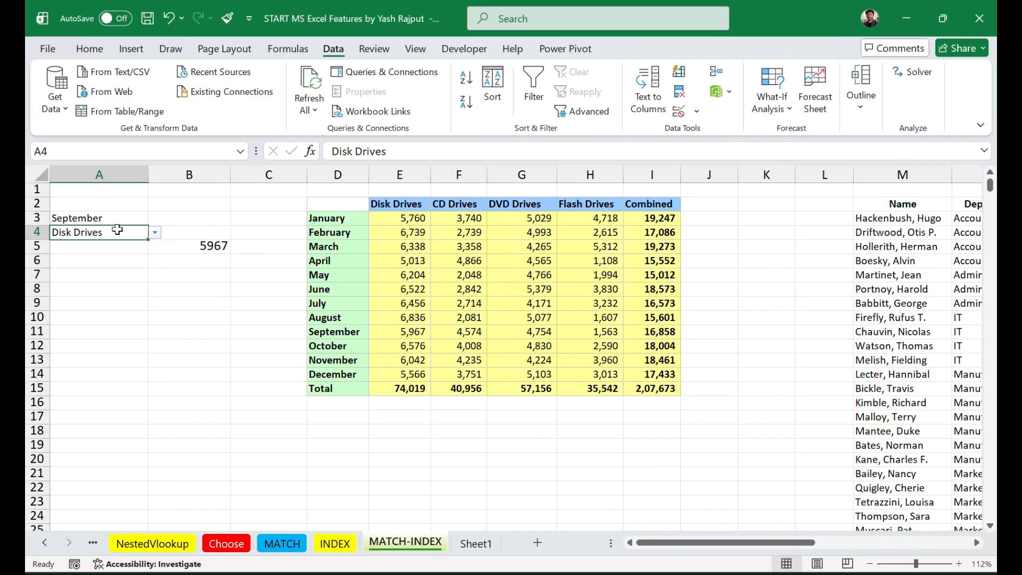
pyautogui.click(155, 232)
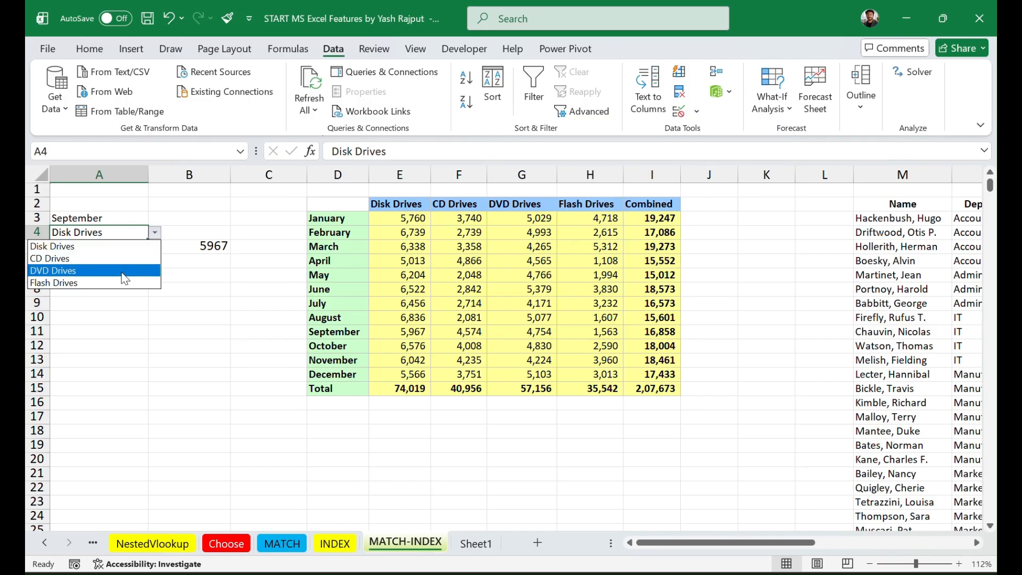
pyautogui.click(123, 283)
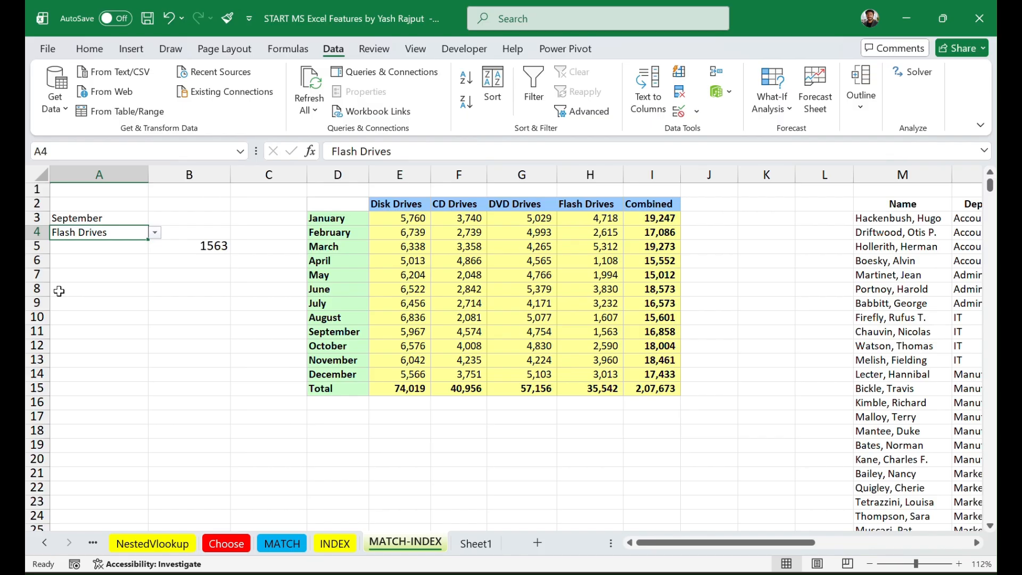
pyautogui.moveTo(58, 291); pyautogui.dragTo(423, 113)
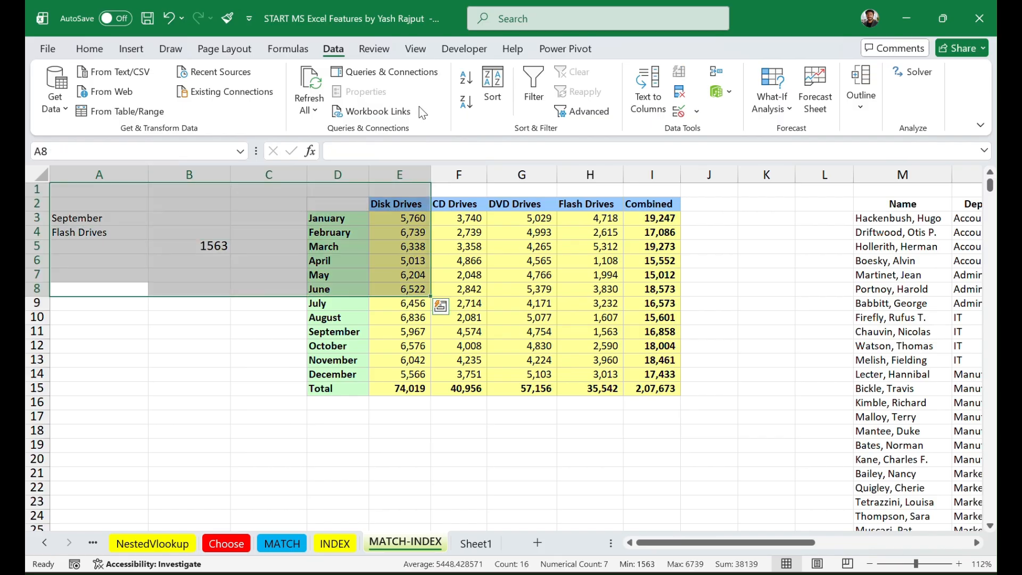
pyautogui.click(255, 302)
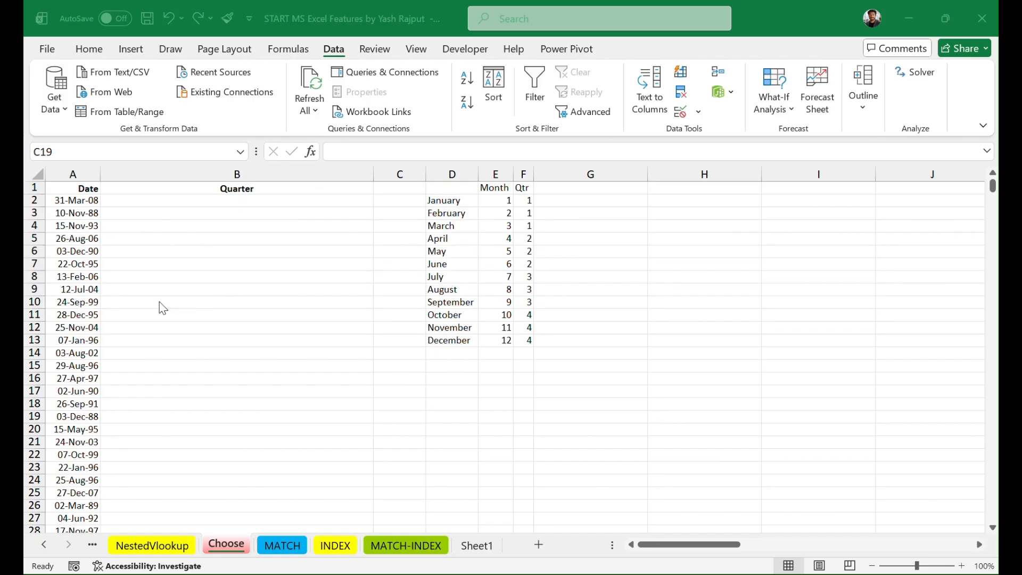
# Step: Enter =MONTH(A2) in B2 to extract the month number of the first date
pyautogui.scroll(-20, 162, 308)
pyautogui.scroll(20, 163, 307)
pyautogui.click(203, 202)
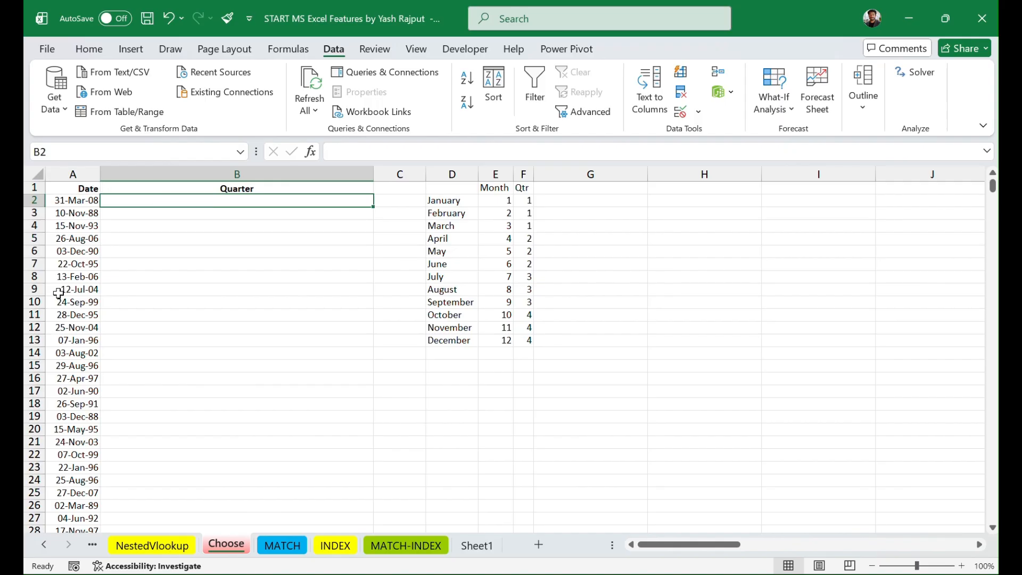
pyautogui.click(73, 174)
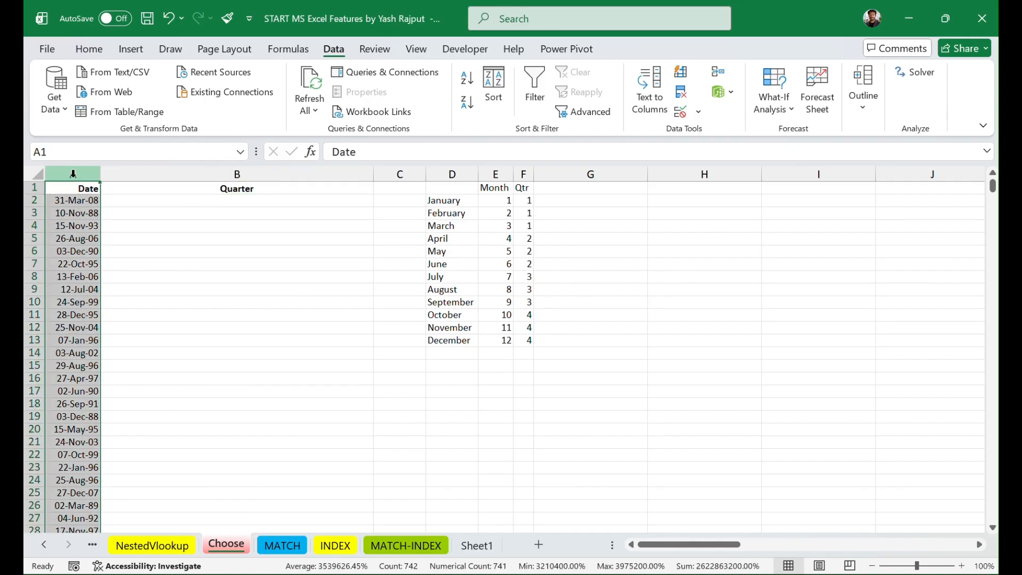
pyautogui.click(152, 201)
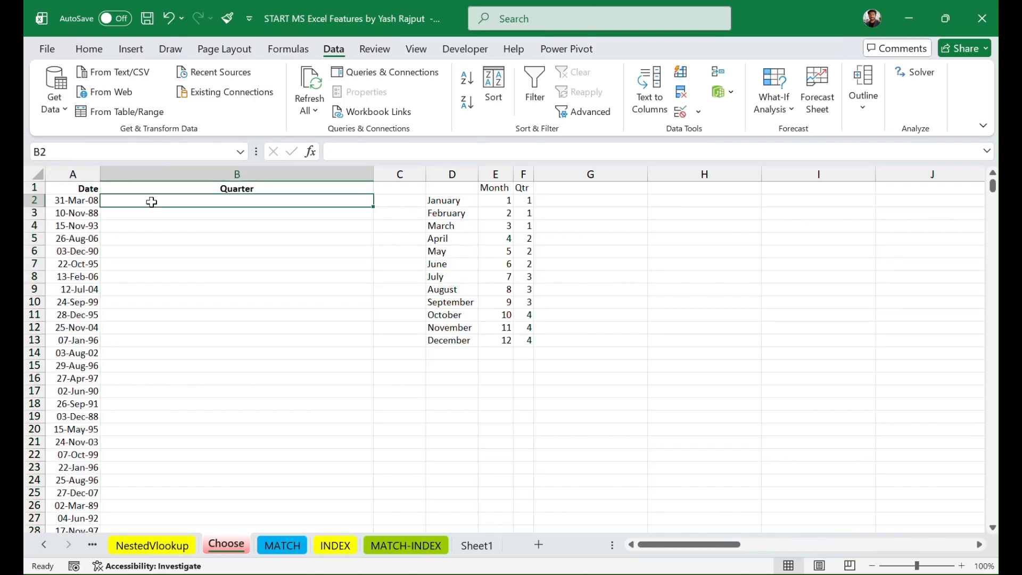
pyautogui.doubleClick(152, 202)
pyautogui.write('=mon')
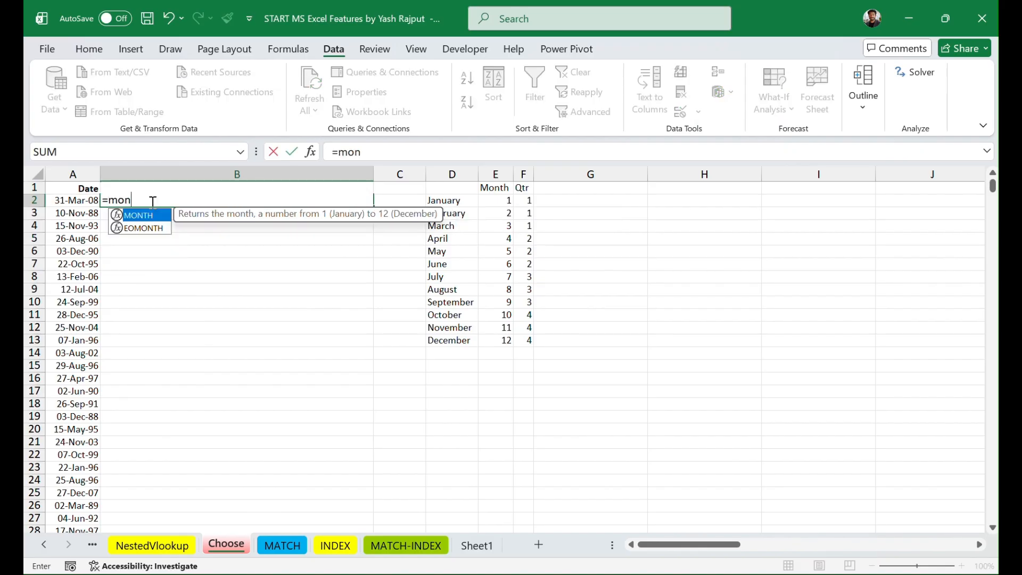
pyautogui.press('Tab')
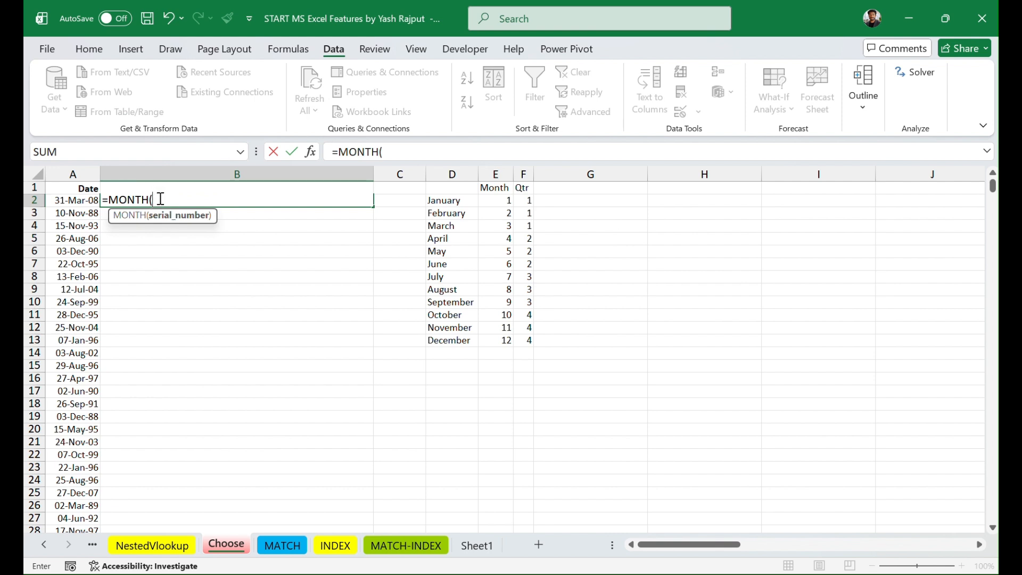
pyautogui.click(80, 199)
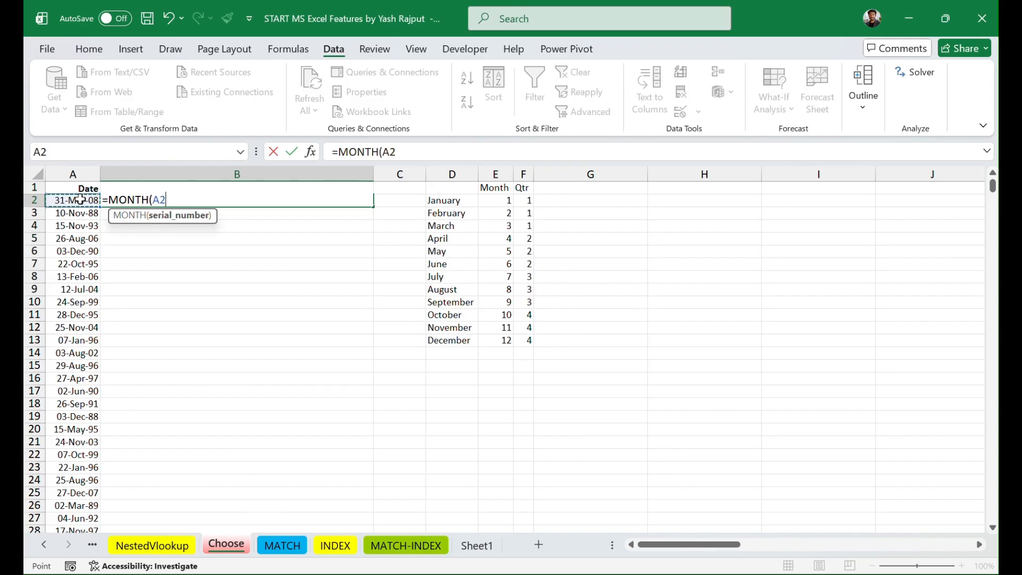
pyautogui.write(')')
pyautogui.press('Return')
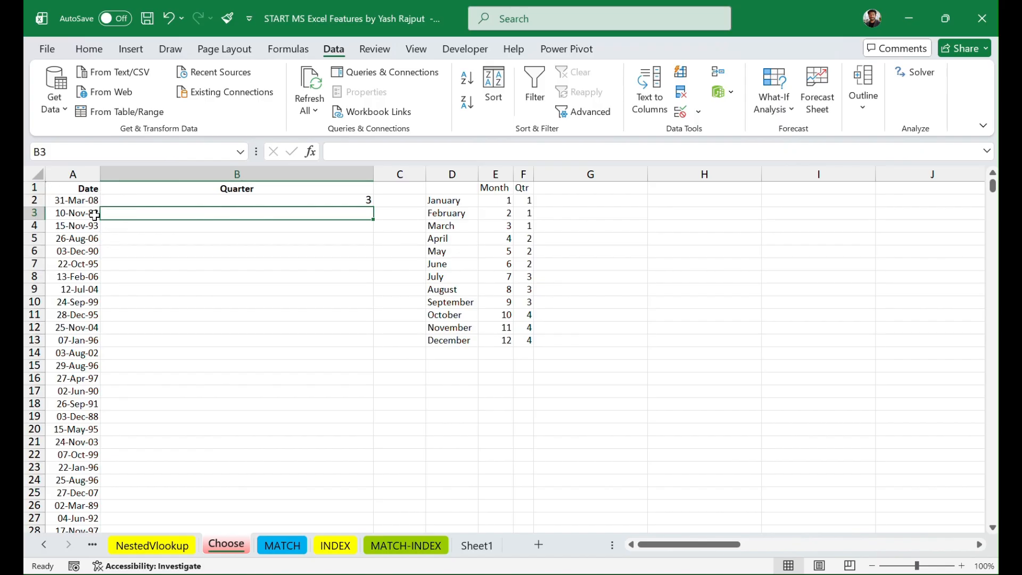
# Step: Fill the MONTH formula from B2 down the Quarter column for all dates and look over the filled rows
pyautogui.click(181, 201)
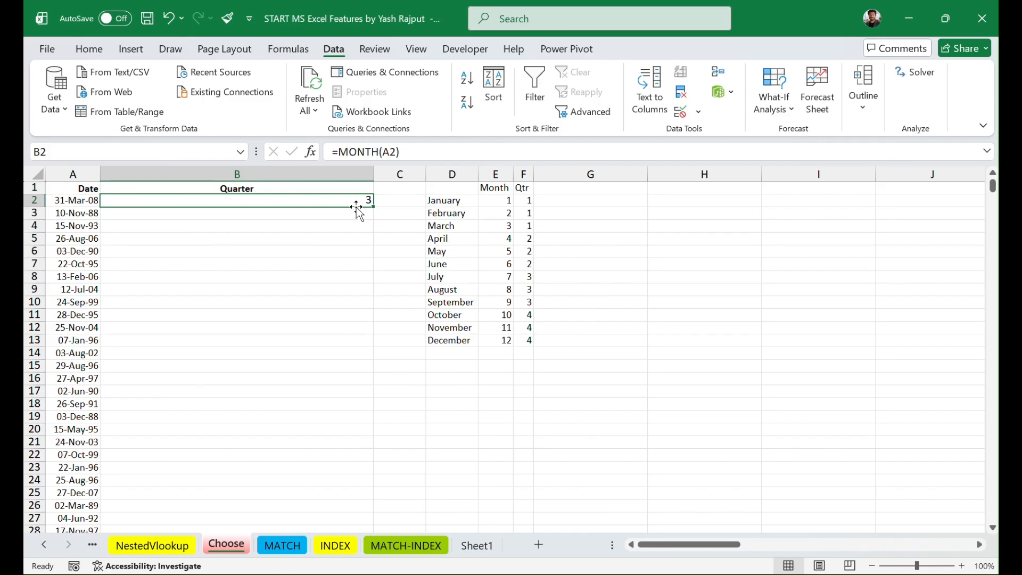
pyautogui.moveTo(375, 207); pyautogui.dragTo(375, 207)
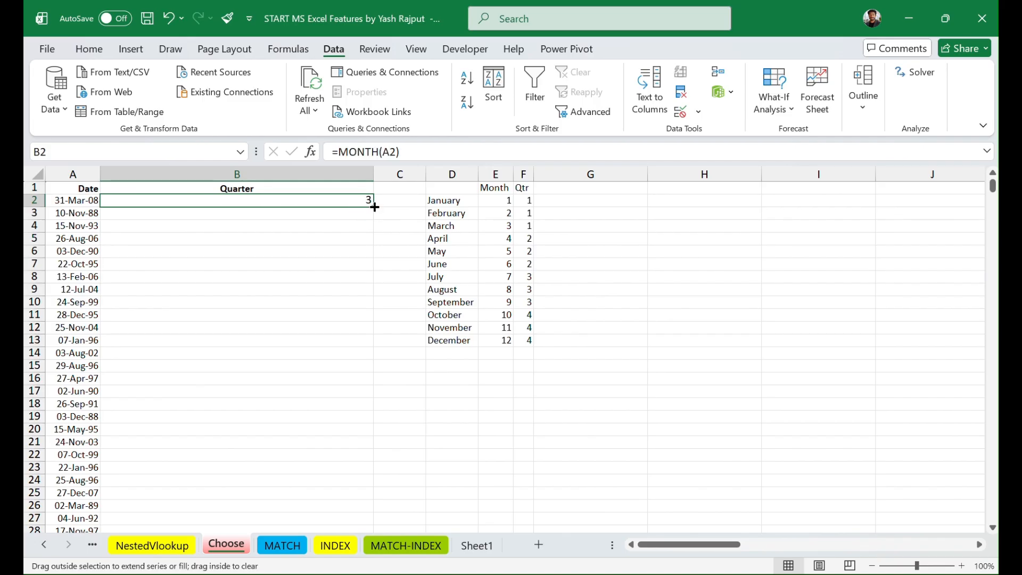
pyautogui.doubleClick(374, 208)
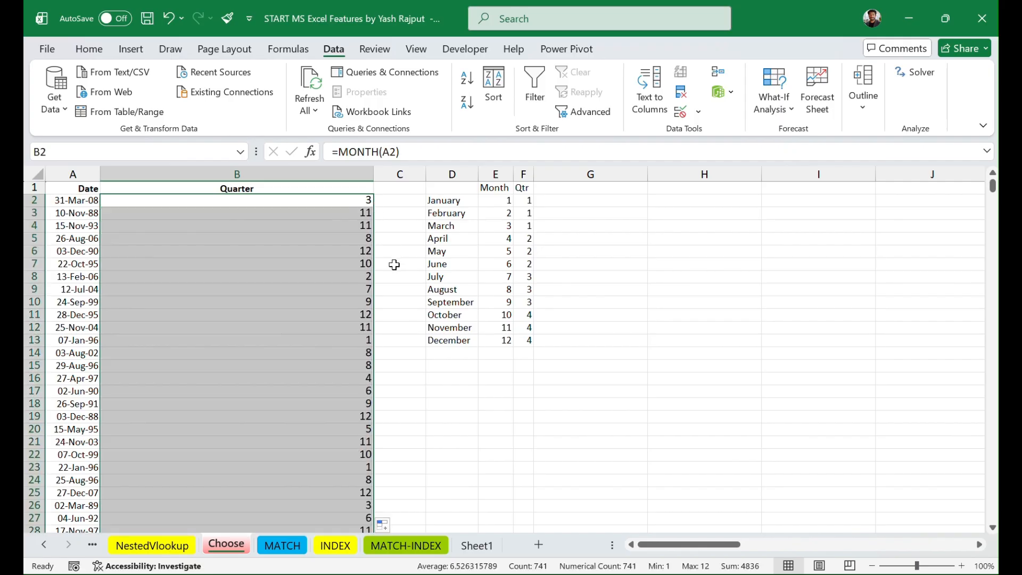
pyautogui.scroll(-20, 268, 387)
pyautogui.scroll(20, 269, 386)
pyautogui.click(269, 388)
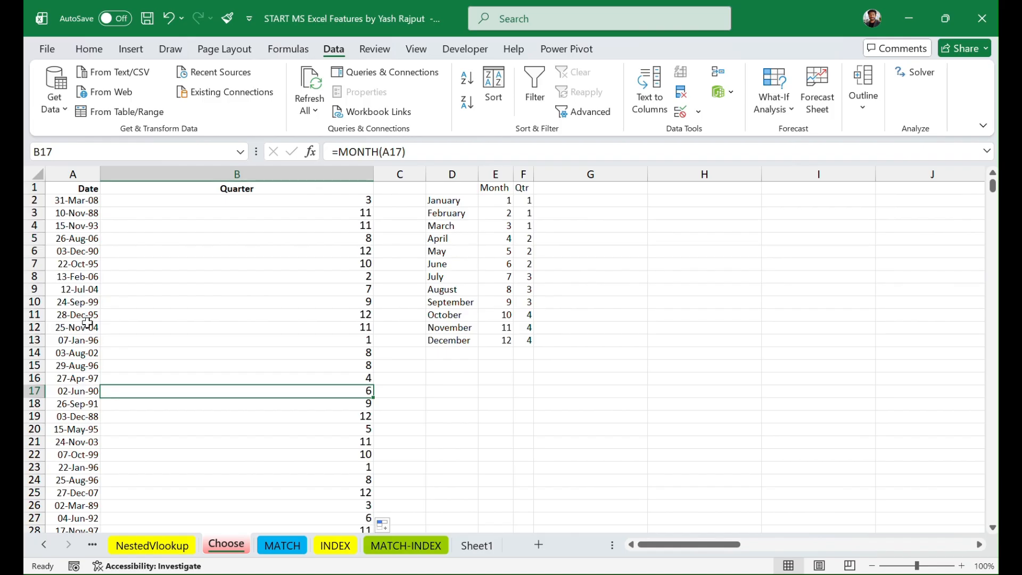
# Step: Replace the formula in B2 with a CHOOSE function that uses MONTH(A2) as its index number
pyautogui.click(251, 202)
pyautogui.doubleClick(250, 201)
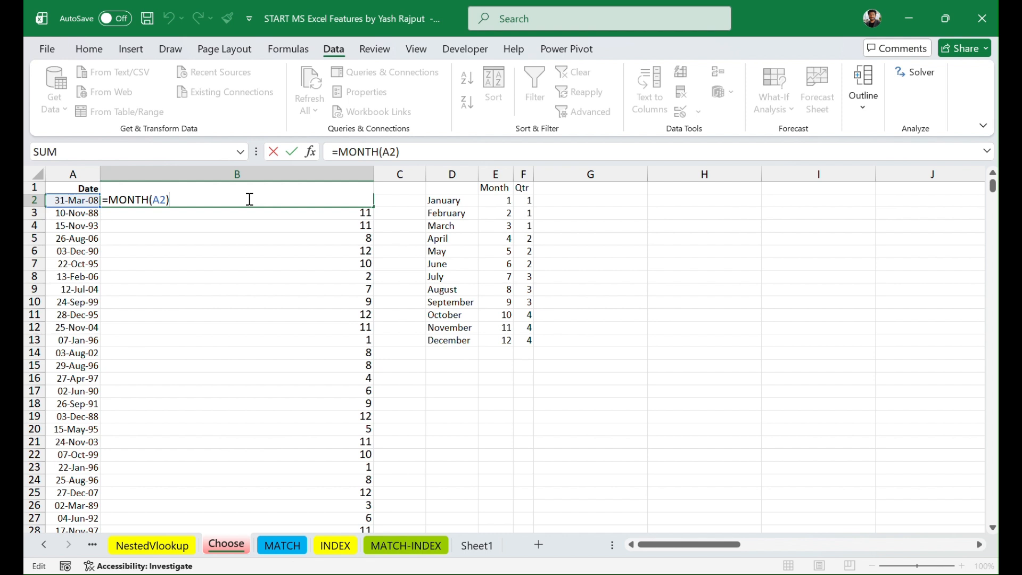
pyautogui.press('BackSpace')
pyautogui.press('BackSpace')
pyautogui.press('BackSpace')
pyautogui.press('BackSpace')
pyautogui.press('BackSpace')
pyautogui.press('BackSpace')
pyautogui.press('BackSpace')
pyautogui.press('BackSpace')
pyautogui.press('BackSpace')
pyautogui.press('BackSpace')
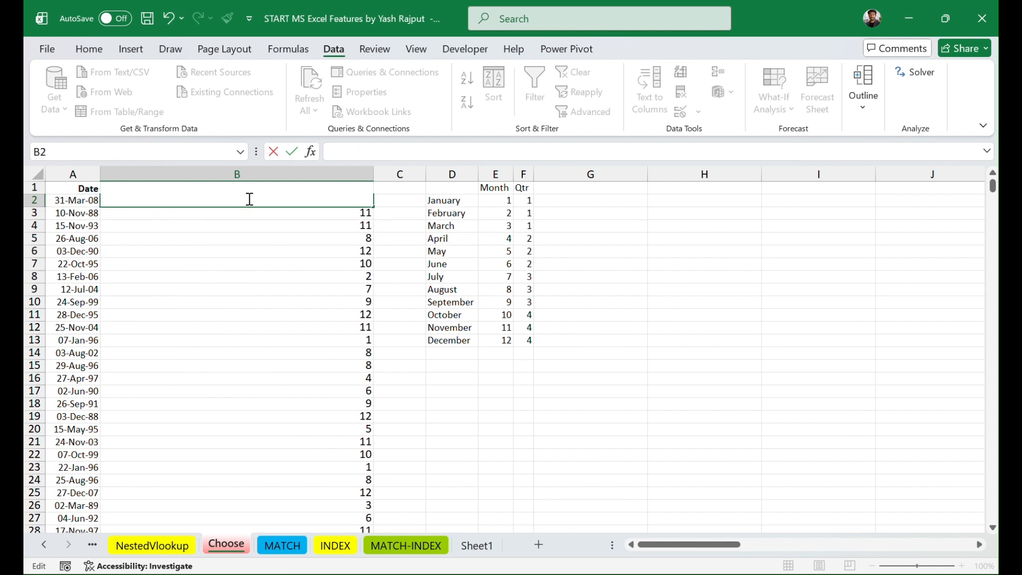
pyautogui.write('=choo')
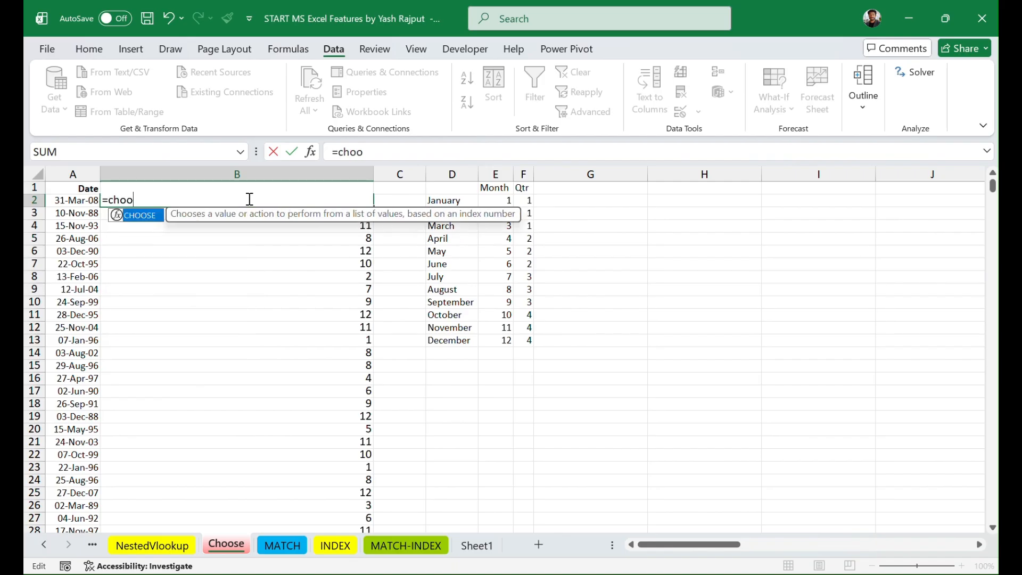
pyautogui.press('Tab')
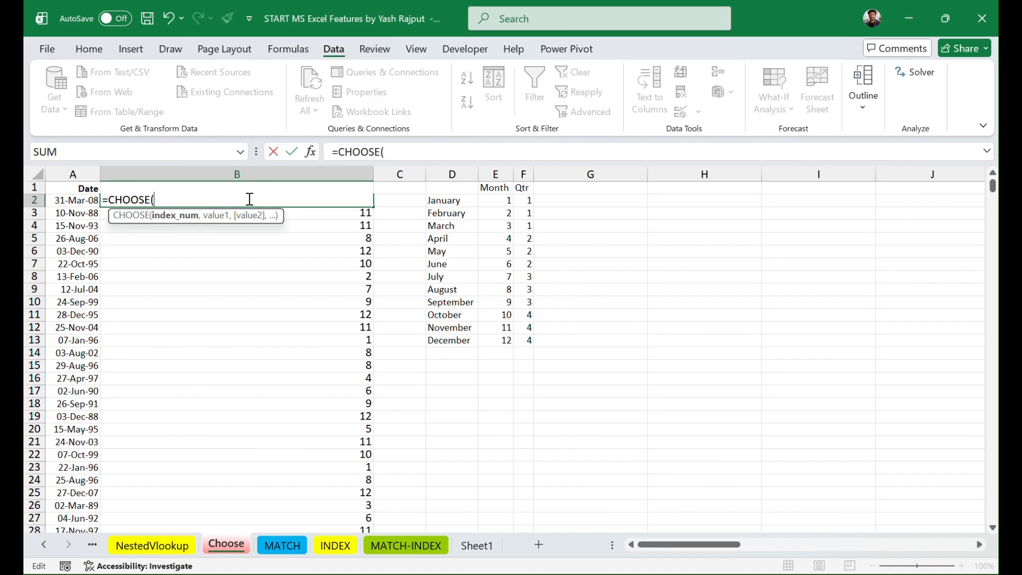
pyautogui.write('mont')
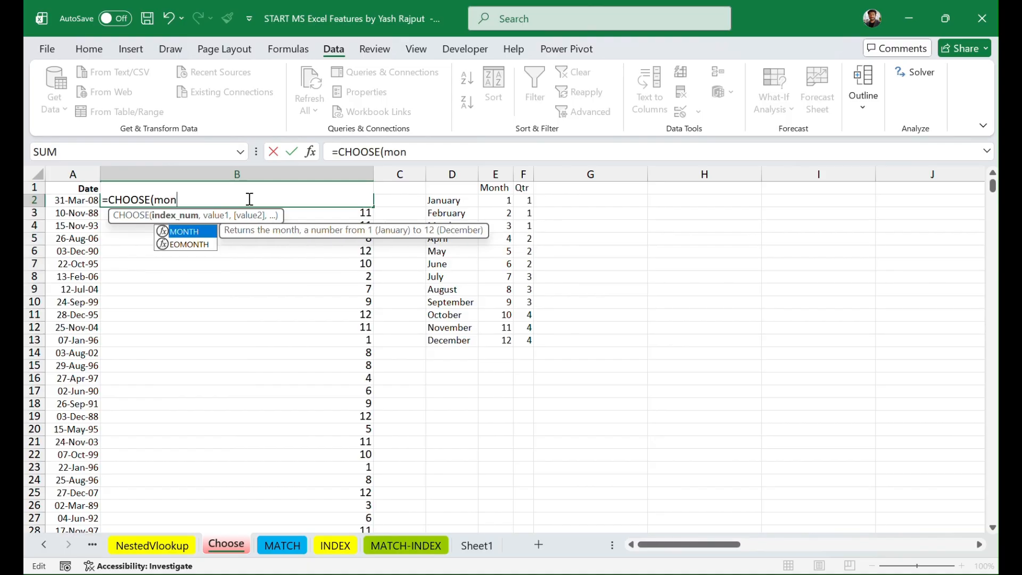
pyautogui.press('Tab')
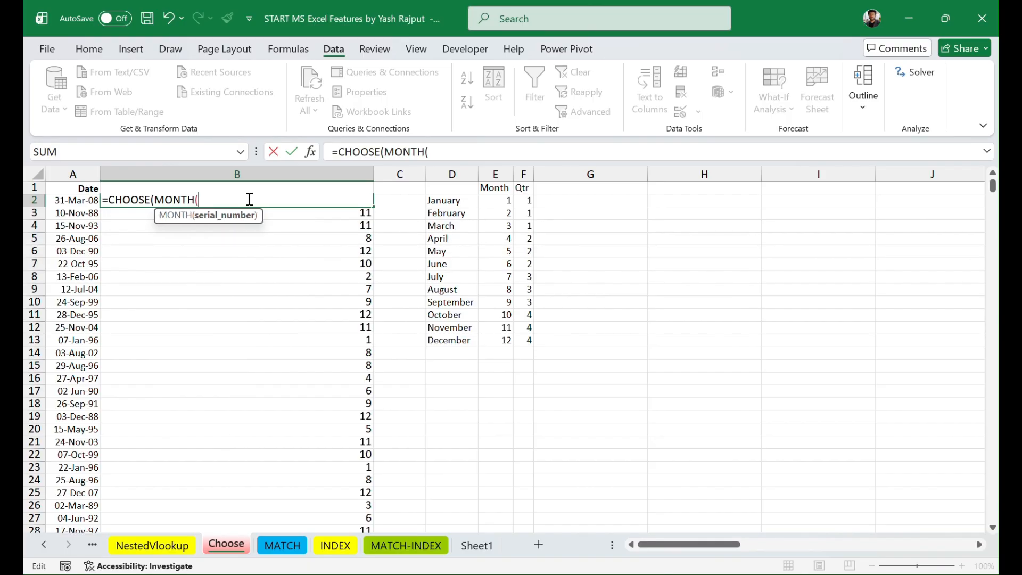
pyautogui.click(75, 201)
pyautogui.write('),1')
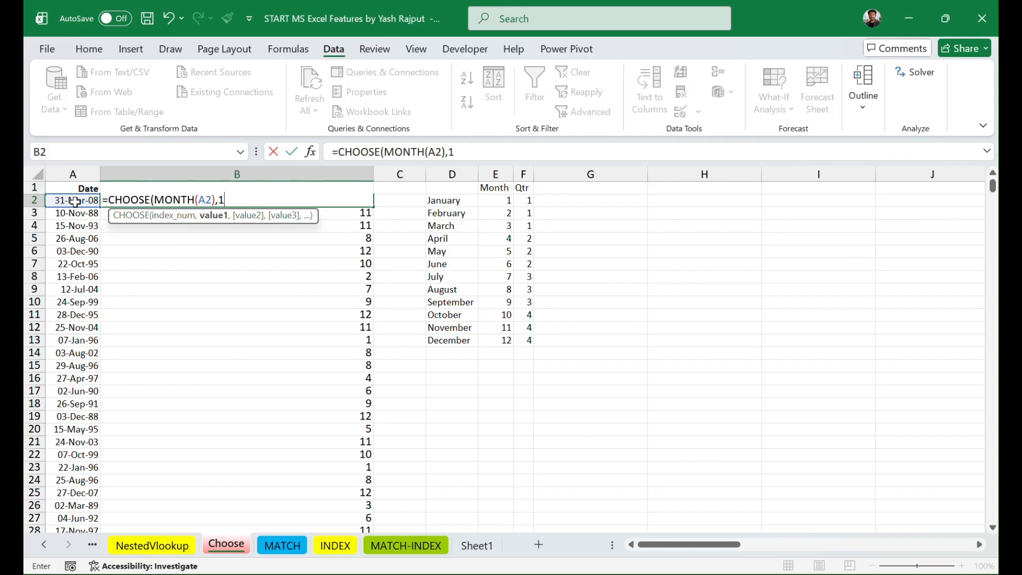
# Step: Complete the CHOOSE values as 1,1,1,2,2,2,3,3,3,4,4,4 for the twelve months and enter the formula in B2
pyautogui.write(',')
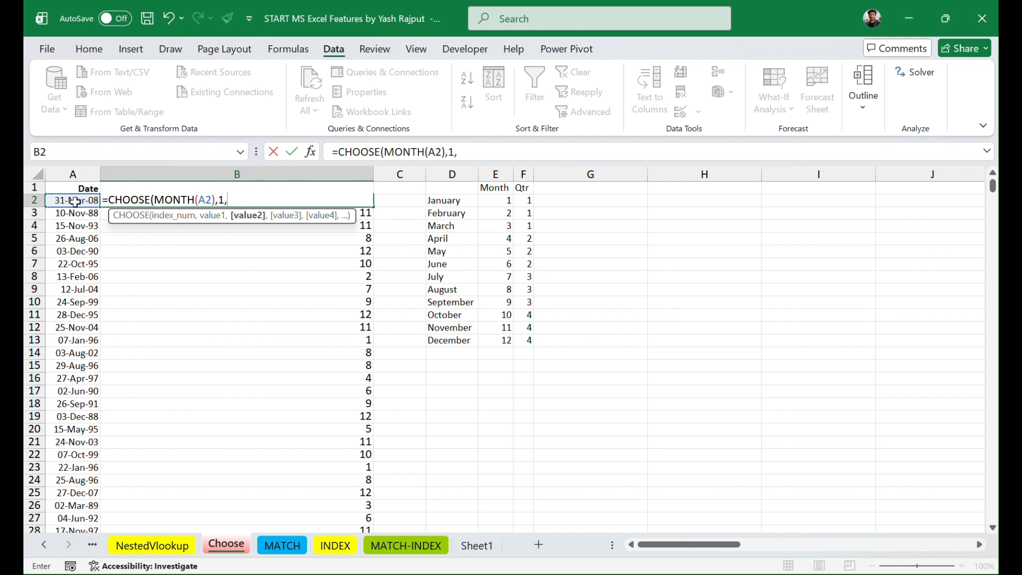
pyautogui.write('1,')
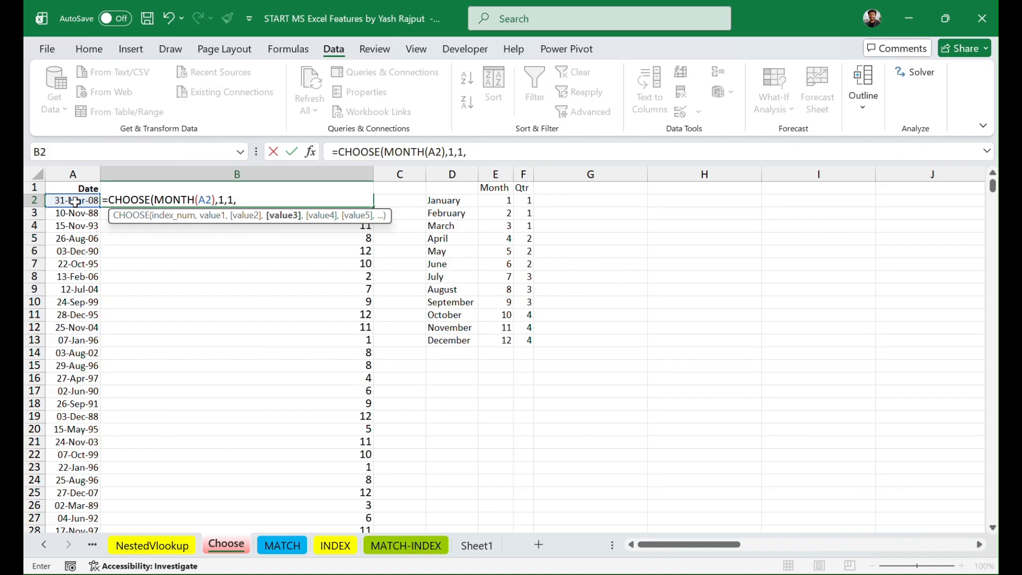
pyautogui.write('1,')
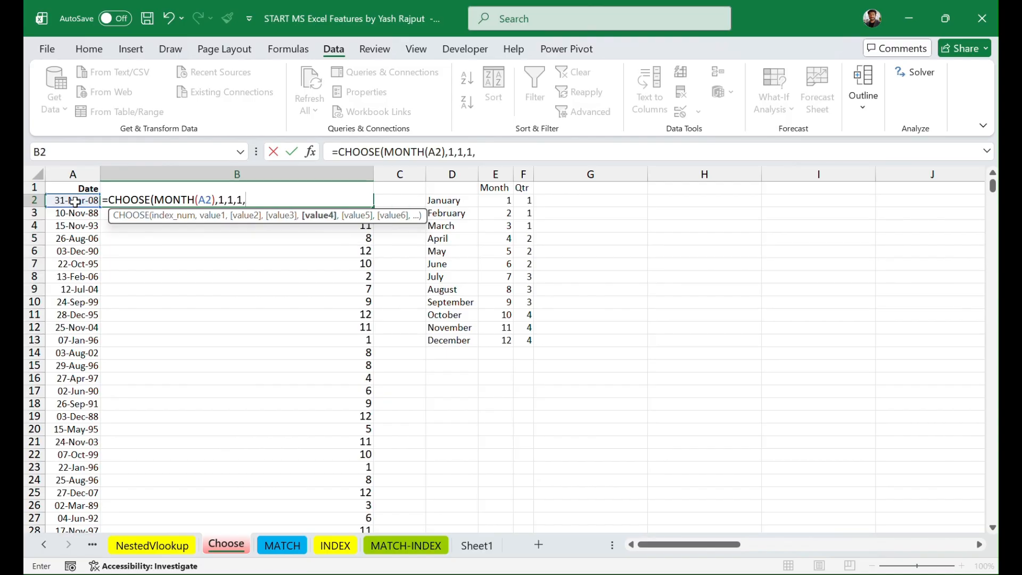
pyautogui.write('2,')
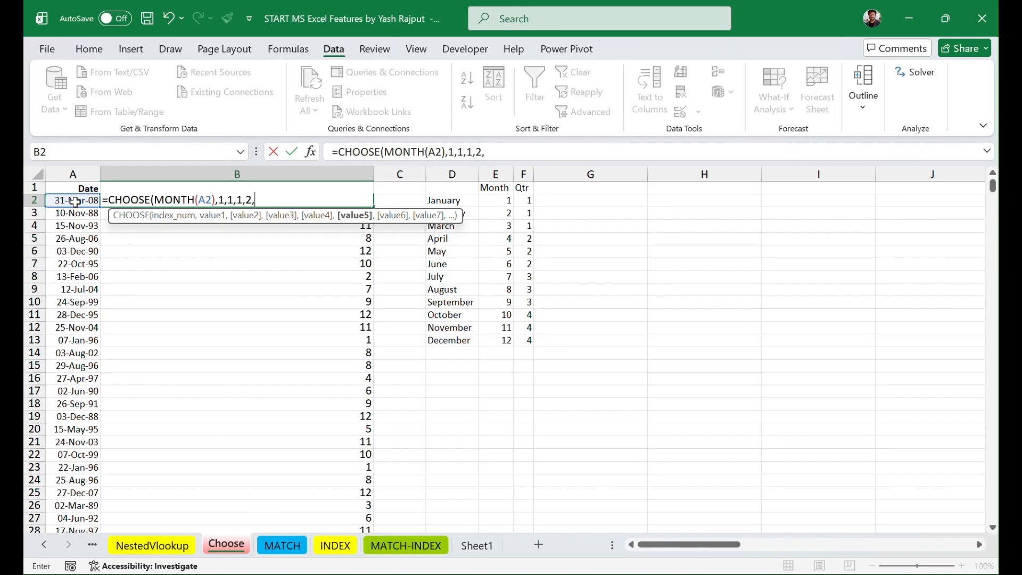
pyautogui.write('2,2')
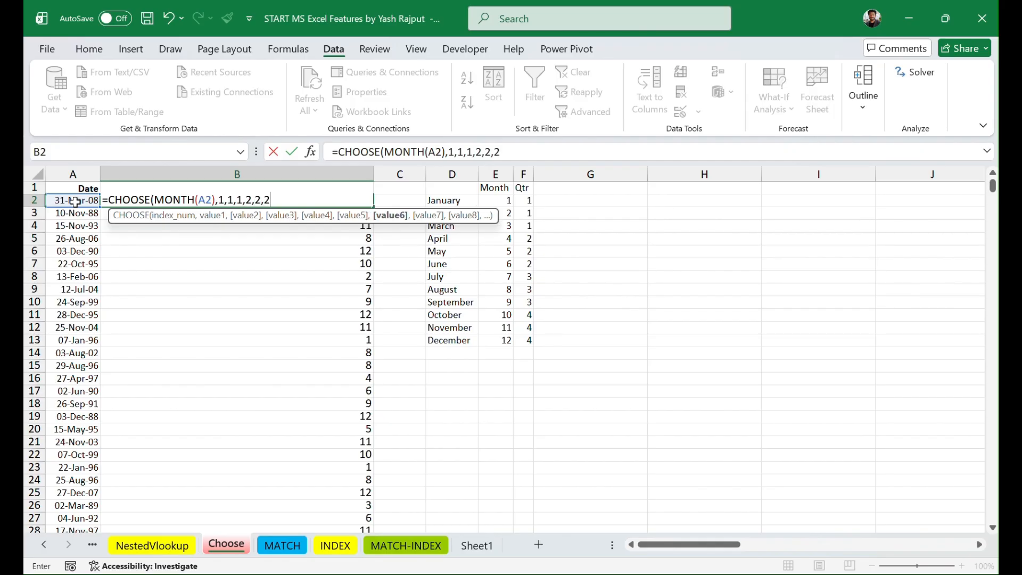
pyautogui.write(',')
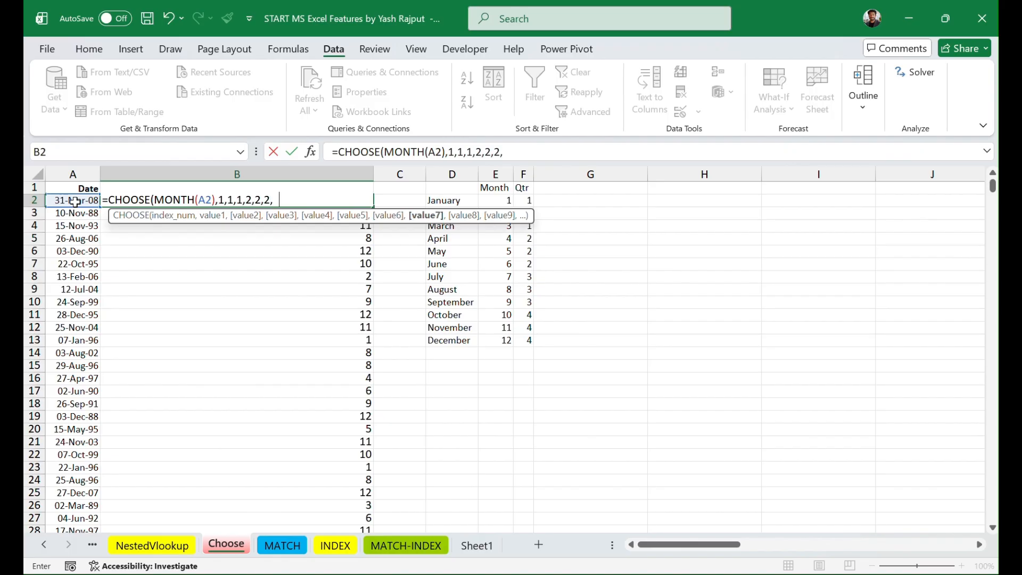
pyautogui.write('3,3,3')
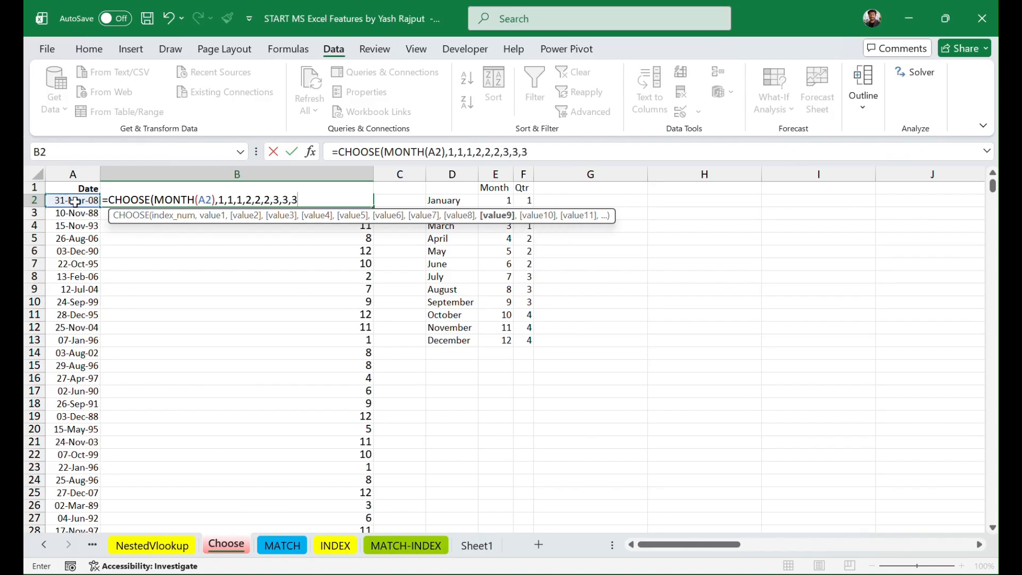
pyautogui.write(',')
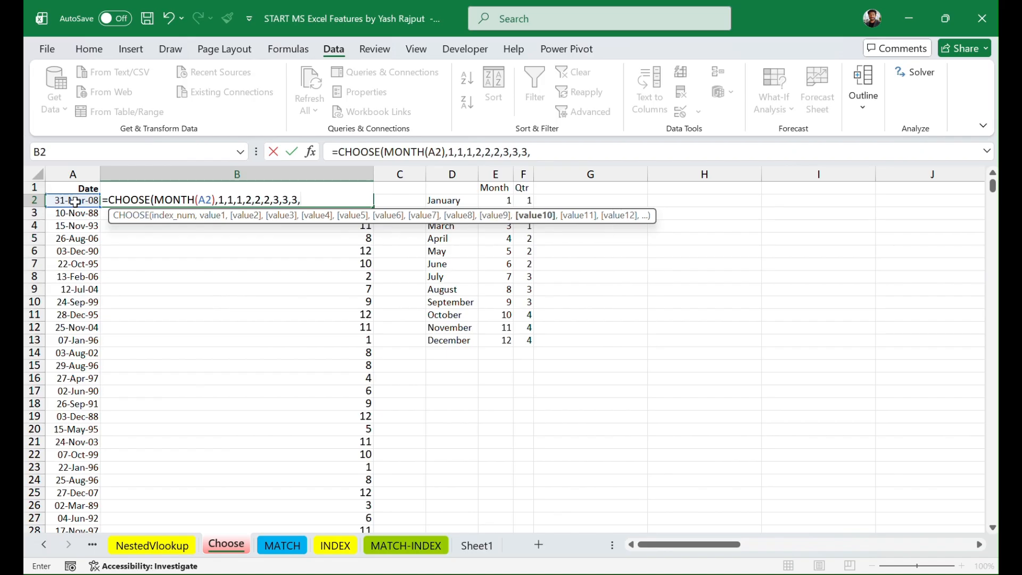
pyautogui.write('4,')
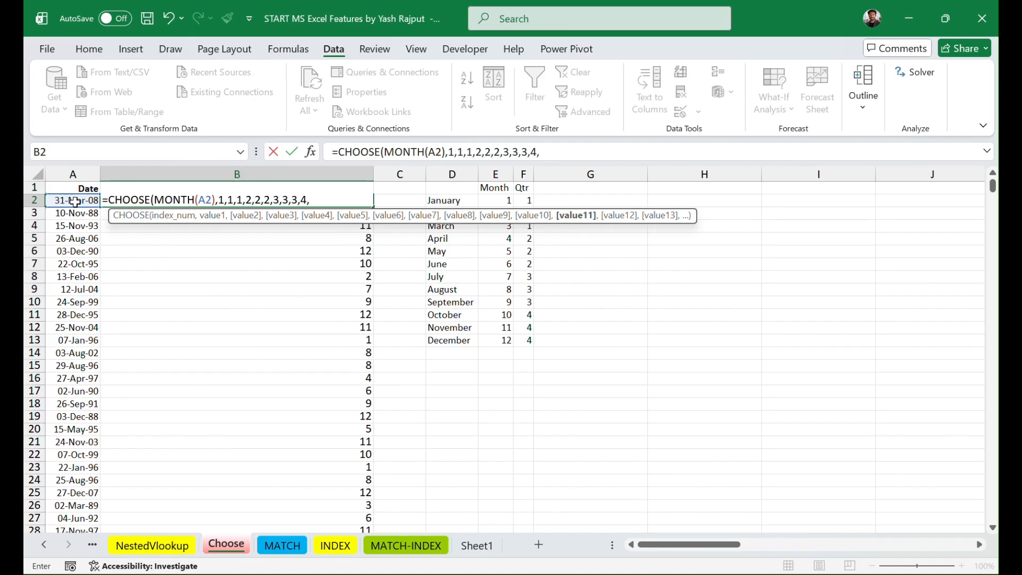
pyautogui.write('4,4')
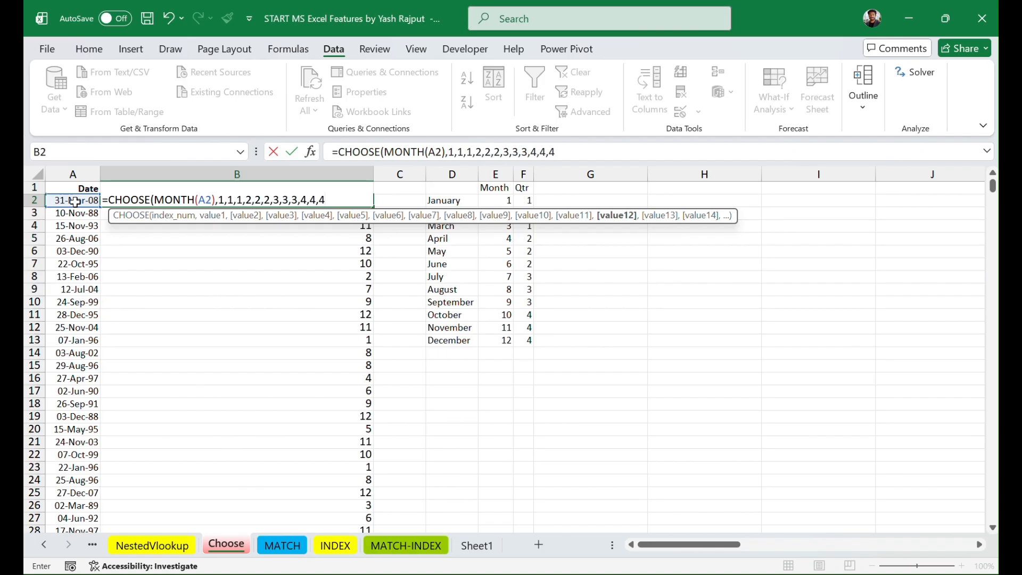
pyautogui.write(')')
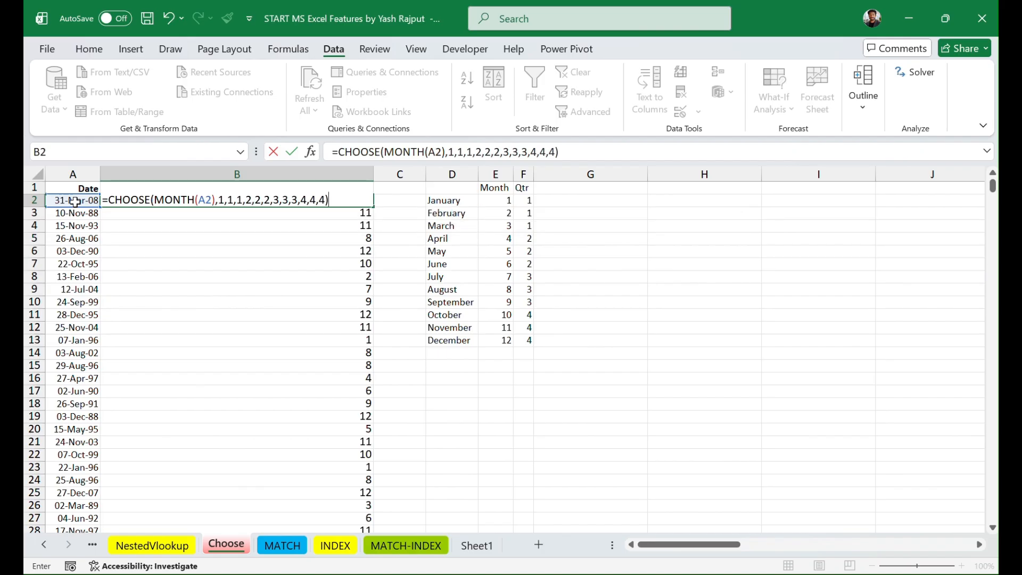
pyautogui.press('Return')
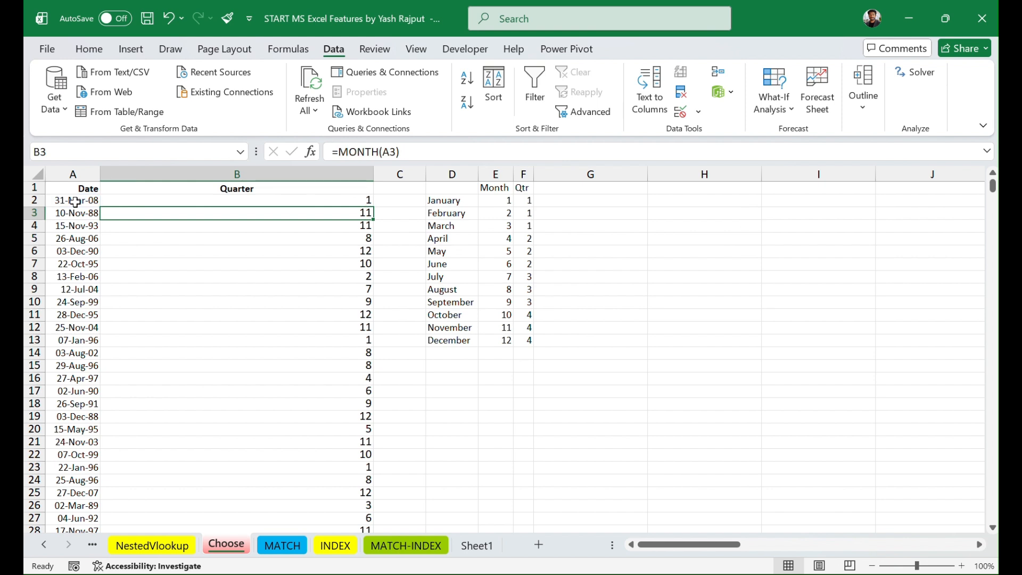
# Step: Fill the CHOOSE formula from B2 down the Quarter column for all dates
pyautogui.click(320, 198)
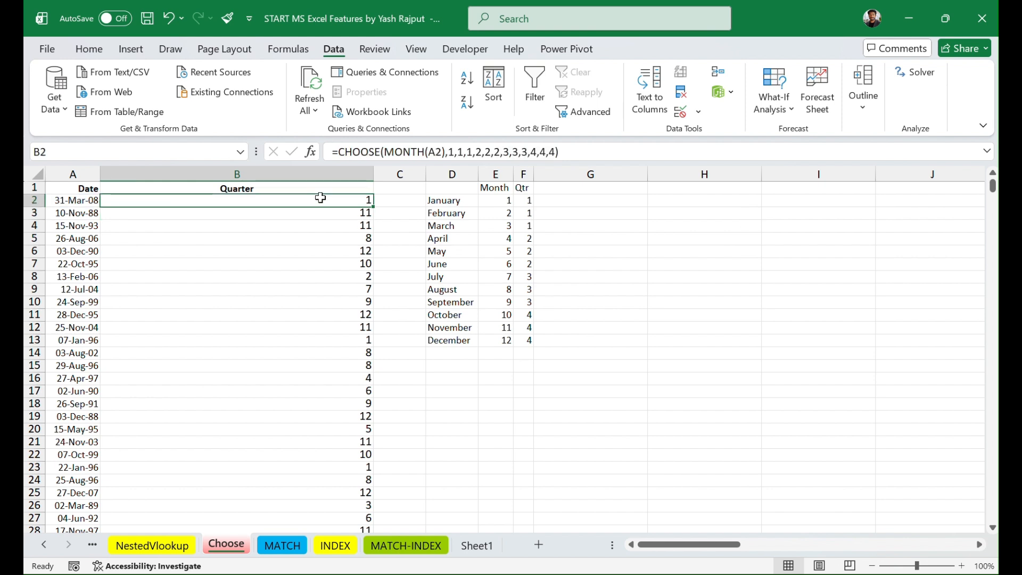
pyautogui.moveTo(374, 207); pyautogui.dragTo(373, 206)
pyautogui.doubleClick(373, 206)
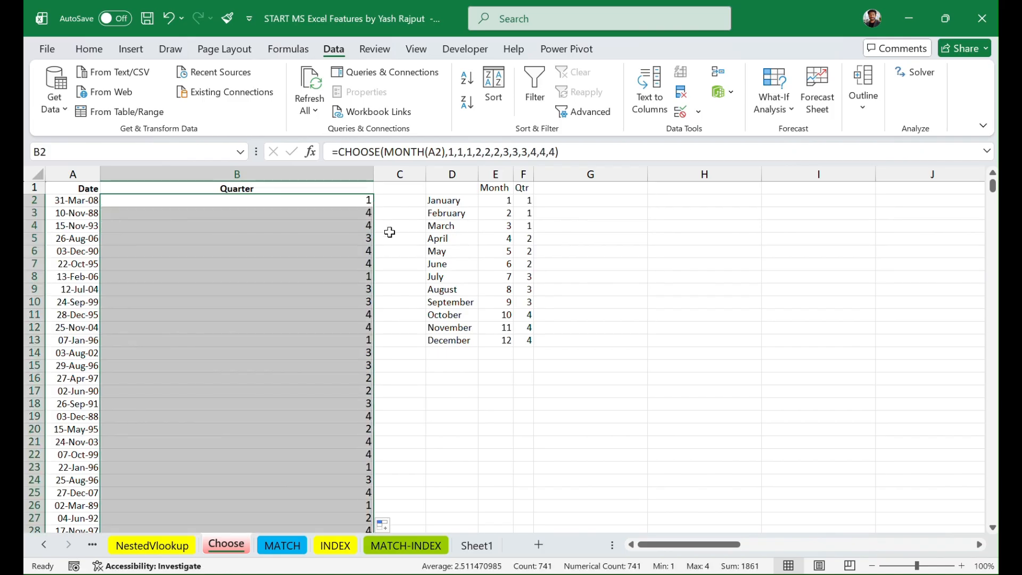
pyautogui.click(385, 228)
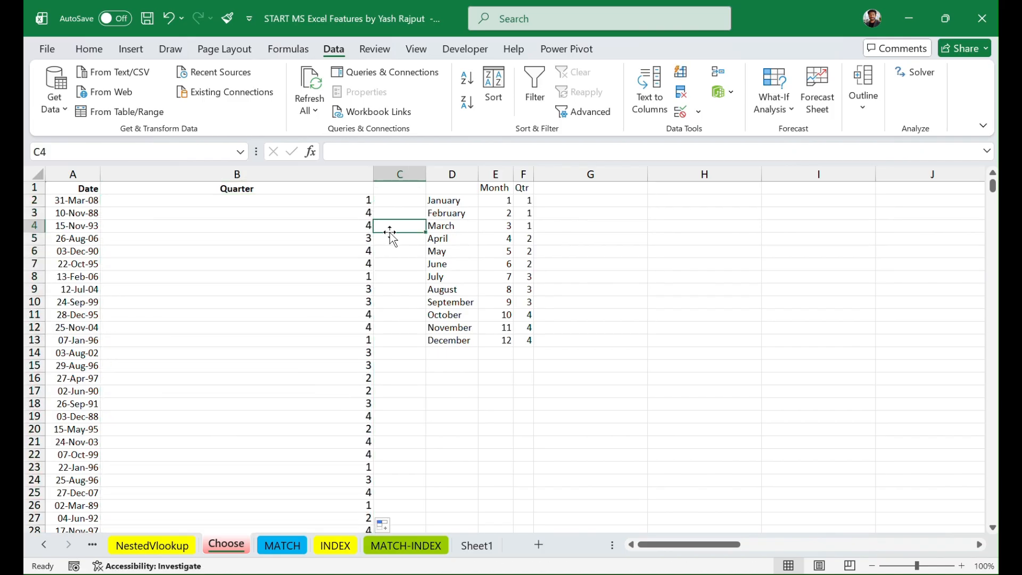
# Step: Center-align the entire Quarter column B on the Choose sheet
pyautogui.click(285, 169)
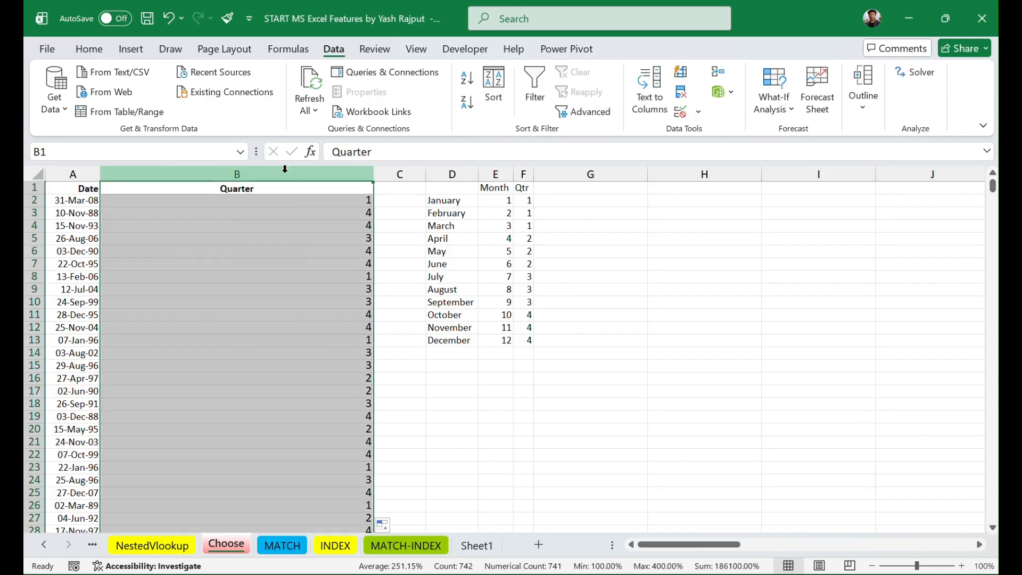
pyautogui.click(129, 51)
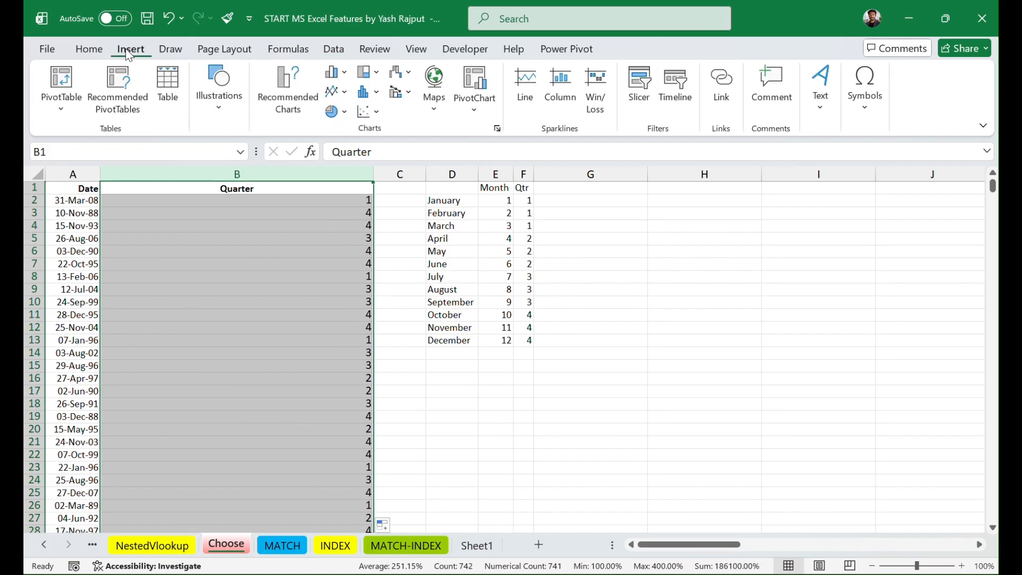
pyautogui.click(95, 53)
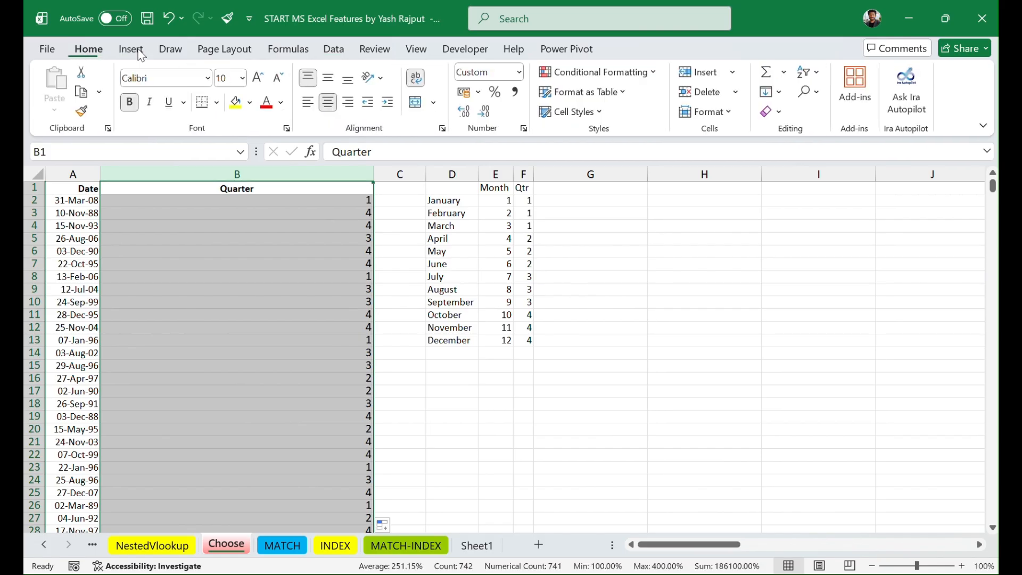
pyautogui.click(328, 103)
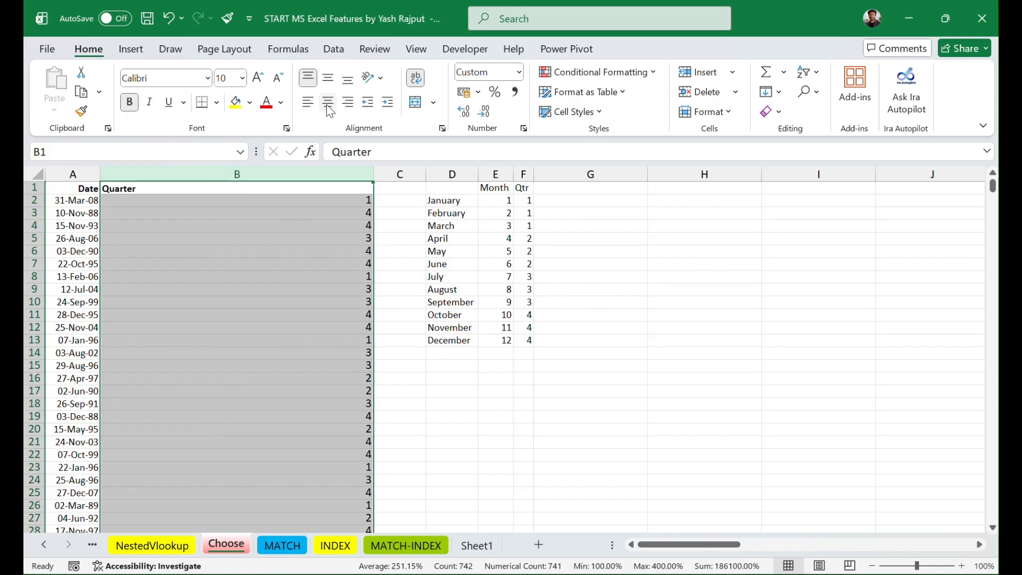
pyautogui.click(309, 103)
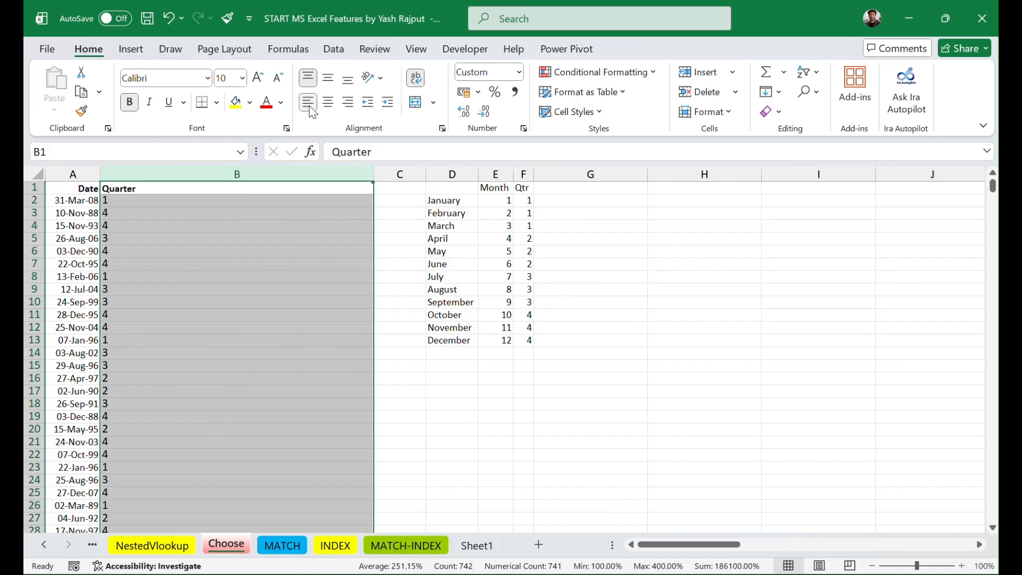
pyautogui.click(330, 105)
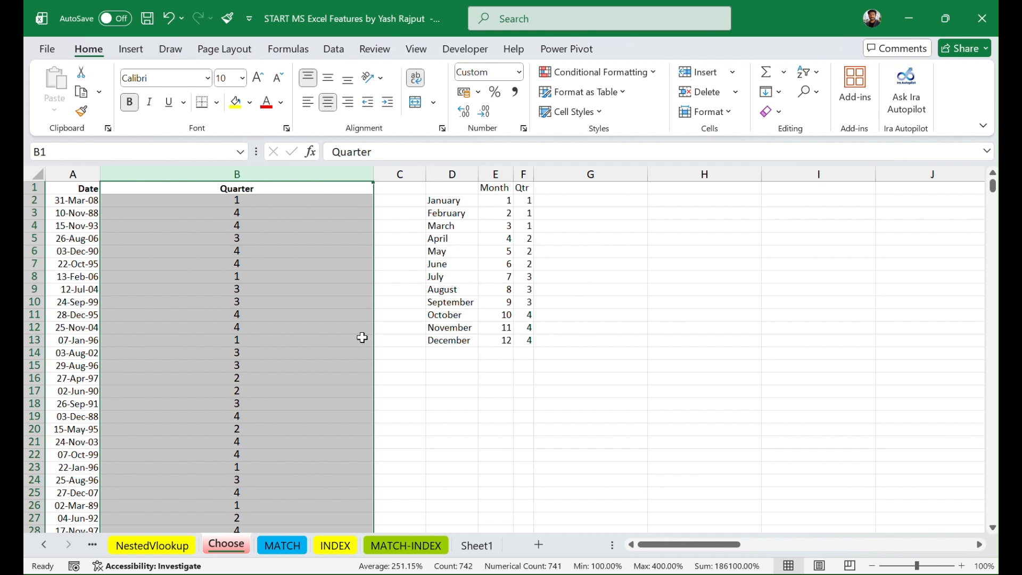
pyautogui.click(399, 405)
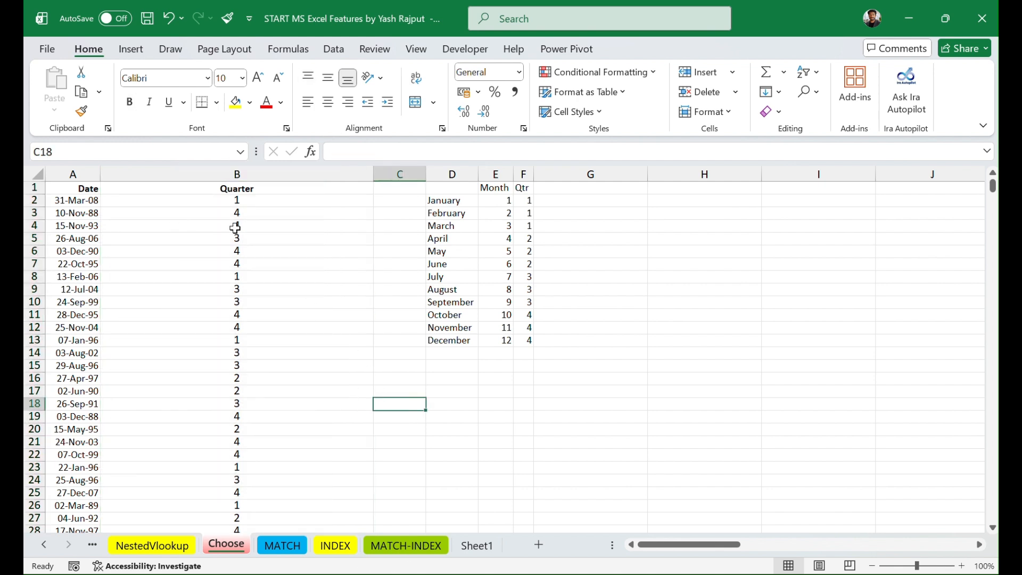
# Step: Try right alignment on the Quarter header in B1, and return the header to centered alignment
pyautogui.click(304, 190)
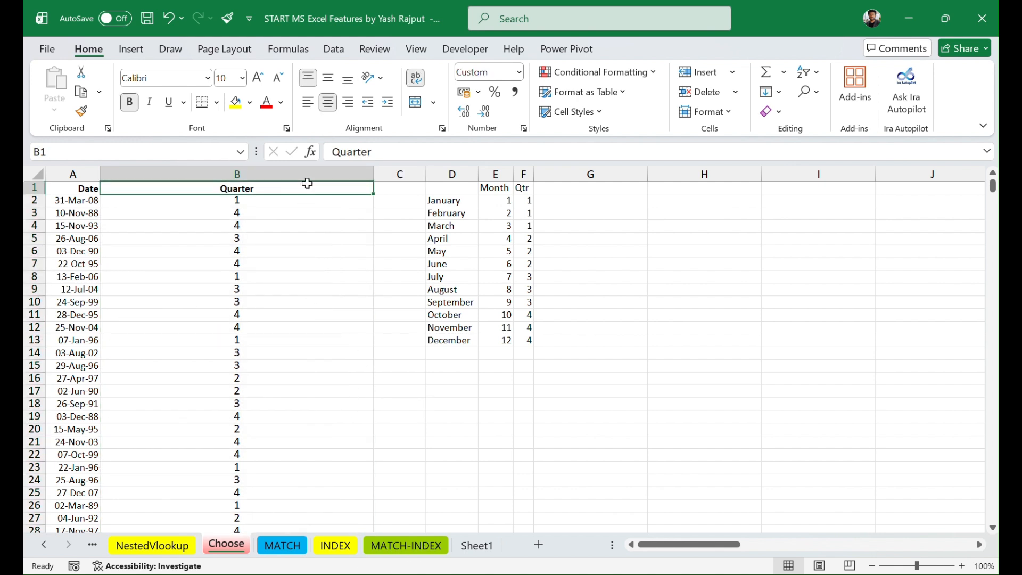
pyautogui.click(351, 104)
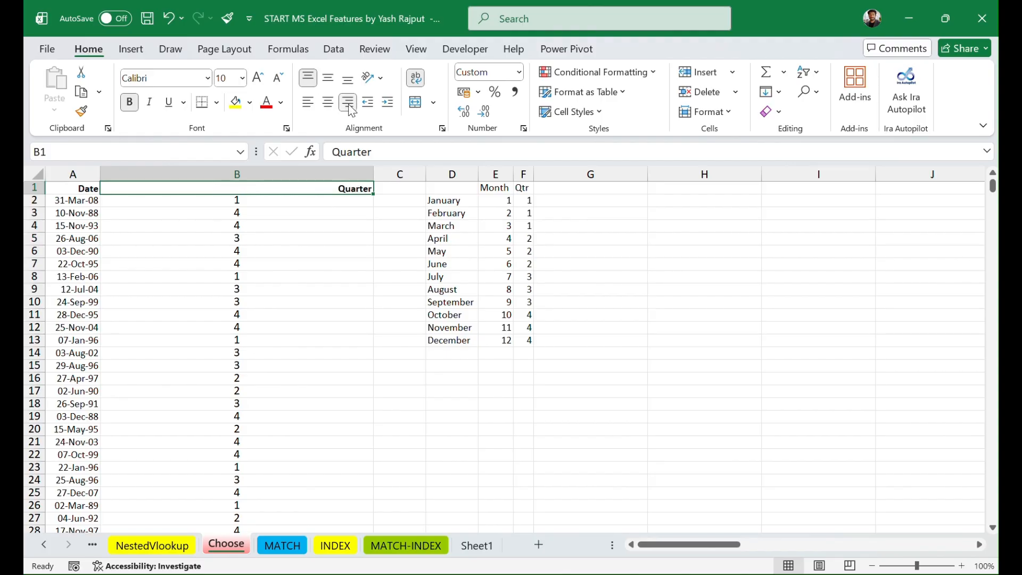
pyautogui.click(396, 338)
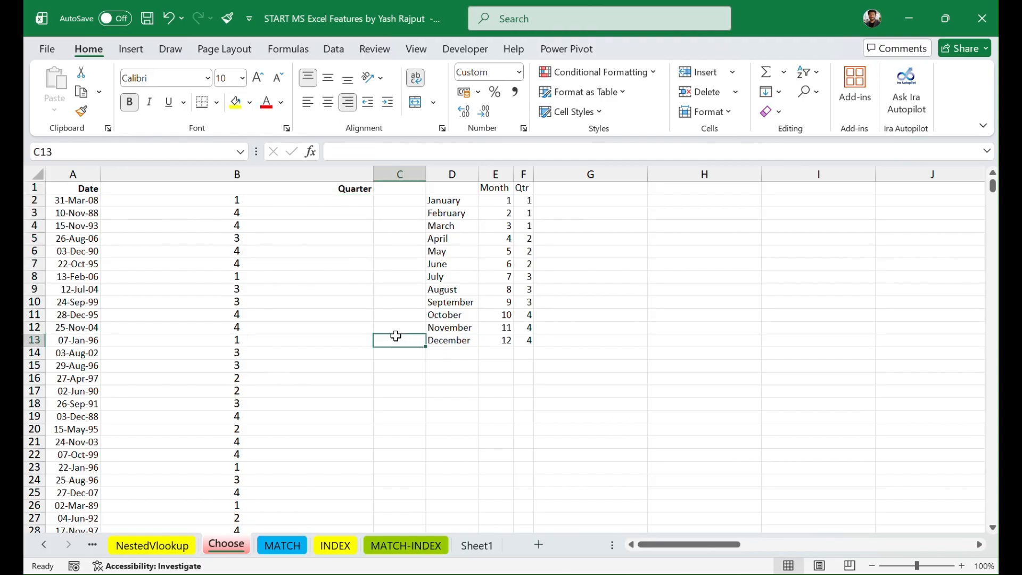
pyautogui.click(316, 190)
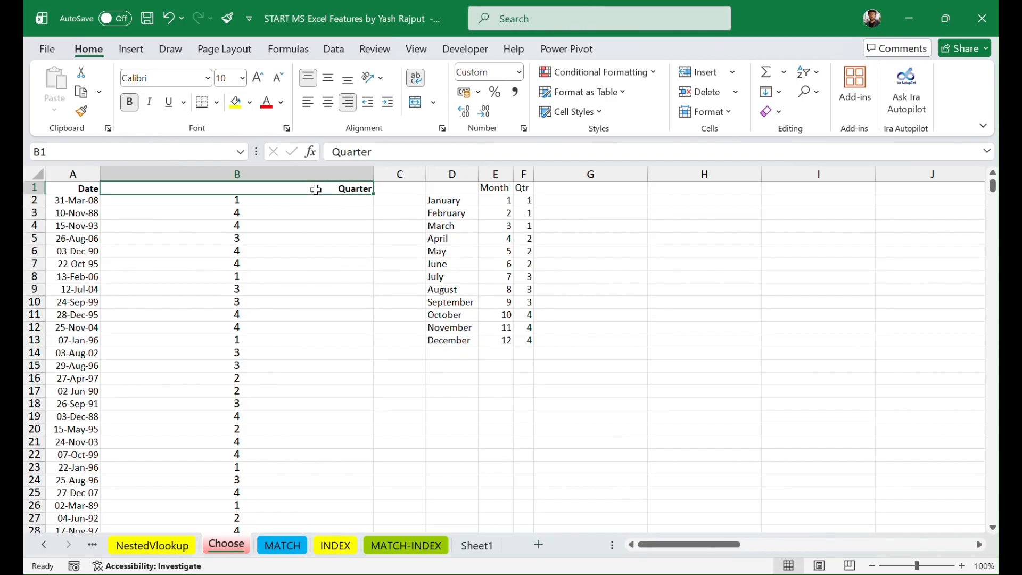
pyautogui.click(328, 103)
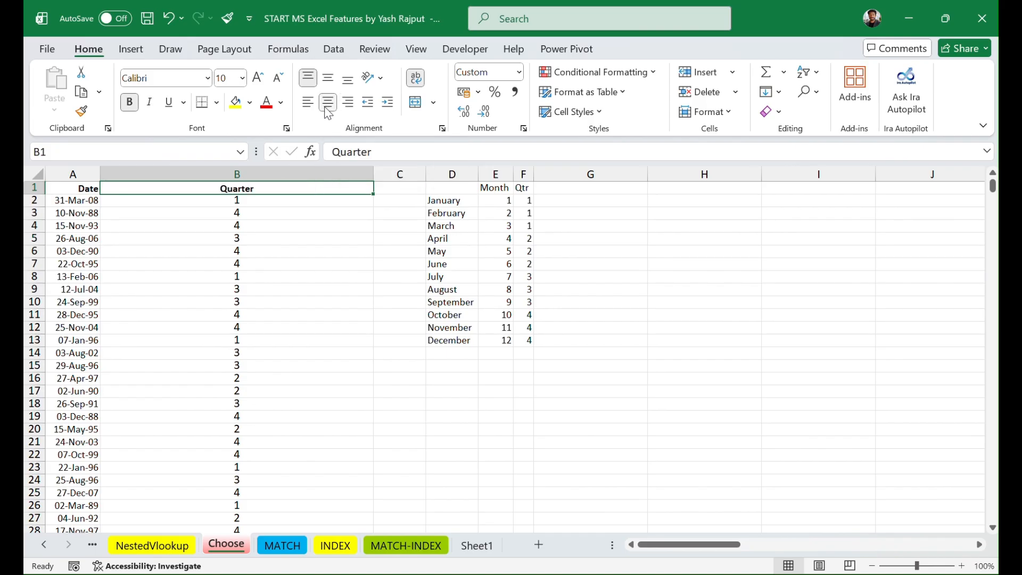
pyautogui.click(358, 300)
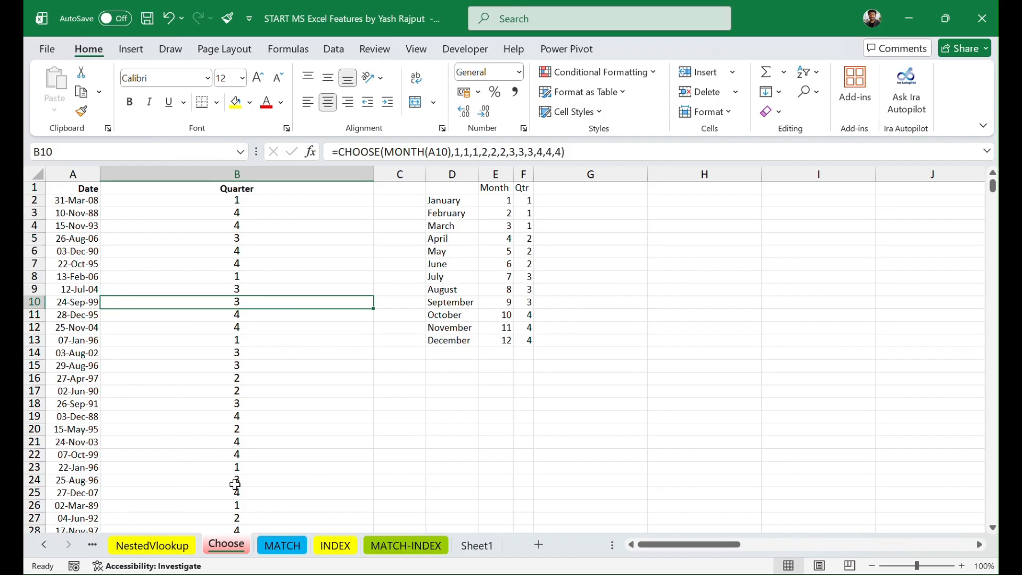
# Step: Go back through the workbook's earlier sheets and activate the Vlookup 1 sheet from the list of all sheets
pyautogui.click(92, 545)
pyautogui.click(92, 545)
pyautogui.click(92, 545)
pyautogui.click(93, 545)
pyautogui.click(92, 545)
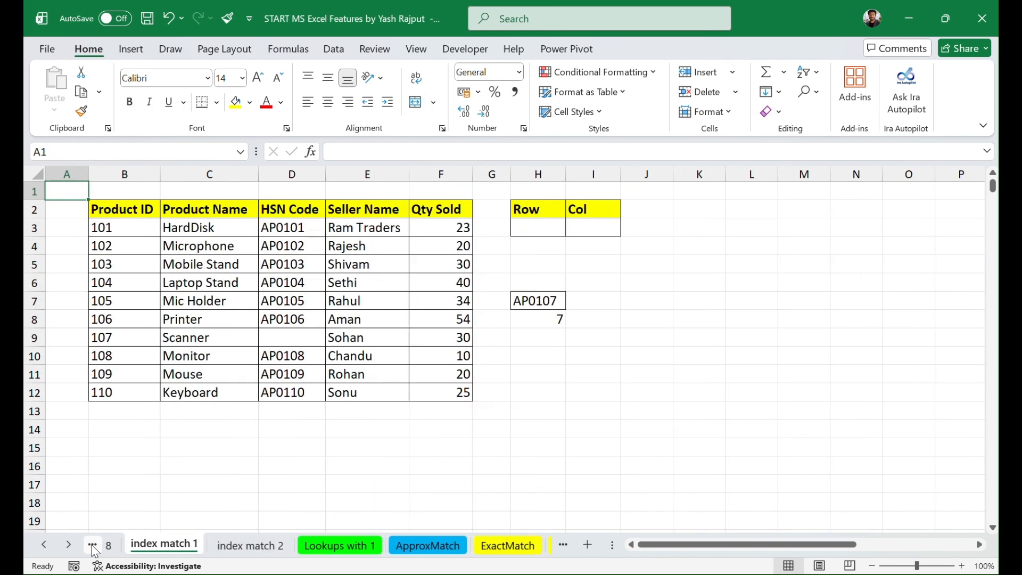
pyautogui.click(92, 545)
pyautogui.click(93, 544)
pyautogui.click(92, 544)
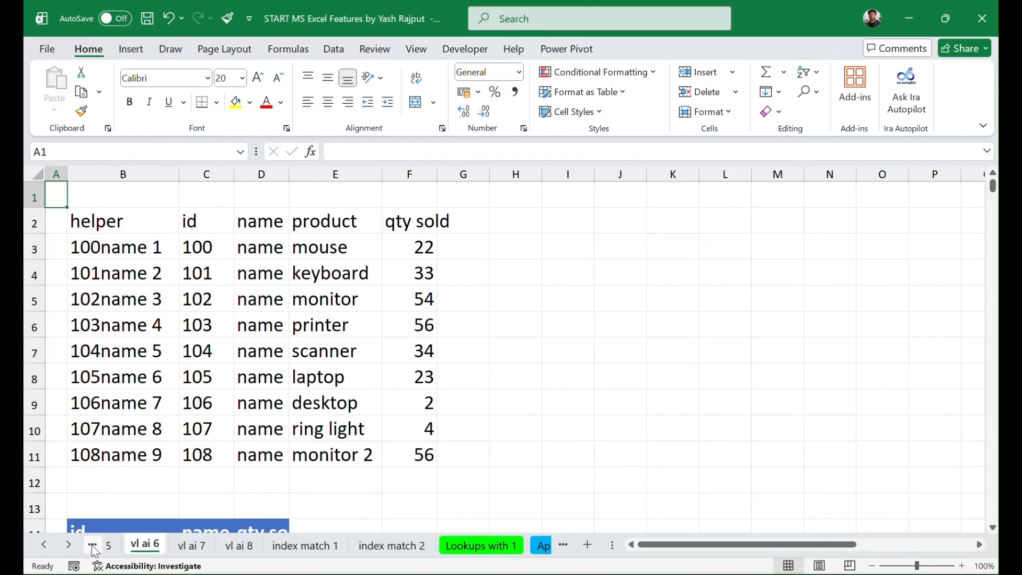
pyautogui.click(92, 544)
pyautogui.click(93, 545)
pyautogui.click(92, 545)
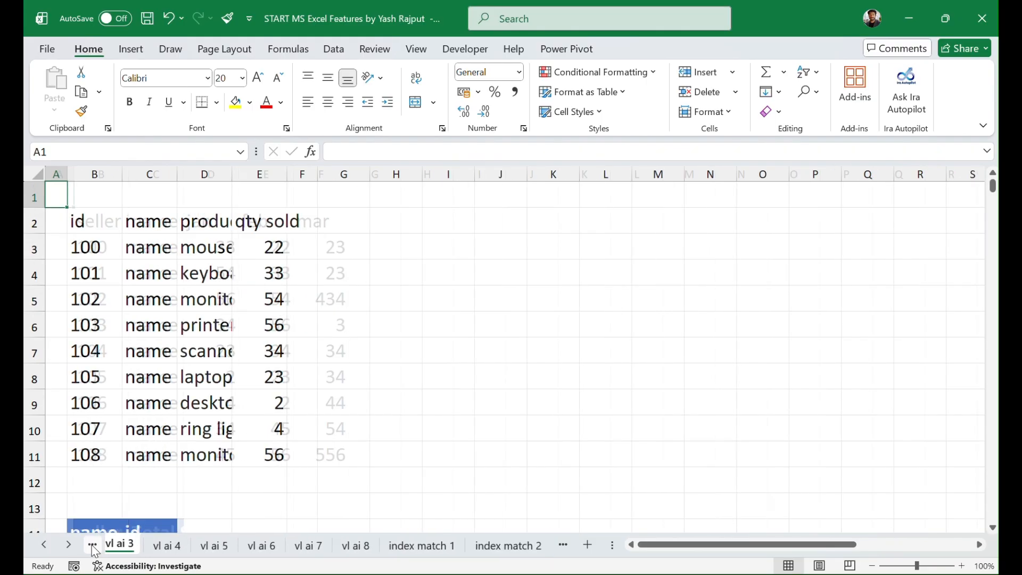
pyautogui.click(93, 545)
pyautogui.click(92, 545)
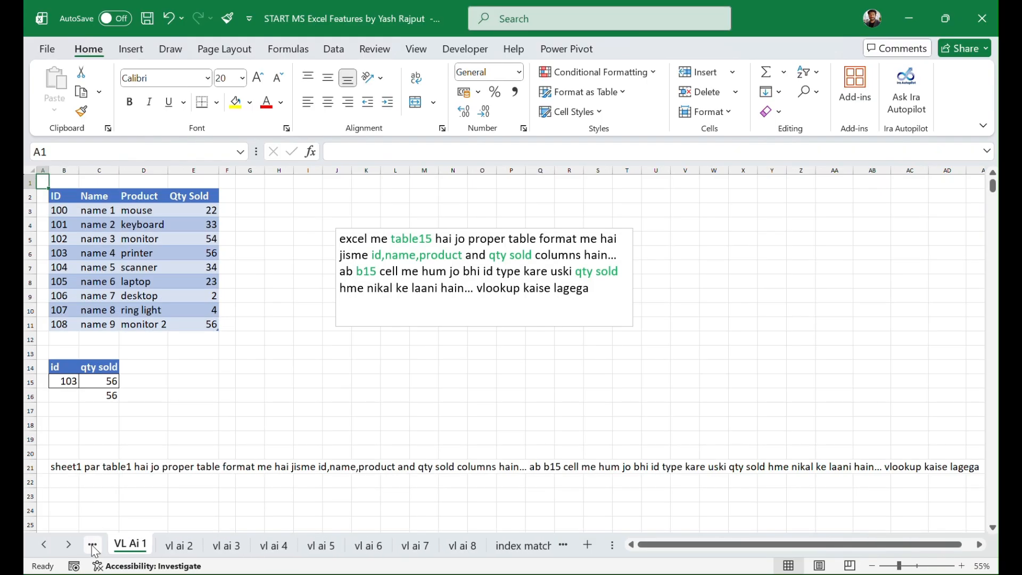
pyautogui.click(92, 545)
pyautogui.click(93, 544)
pyautogui.click(92, 545)
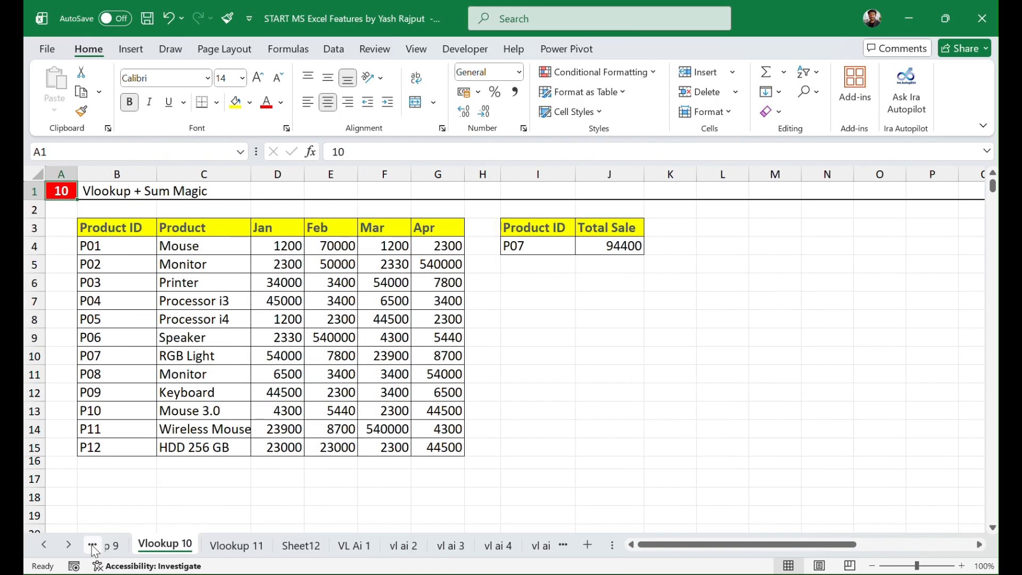
pyautogui.click(92, 545)
pyautogui.click(93, 545)
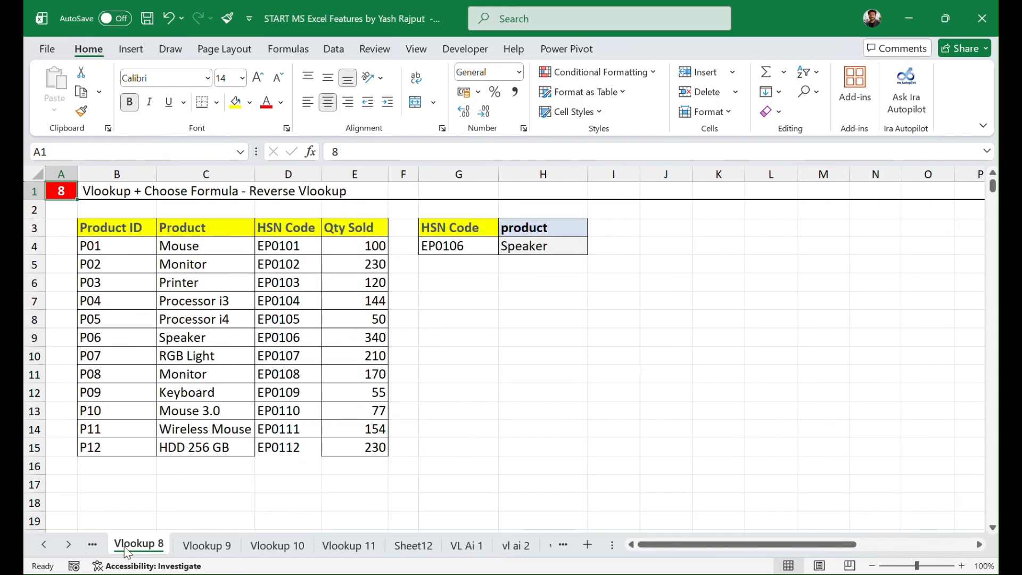
pyautogui.click(93, 547)
pyautogui.click(93, 547)
pyautogui.click(93, 547)
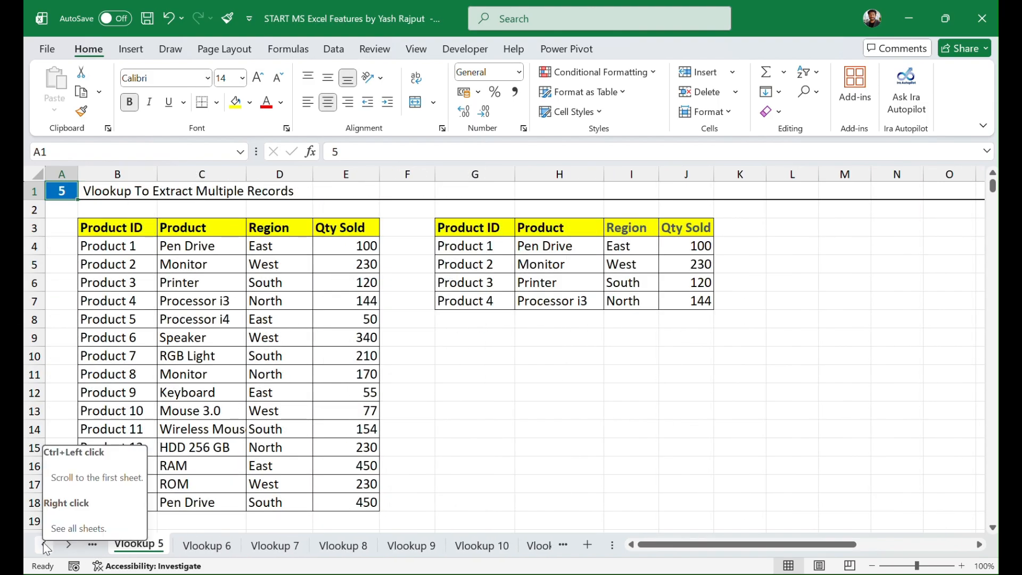
pyautogui.rightClick(66, 544)
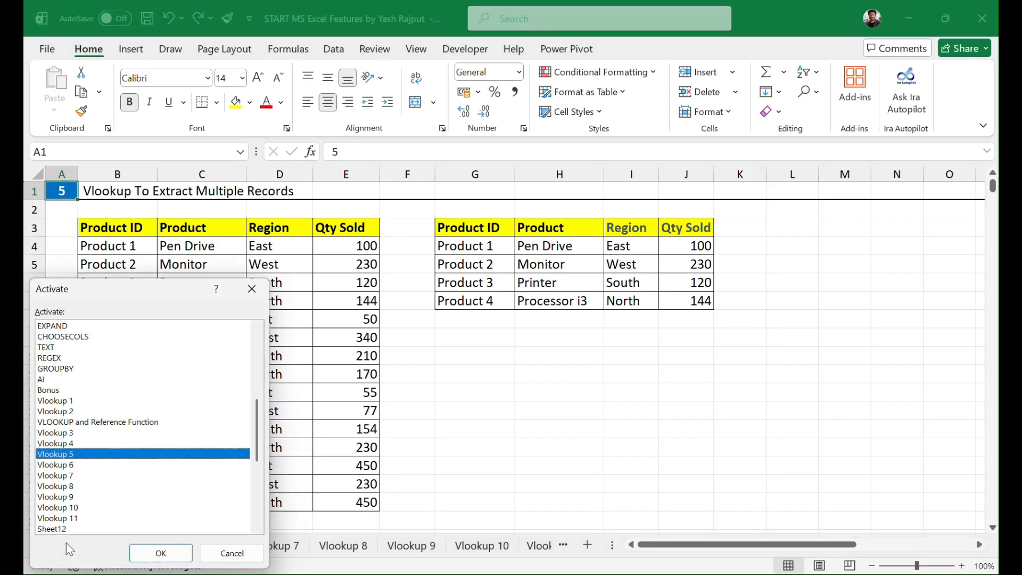
pyautogui.click(78, 403)
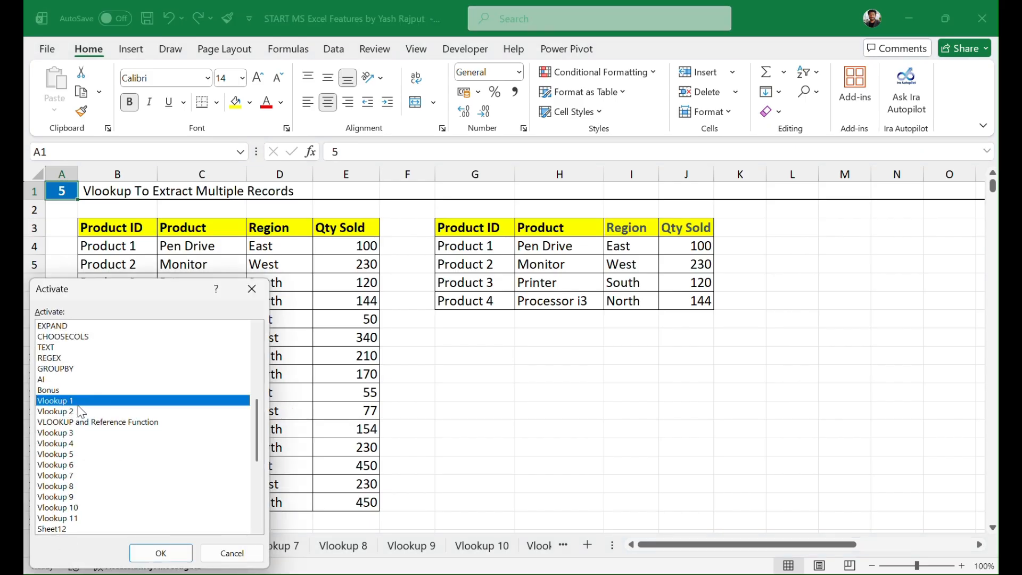
pyautogui.click(158, 551)
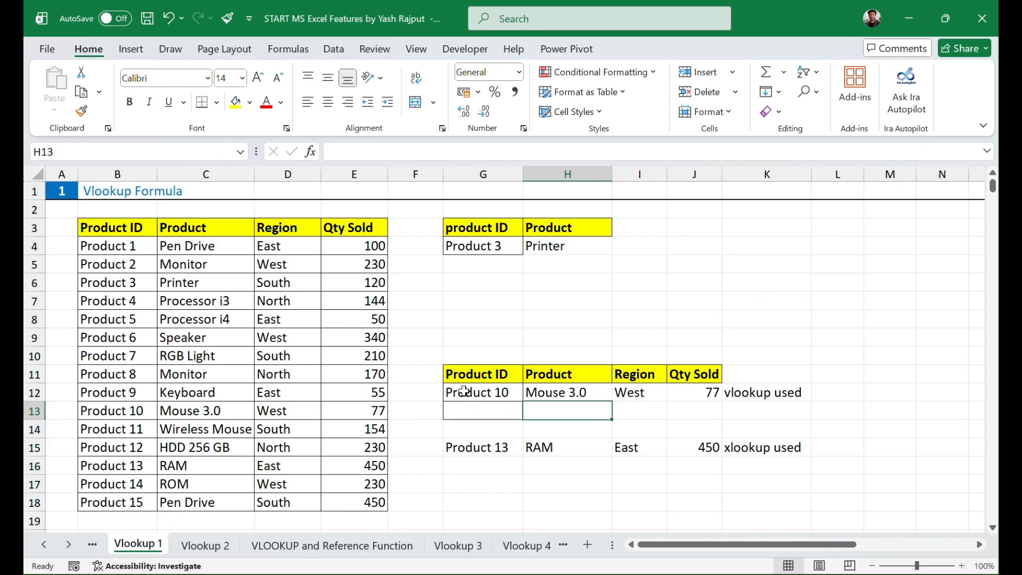
# Step: Examine the lookup IDs in G4 and G12 and the VLOOKUP formulas in H4, H12, I12 and J12
pyautogui.click(470, 249)
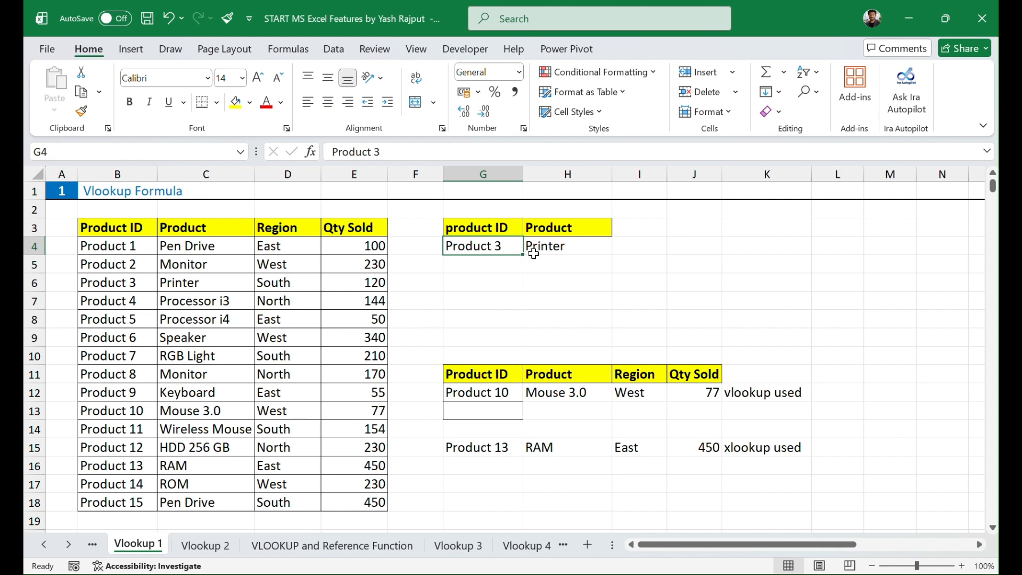
pyautogui.click(568, 250)
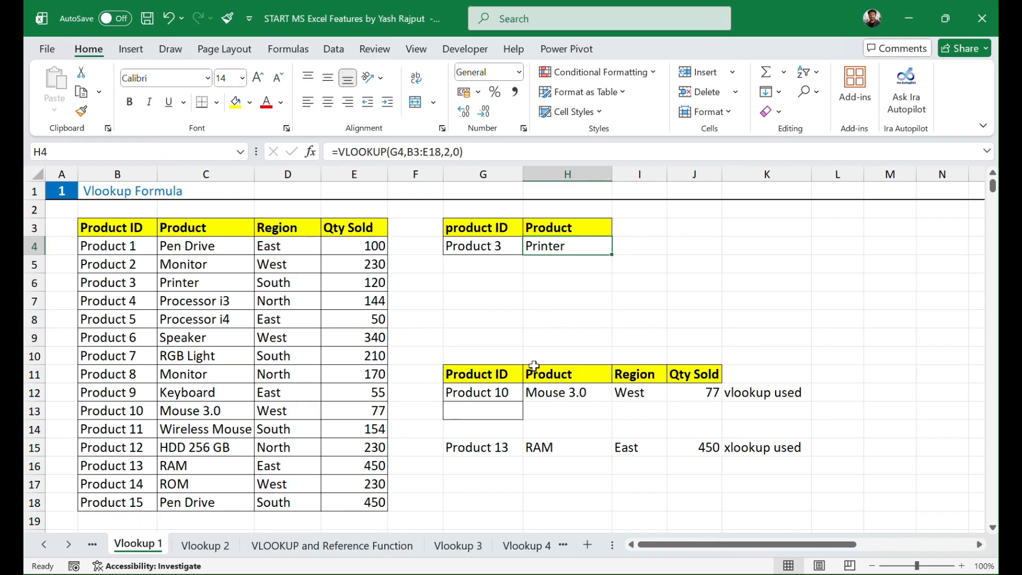
pyautogui.click(490, 393)
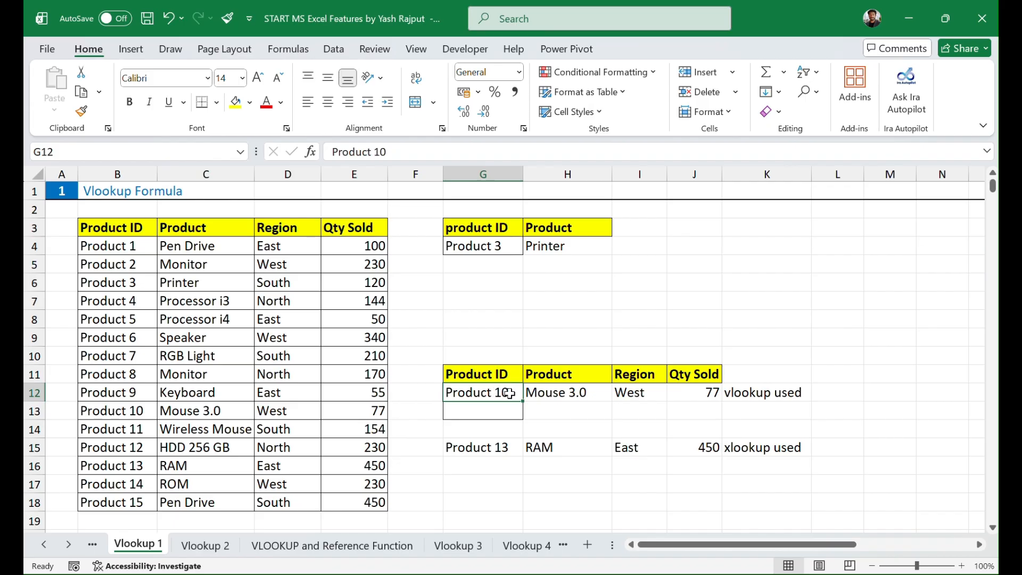
pyautogui.click(569, 393)
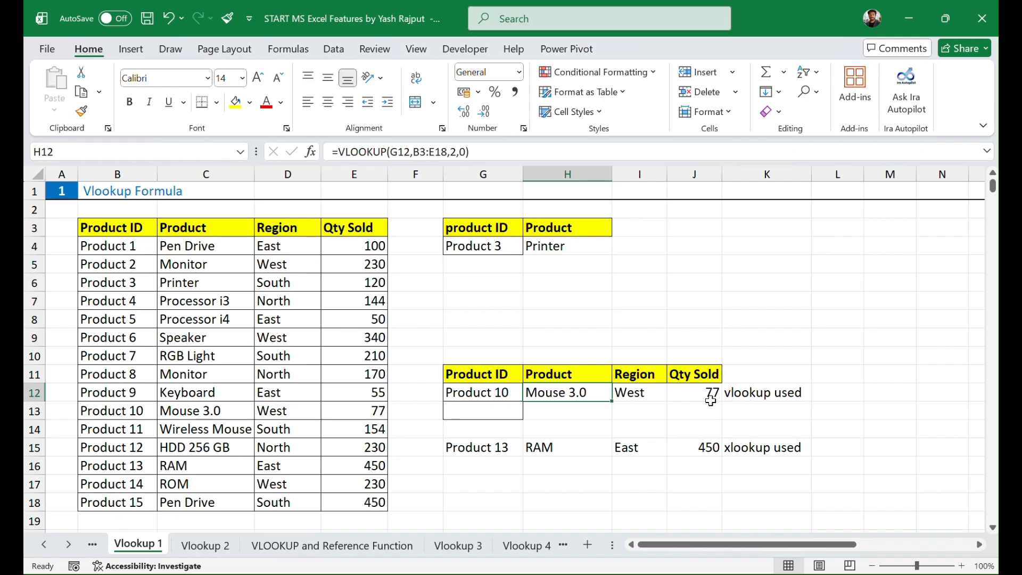
pyautogui.click(644, 394)
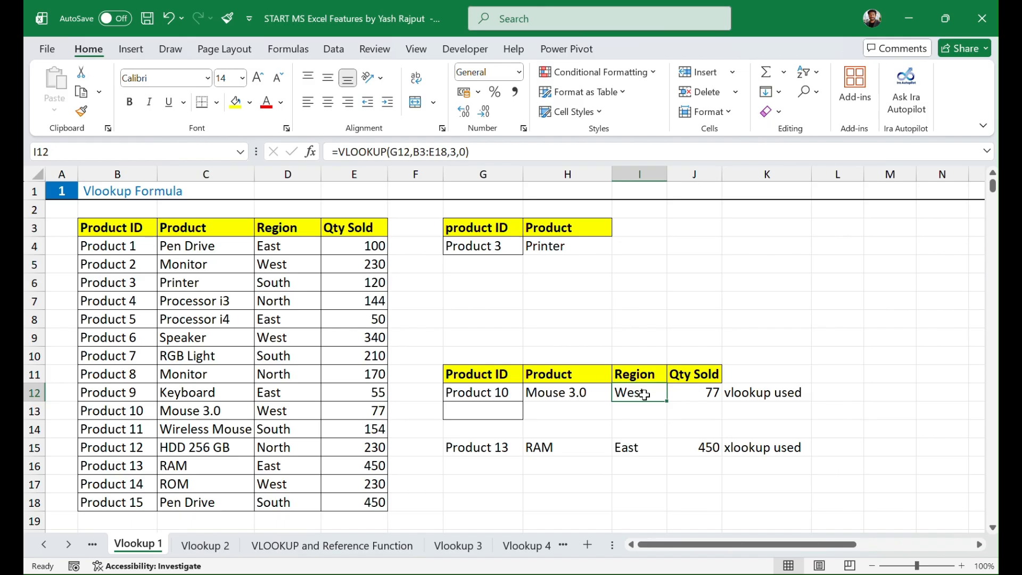
pyautogui.click(702, 391)
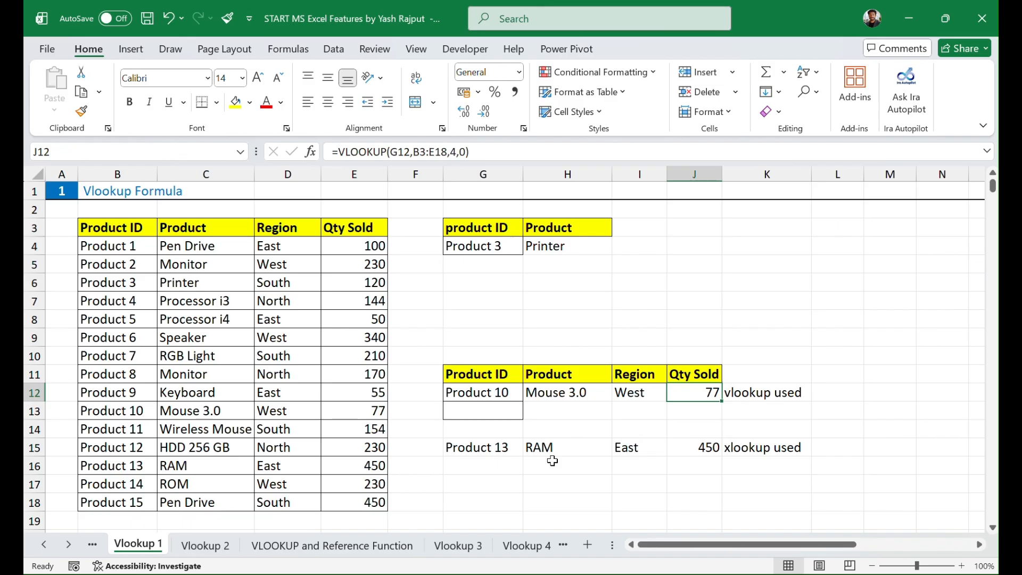
# Step: Enter Product 12 as a lookup ID in G17 and highlight its source record in row 15
pyautogui.click(450, 488)
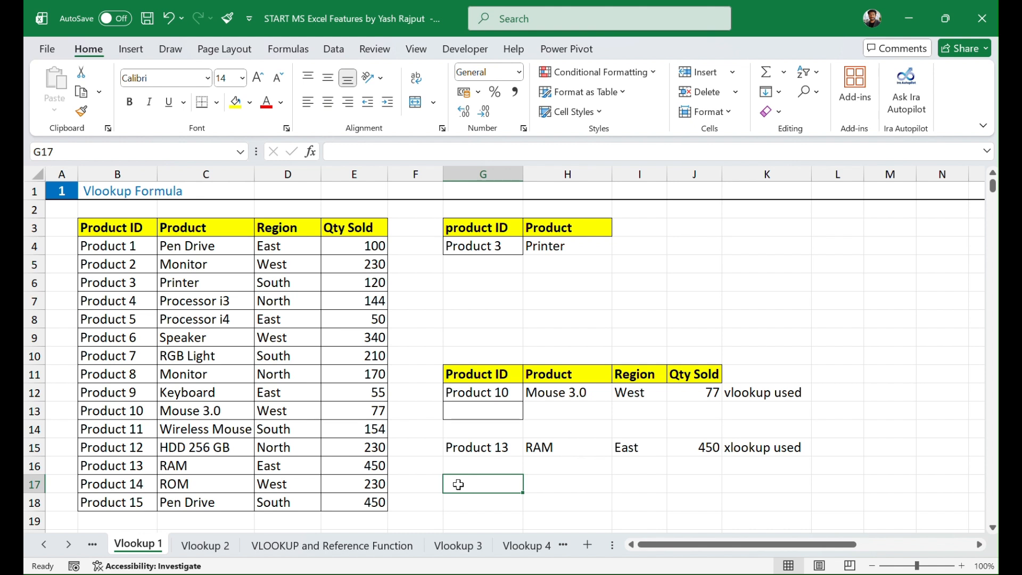
pyautogui.write('Product')
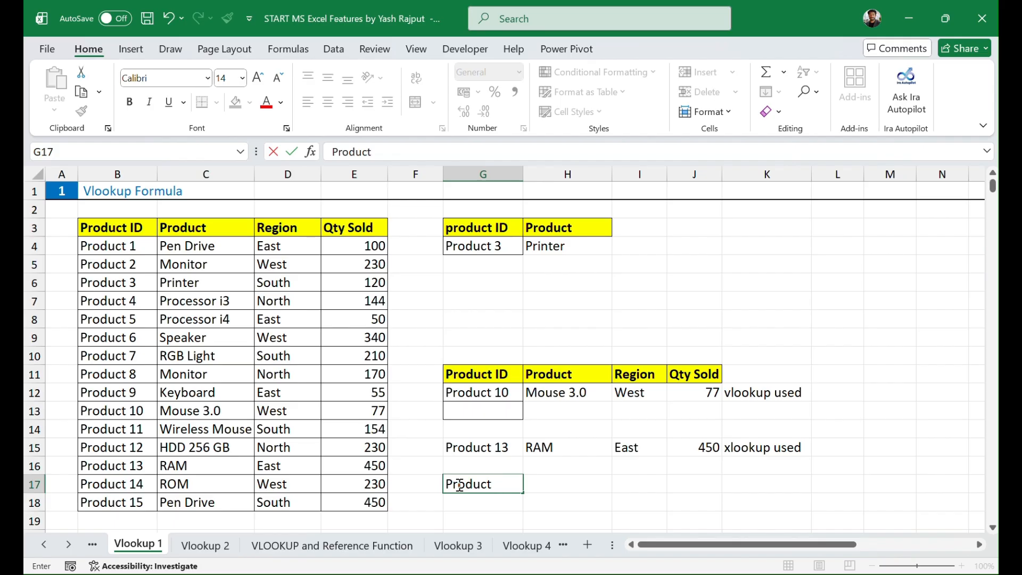
pyautogui.write(' 12')
pyautogui.press('Return')
pyautogui.click(458, 484)
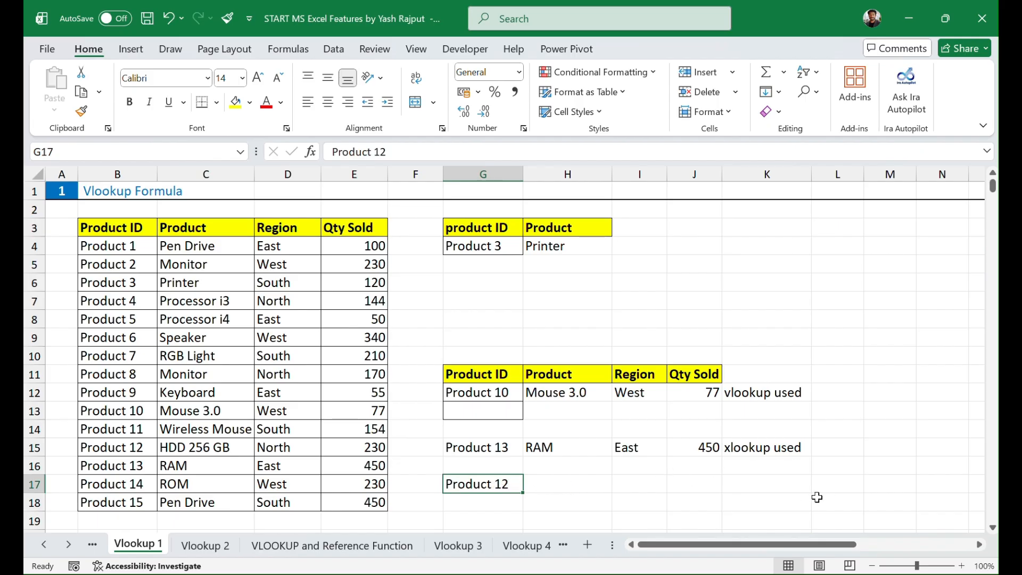
pyautogui.click(37, 450)
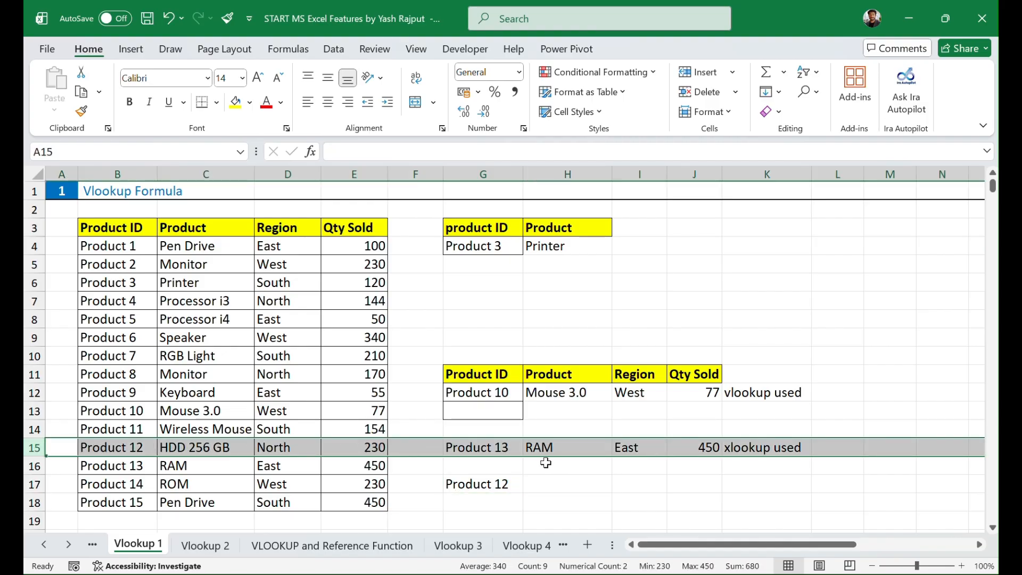
# Step: Start an XLOOKUP formula in H17 with G17 as the lookup value and the whole of column B as the lookup array
pyautogui.click(618, 482)
pyautogui.click(544, 484)
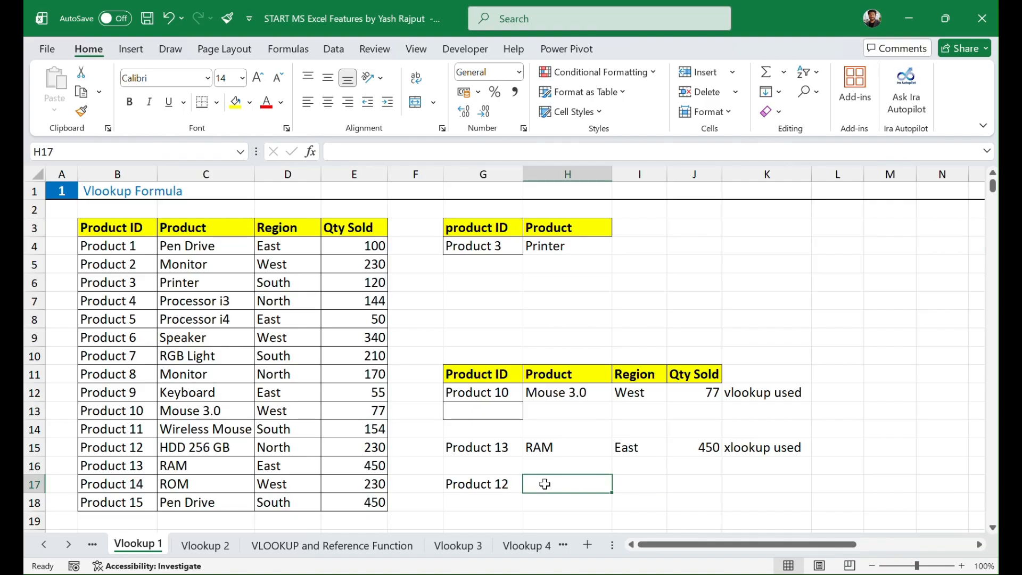
pyautogui.write('=')
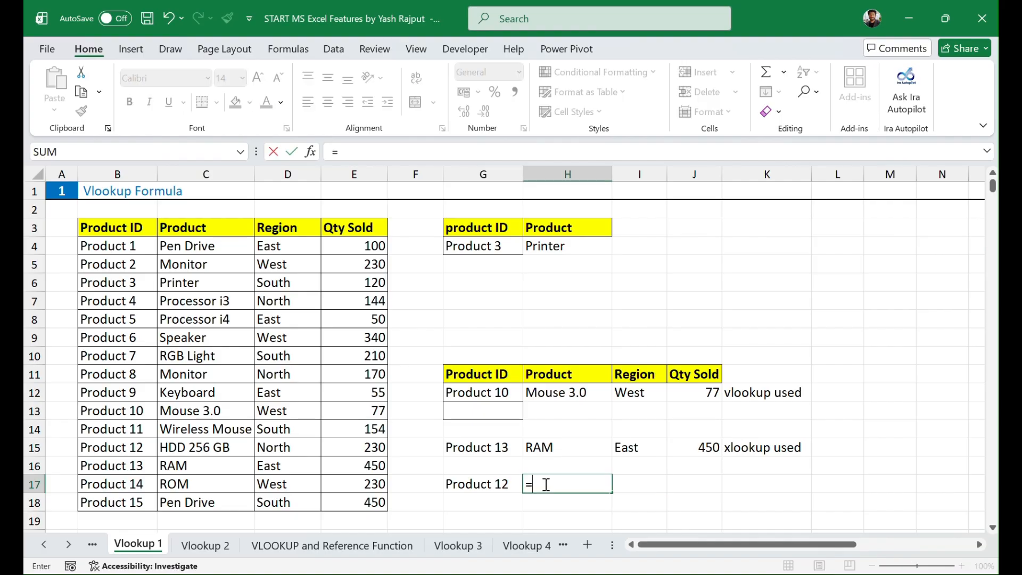
pyautogui.write('xloo')
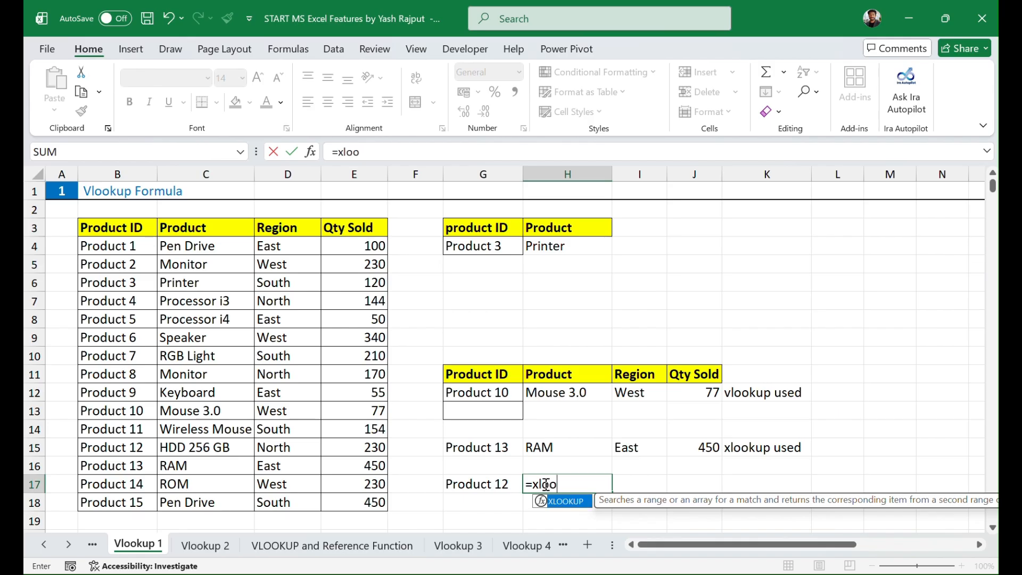
pyautogui.press('Tab')
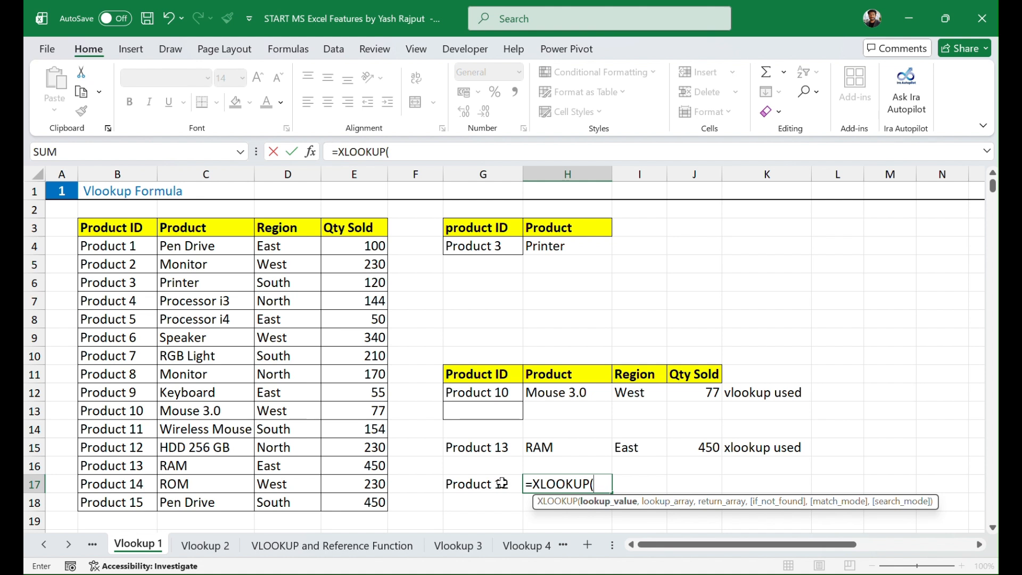
pyautogui.click(485, 483)
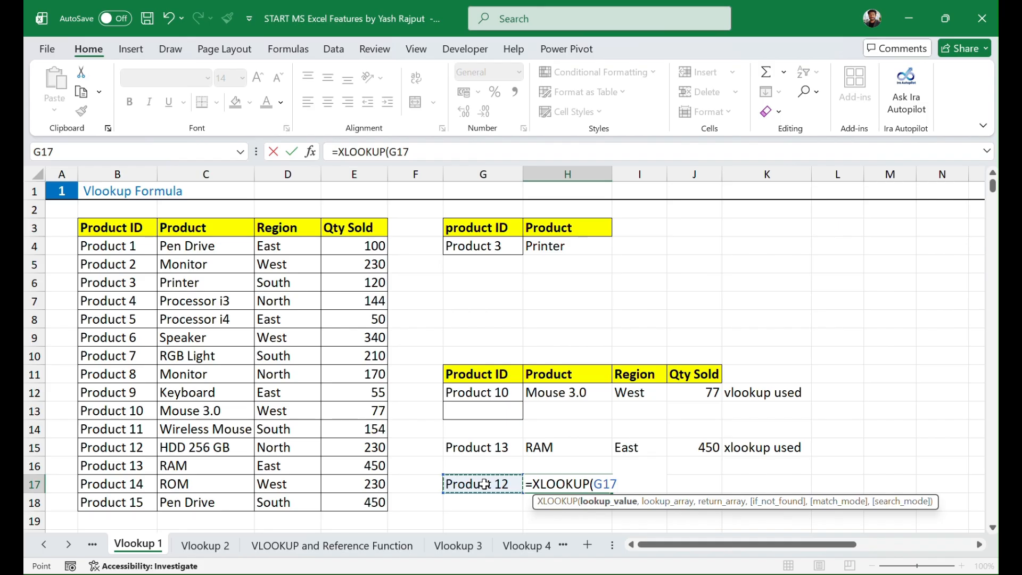
pyautogui.write(',')
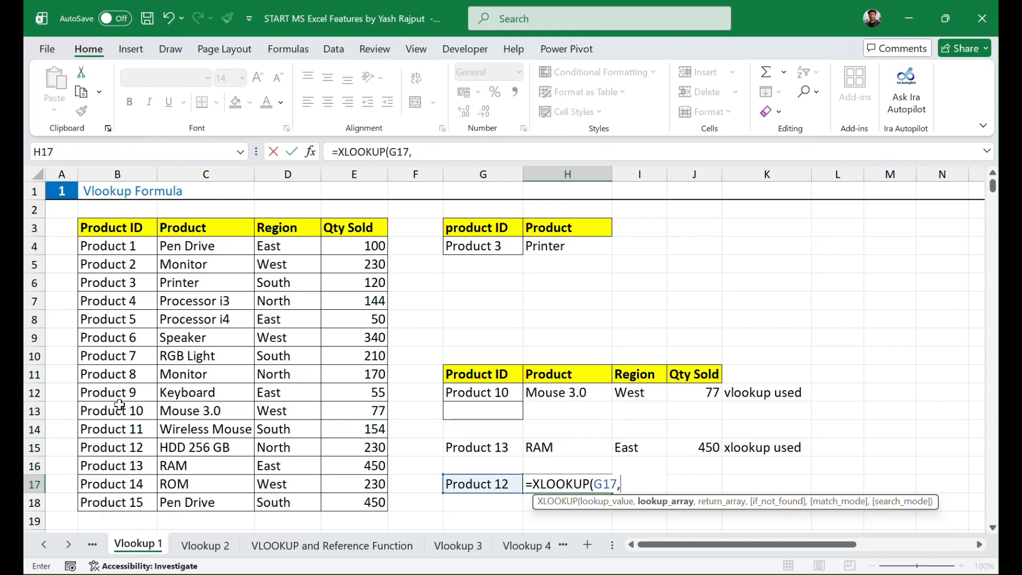
pyautogui.moveTo(127, 246); pyautogui.dragTo(132, 498)
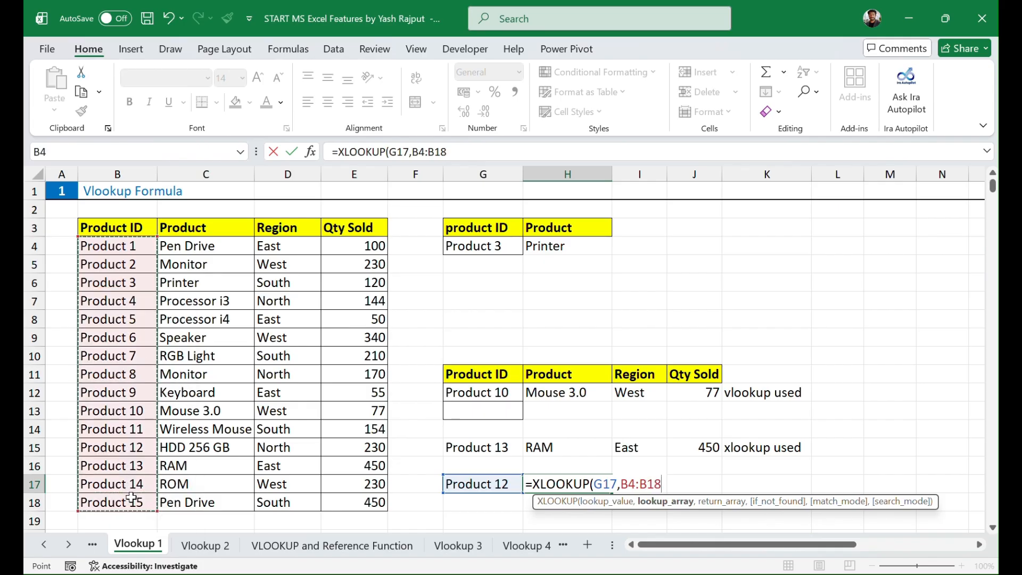
pyautogui.click(131, 173)
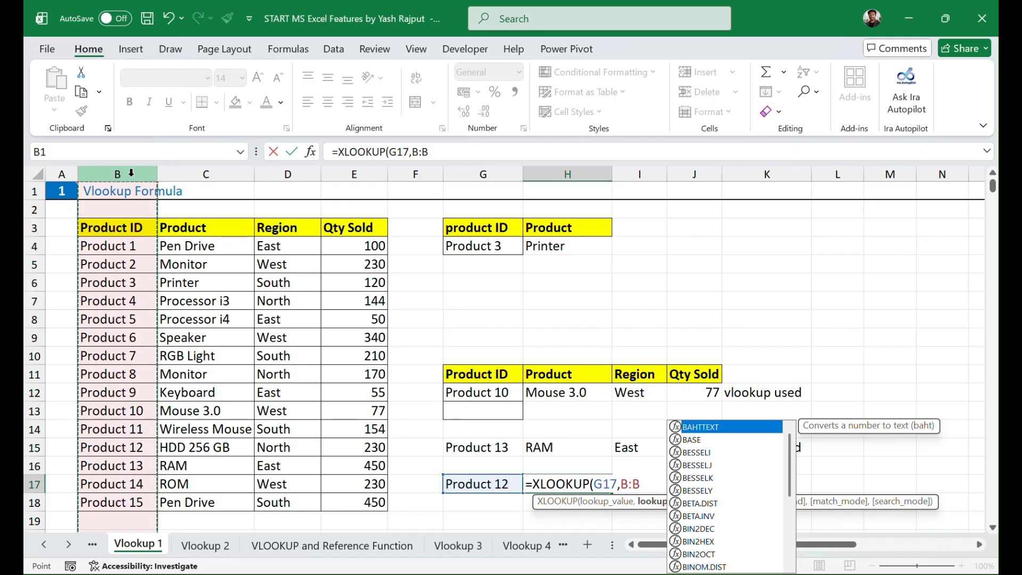
# Step: Complete the H17 formula with columns C:E as the return array and check its output against the source record in row 15
pyautogui.write(',')
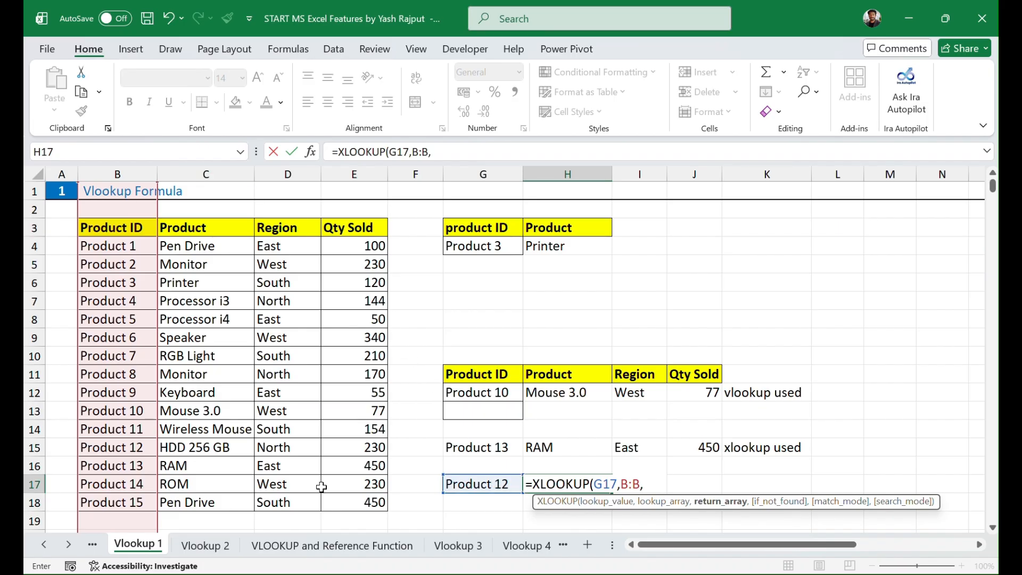
pyautogui.moveTo(205, 173); pyautogui.dragTo(341, 177)
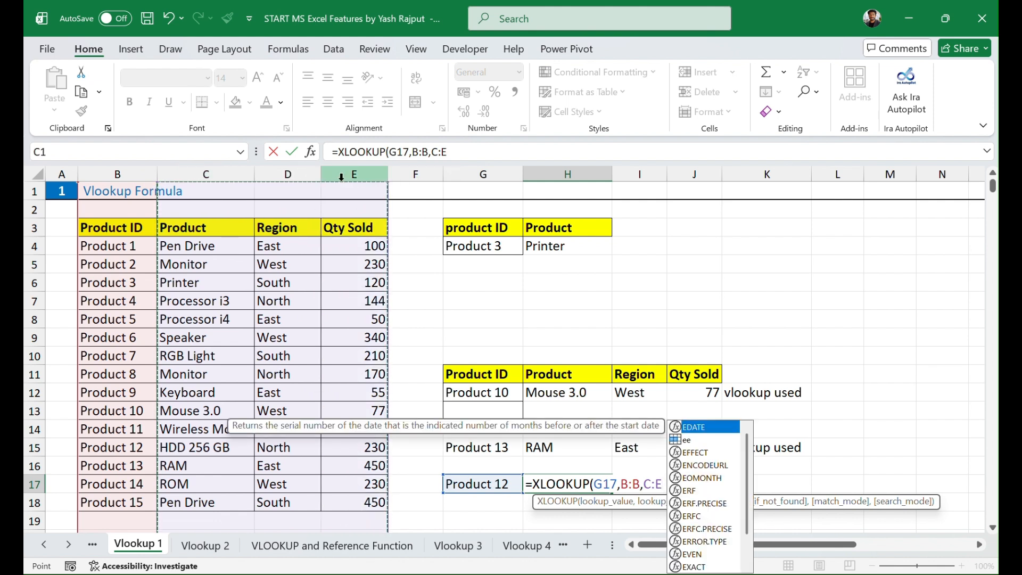
pyautogui.press('Escape')
pyautogui.write(')')
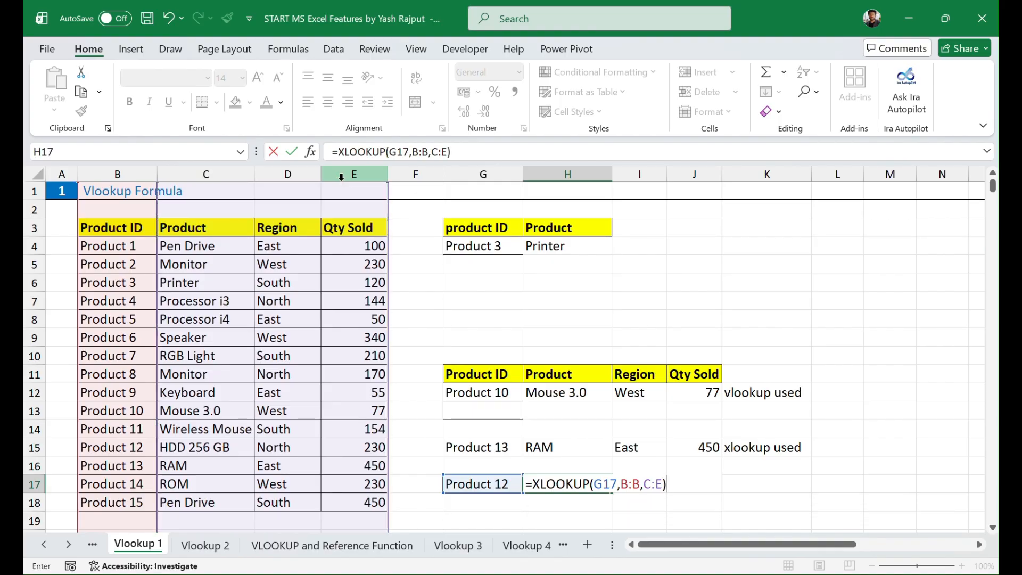
pyautogui.press('Return')
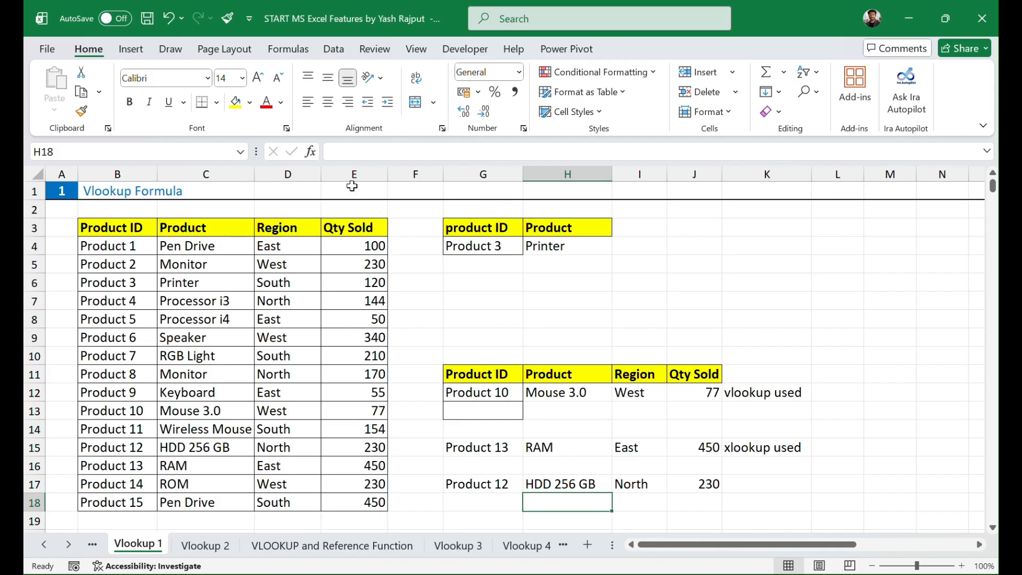
pyautogui.click(547, 484)
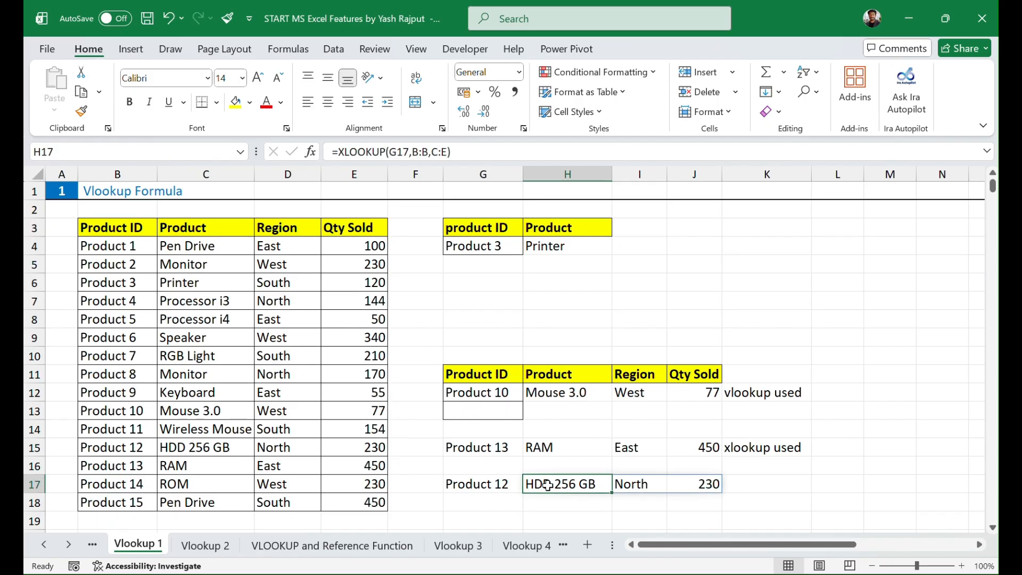
pyautogui.click(635, 489)
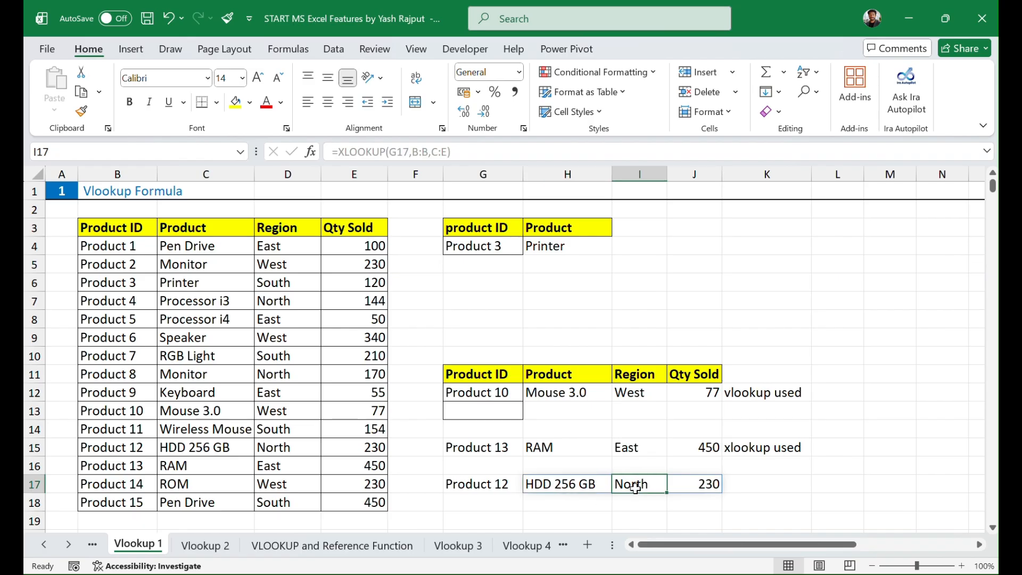
pyautogui.click(700, 489)
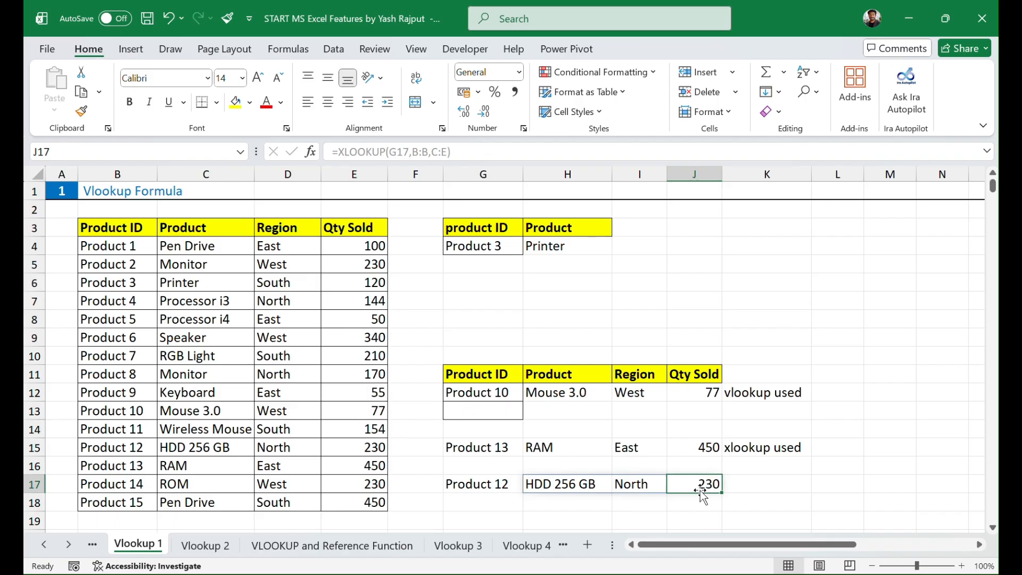
pyautogui.click(31, 449)
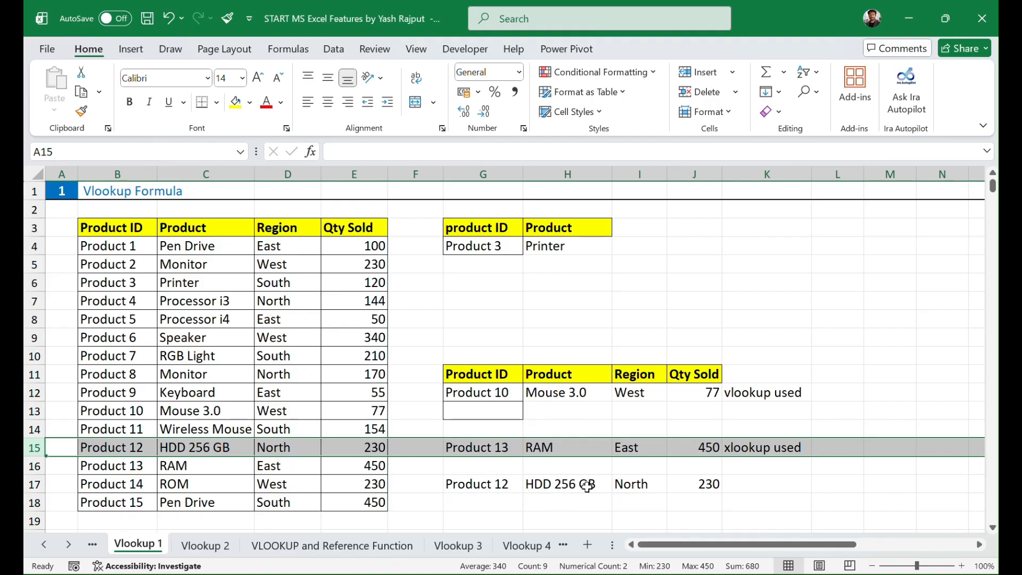
pyautogui.click(697, 504)
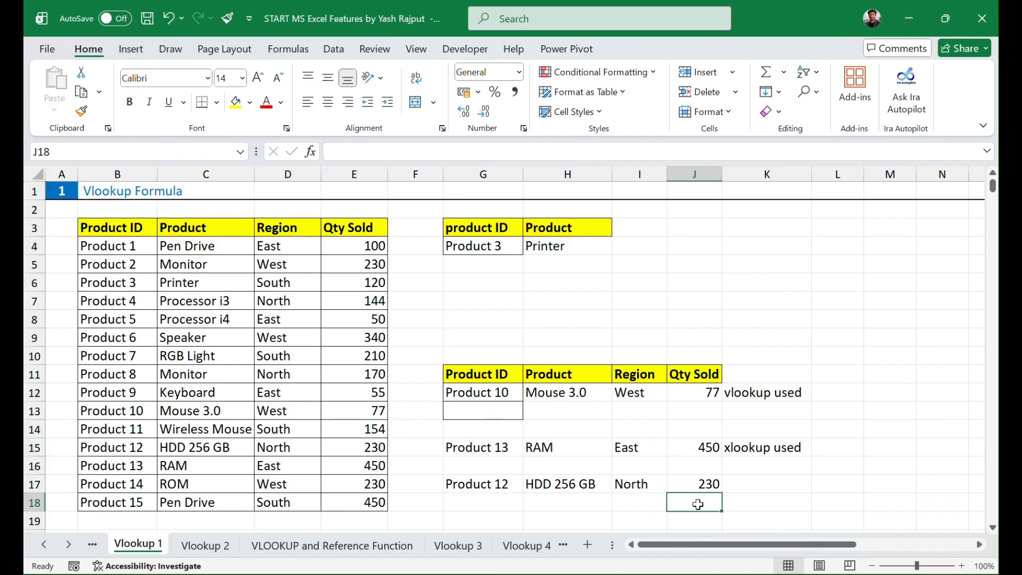
# Step: Enter Product 15 as another lookup ID in G19
pyautogui.scroll(-1, 792, 427)
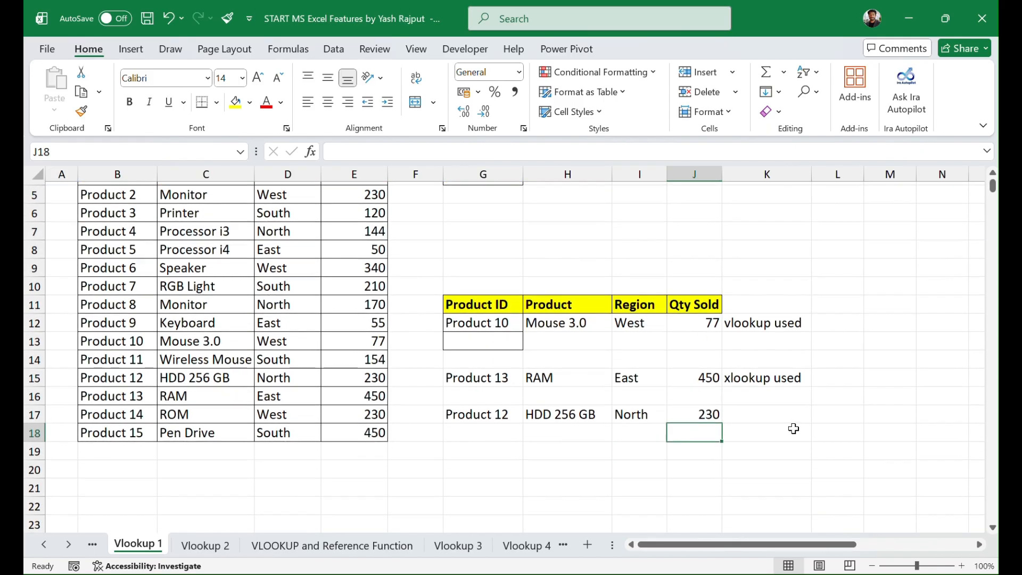
pyautogui.click(469, 466)
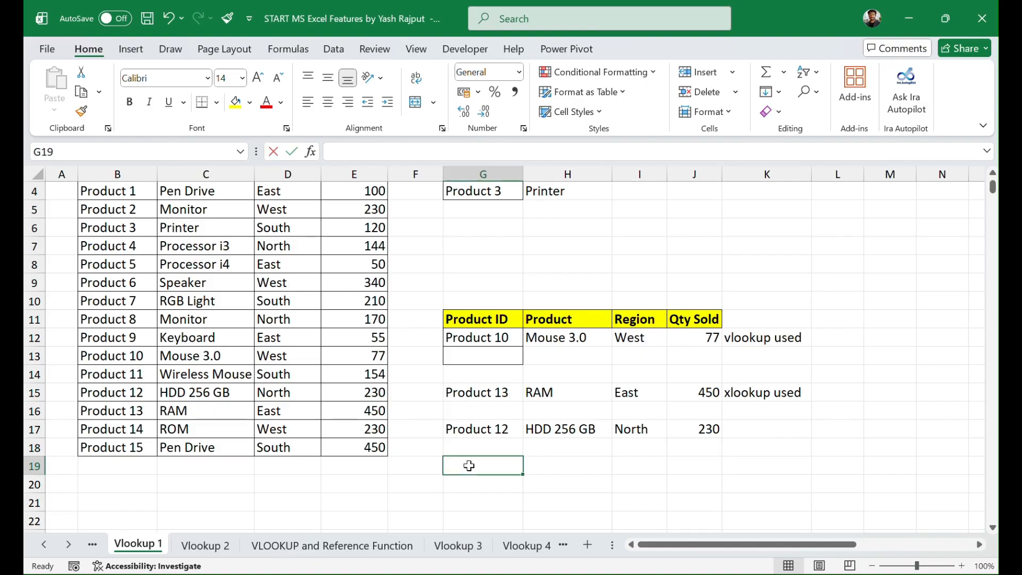
pyautogui.write('Product')
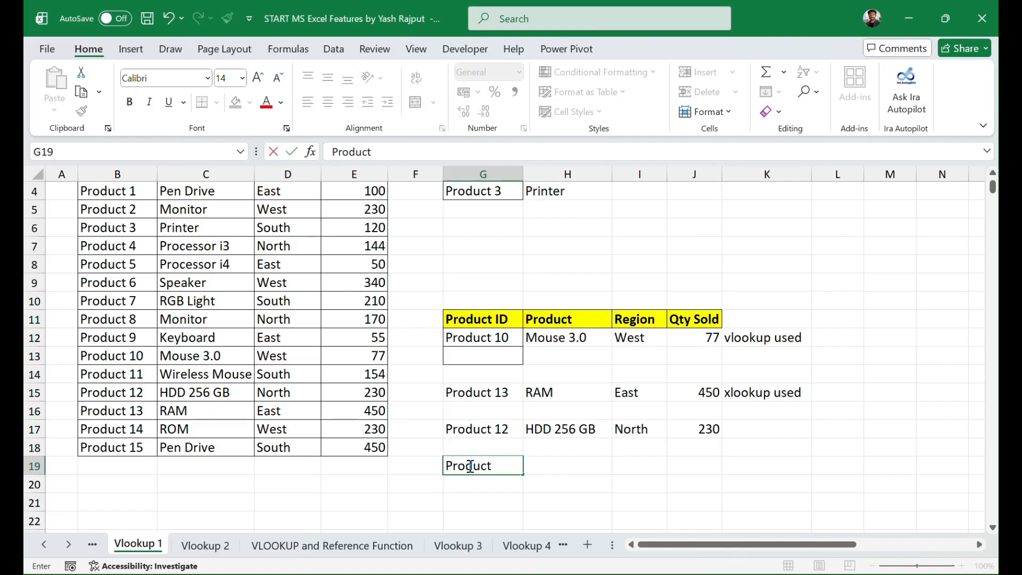
pyautogui.write(' 15')
pyautogui.press('Tab')
# Step: Enter =XLOOKUP(G19,B:B,C:E) in H19 to return the product, region and quantity sold
pyautogui.write('=xloo')
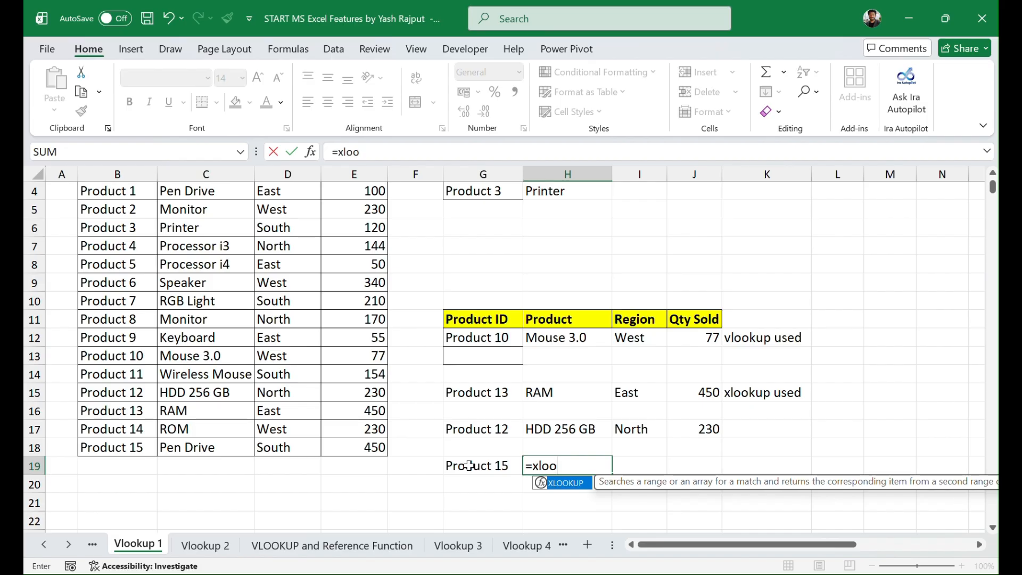
pyautogui.press('Tab')
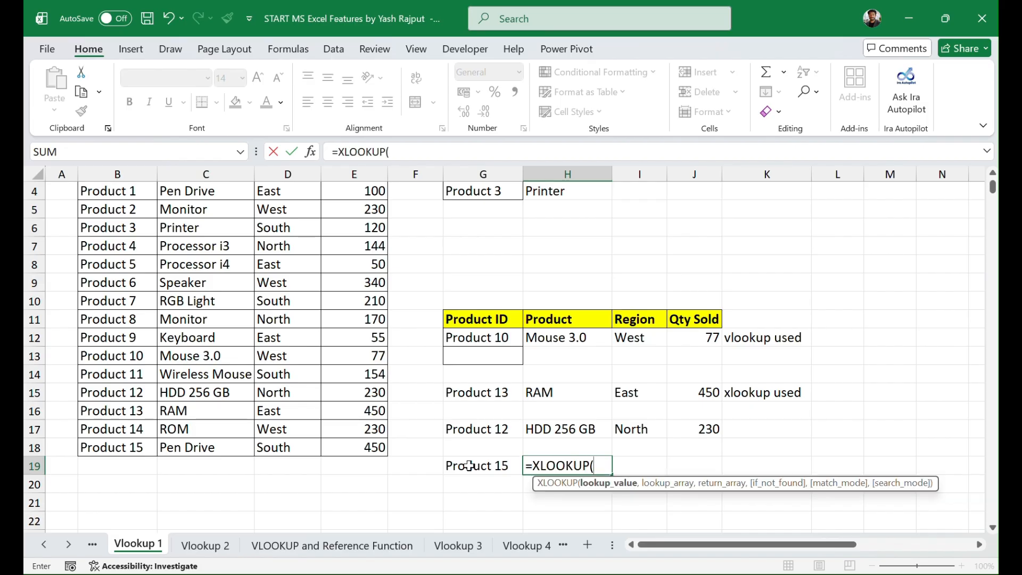
pyautogui.click(470, 467)
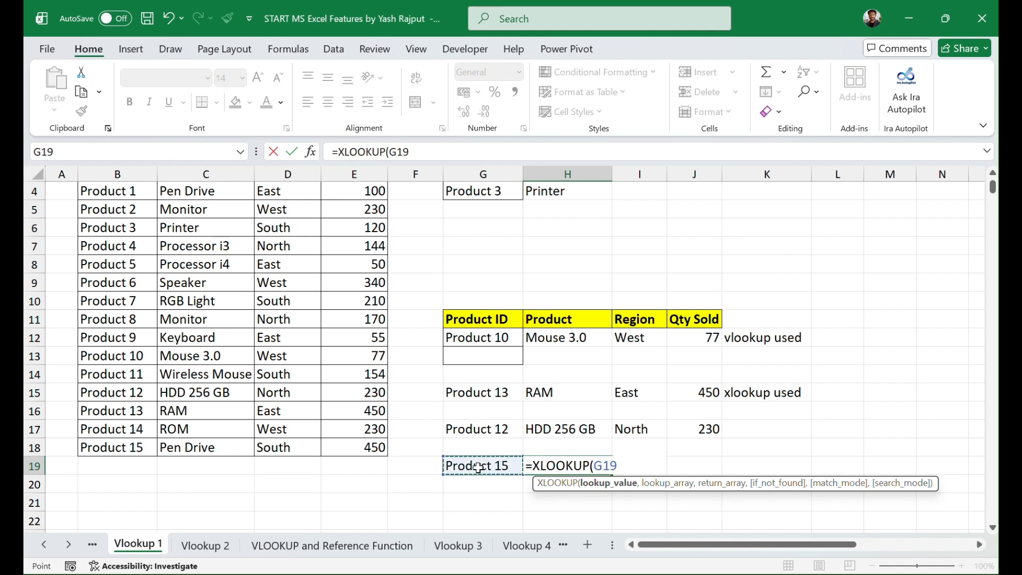
pyautogui.write(',')
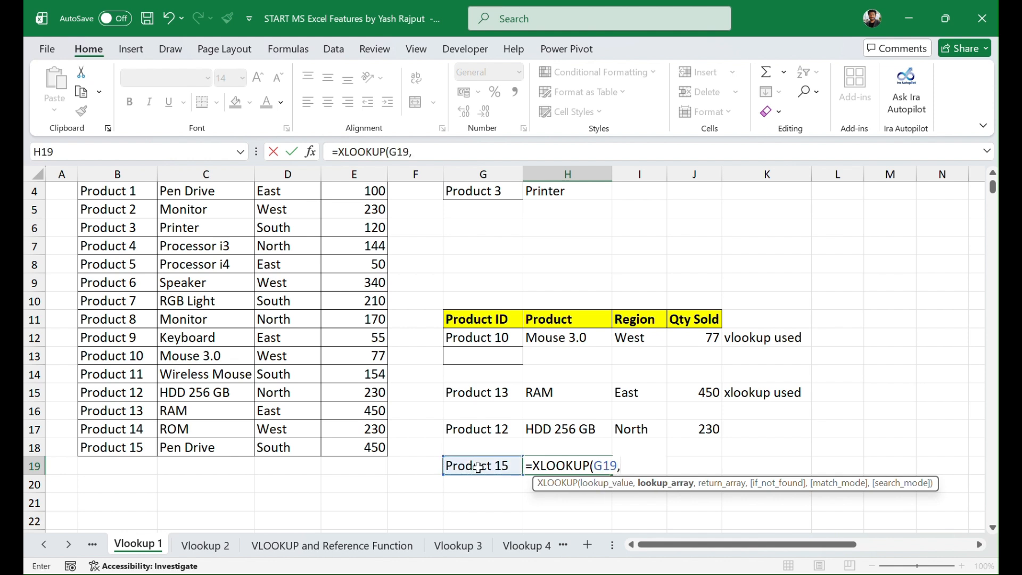
pyautogui.scroll(1, 394, 432)
pyautogui.scroll(2, 393, 431)
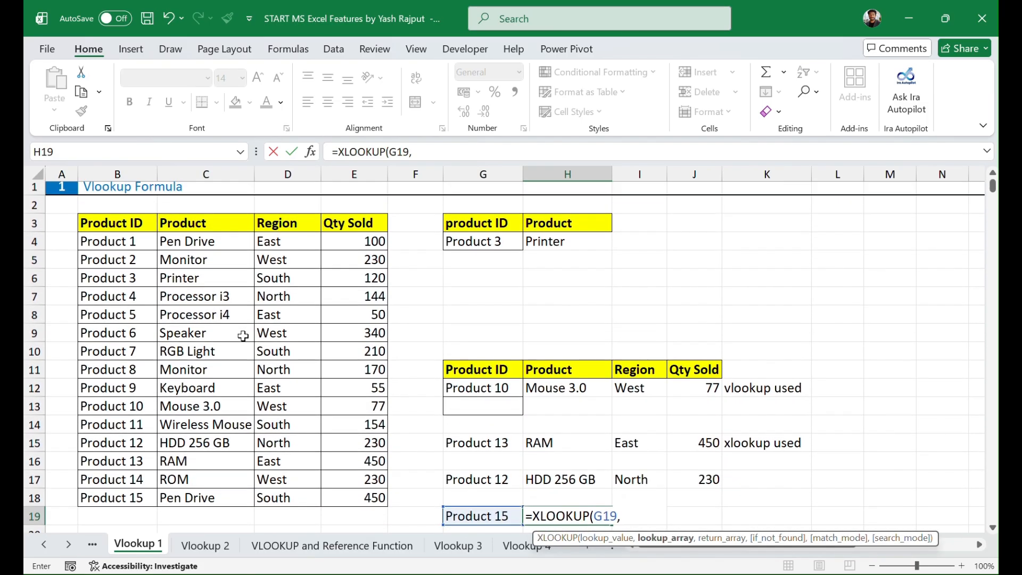
pyautogui.click(136, 171)
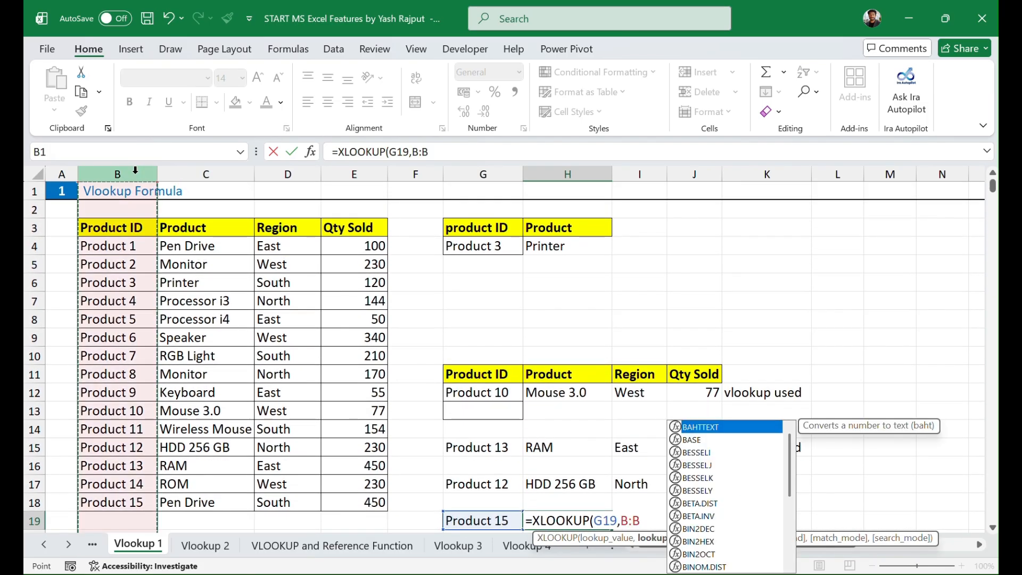
pyautogui.write(',')
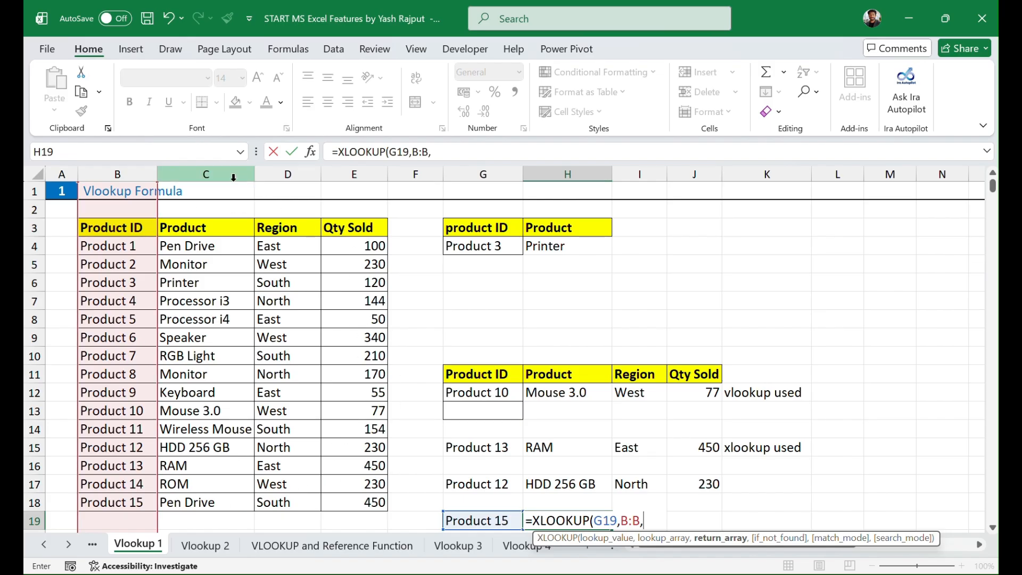
pyautogui.moveTo(215, 169); pyautogui.dragTo(344, 171)
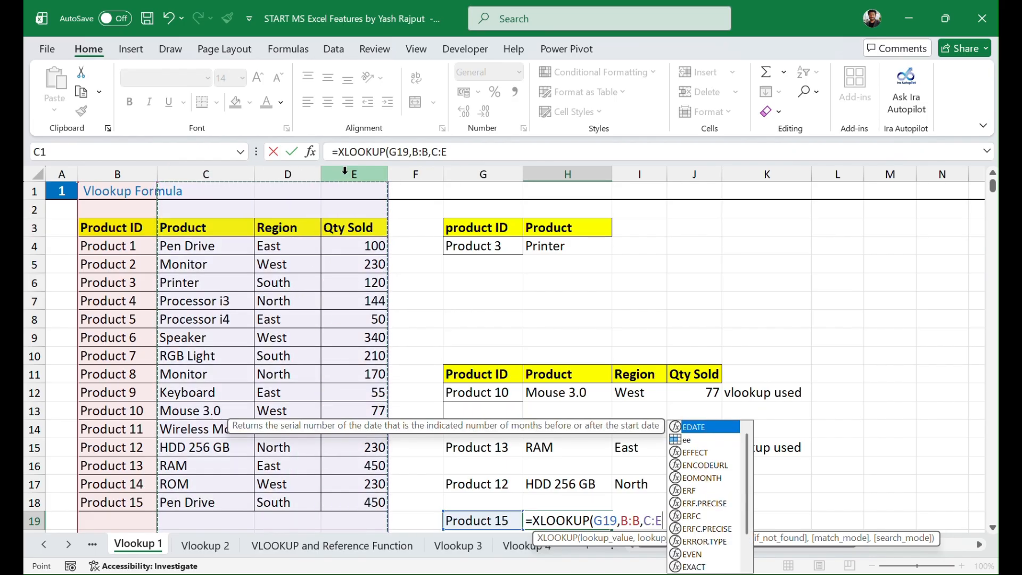
pyautogui.write(')')
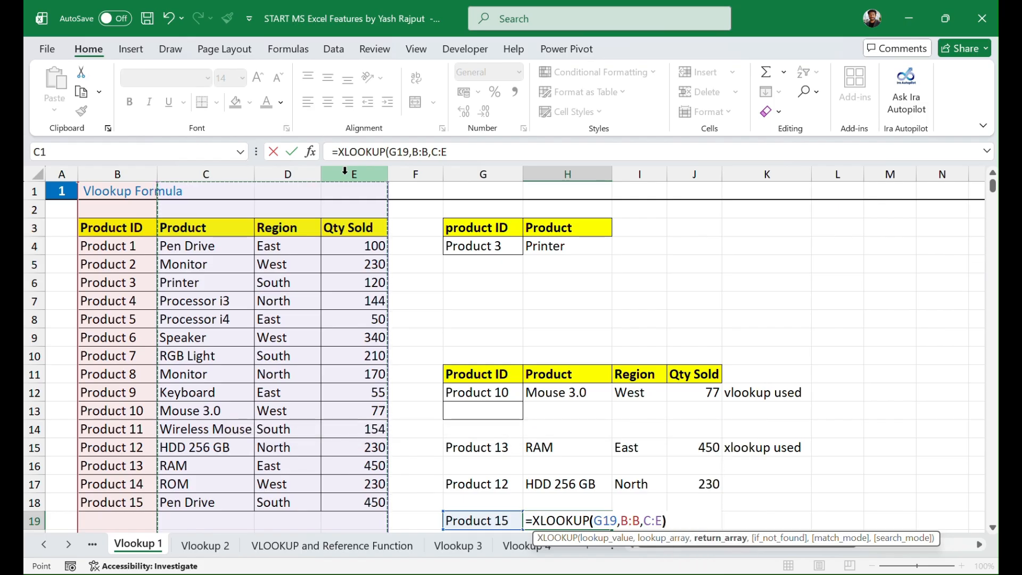
pyautogui.press('Return')
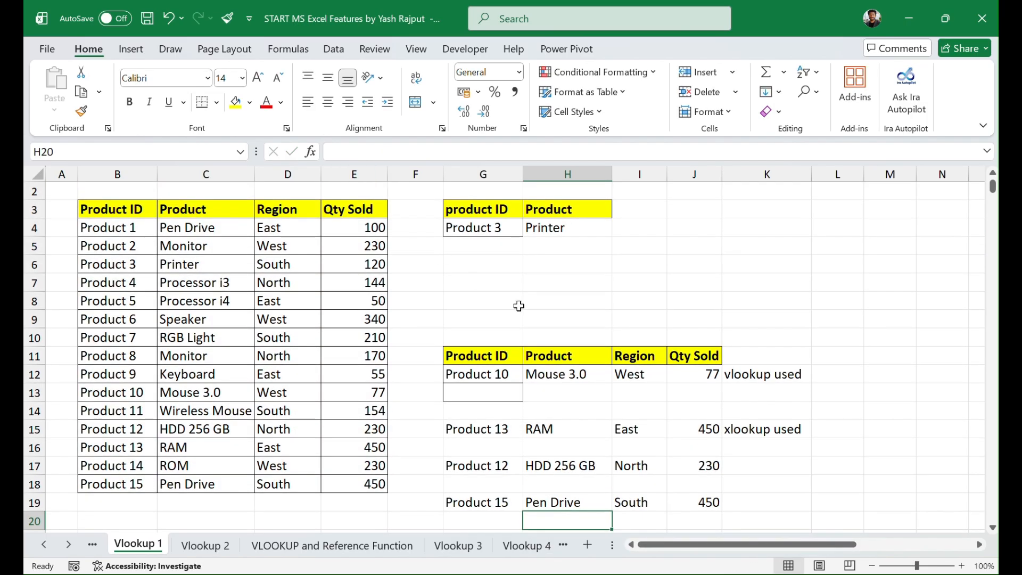
# Step: Compare the Product 15 lookup results in H19:J19 with the source record in row 18, and dismiss the energy saver notification
pyautogui.scroll(-1, 697, 412)
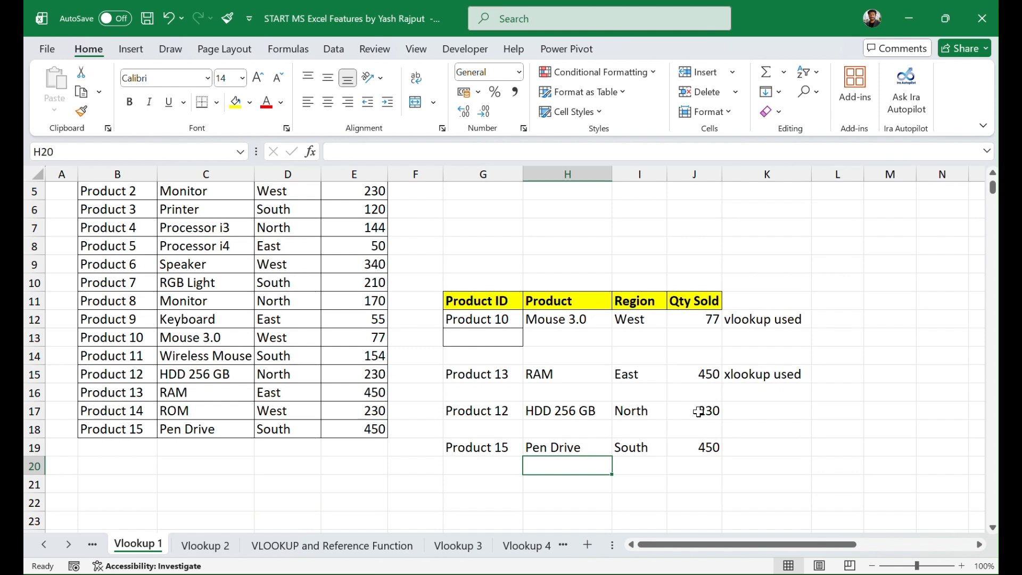
pyautogui.click(479, 449)
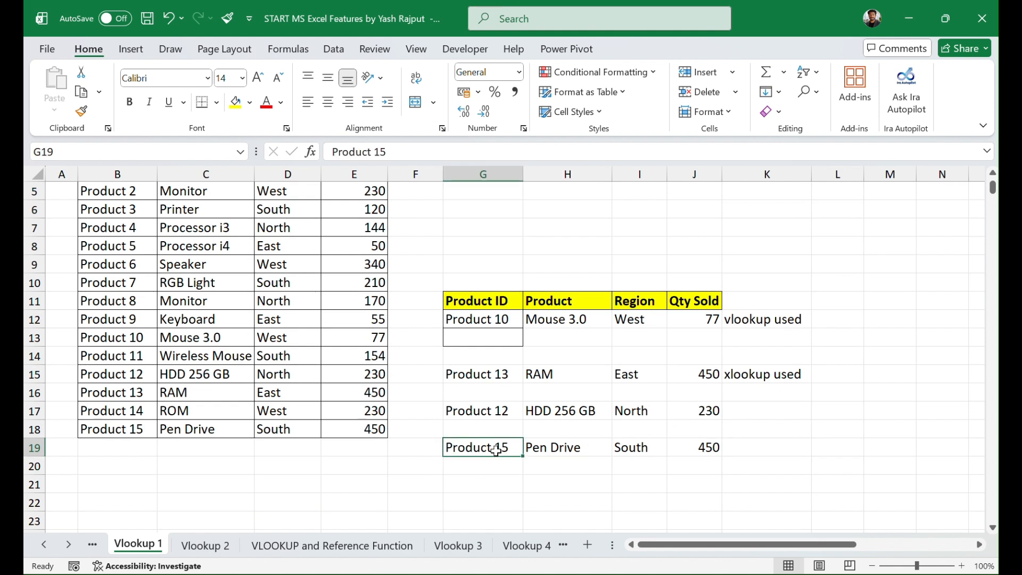
pyautogui.click(210, 430)
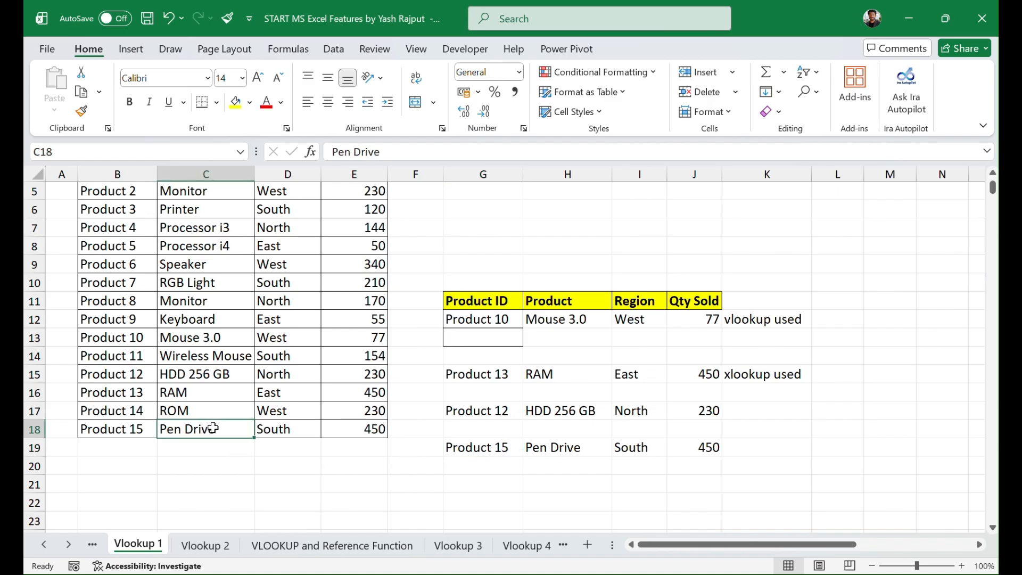
pyautogui.click(299, 428)
pyautogui.scroll(1, 324, 441)
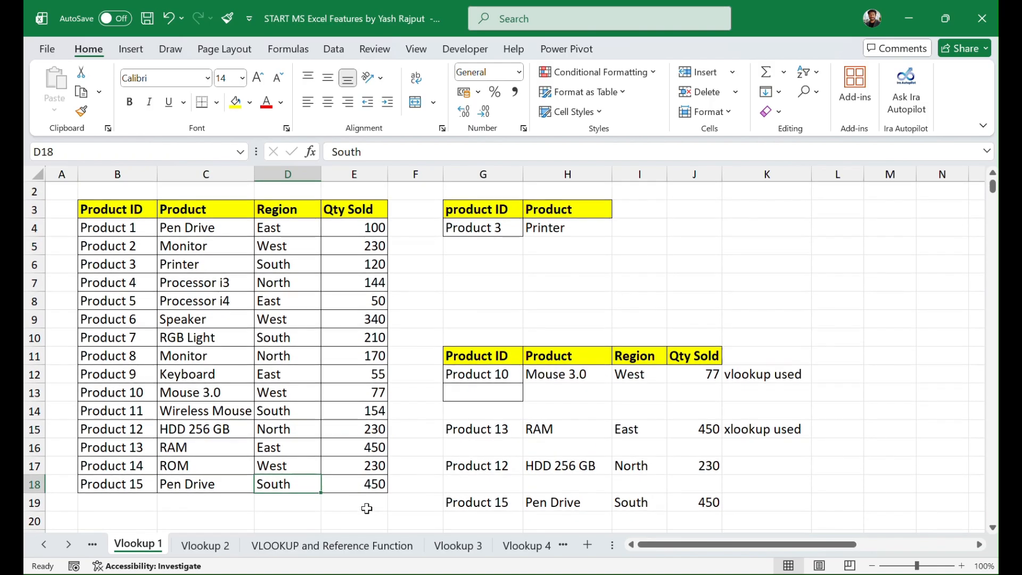
pyautogui.click(365, 482)
pyautogui.scroll(-1, 547, 486)
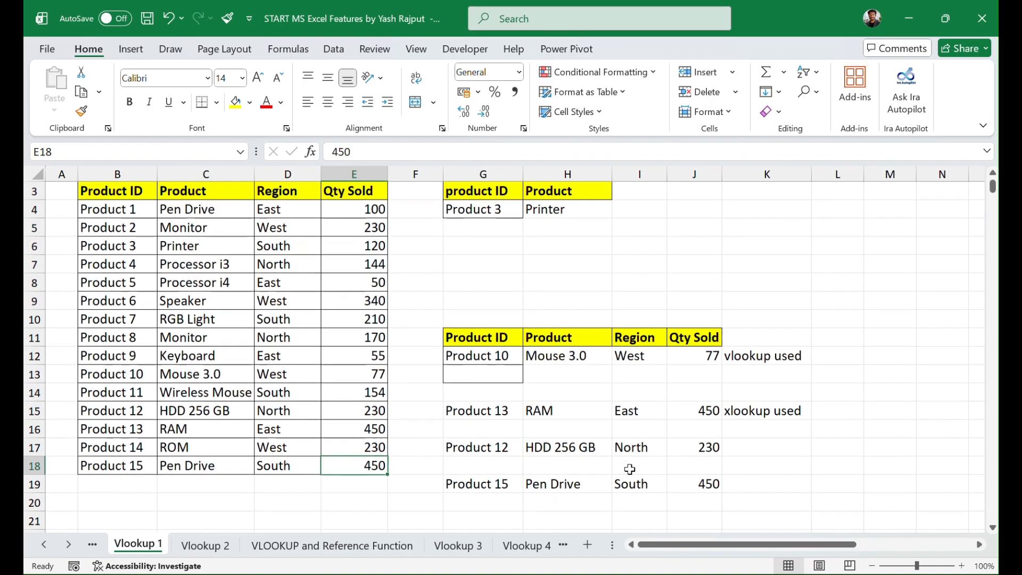
pyautogui.click(488, 485)
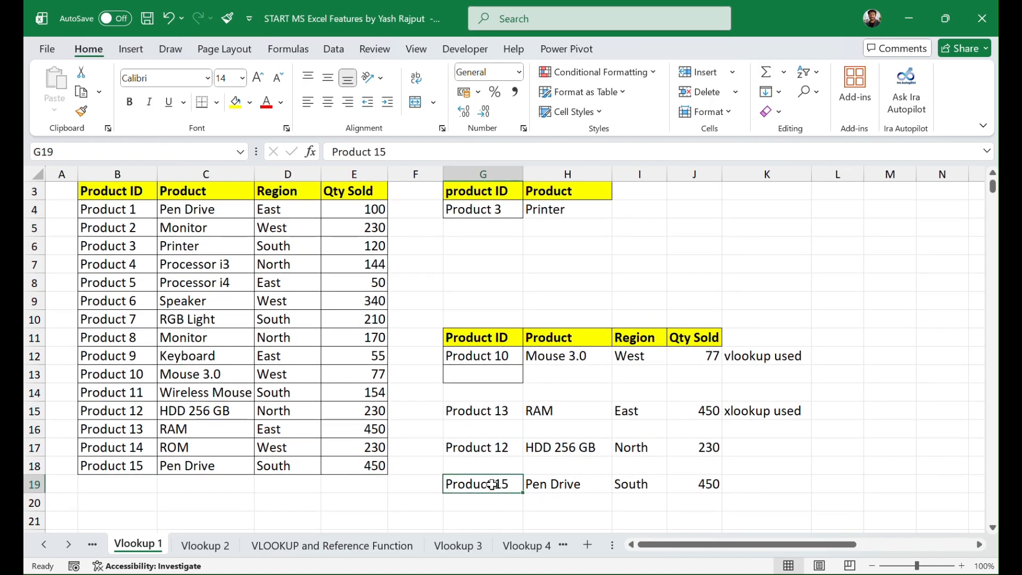
pyautogui.click(548, 484)
pyautogui.click(624, 490)
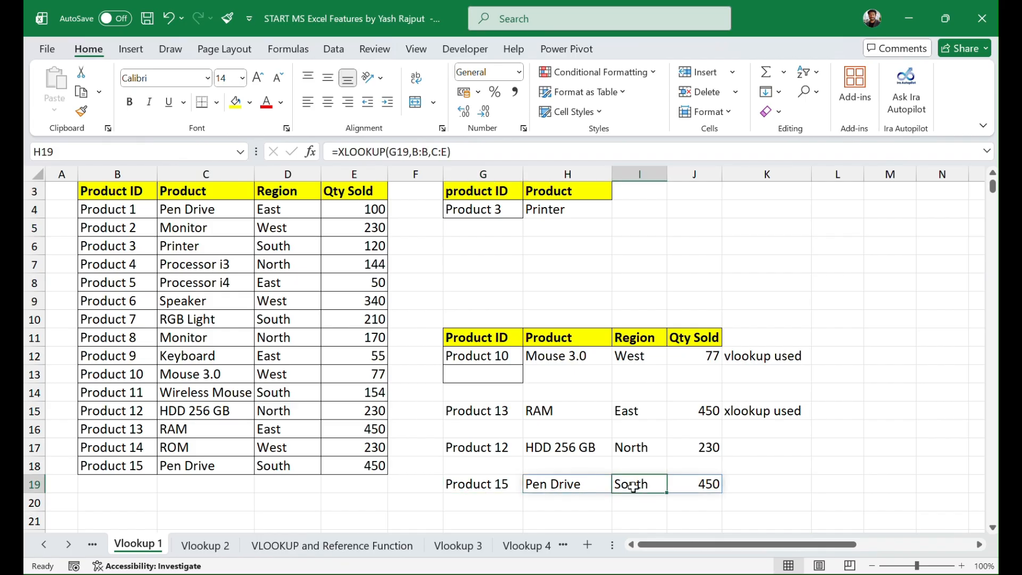
pyautogui.click(702, 490)
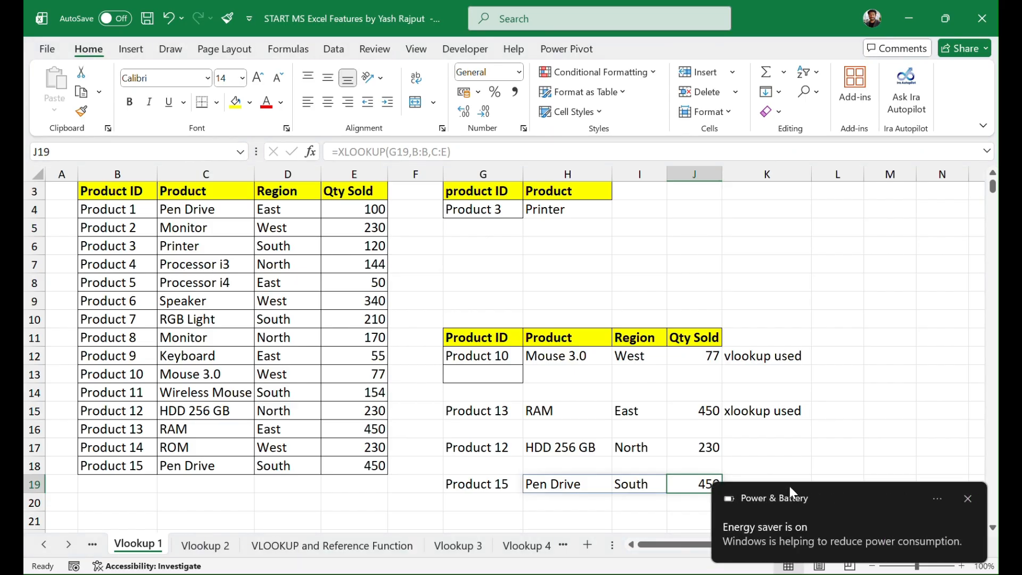
pyautogui.click(966, 498)
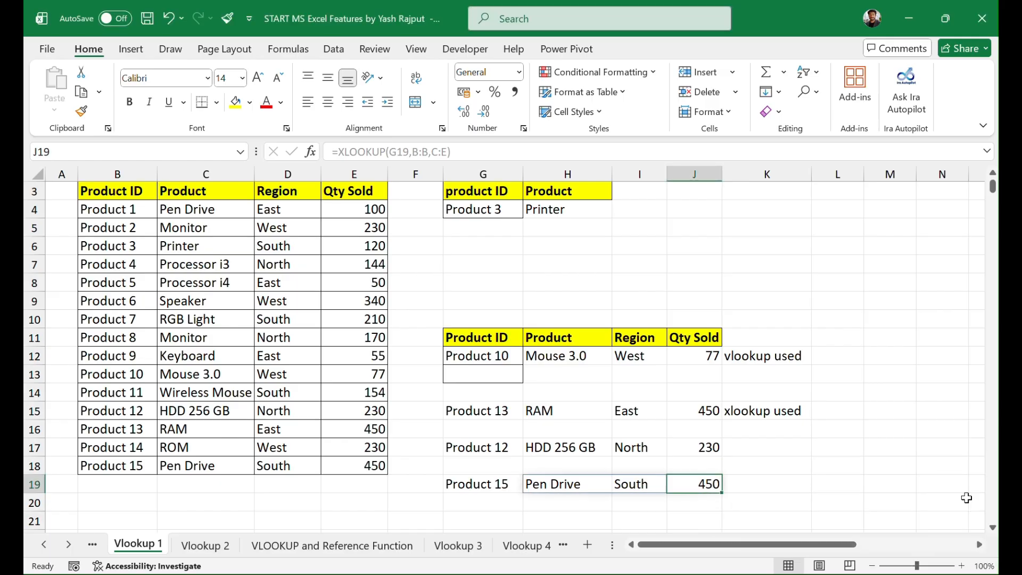